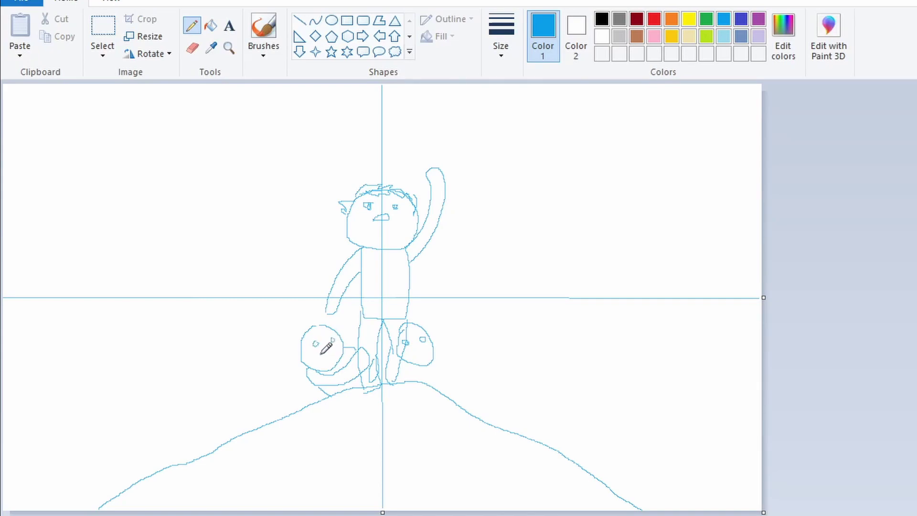
- Sketch the body of the right crouching figure, and the hero's raised staff with jagged lightning above and cracks down the hill
mouse_move(435, 360)
mouse_down()
mouse_move(405, 377)
mouse_move(418, 375)
mouse_move(421, 398)
mouse_move(467, 398)
mouse_move(431, 369)
mouse_move(461, 394)
mouse_up()
mouse_move(498, 447)
mouse_down()
mouse_move(458, 407)
mouse_move(431, 411)
mouse_move(456, 416)
mouse_up()
mouse_move(428, 160)
mouse_down()
mouse_move(485, 261)
mouse_move(421, 156)
mouse_move(407, 152)
mouse_move(374, 99)
mouse_move(449, 85)
mouse_up()
mouse_move(373, 405)
mouse_down()
mouse_move(321, 476)
mouse_move(381, 435)
mouse_move(388, 446)
mouse_move(378, 410)
mouse_up()
- Sketch two ruined towers on mounds right of the hero, and a mountain range with distant birds across the background
mouse_move(584, 329)
mouse_down()
mouse_move(625, 338)
mouse_move(584, 316)
mouse_move(593, 271)
mouse_move(614, 294)
mouse_up()
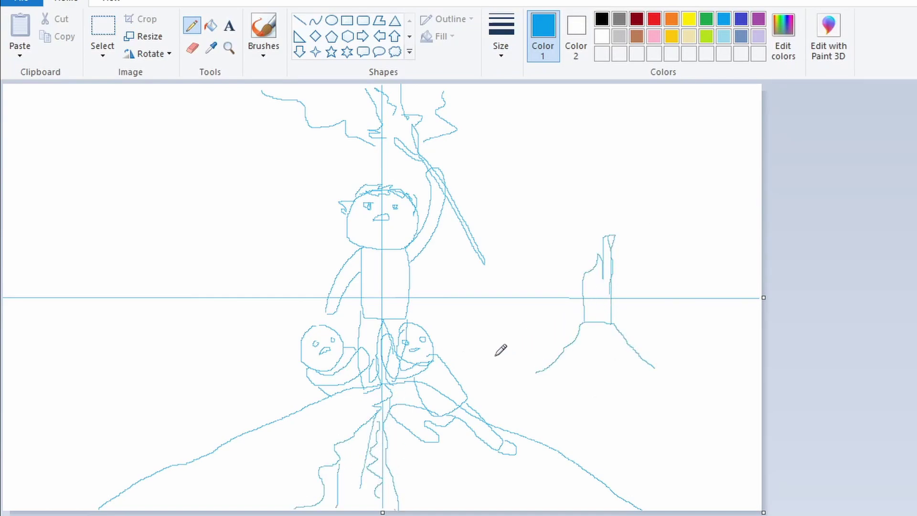
mouse_move(526, 325)
mouse_down()
mouse_move(554, 341)
mouse_move(538, 321)
mouse_up()
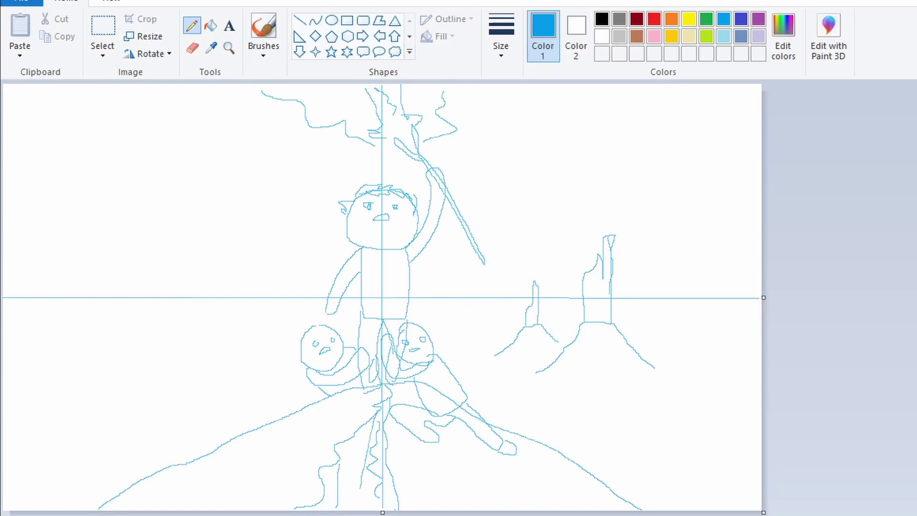
drag(4, 215, 125, 266)
drag(109, 234, 83, 247)
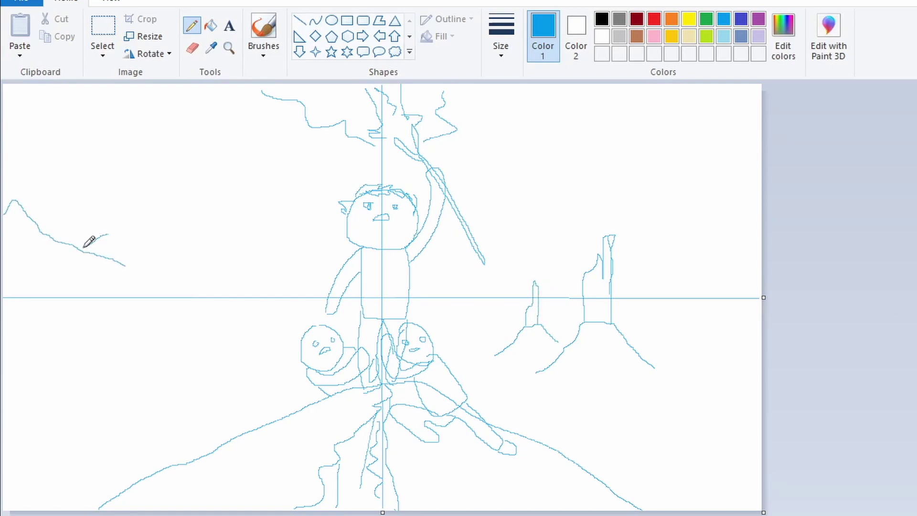
mouse_move(168, 203)
mouse_down()
mouse_move(188, 198)
mouse_move(235, 227)
mouse_up()
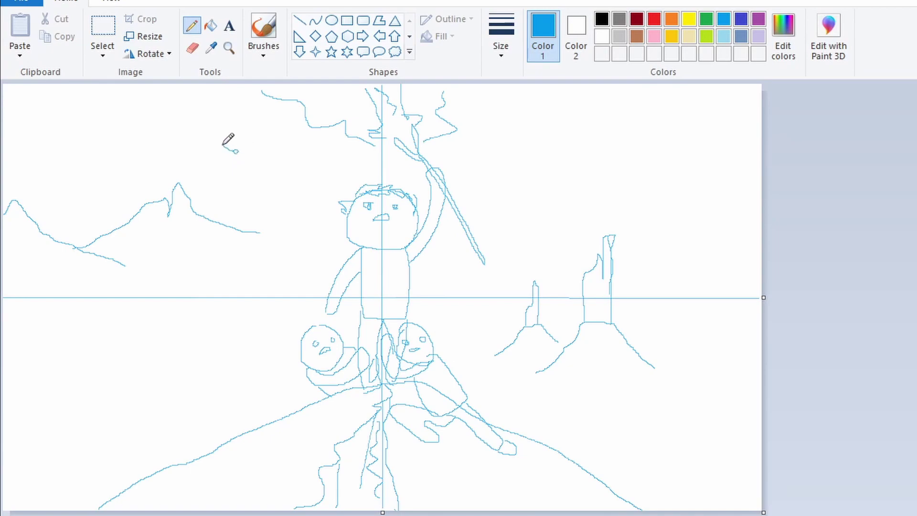
drag(286, 244, 264, 196)
mouse_move(294, 243)
mouse_down()
mouse_move(261, 200)
mouse_move(328, 178)
mouse_up()
mouse_move(492, 180)
mouse_down()
mouse_move(588, 209)
mouse_move(544, 233)
mouse_up()
mouse_move(612, 201)
mouse_down()
mouse_move(675, 191)
mouse_move(749, 244)
mouse_up()
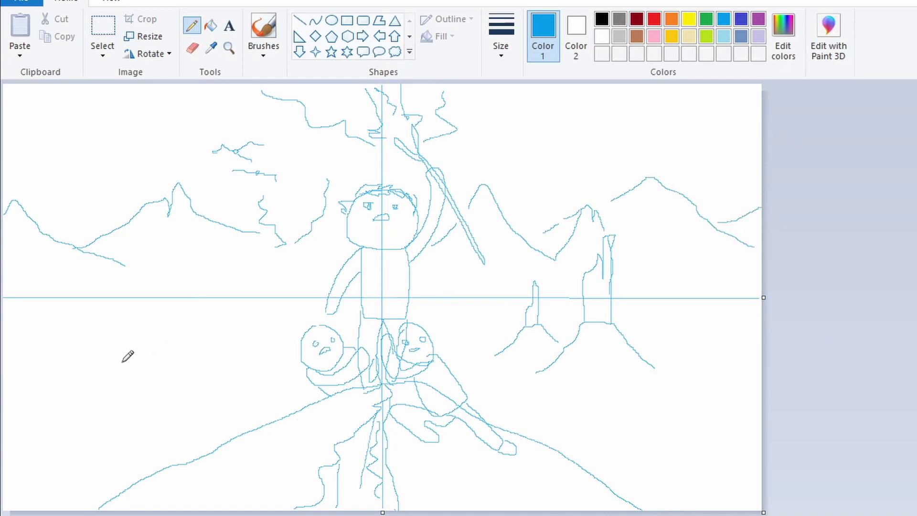
- Sketch a standing fighter holding a long spear left of the hill, with a large reaching hand beside the fighter
mouse_move(76, 378)
mouse_down()
mouse_move(73, 400)
mouse_move(70, 392)
mouse_move(76, 395)
mouse_move(50, 409)
mouse_move(167, 418)
mouse_move(27, 413)
mouse_up()
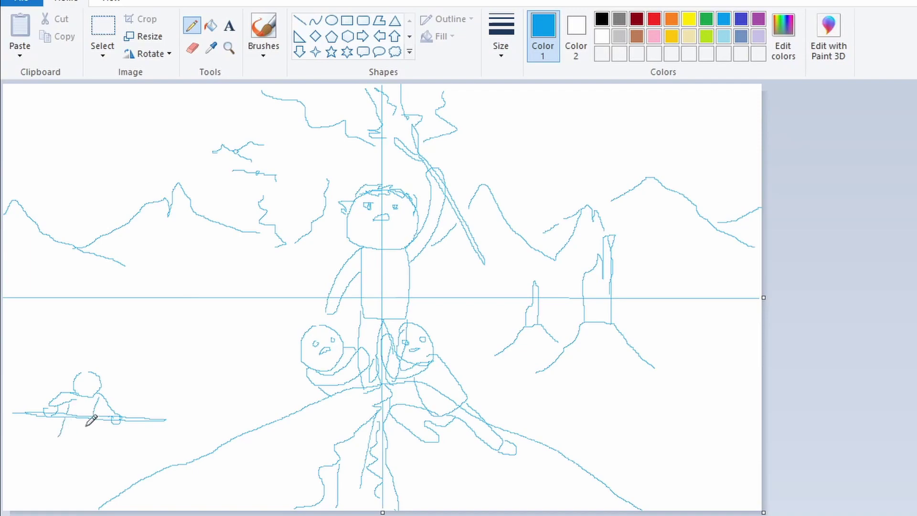
drag(60, 432, 56, 471)
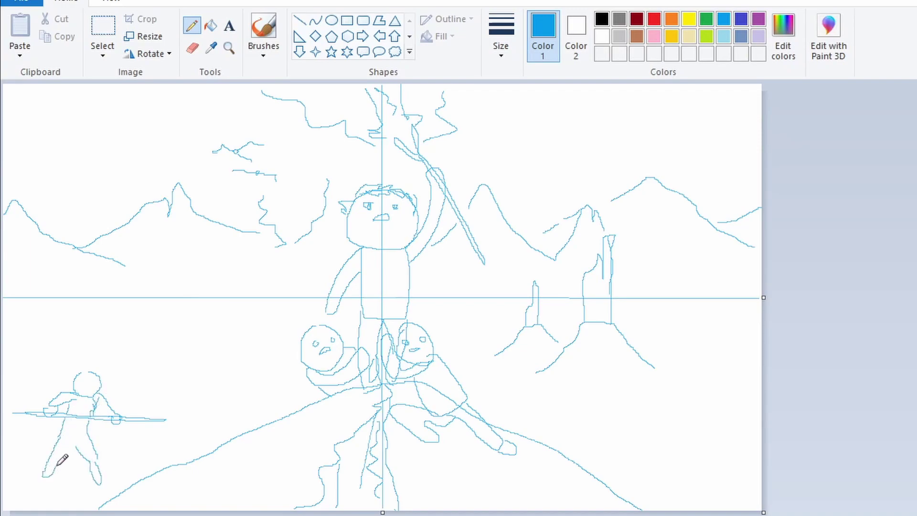
mouse_move(180, 423)
mouse_down()
mouse_move(167, 436)
mouse_move(192, 400)
mouse_move(232, 421)
mouse_move(143, 447)
mouse_move(168, 466)
mouse_up()
drag(76, 396, 87, 370)
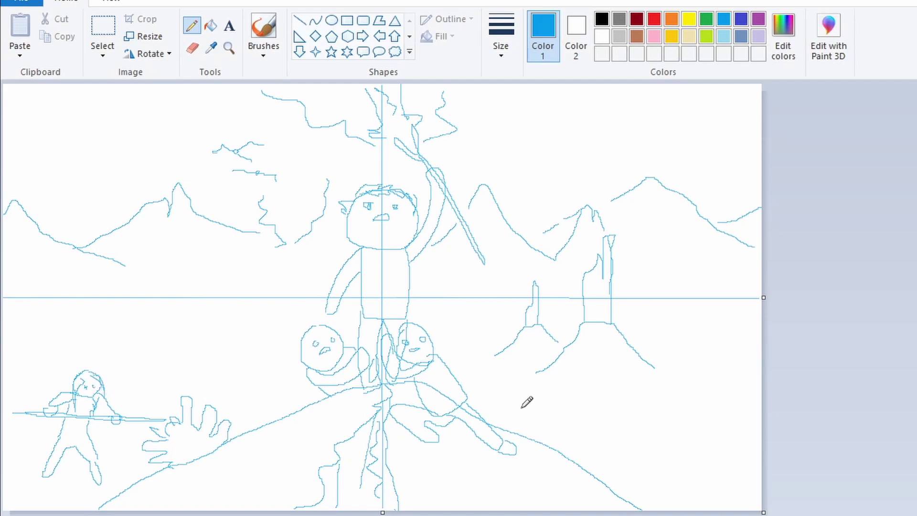
- Sketch a ruined arched bridge in the left middle distance and a small hill behind the hero on the right
mouse_move(35, 350)
mouse_down()
mouse_move(139, 332)
mouse_move(136, 297)
mouse_up()
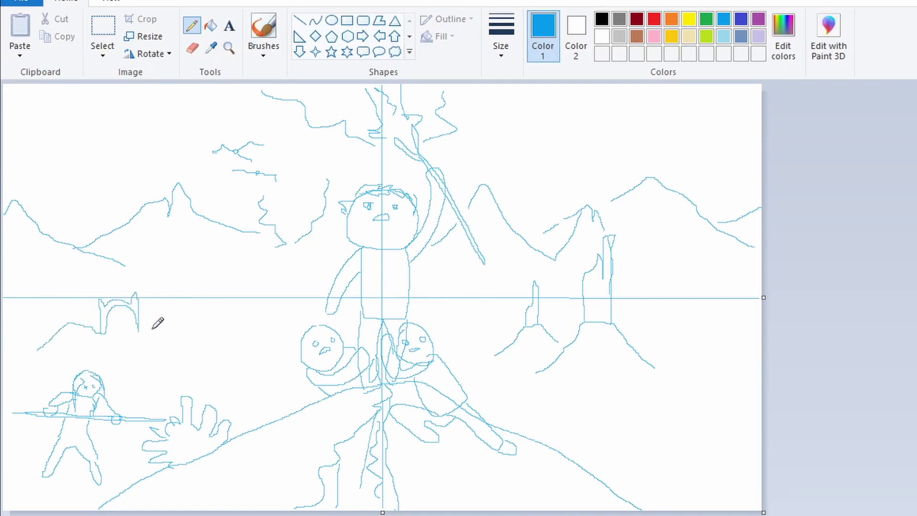
drag(148, 332, 185, 295)
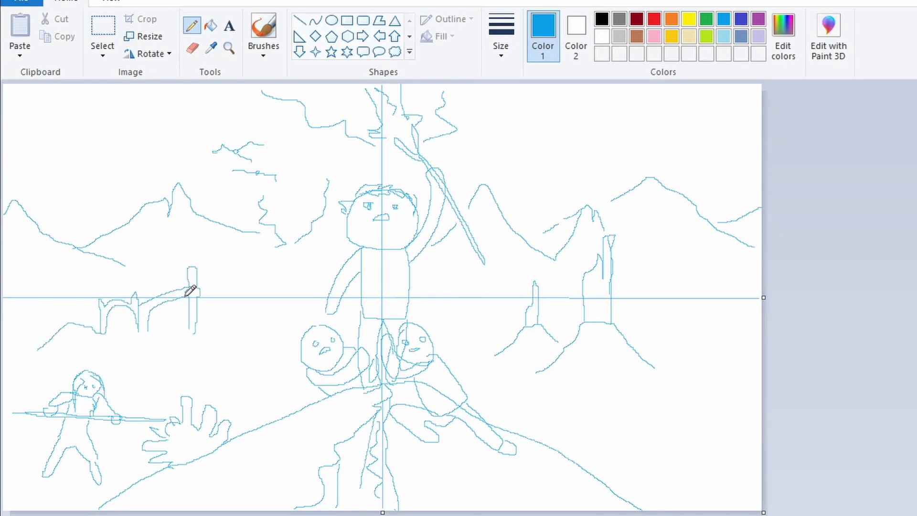
drag(198, 336, 318, 244)
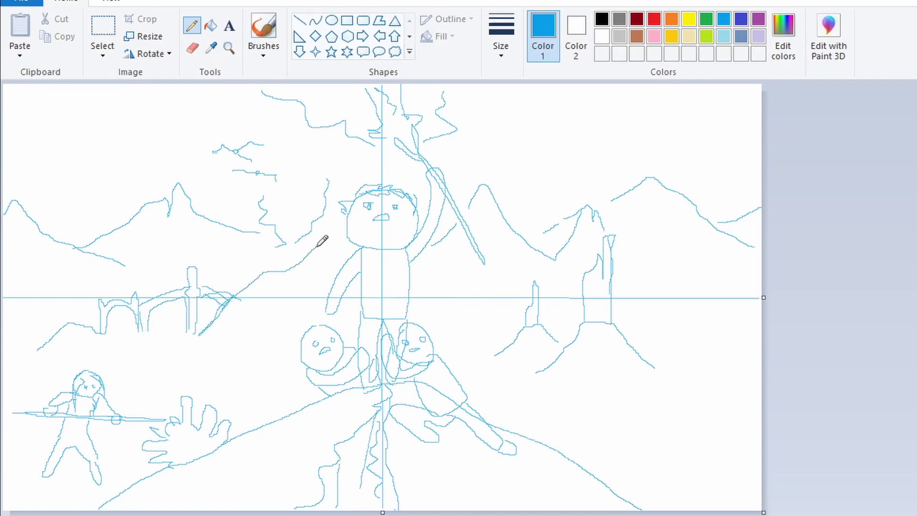
drag(428, 284, 492, 290)
key(ctrl+z)
drag(427, 288, 484, 285)
- Sketch a lunging figure with a raised sword in the right foreground and add loose strokes across the sky
mouse_move(650, 378)
mouse_down()
mouse_move(631, 405)
mouse_move(639, 373)
mouse_move(648, 388)
mouse_move(595, 413)
mouse_move(599, 464)
mouse_move(629, 457)
mouse_move(648, 426)
mouse_move(649, 457)
mouse_up()
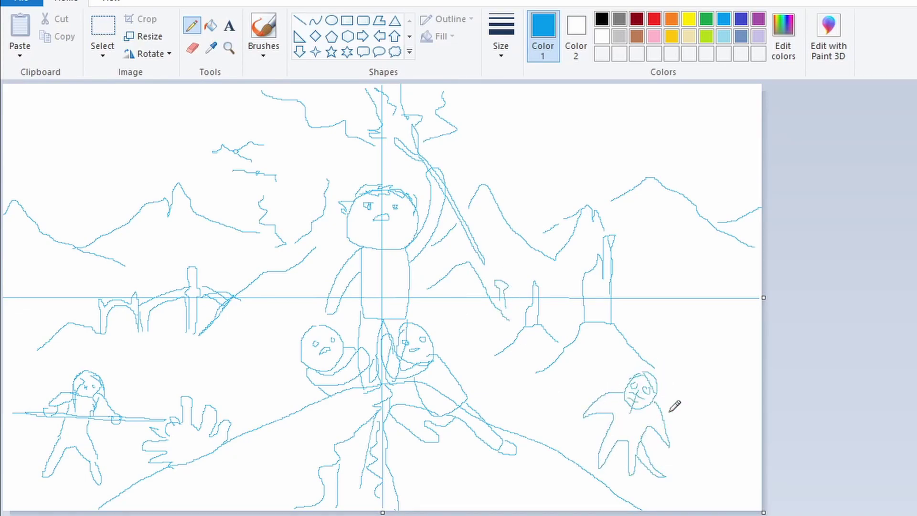
drag(597, 412, 570, 400)
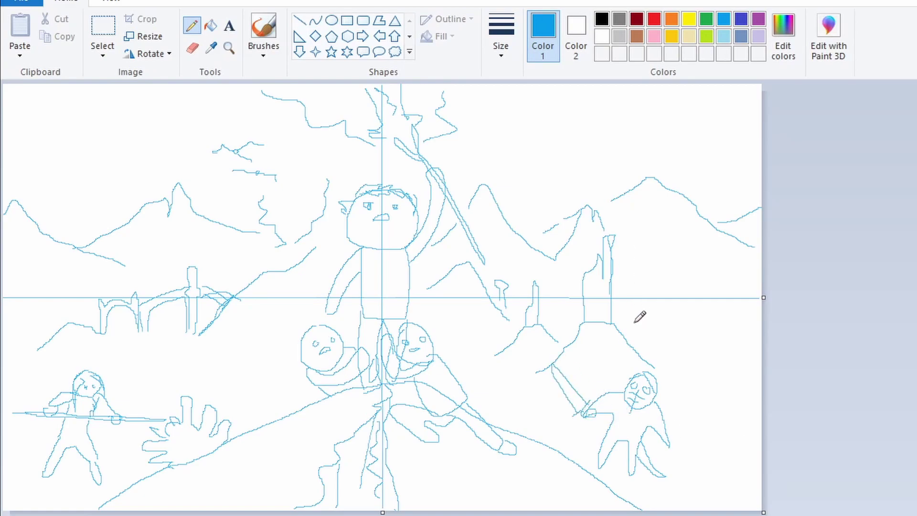
mouse_move(597, 90)
mouse_down()
mouse_move(621, 127)
mouse_move(490, 191)
mouse_up()
mouse_move(64, 87)
mouse_down()
mouse_move(61, 129)
mouse_move(3, 152)
mouse_up()
drag(37, 184, 221, 179)
drag(136, 193, 74, 191)
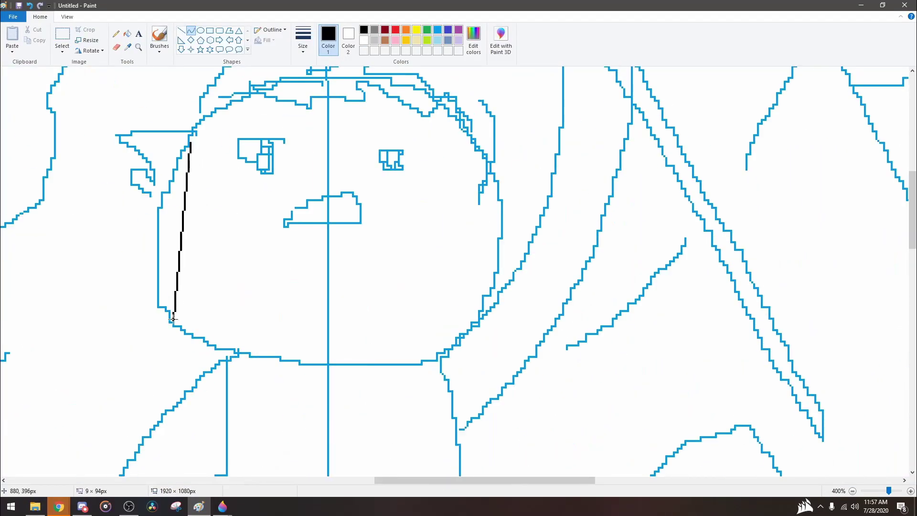
mouse_move(166, 176)
mouse_down()
mouse_move(210, 350)
mouse_move(327, 363)
mouse_move(321, 368)
mouse_up()
key(Escape)
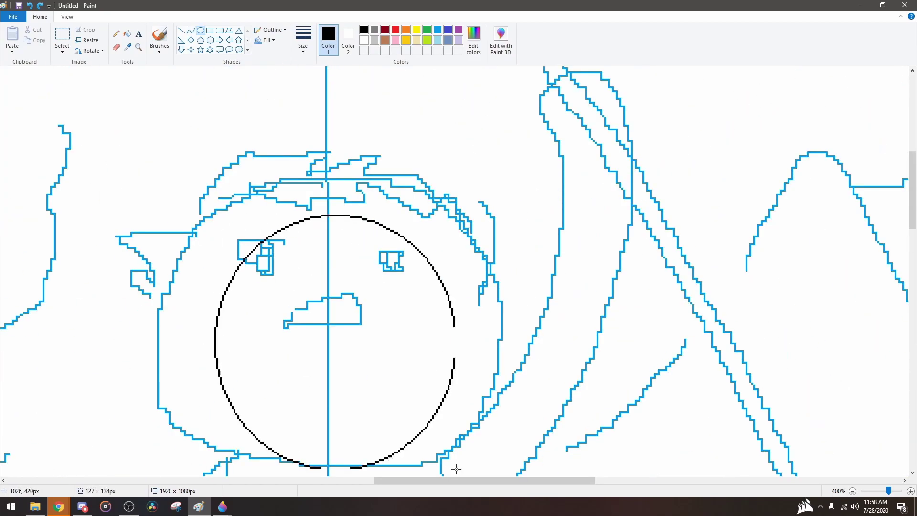
drag(211, 122, 337, 366)
drag(268, 248, 181, 354)
key(Escape)
drag(159, 232, 328, 364)
mouse_move(245, 303)
mouse_down()
mouse_move(191, 329)
mouse_move(206, 340)
mouse_up()
key(Escape)
drag(158, 245, 210, 289)
key(Escape)
drag(156, 246, 328, 362)
drag(211, 284, 210, 301)
key(Escape)
- Trace the left half of the hero's head, from jaw to temple, with black curves over the blue sketch
drag(158, 260, 233, 330)
drag(196, 296, 184, 297)
click(236, 332)
mouse_move(236, 332)
mouse_down()
mouse_move(328, 354)
mouse_move(328, 340)
mouse_up()
drag(157, 261, 188, 143)
key(Escape)
drag(158, 260, 204, 113)
drag(180, 187, 164, 187)
- Clean up the left cheek line and draw jagged black hair tufts over the hero's left-side ear
click(116, 34)
drag(158, 256, 157, 212)
click(116, 46)
click(191, 30)
scroll(193, 230, up, 2)
mouse_move(167, 260)
mouse_down()
mouse_move(127, 300)
mouse_move(152, 299)
mouse_move(142, 290)
mouse_up()
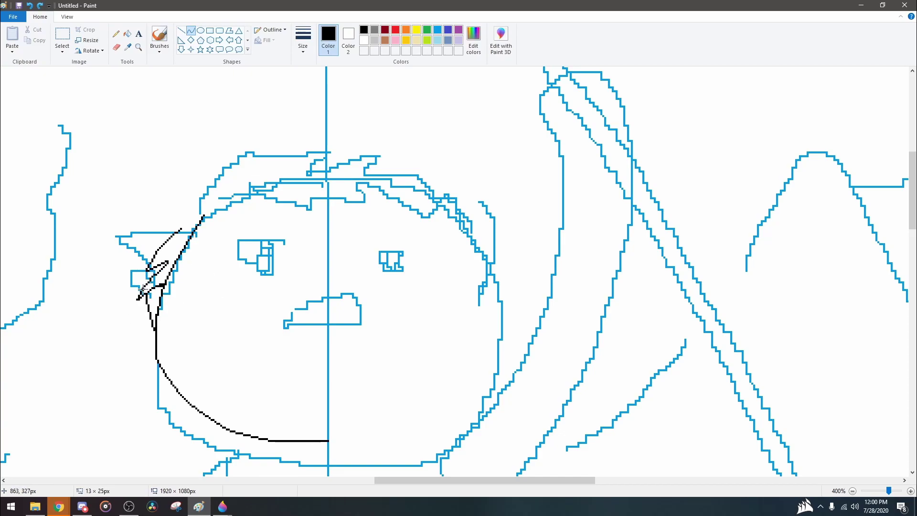
- Trace the right jaw and cheek of the hero's head with black curves and erase nearby blue sketch lines
scroll(143, 299, down, 2)
mouse_move(328, 340)
mouse_down()
mouse_move(483, 280)
mouse_move(497, 245)
mouse_up()
mouse_move(420, 306)
mouse_down()
mouse_move(303, 282)
mouse_move(440, 330)
mouse_up()
click(440, 330)
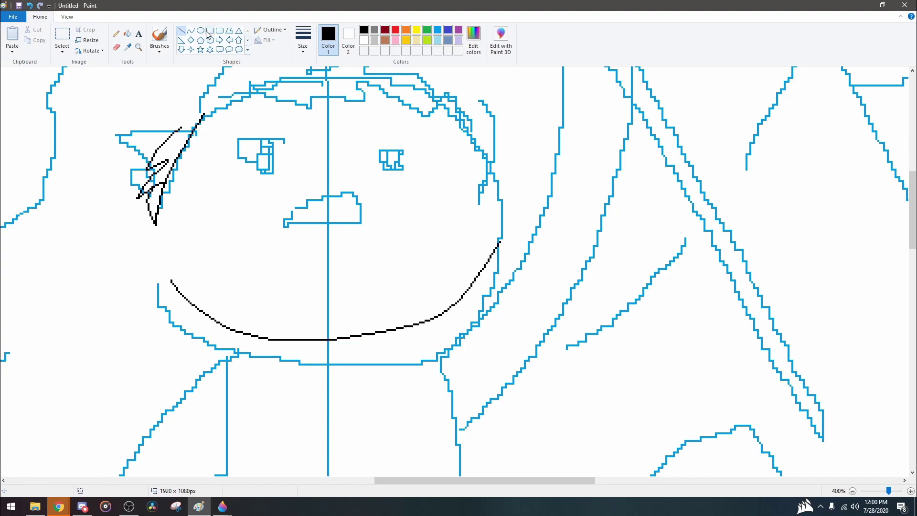
drag(500, 241, 457, 115)
drag(479, 177, 493, 253)
scroll(493, 253, up, 2)
click(116, 47)
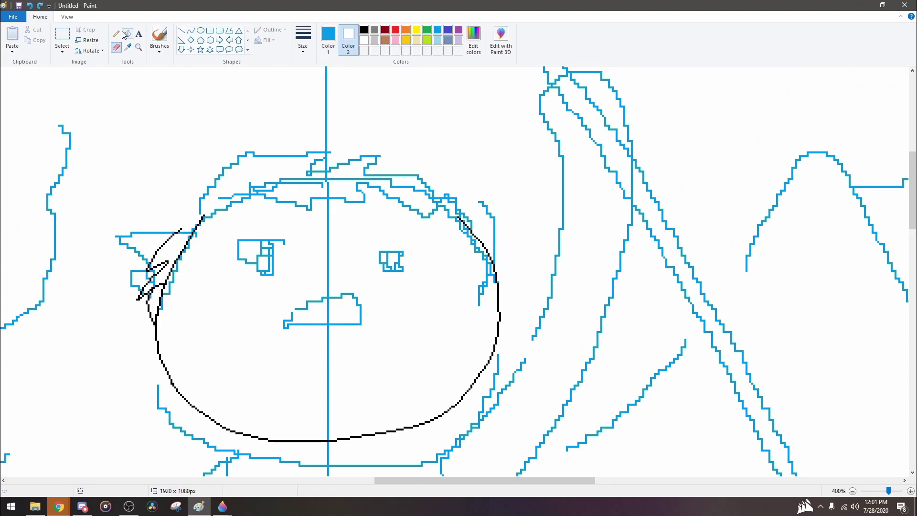
- Outline the hero's spiky hair top, fringe and side lock, and the right-side ear, with black curves
click(191, 30)
mouse_move(180, 229)
mouse_down()
mouse_move(250, 159)
mouse_move(256, 163)
mouse_up()
mouse_move(257, 164)
mouse_down()
mouse_move(354, 153)
mouse_move(306, 152)
mouse_up()
mouse_move(353, 154)
mouse_down()
mouse_move(308, 175)
mouse_move(321, 168)
mouse_up()
mouse_move(227, 205)
mouse_down()
mouse_move(358, 233)
mouse_move(325, 207)
mouse_move(435, 247)
mouse_move(472, 313)
mouse_up()
drag(466, 241, 472, 312)
drag(480, 219, 501, 286)
- Erase the blue sketch lines inside the left part of the hero's hair
click(116, 46)
click(127, 47)
click(286, 180)
mouse_move(286, 180)
mouse_down()
mouse_move(132, 258)
mouse_move(330, 232)
mouse_move(473, 245)
mouse_up()
key(ctrl+z)
drag(126, 241, 260, 178)
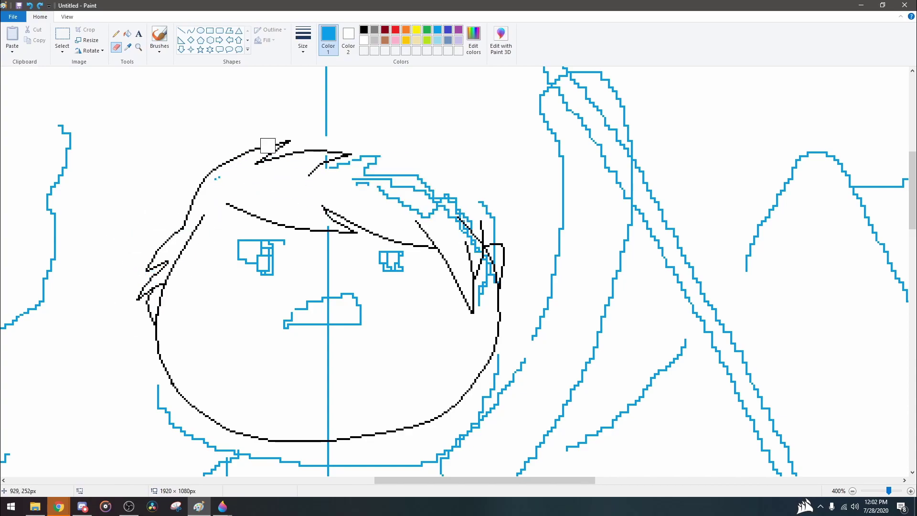
- Outline the remaining hair spikes on the right of the head in black and erase the blue sketch beneath them
click(363, 29)
mouse_move(349, 157)
mouse_down()
mouse_move(318, 167)
mouse_move(282, 154)
mouse_move(356, 129)
mouse_move(345, 170)
mouse_move(433, 173)
mouse_move(429, 182)
mouse_move(522, 204)
mouse_move(358, 145)
mouse_move(486, 156)
mouse_move(473, 176)
mouse_up()
click(190, 30)
drag(411, 157, 406, 145)
drag(427, 184, 486, 193)
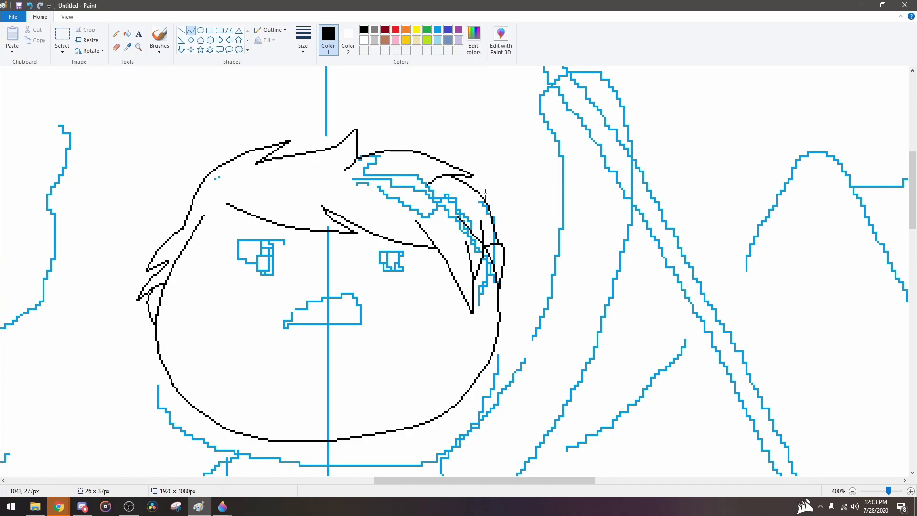
click(116, 47)
mouse_move(356, 161)
mouse_down()
mouse_move(483, 261)
mouse_move(483, 218)
mouse_up()
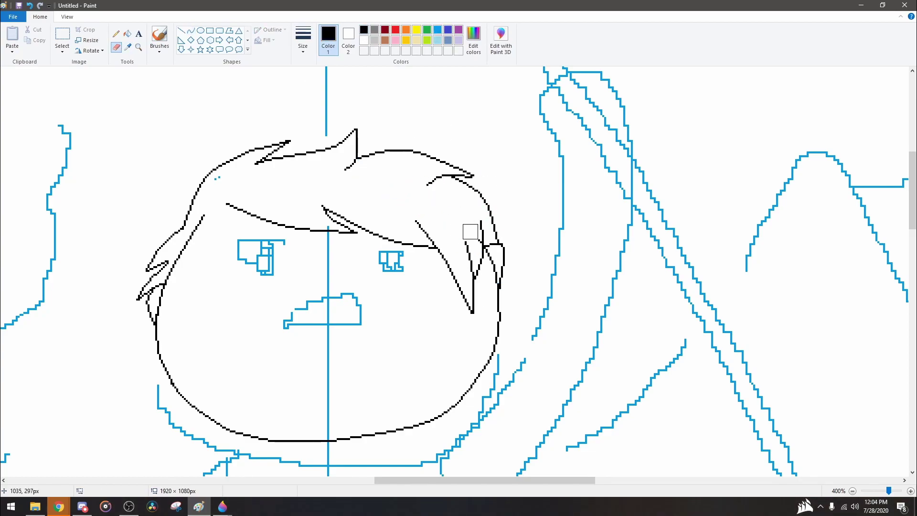
- Close the fringe at the left temple and draw the open mouth with teeth and tongue lines in black curves
click(191, 30)
mouse_move(205, 216)
mouse_down()
mouse_move(210, 225)
mouse_move(222, 210)
mouse_up()
click(190, 30)
mouse_move(279, 322)
mouse_down()
mouse_move(373, 321)
mouse_move(323, 299)
mouse_move(354, 307)
mouse_move(366, 332)
mouse_up()
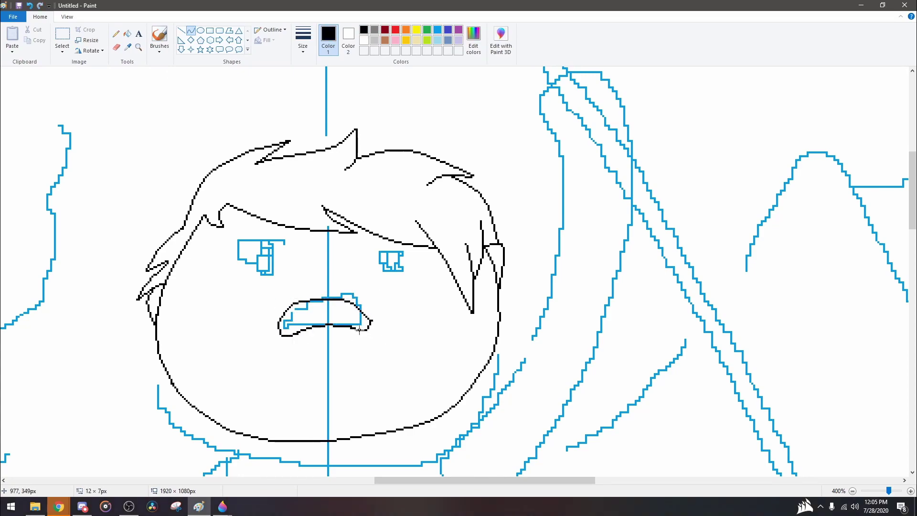
mouse_move(293, 331)
mouse_down()
mouse_move(361, 326)
mouse_move(288, 321)
mouse_up()
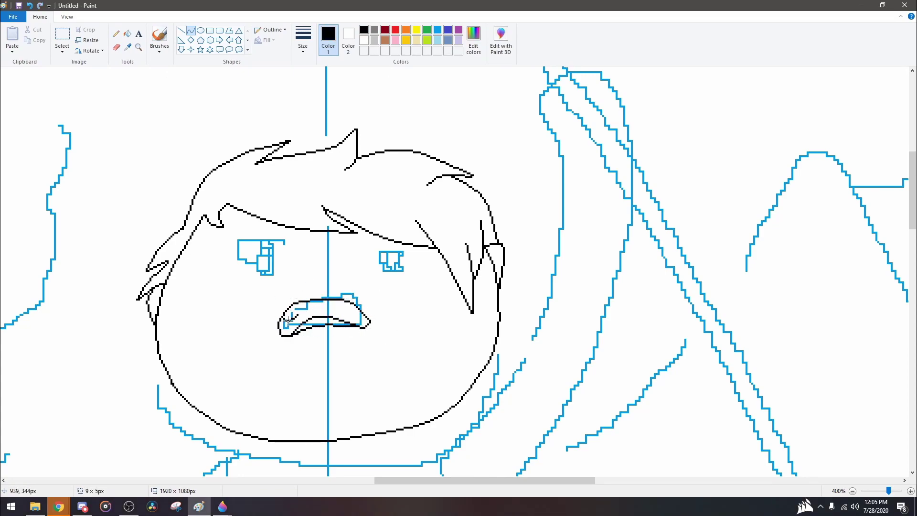
drag(345, 325, 316, 308)
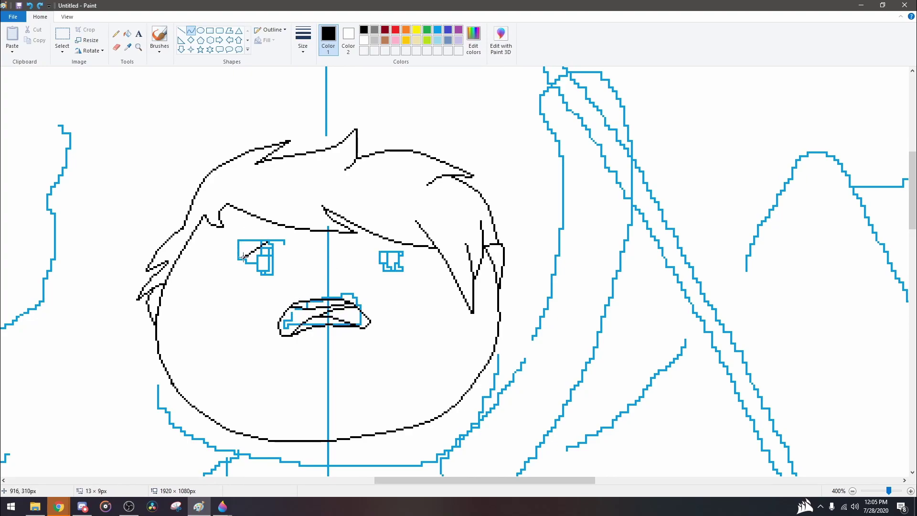
- Outline the hero's left-side eye in black and copy it across the face as the second eye
mouse_move(276, 251)
mouse_down()
mouse_move(233, 252)
mouse_move(307, 265)
mouse_move(248, 274)
mouse_move(280, 257)
mouse_up()
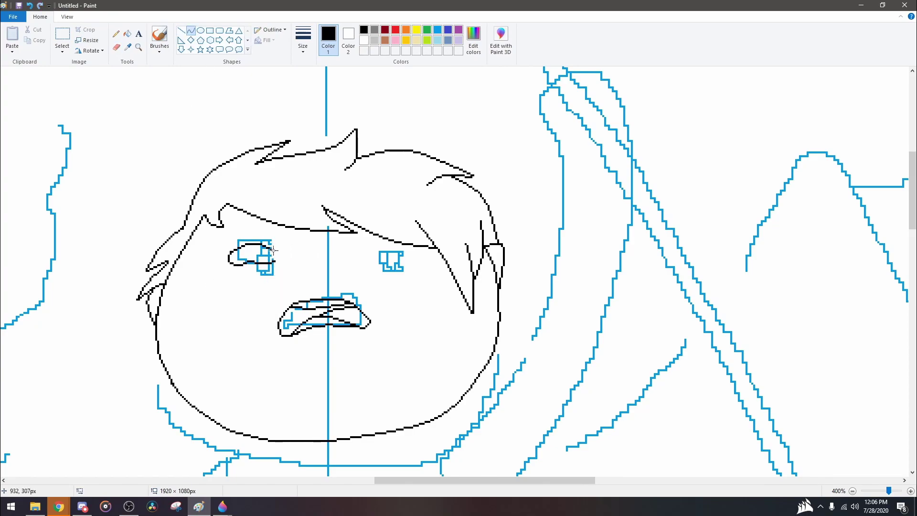
click(62, 34)
drag(214, 234, 404, 261)
click(191, 30)
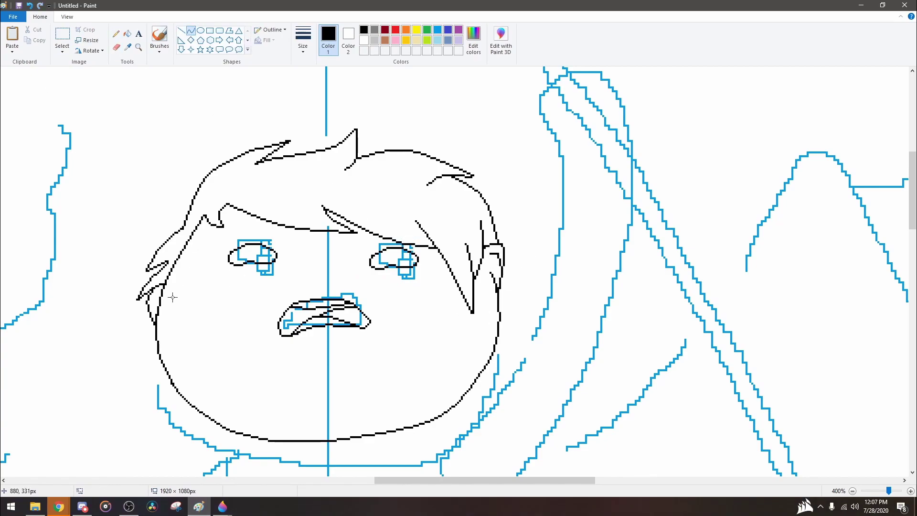
- Draw the irises and slanted eyebrows in black, erasing the blue sketch around the eyes and mouth
mouse_move(253, 253)
mouse_down()
mouse_move(404, 260)
mouse_move(325, 311)
mouse_up()
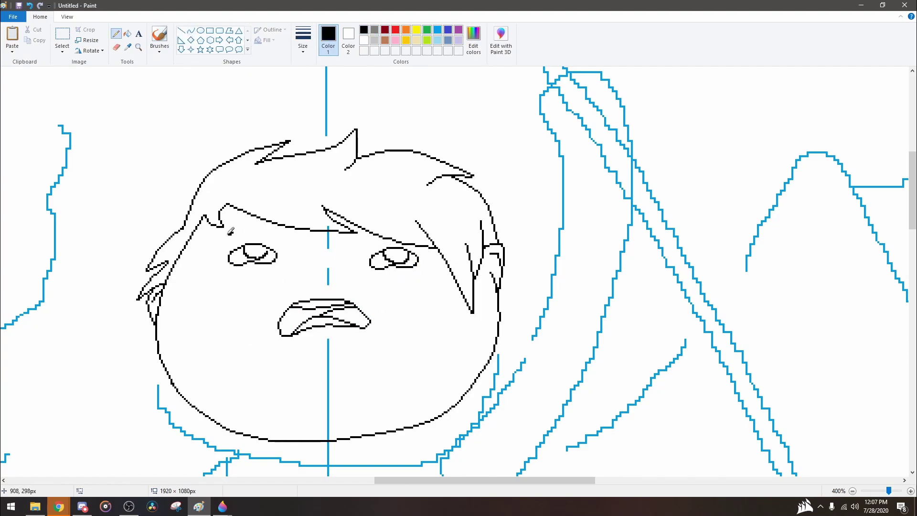
drag(255, 229, 274, 239)
drag(360, 241, 373, 239)
- Define a light peach skin colour and fill the hero's face with it
scroll(398, 310, down, 3)
scroll(629, 432, up, 3)
scroll(398, 311, left, 3)
scroll(398, 310, down, 3)
scroll(317, 160, up, 3)
click(474, 38)
click(363, 278)
click(368, 317)
click(127, 34)
click(332, 305)
- Erase the blue vertical guide line crossing the head and refill the whole face with light peach
click(116, 47)
drag(396, 72, 399, 466)
drag(559, 356, 561, 406)
click(128, 33)
right_click(326, 296)
click(325, 296)
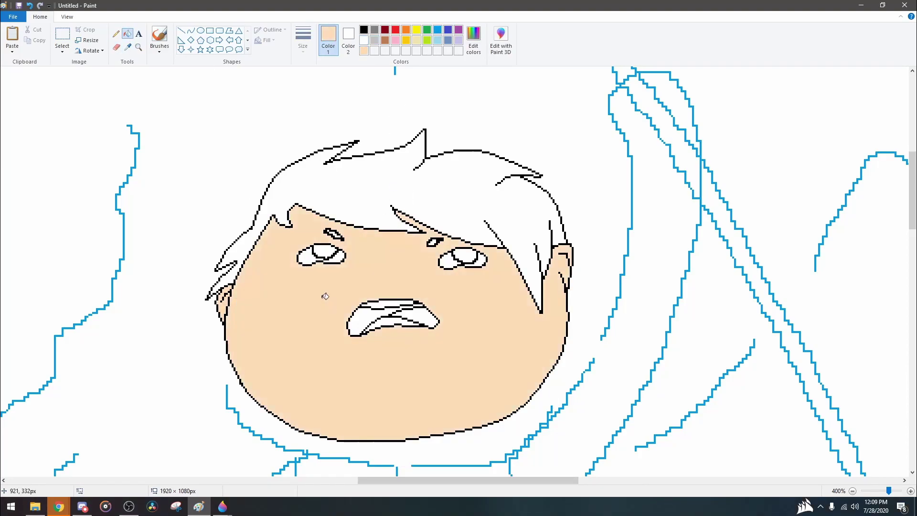
- Define a darker orange-peach shade, draw a wavy shadow edge across the lower face and fill the area below it
click(473, 38)
click(404, 317)
click(473, 38)
click(481, 317)
click(369, 318)
click(117, 34)
mouse_move(254, 384)
mouse_down()
mouse_move(404, 351)
mouse_move(550, 370)
mouse_up()
click(127, 33)
click(391, 406)
- Shade both ears and the skin beside the right side lock with the darker peach
click(223, 303)
click(116, 33)
drag(547, 298, 566, 280)
click(127, 34)
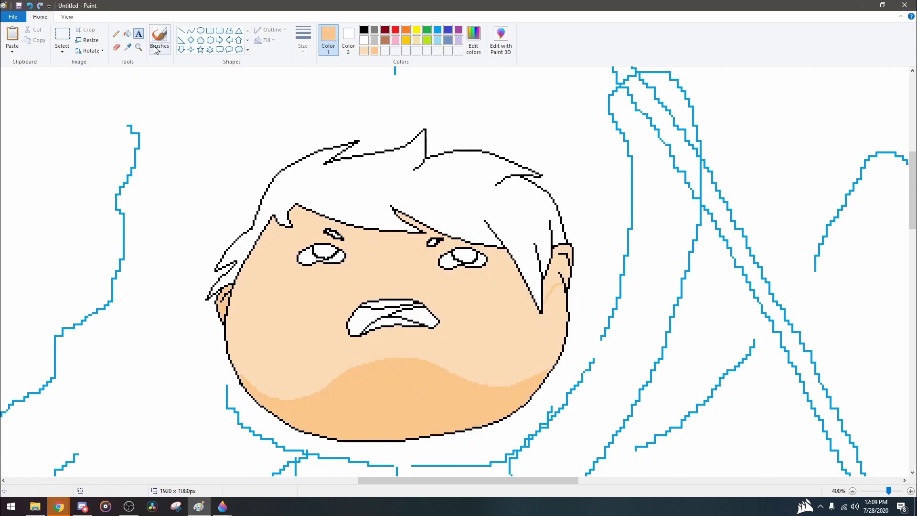
click(556, 263)
- Draw a wavy shadow edge across the forehead and fill the strip under the fringe with darker peach
click(116, 33)
drag(251, 256, 316, 219)
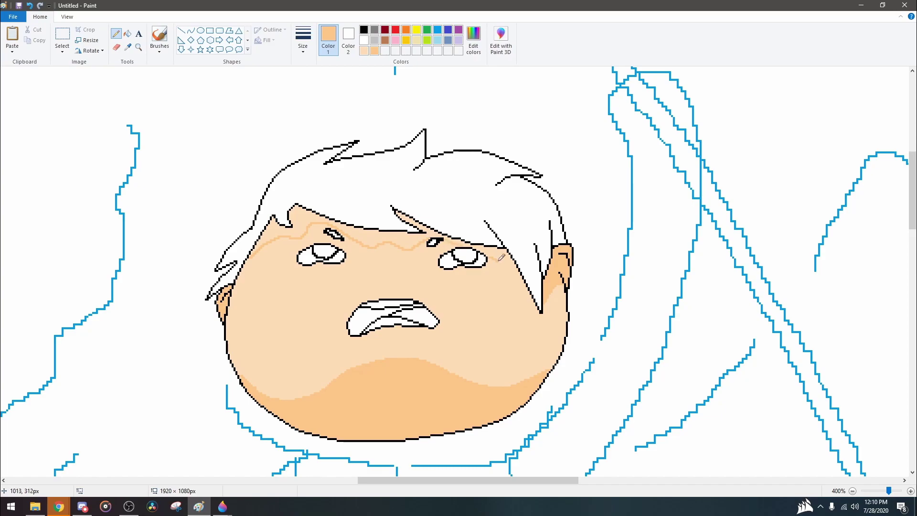
click(127, 34)
click(373, 234)
- Add darker peach shadows for the nose, under the lower lip and beneath both eyes
click(117, 33)
drag(381, 280, 402, 277)
drag(382, 340, 410, 341)
drag(343, 272, 328, 284)
click(128, 34)
click(320, 286)
click(461, 286)
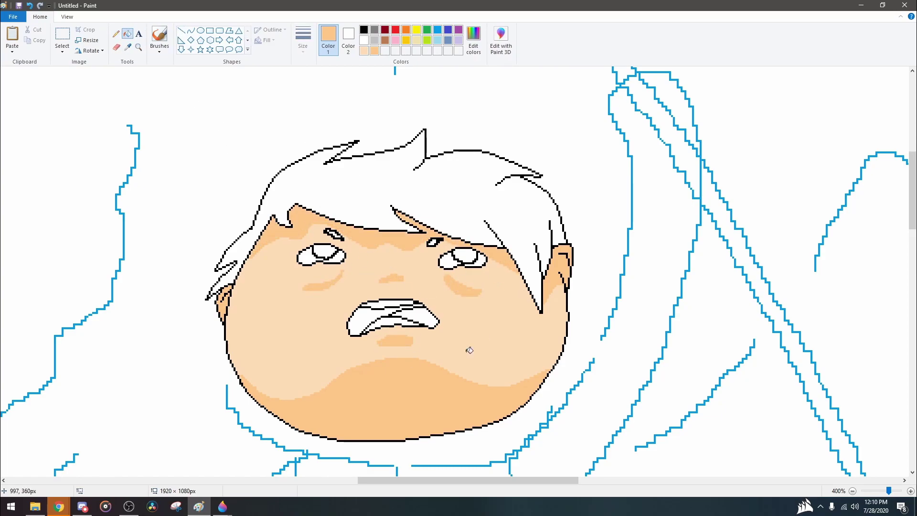
- Define a dark purple colour with red 53, green 0 and blue 52, and fill the hair with it
click(474, 41)
click(517, 187)
click(558, 262)
click(532, 187)
click(370, 317)
click(386, 177)
- Try a dark brown custom colour as the hair fill
click(473, 41)
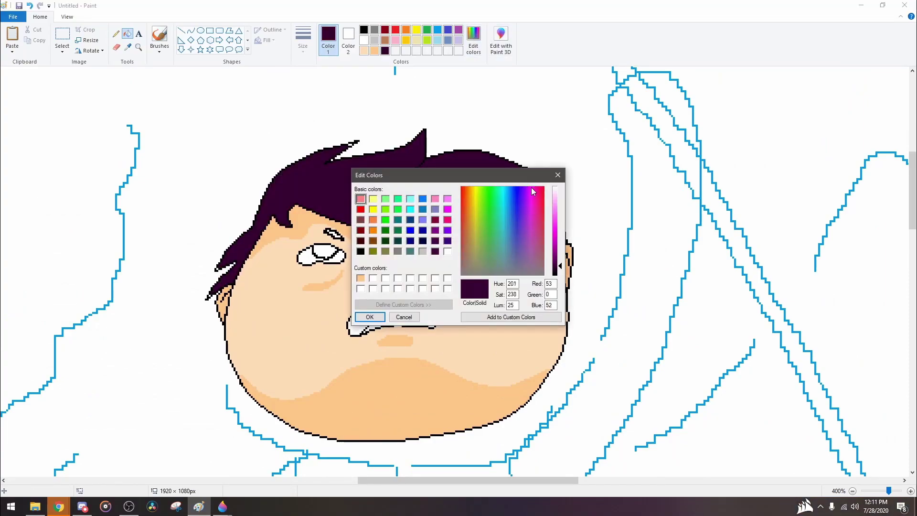
click(471, 188)
click(370, 318)
click(386, 177)
- Define a near-black grey colour and fill the hair and eyebrows with it
click(474, 40)
click(369, 318)
click(386, 176)
click(115, 34)
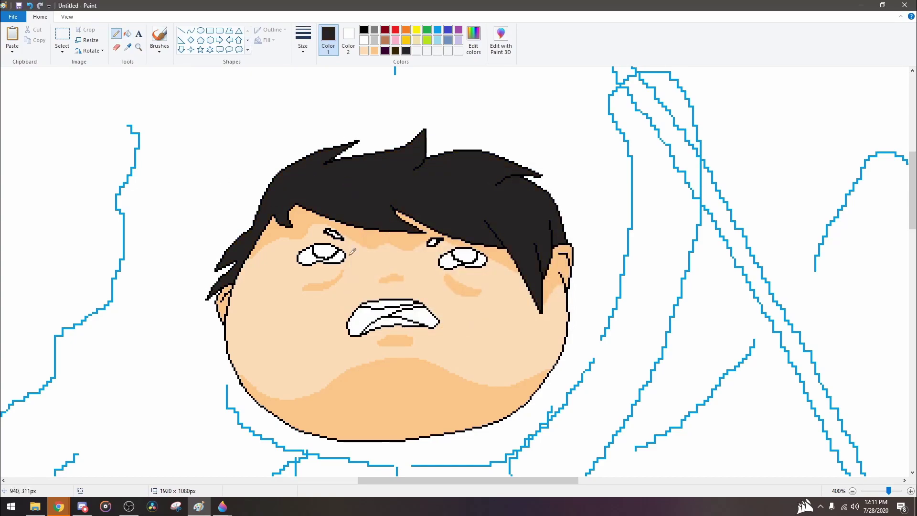
click(127, 34)
click(332, 231)
- Define a very light grey custom colour
click(473, 41)
click(564, 191)
click(370, 317)
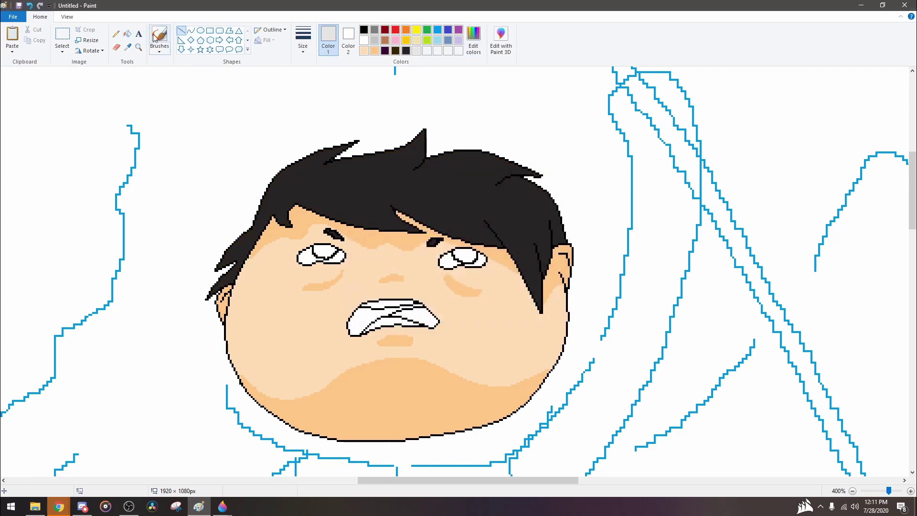
- Draw pale blue highlights in both irises and fill the rest of each iris with the near-black grey
click(116, 34)
click(437, 40)
drag(465, 251, 474, 258)
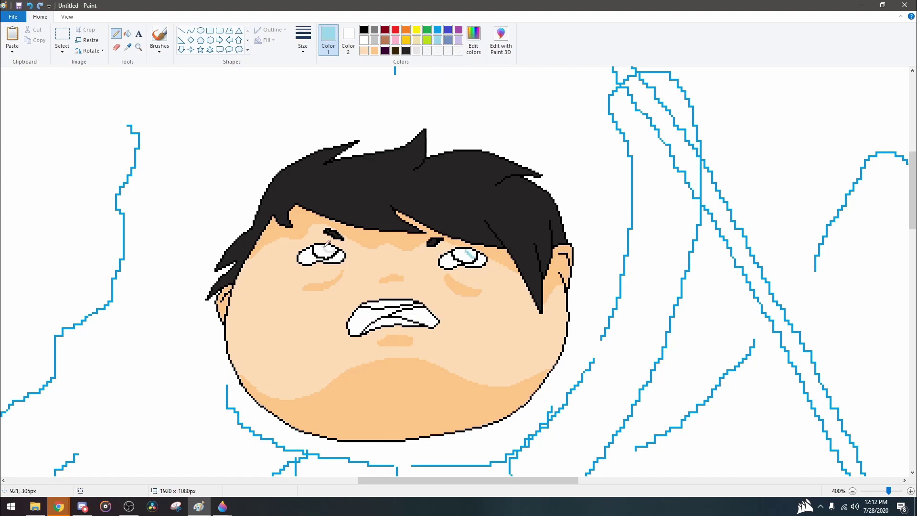
click(364, 30)
click(127, 34)
click(324, 252)
click(463, 255)
scroll(615, 473, down, 2)
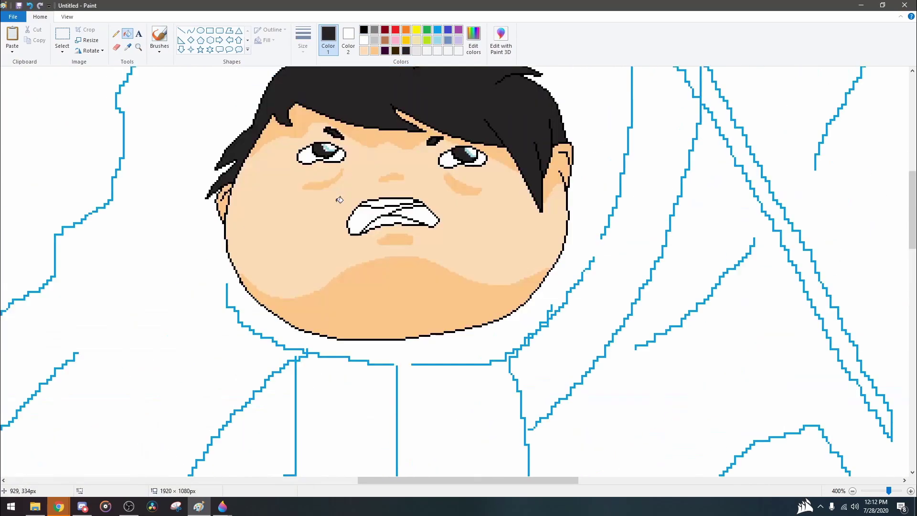
- Fill the mouth interior with dark red and the tongue with a bright red custom colour
ctrl+scroll(614, 473, down, 2)
scroll(614, 473, up, 3)
click(385, 29)
click(411, 365)
click(474, 41)
click(542, 188)
click(369, 318)
click(478, 356)
- Paint the upper and lower teeth white, leaving light grey shading at their edges
click(364, 40)
click(116, 33)
drag(421, 343, 471, 341)
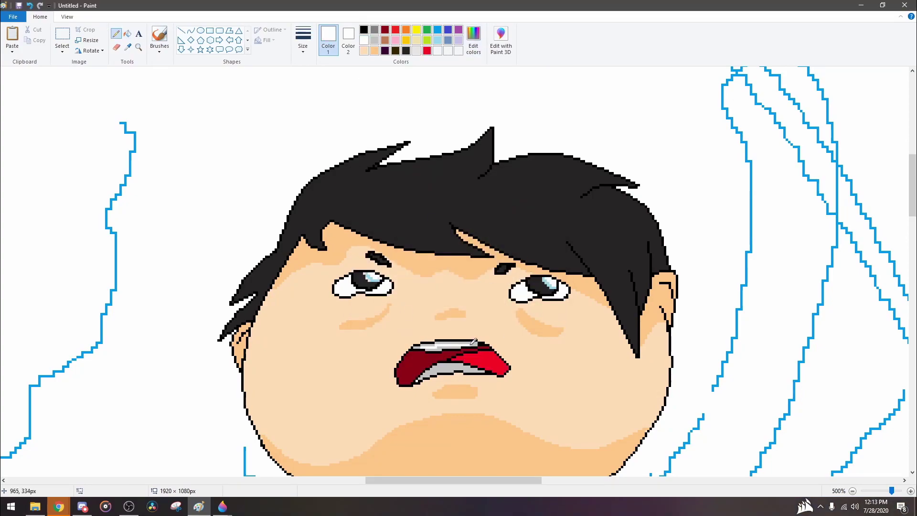
drag(430, 368, 485, 369)
- Shade the lower-left part of both eye whites with light grey
click(338, 282)
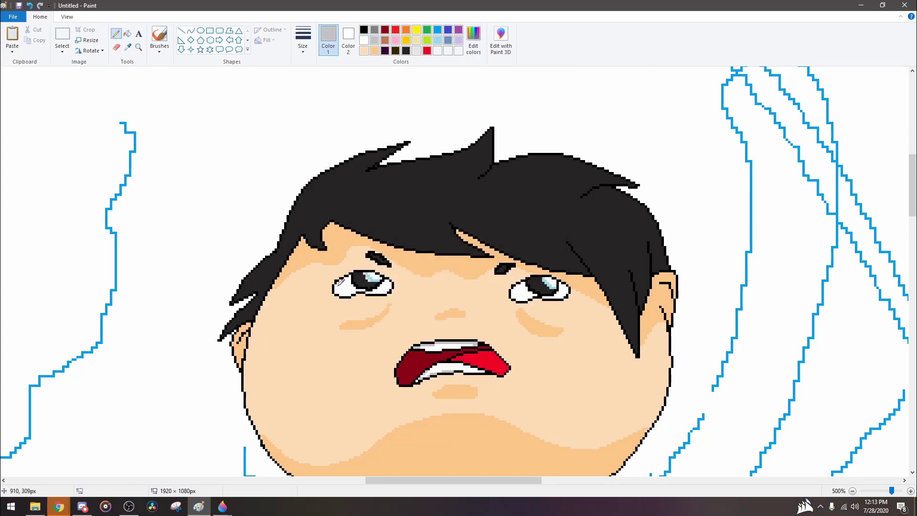
click(129, 35)
scroll(267, 250, down, 4)
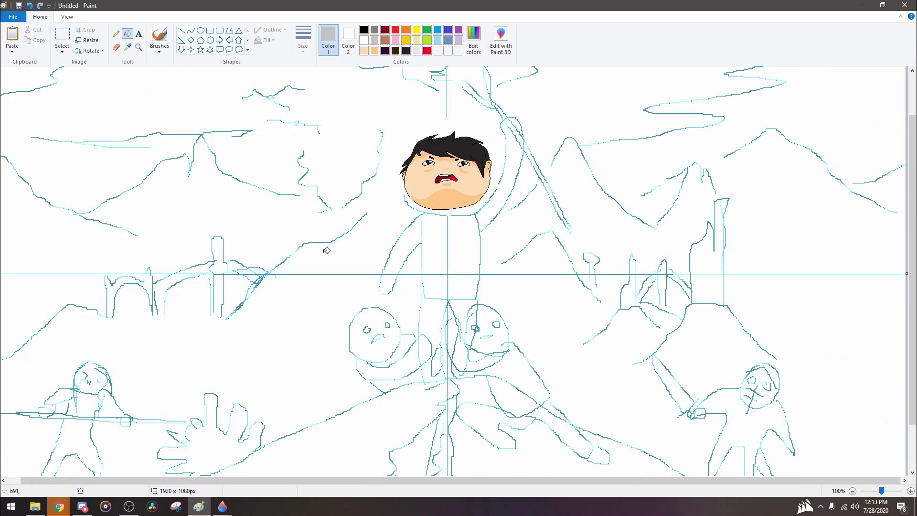
scroll(357, 200, up, 5)
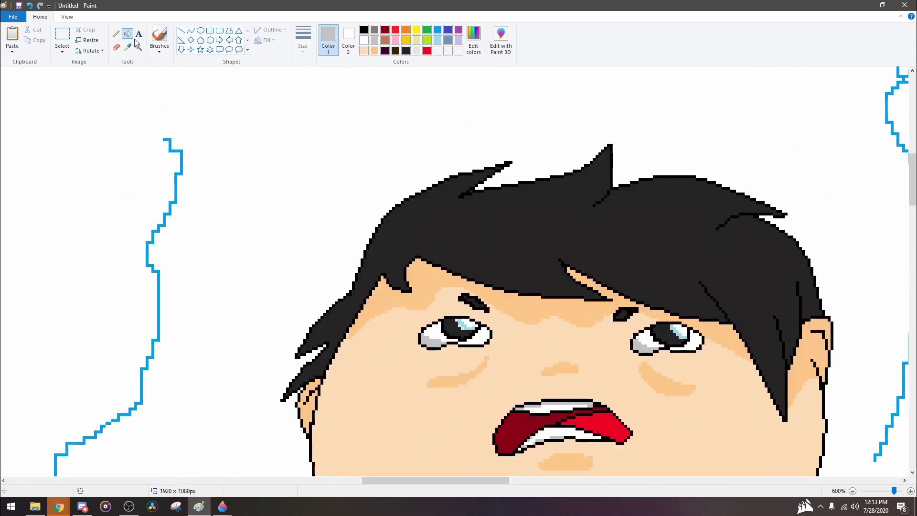
- Define a deeper black custom colour and outline shadow areas along the fringe and hair spikes
click(116, 33)
click(364, 30)
click(474, 41)
click(368, 318)
mouse_move(420, 261)
mouse_down()
mouse_move(544, 289)
mouse_move(716, 306)
mouse_up()
mouse_move(702, 275)
mouse_down()
mouse_move(785, 387)
mouse_move(783, 414)
mouse_up()
key(ctrl+z)
drag(779, 218, 688, 222)
drag(607, 153, 566, 205)
key(ctrl+z)
drag(605, 174, 566, 210)
drag(490, 172, 437, 196)
- Fill the outlined hair shadow areas with the deeper black
click(127, 34)
click(478, 268)
click(656, 285)
click(717, 294)
click(716, 219)
click(590, 188)
click(471, 195)
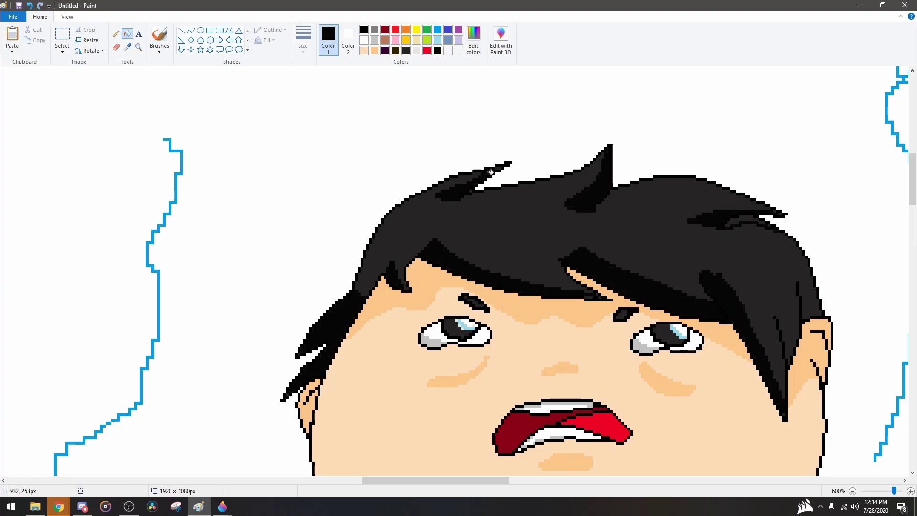
click(489, 172)
scroll(489, 172, down, 3)
scroll(393, 417, down, 5)
scroll(563, 401, up, 2)
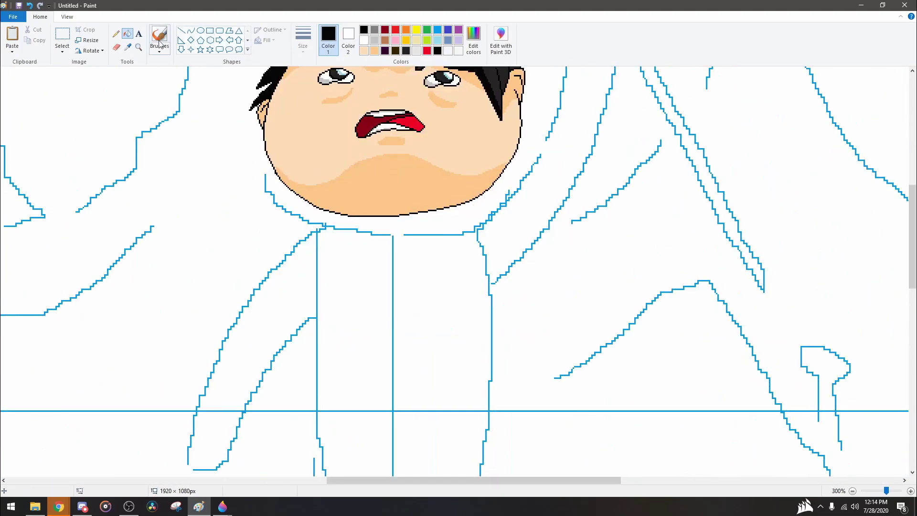
- Draw the curved shoulder piece under the chin's left side and the lowered arm's outer edge
click(190, 30)
mouse_move(317, 207)
mouse_down()
mouse_move(272, 236)
mouse_move(223, 338)
mouse_up()
click(361, 216)
click(286, 244)
click(232, 290)
- Outline the lowered arm's inner edge, armpit line, forearm guard and rounded fist with curves
mouse_move(301, 273)
mouse_down()
mouse_move(342, 321)
mouse_move(301, 335)
mouse_up()
mouse_move(212, 338)
mouse_down()
mouse_move(254, 375)
mouse_move(200, 424)
mouse_up()
drag(273, 399, 258, 376)
scroll(236, 428, down, 3)
mouse_move(235, 327)
mouse_down()
mouse_move(247, 348)
mouse_move(221, 375)
mouse_up()
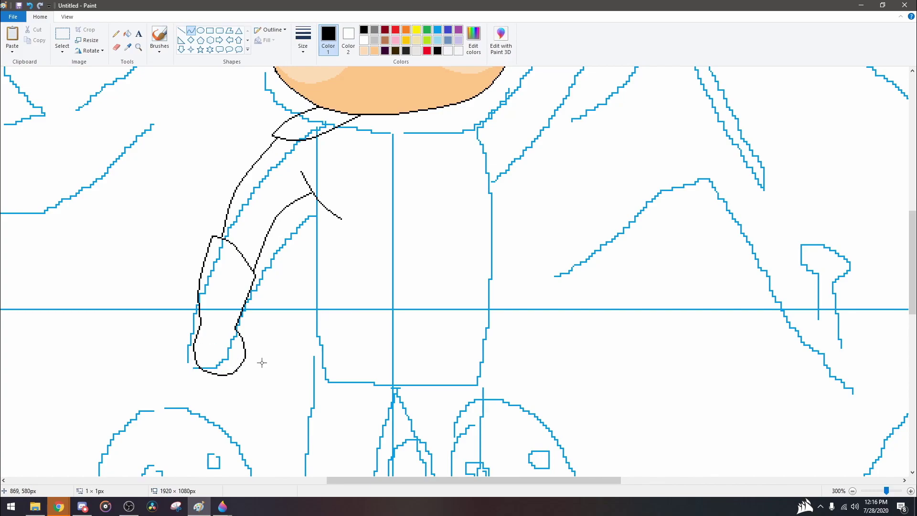
- Erase the armpit line where it extends past the lowered arm into the torso
scroll(260, 360, down, 2)
scroll(236, 280, up, 1)
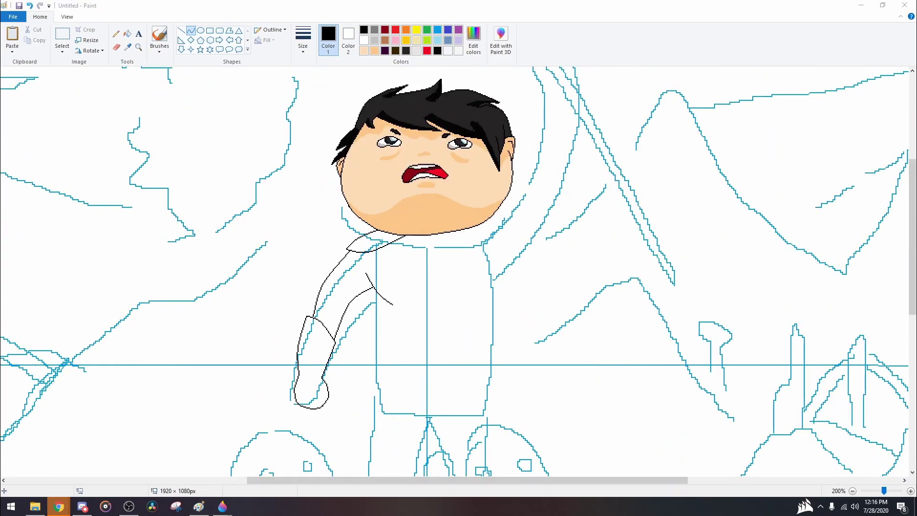
click(116, 46)
drag(392, 304, 376, 290)
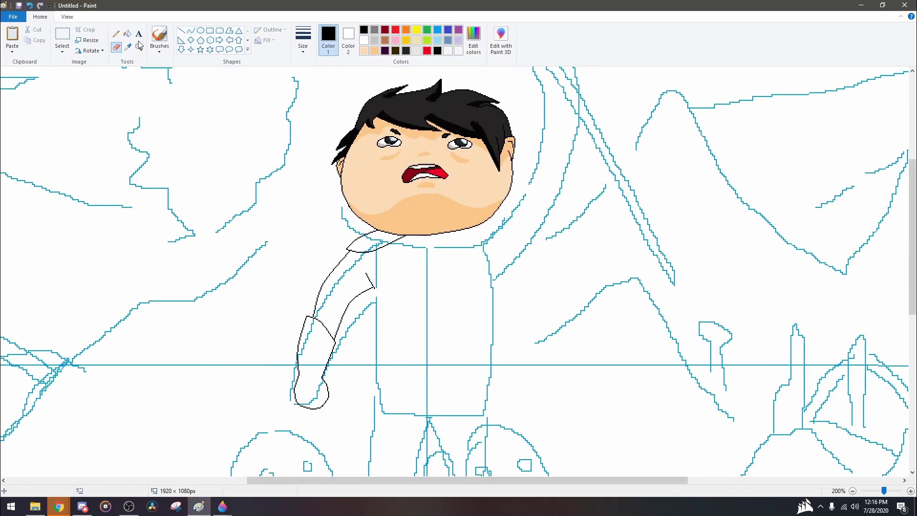
- Draw the breastplate's arched upper edge and both of its sides with black curves
scroll(479, 414, up, 1)
click(190, 34)
mouse_move(268, 199)
mouse_down()
mouse_move(349, 139)
mouse_move(451, 199)
mouse_up()
drag(358, 199, 351, 140)
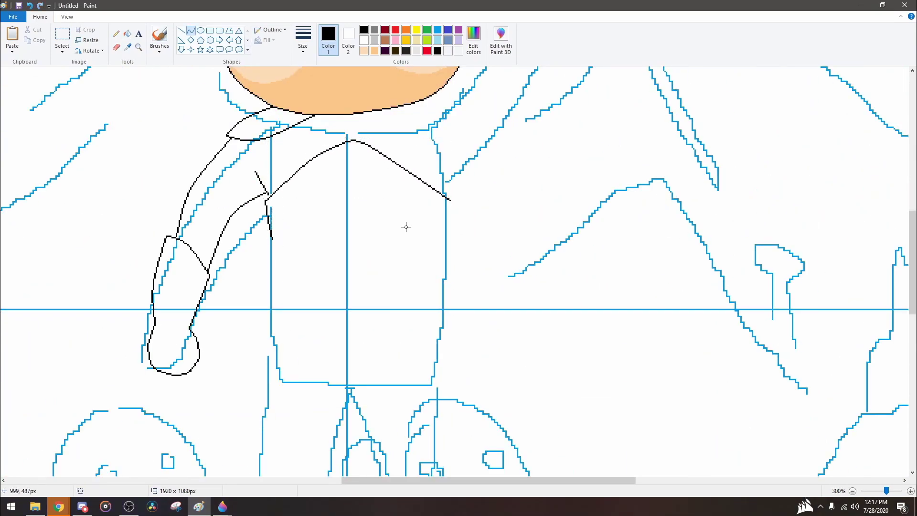
drag(267, 201, 276, 315)
click(282, 334)
click(270, 287)
drag(451, 199, 434, 338)
- Draw the breastplate's wavy lower edge with two rounded lobes and a raised centre
mouse_move(307, 354)
mouse_down()
mouse_move(349, 317)
mouse_move(299, 368)
mouse_up()
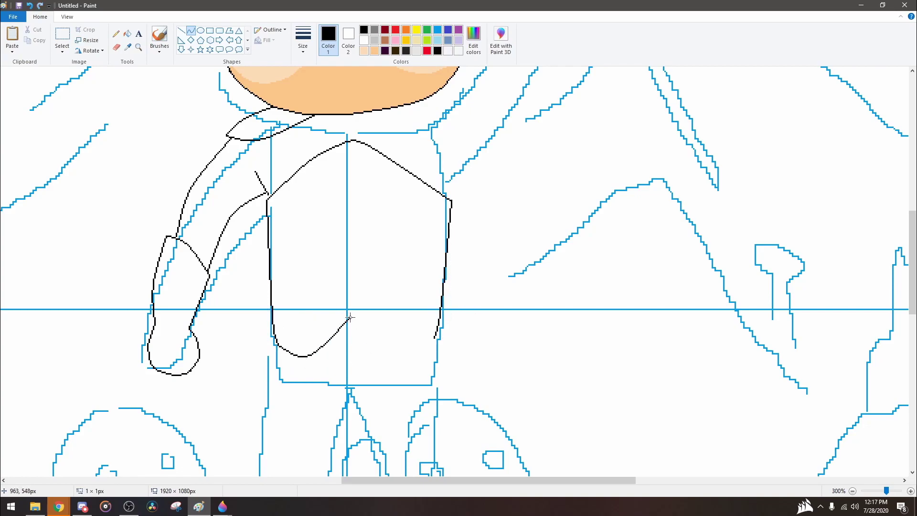
drag(413, 338, 373, 338)
drag(404, 339, 399, 365)
click(116, 47)
drag(305, 308, 372, 338)
click(191, 30)
drag(352, 336, 352, 317)
- Outline the raised arm's shoulder and upper arm from the torso up beside the head
scroll(410, 258, up, 3)
drag(410, 206, 472, 176)
drag(445, 219, 484, 188)
drag(456, 277, 537, 164)
drag(477, 174, 506, 124)
drag(593, 209, 586, 137)
- Outline the raised arm's forearm guard and clenched fist, and clear the sketch lines inside them
scroll(586, 138, up, 6)
drag(527, 219, 506, 328)
drag(544, 370, 561, 220)
mouse_move(554, 296)
mouse_down()
mouse_move(538, 228)
mouse_move(506, 191)
mouse_move(565, 150)
mouse_up()
drag(531, 178, 562, 219)
drag(562, 182, 571, 181)
click(116, 47)
click(116, 34)
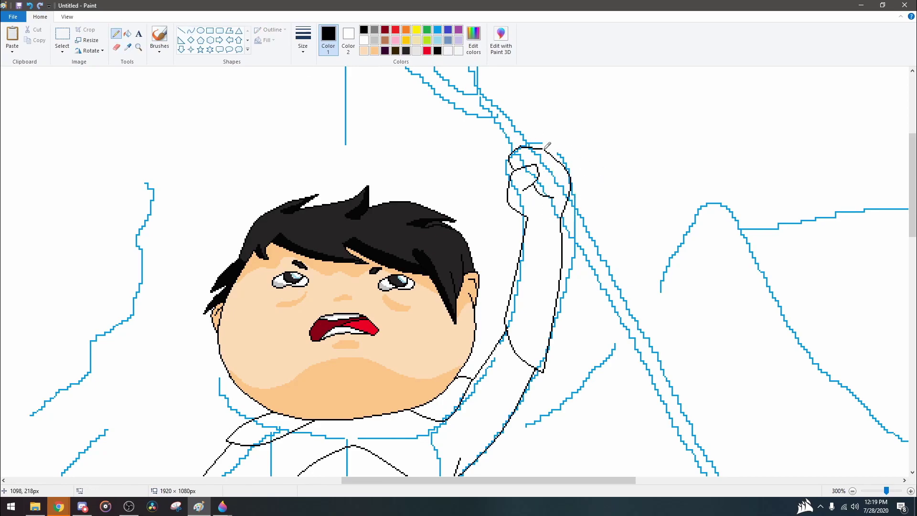
- Draw the tunic's jagged hem below the breastplate
scroll(517, 296, down, 1)
scroll(517, 296, up, 4)
scroll(517, 297, down, 3)
drag(350, 320, 318, 316)
scroll(448, 308, up, 1)
scroll(389, 282, down, 4)
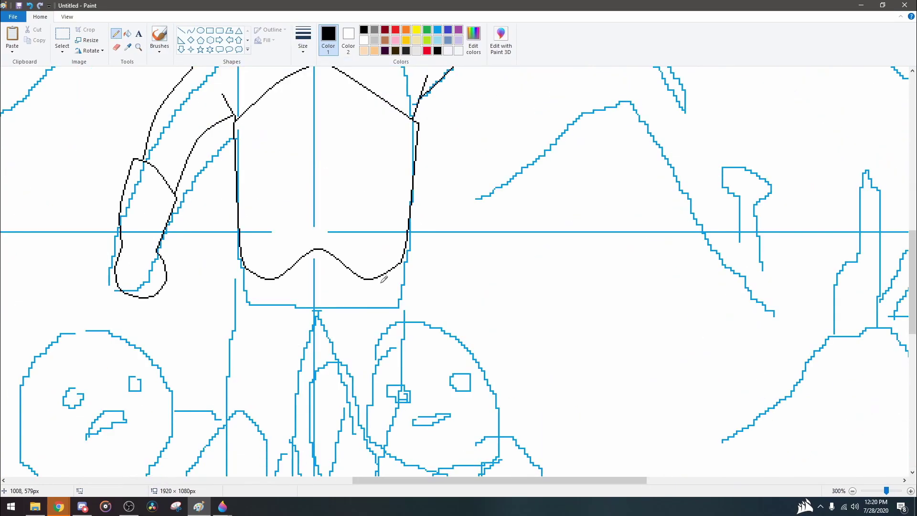
mouse_move(242, 245)
mouse_down()
mouse_move(362, 313)
mouse_move(404, 256)
mouse_up()
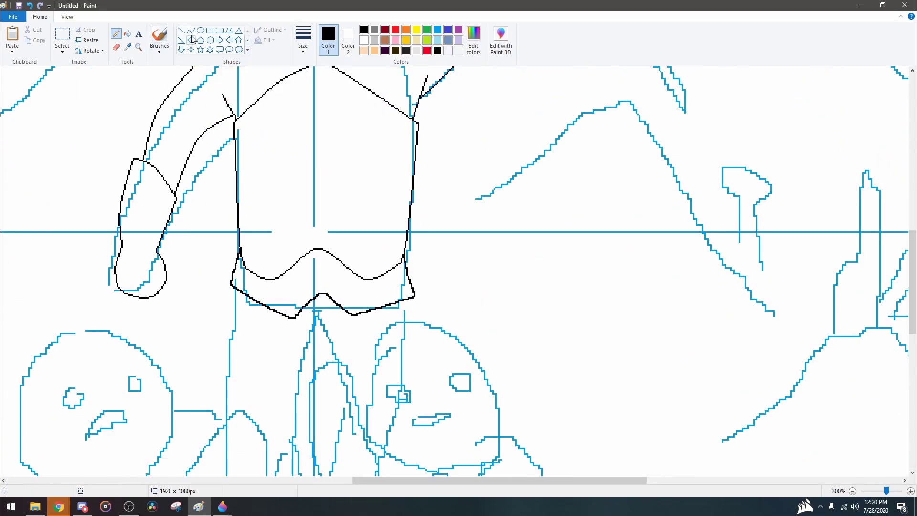
- Draw the pointed thigh guard, the opposite hip spikes and the first leg lines below the hem
scroll(234, 206, down, 4)
drag(225, 199, 241, 200)
mouse_move(400, 204)
mouse_down()
mouse_move(410, 197)
mouse_move(426, 211)
mouse_up()
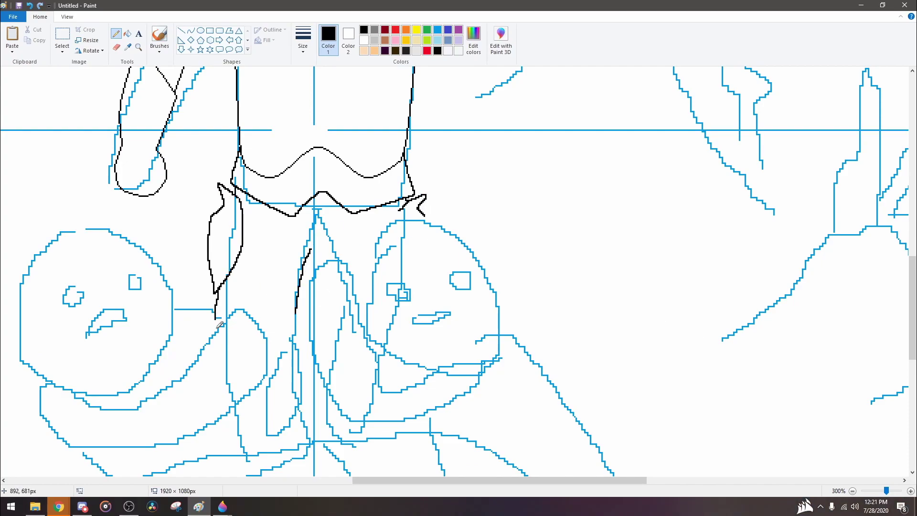
scroll(218, 292, down, 1)
- Erase the blue sketch lines across the hero's torso and raised arm
click(116, 47)
click(438, 29)
mouse_move(343, 244)
mouse_down()
mouse_move(375, 364)
mouse_move(327, 316)
mouse_move(317, 225)
mouse_move(483, 311)
mouse_move(510, 181)
mouse_move(534, 173)
mouse_up()
scroll(534, 173, up, 2)
scroll(534, 173, right, 10)
scroll(543, 188, left, 5)
- Draw the staff as two parallel black lines running diagonally through the raised fist
click(181, 30)
click(363, 30)
drag(313, 188, 423, 389)
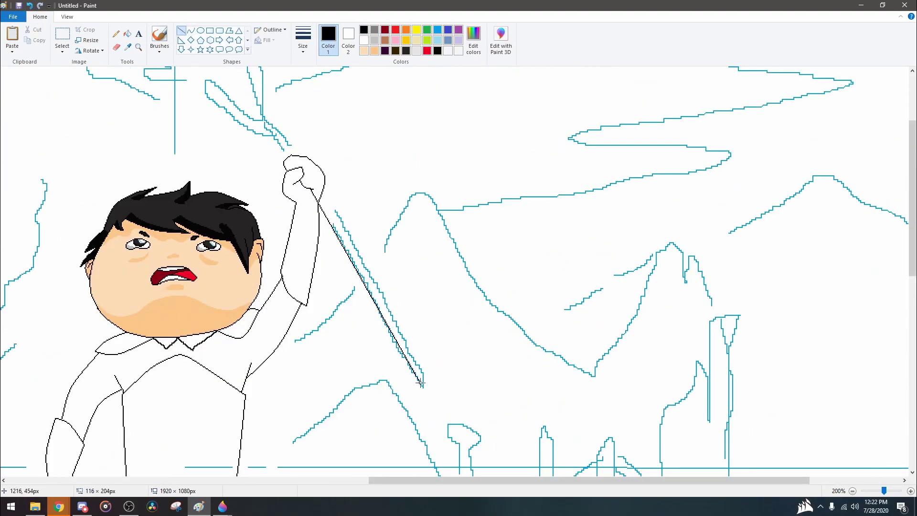
drag(324, 180, 430, 382)
click(116, 33)
scroll(554, 137, up, 2)
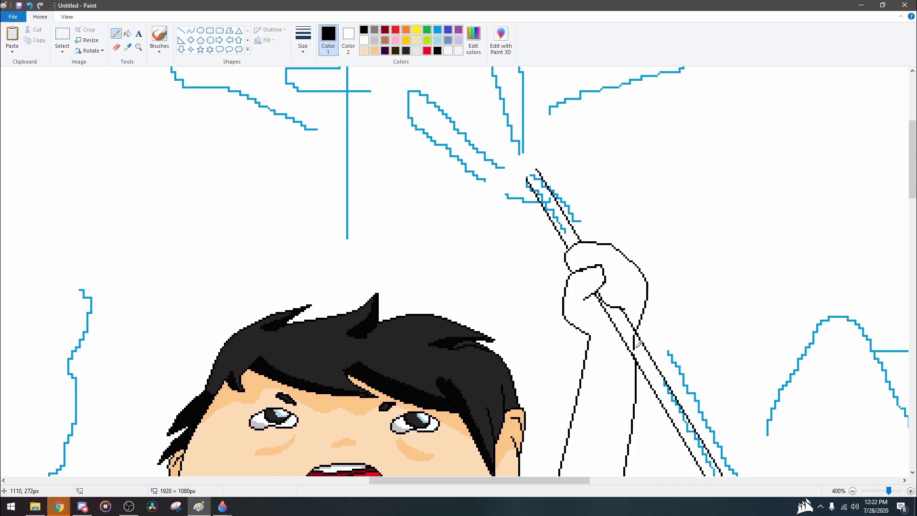
scroll(639, 333, down, 2)
scroll(638, 333, up, 3)
right_click(520, 506)
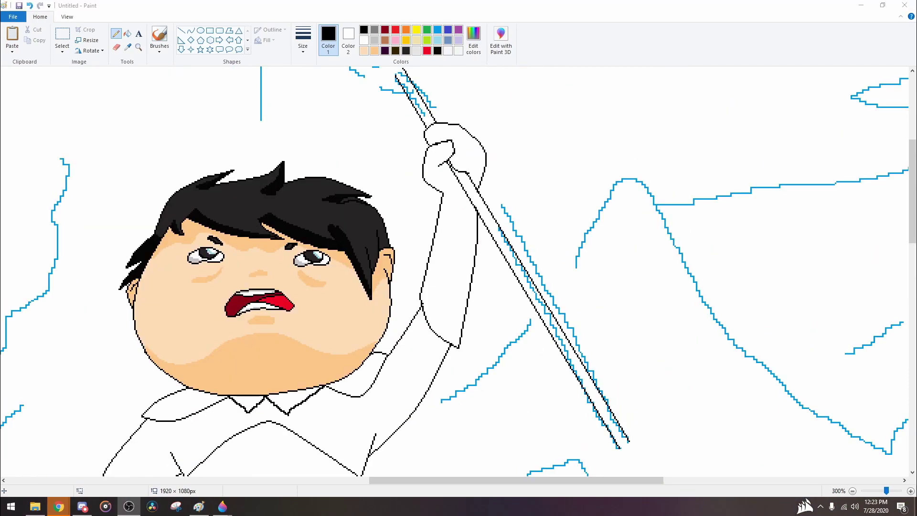
click(501, 483)
- Draw a pointed cap on the staff's lower end
scroll(383, 334, down, 5)
mouse_move(382, 396)
mouse_down()
mouse_move(382, 425)
mouse_move(420, 424)
mouse_up()
scroll(419, 424, down, 2)
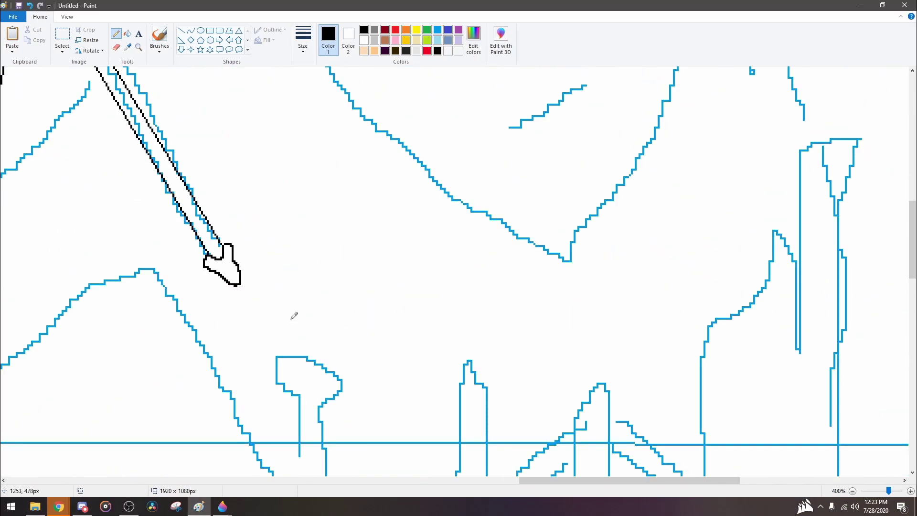
- Draw small curved prongs at the staff's upper end
scroll(293, 314, up, 3)
mouse_move(233, 361)
mouse_down()
mouse_move(238, 299)
mouse_move(226, 356)
mouse_up()
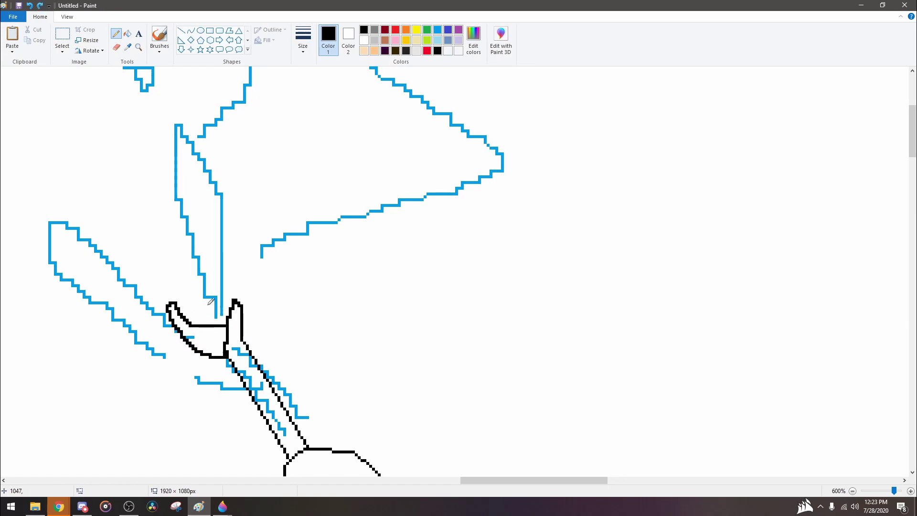
drag(217, 325, 236, 300)
mouse_move(173, 313)
mouse_down()
mouse_move(45, 236)
mouse_move(224, 358)
mouse_up()
mouse_move(210, 305)
mouse_down()
mouse_move(188, 165)
mouse_move(193, 202)
mouse_move(241, 272)
mouse_move(244, 329)
mouse_up()
mouse_move(172, 296)
mouse_down()
mouse_move(123, 190)
mouse_move(206, 258)
mouse_up()
drag(77, 126, 146, 258)
scroll(145, 258, down, 3)
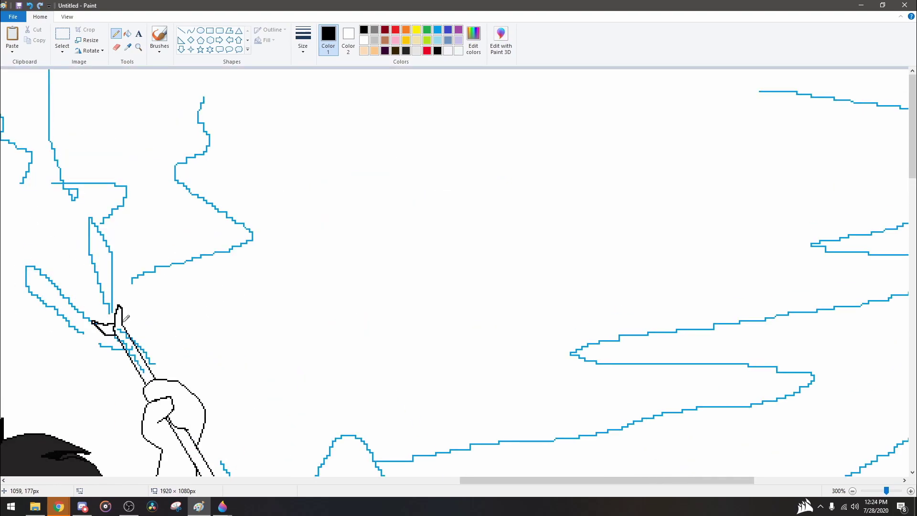
key(ctrl+z)
scroll(118, 328, up, 2)
scroll(118, 329, up, 2)
mouse_move(203, 292)
mouse_down()
mouse_move(214, 233)
mouse_move(187, 286)
mouse_up()
mouse_move(193, 292)
mouse_down()
mouse_move(153, 276)
mouse_move(125, 280)
mouse_up()
key(ctrl+z)
key(ctrl+z)
mouse_move(185, 308)
mouse_down()
mouse_move(131, 272)
mouse_move(168, 287)
mouse_move(218, 278)
mouse_up()
key(ctrl+z)
key(ctrl+z)
key(ctrl+z)
key(ctrl+z)
key(ctrl+z)
- Draw long pointed blades and side prongs to form the staff's head
click(191, 30)
click(116, 36)
drag(194, 270, 147, 185)
mouse_move(165, 280)
mouse_down()
mouse_move(135, 199)
mouse_move(141, 175)
mouse_up()
drag(200, 228, 194, 265)
drag(168, 285, 109, 271)
scroll(206, 207, down, 4)
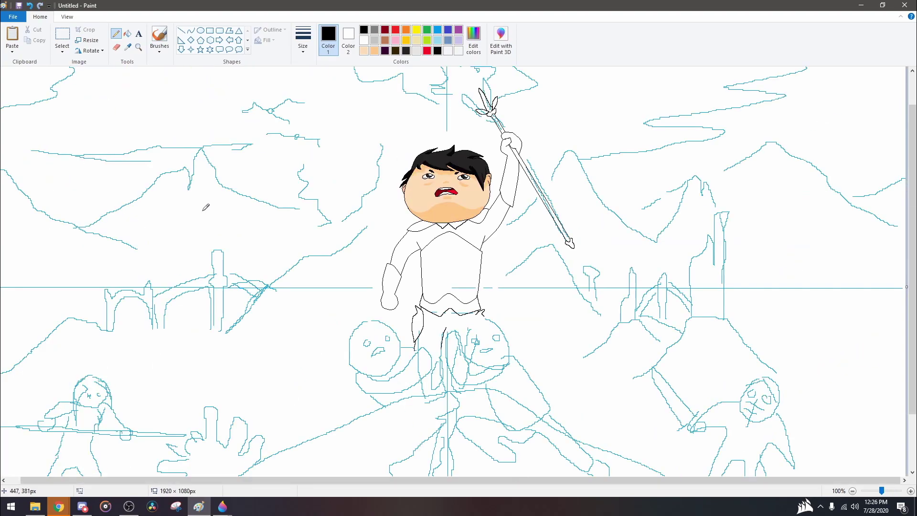
- Ink the lower edge of the hero's belt and add small round rivets beside its central peak
scroll(206, 207, up, 3)
scroll(307, 185, down, 5)
drag(302, 155, 444, 182)
click(201, 30)
drag(335, 149, 343, 156)
- Ink the inner side of the face of the follower hugging the hero's right-hand leg with a curved black line
click(191, 30)
drag(466, 348, 468, 181)
mouse_move(445, 268)
mouse_down()
mouse_move(416, 267)
mouse_move(428, 199)
mouse_up()
- Ink the follower's bent arm and hand wrapped around the hero's leg, erasing the stray overlap below the chin
drag(576, 346, 437, 387)
drag(492, 356, 518, 343)
click(518, 343)
mouse_move(556, 398)
mouse_down()
mouse_move(392, 425)
mouse_move(349, 286)
mouse_move(358, 276)
mouse_up()
click(406, 421)
mouse_move(378, 351)
mouse_down()
mouse_move(432, 363)
mouse_move(394, 341)
mouse_move(388, 303)
mouse_move(399, 280)
mouse_move(360, 258)
mouse_up()
click(363, 349)
drag(381, 228, 400, 281)
drag(389, 254, 382, 220)
click(116, 47)
drag(533, 359, 503, 362)
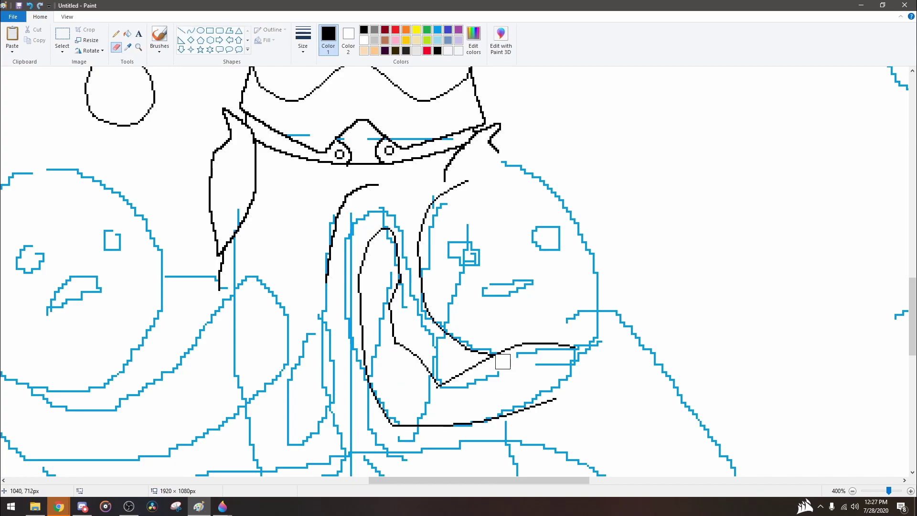
- Outline the follower's swept hair over the forehead and down the side of the face with curves
click(191, 30)
mouse_move(440, 196)
mouse_down()
mouse_move(494, 207)
mouse_move(416, 194)
mouse_move(545, 162)
mouse_up()
drag(495, 176, 459, 165)
drag(567, 223, 569, 239)
drag(549, 222, 541, 225)
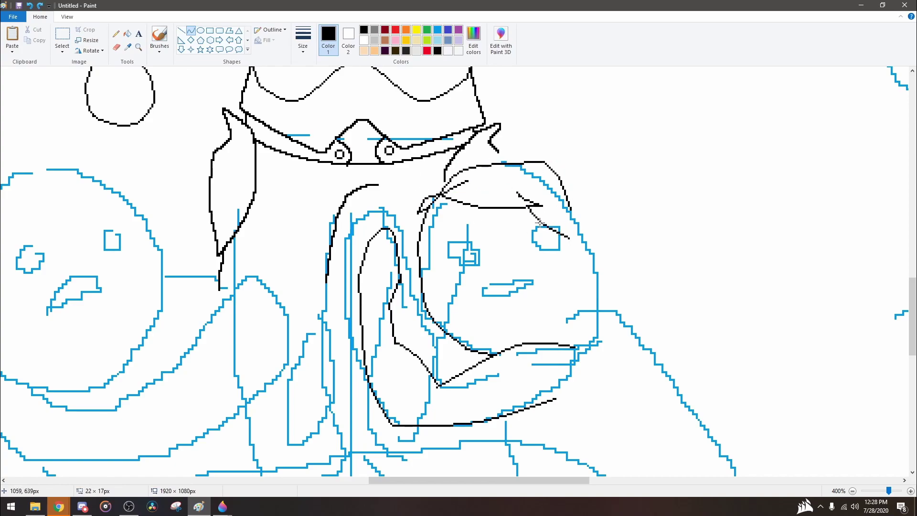
drag(560, 176, 589, 251)
- Draw the follower's solid black eyes, nose line and slanted open mouth over the blue sketch
click(116, 34)
click(191, 31)
mouse_move(526, 281)
mouse_down()
mouse_move(476, 294)
mouse_move(493, 282)
mouse_move(478, 300)
mouse_up()
click(116, 34)
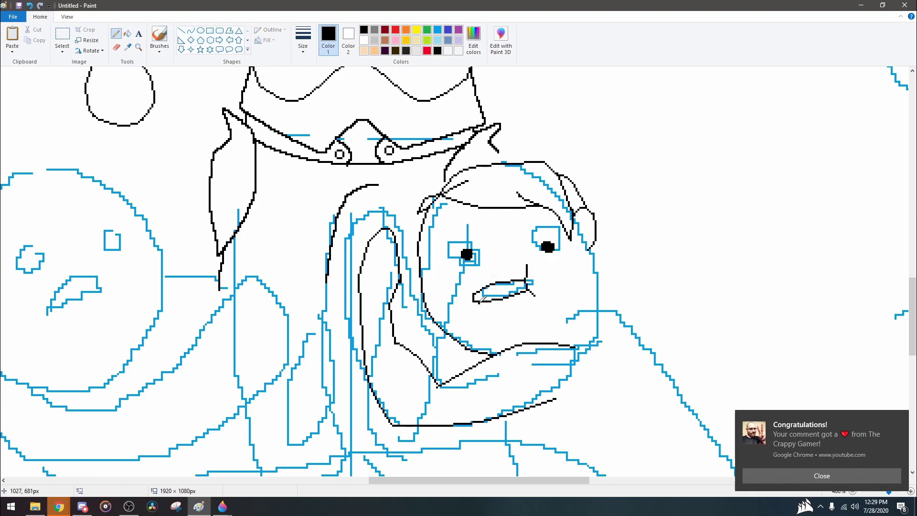
- Extend the outline of the follower's hair with a curved lock behind the ear
click(191, 30)
drag(595, 218, 607, 265)
drag(602, 241, 613, 250)
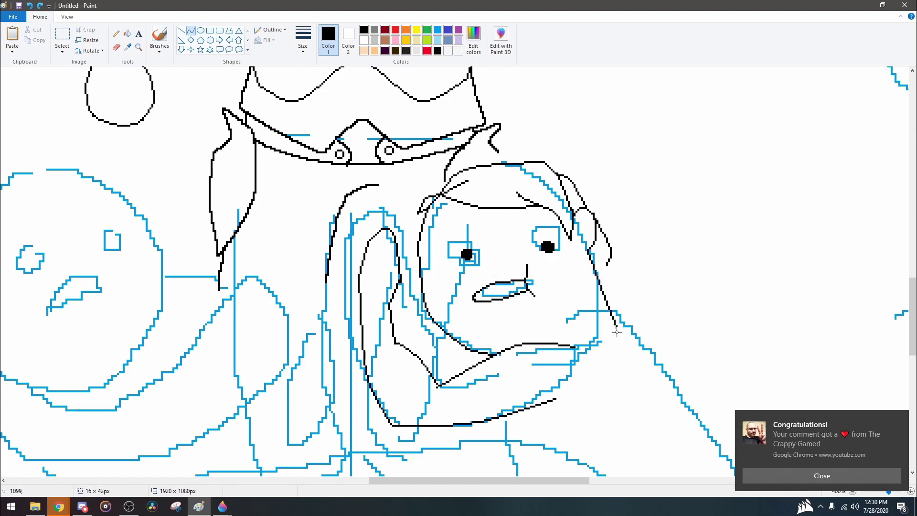
- Ink the follower's shoulder, back and torso sides, add the lowest hair lock, and dismiss the browser notification
mouse_move(597, 321)
mouse_down()
mouse_move(688, 415)
mouse_move(645, 390)
mouse_up()
scroll(557, 315, down, 2)
drag(487, 319, 569, 475)
scroll(568, 476, down, 2)
drag(646, 186, 746, 339)
scroll(748, 208, up, 4)
drag(610, 260, 625, 330)
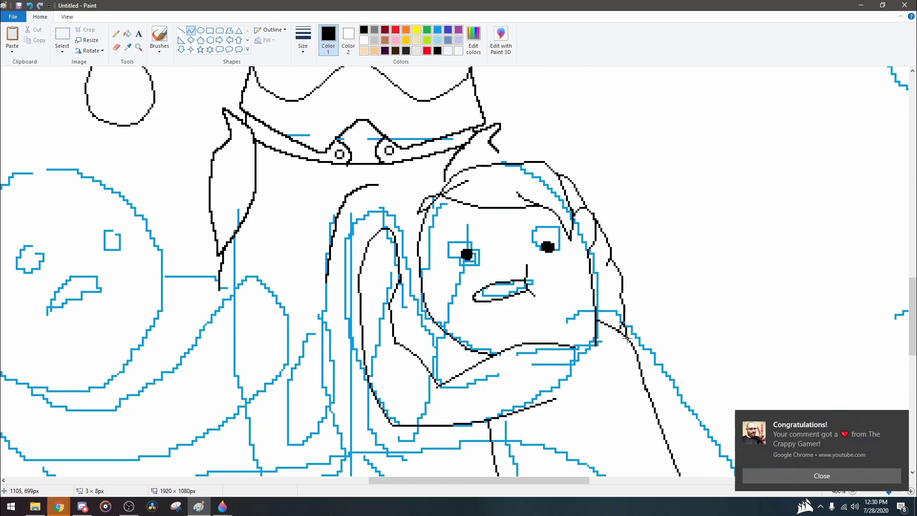
click(822, 476)
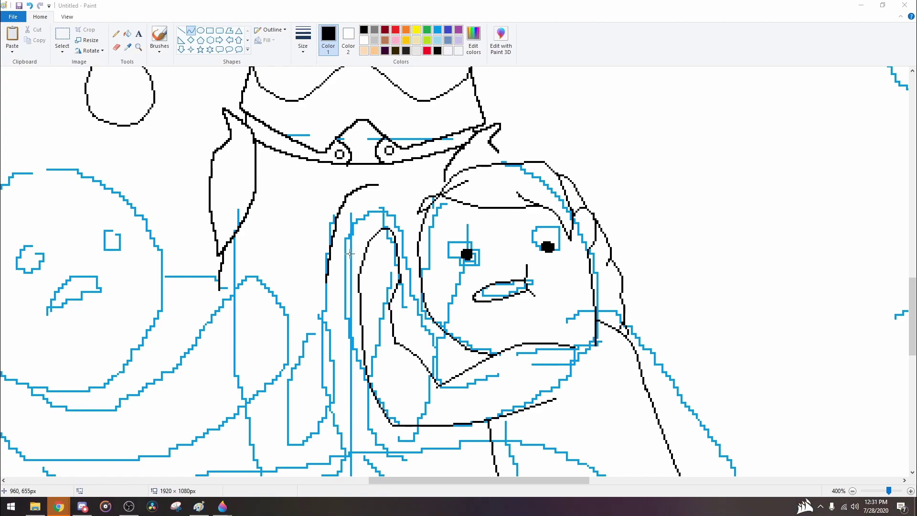
- Redraw the inner line of the follower's forearm and add a raised collar beside the jaw
scroll(660, 306, down, 2)
click(162, 53)
key(ctrl+z)
drag(395, 239, 422, 290)
scroll(422, 290, up, 2)
scroll(389, 219, down, 2)
scroll(389, 219, up, 2)
mouse_move(558, 345)
mouse_down()
mouse_move(603, 311)
mouse_move(606, 331)
mouse_up()
- Erase the blue sketch lines covering the follower's face and hair while keeping the black outlines
click(116, 47)
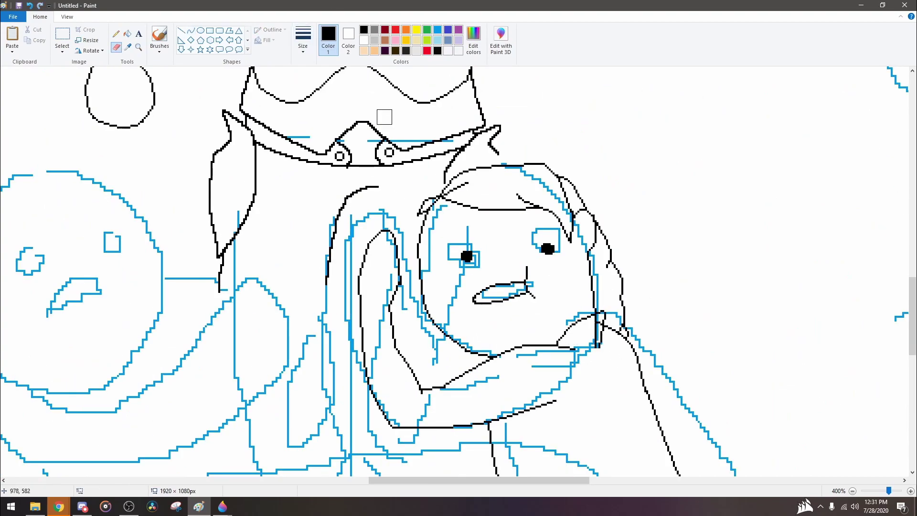
click(438, 30)
mouse_move(466, 229)
mouse_down()
mouse_move(394, 291)
mouse_move(575, 205)
mouse_move(588, 360)
mouse_up()
scroll(588, 361, down, 6)
scroll(402, 210, up, 4)
- Fill the follower's face with the light skin tone
click(364, 51)
scroll(379, 195, up, 2)
click(127, 33)
click(525, 226)
- Shade the follower's forehead, chin, jaw, ear and neck with the darker skin tone
click(116, 33)
click(396, 51)
mouse_move(506, 315)
mouse_down()
mouse_move(526, 329)
mouse_move(492, 344)
mouse_move(581, 299)
mouse_move(522, 338)
mouse_move(525, 325)
mouse_move(550, 320)
mouse_move(587, 259)
mouse_move(507, 331)
mouse_up()
click(378, 52)
click(127, 47)
click(478, 325)
drag(434, 211, 563, 222)
click(127, 33)
click(593, 257)
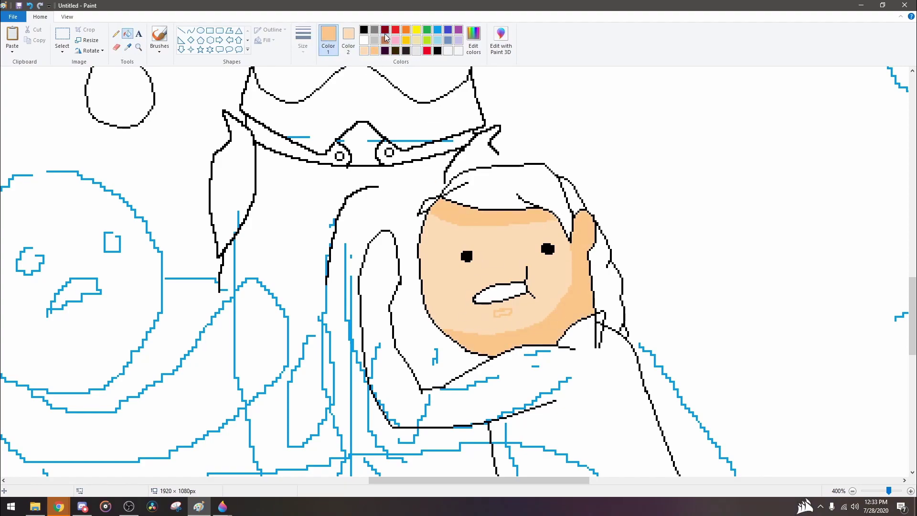
- Fill the follower's mouth with dark red and colour the tongue bright red
click(385, 30)
click(496, 295)
click(116, 34)
click(396, 29)
click(128, 47)
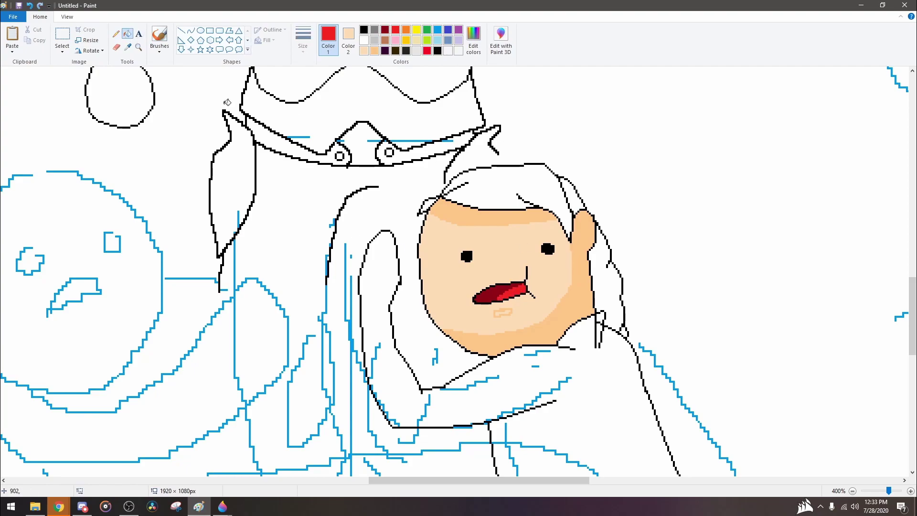
- Mix a custom brown and draw stubble with it along the follower's jaw, chin and upper lip
click(574, 245)
drag(497, 312, 510, 313)
click(351, 47)
click(329, 38)
click(395, 50)
click(474, 38)
click(463, 250)
click(560, 256)
click(466, 239)
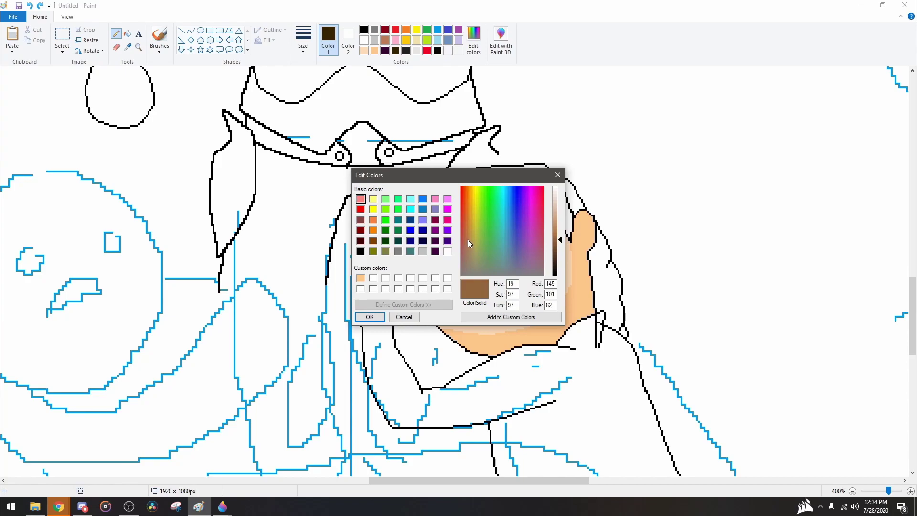
key(Return)
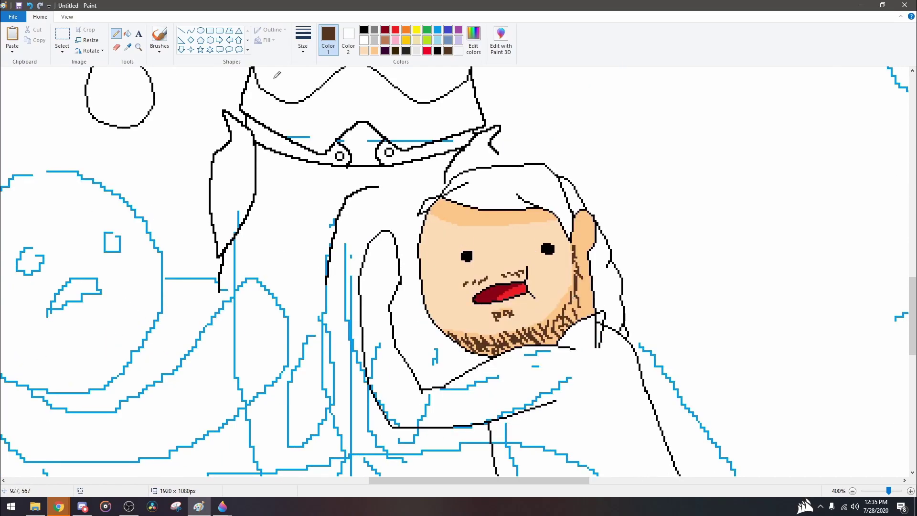
- Fill all sections of the follower's hair with the custom brown
click(127, 33)
click(502, 186)
click(570, 196)
click(607, 277)
click(117, 33)
click(127, 33)
- Draw thick slanted eyebrows above the follower's eyes and fill them with dark brown
click(116, 33)
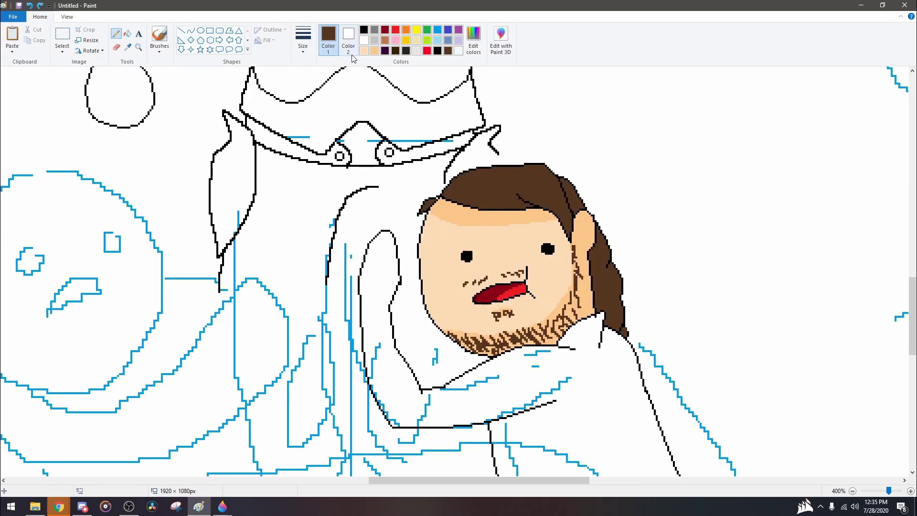
click(127, 33)
click(456, 235)
click(556, 229)
- Draw black glasses on the follower with two rounded rectangular lenses, a bridge and temples, and detail the ear
click(116, 33)
click(220, 30)
drag(444, 246, 485, 270)
mouse_move(523, 240)
mouse_down()
mouse_move(562, 271)
mouse_move(566, 265)
mouse_up()
click(181, 30)
drag(485, 247, 523, 247)
click(116, 34)
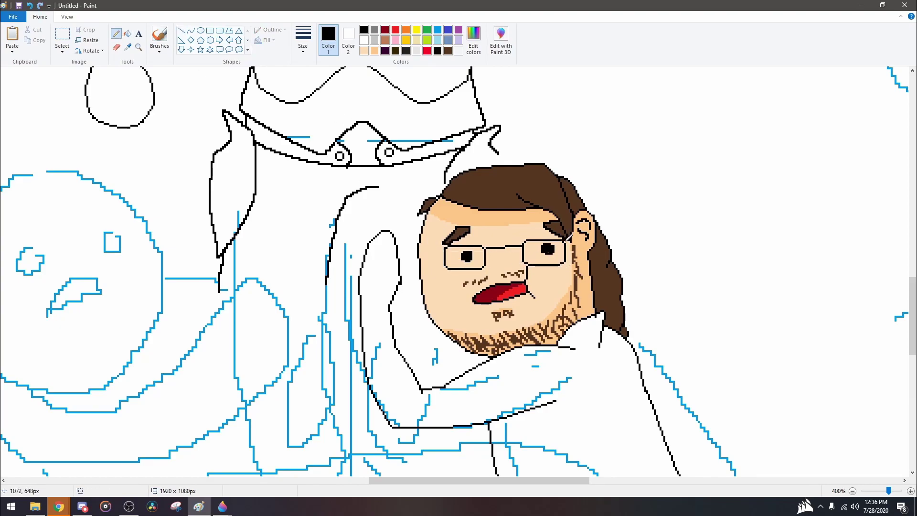
- Ink the lower end of the follower's tunic with a curved hem joining both sides of the torso
scroll(424, 234, down, 3)
scroll(525, 229, up, 1)
click(191, 30)
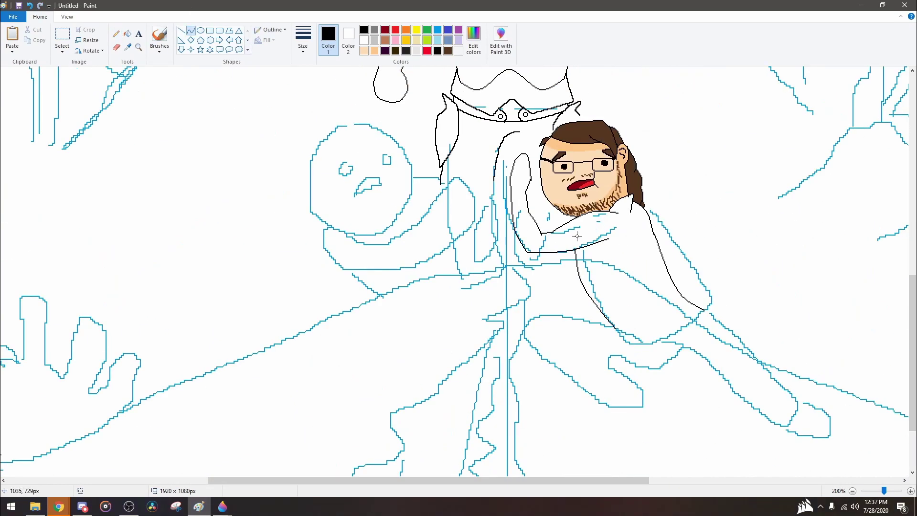
scroll(538, 227, up, 3)
scroll(537, 227, down, 2)
scroll(458, 272, down, 2)
scroll(458, 273, right, 8)
drag(253, 316, 496, 285)
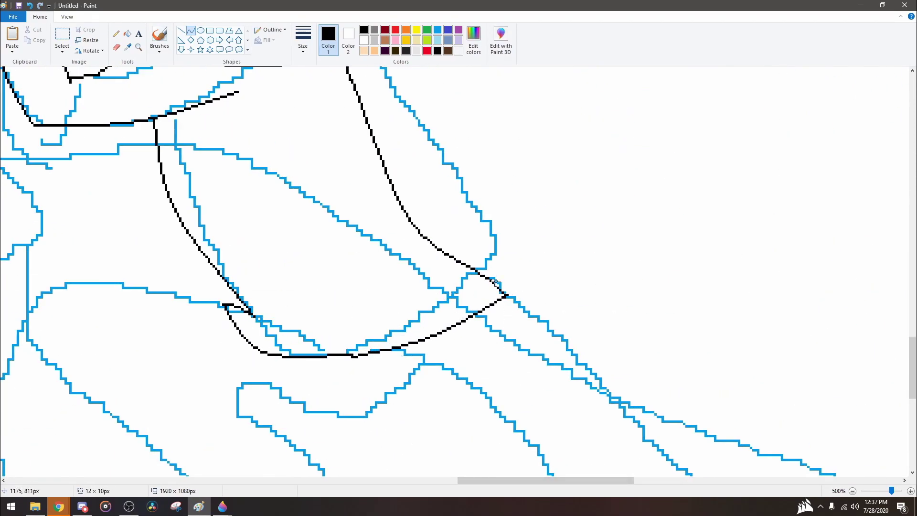
- Pencil in the outline of the follower's other forearm beneath the chin
scroll(498, 279, down, 4)
scroll(497, 278, up, 5)
click(115, 33)
scroll(318, 253, down, 4)
scroll(246, 153, up, 4)
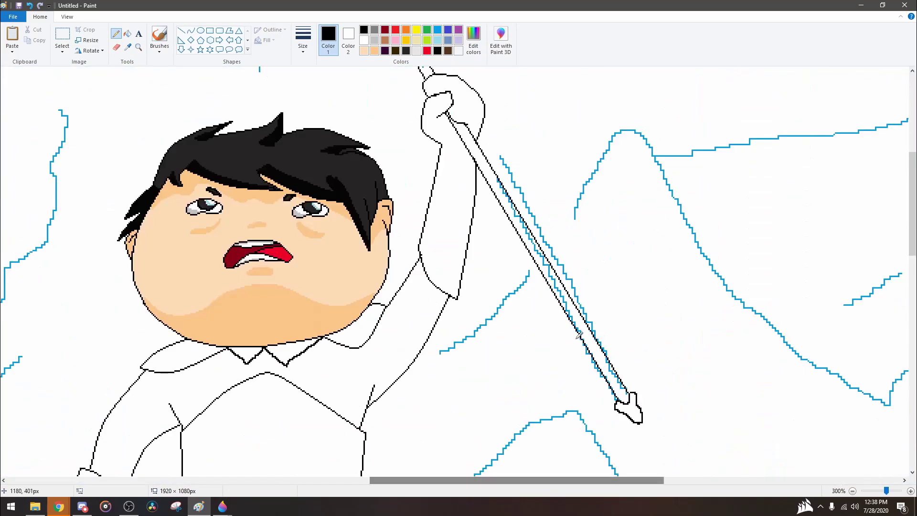
scroll(459, 273, down, 3)
- Pick the dark brown from the drawing and fill the shaded areas of the follower's fringe and back hair
click(129, 47)
click(444, 210)
click(127, 34)
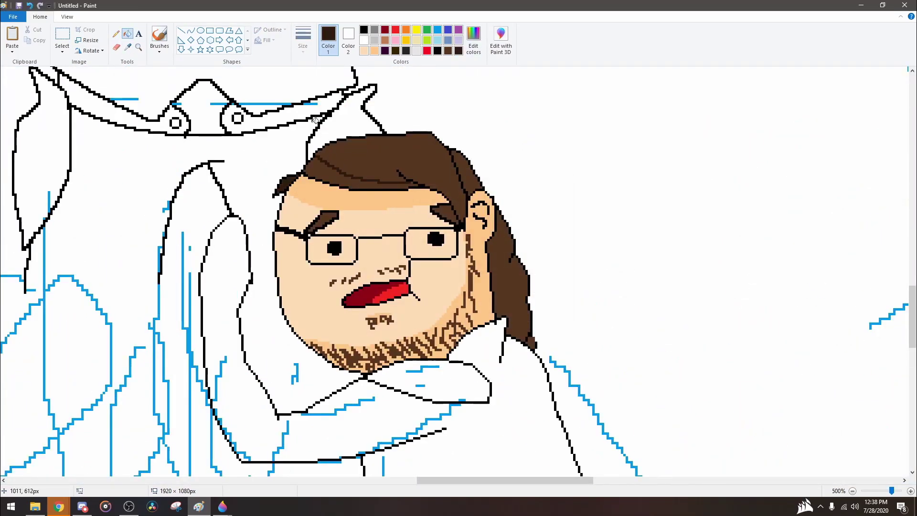
click(363, 174)
click(499, 261)
click(513, 306)
scroll(304, 282, down, 4)
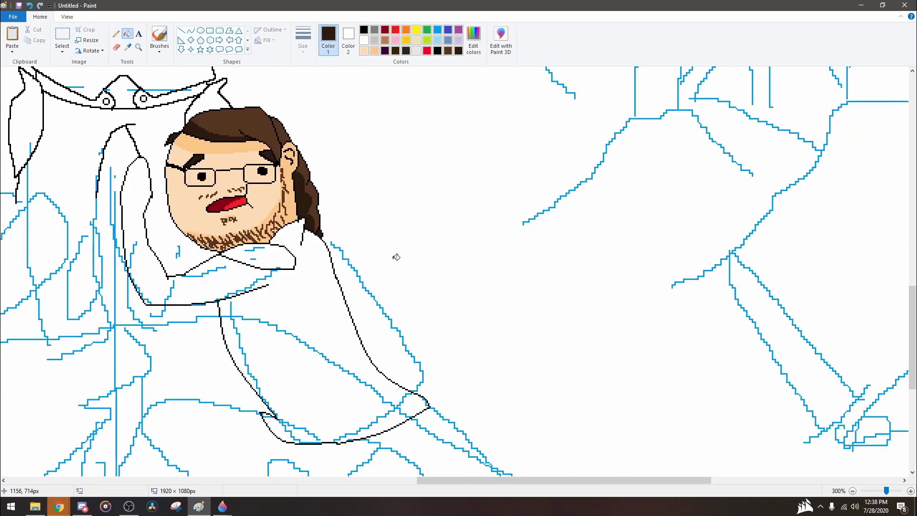
- Draw the follower's rounded sleeve edge curving down from the shoulder beneath the arm
scroll(570, 371, up, 3)
click(116, 34)
drag(649, 265, 573, 346)
- Draw a curved waistline across the follower's tunic and replace the straight hip edge with a bumpier outline
scroll(588, 334, down, 2)
mouse_move(591, 387)
mouse_down()
mouse_move(720, 311)
mouse_move(788, 358)
mouse_up()
click(116, 47)
mouse_move(722, 309)
mouse_down()
mouse_move(789, 353)
mouse_move(793, 365)
mouse_up()
click(116, 34)
mouse_move(720, 312)
mouse_down()
mouse_move(742, 317)
mouse_move(798, 369)
mouse_up()
- Draw the glove and cuff lines on the follower's arm around the hero's leg
scroll(457, 256, up, 2)
drag(400, 216, 398, 300)
drag(387, 209, 415, 214)
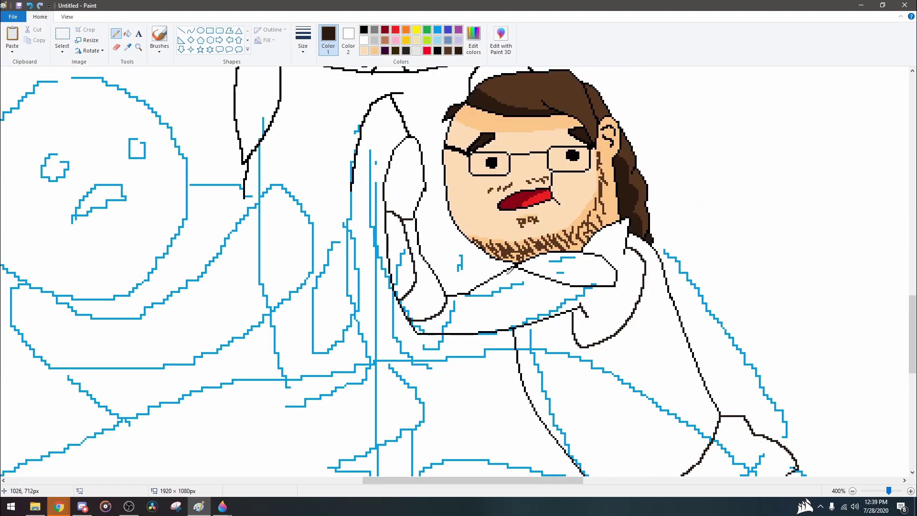
- Ink the follower's outstretched leg from the hip down to the foot, undoing the stray strokes under the thigh
scroll(763, 362, down, 4)
scroll(410, 223, down, 2)
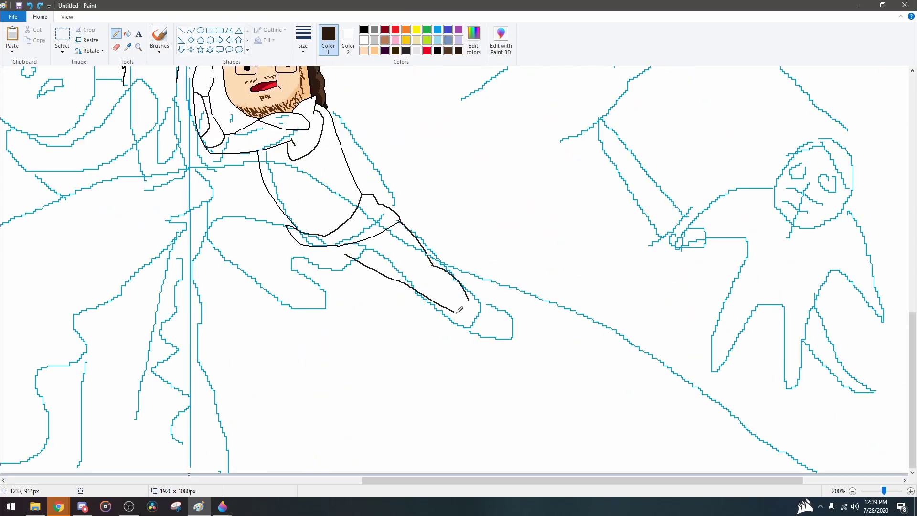
drag(358, 261, 339, 271)
key(ctrl+z)
key(ctrl+z)
drag(291, 227, 237, 218)
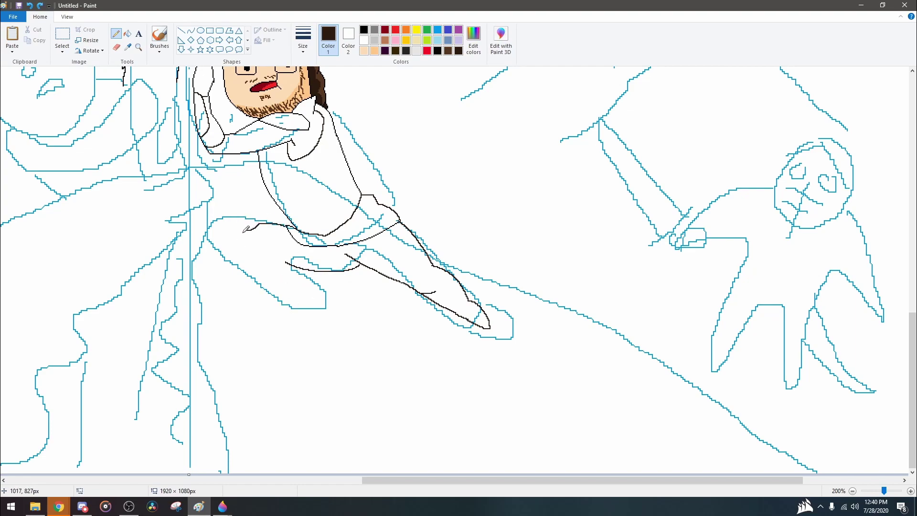
key(ctrl+z)
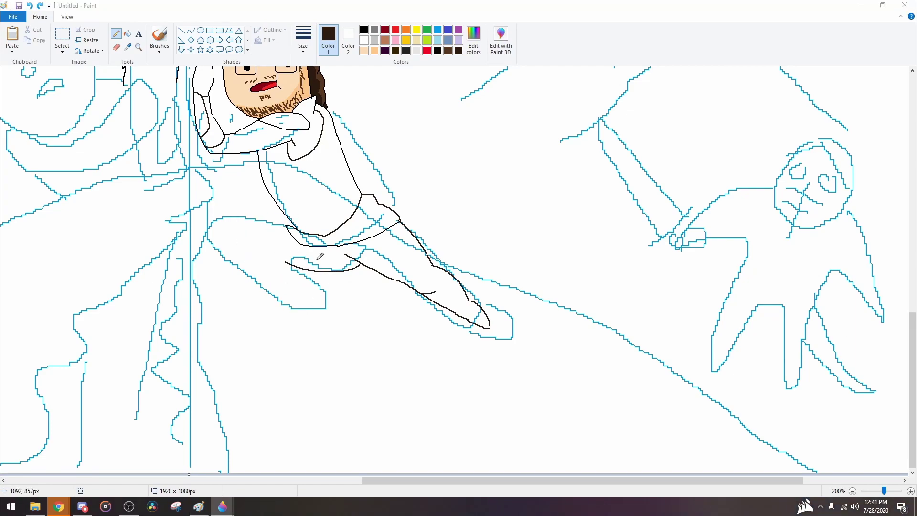
mouse_move(301, 278)
mouse_down()
mouse_move(268, 238)
mouse_move(234, 224)
mouse_up()
key(ctrl+z)
key(ctrl+z)
key(ctrl+z)
- Ink the follower's bent front leg with a rounded knee and the shin folded back under the body
drag(351, 258, 310, 257)
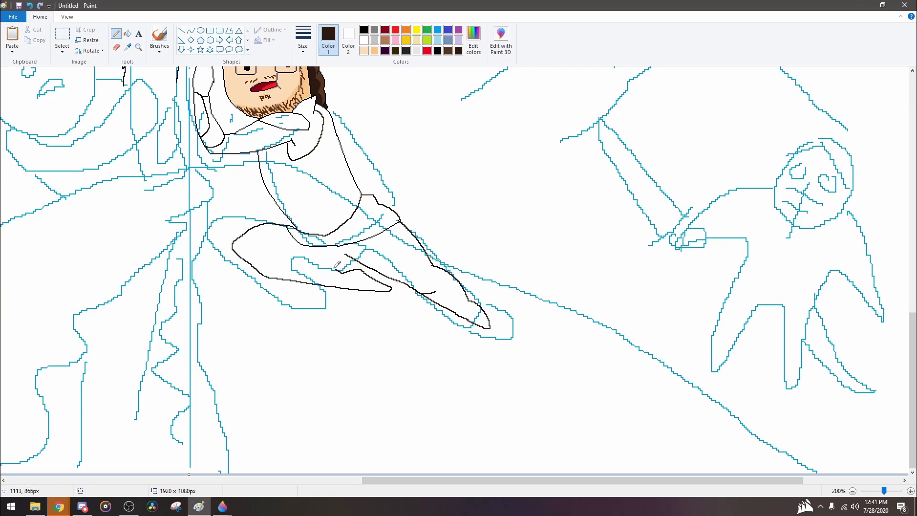
scroll(352, 257, up, 2)
scroll(352, 256, down, 2)
- Erase the blue sketch lines remaining around the follower's arms and body
scroll(352, 256, up, 5)
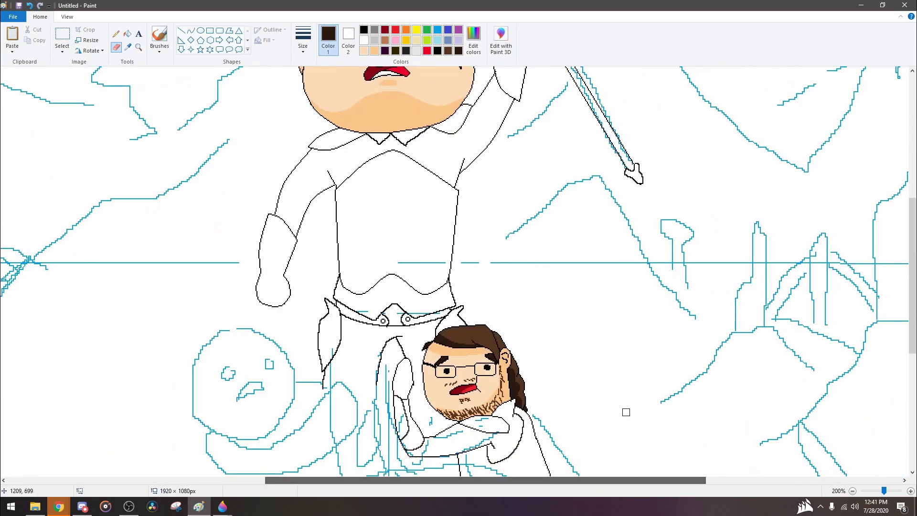
scroll(428, 253, down, 4)
mouse_move(427, 254)
mouse_down()
mouse_move(475, 319)
mouse_move(617, 363)
mouse_move(579, 360)
mouse_move(589, 307)
mouse_move(574, 230)
mouse_up()
scroll(573, 230, up, 2)
- Draw small black fold lines beneath the follower's forearm with the Pencil
click(116, 33)
click(364, 30)
scroll(446, 286, left, 3)
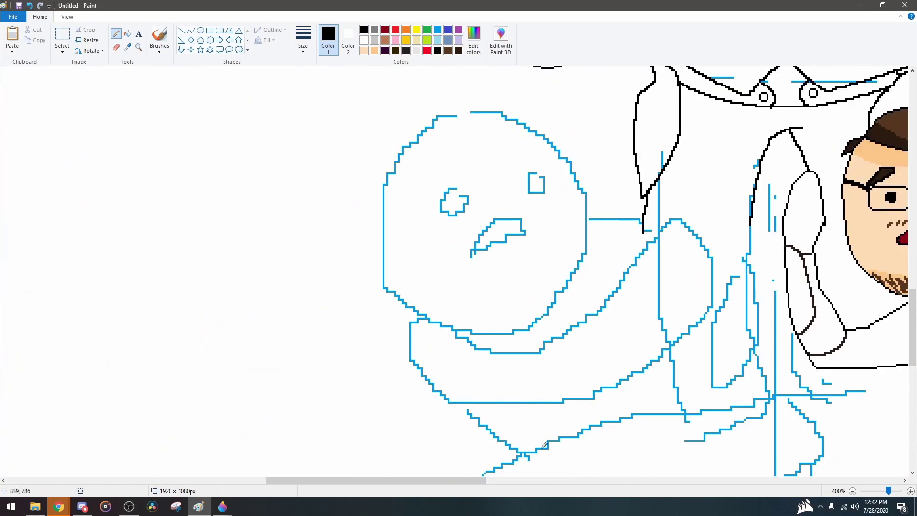
scroll(446, 285, right, 5)
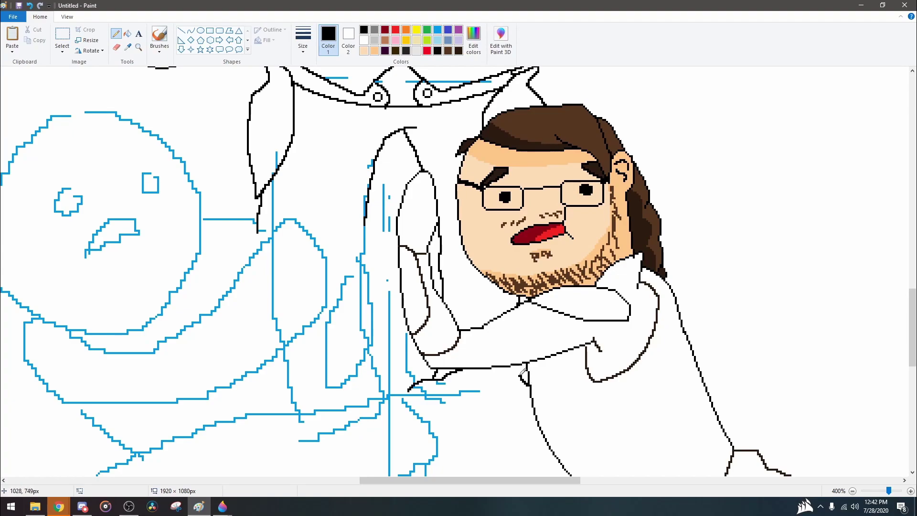
scroll(524, 376, down, 3)
scroll(338, 277, up, 3)
- Ink the right and lower edges of the left-hand follower's head and a curved line joining it to the hero's hip
click(190, 30)
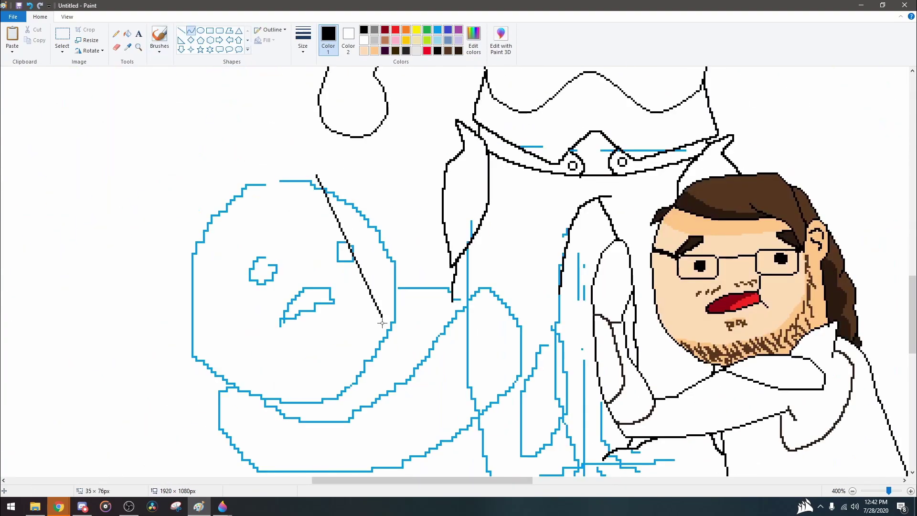
drag(390, 252, 306, 178)
drag(343, 360, 216, 358)
drag(205, 310, 311, 402)
drag(395, 286, 411, 268)
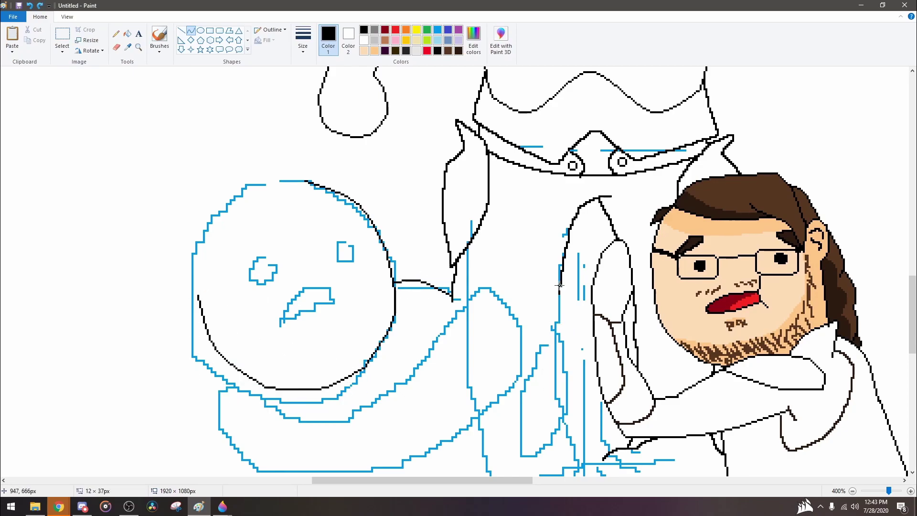
- Ink the upper edge of the left-hand follower's arm and the hand gripping the hero's leg
drag(511, 356, 483, 398)
scroll(483, 398, down, 3)
drag(442, 258, 360, 318)
mouse_move(483, 298)
mouse_down()
mouse_move(396, 366)
mouse_move(363, 377)
mouse_move(492, 287)
mouse_up()
mouse_move(411, 343)
mouse_down()
mouse_move(444, 303)
mouse_move(461, 310)
mouse_move(485, 292)
mouse_move(451, 295)
mouse_move(417, 342)
mouse_up()
drag(444, 291, 466, 293)
- Ink the left-hand follower's collar beneath the chin and the underside of the arm, erasing blue lines near the elbow
click(191, 31)
mouse_move(340, 297)
mouse_down()
mouse_move(274, 343)
mouse_move(265, 283)
mouse_up()
drag(276, 323, 366, 316)
drag(320, 317, 317, 306)
click(116, 46)
click(191, 31)
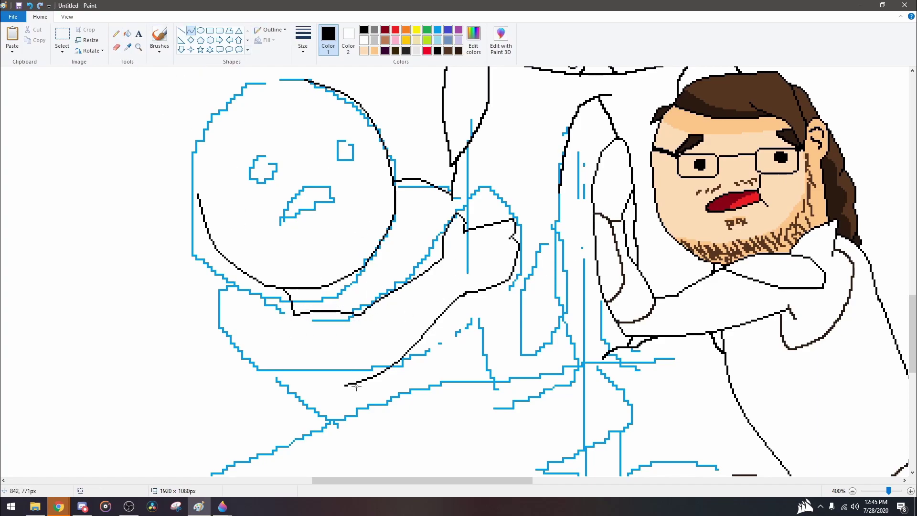
- Ink the left-hand follower's rounded shoulder and sloping back with curves, and erase the blue sketch around them
drag(275, 367, 239, 371)
drag(234, 268, 337, 425)
drag(231, 321, 231, 351)
click(117, 47)
mouse_move(188, 282)
mouse_down()
mouse_move(242, 356)
mouse_move(265, 369)
mouse_move(215, 337)
mouse_move(323, 429)
mouse_up()
click(191, 30)
scroll(277, 244, up, 2)
- Draw the left-hand follower's ear, eyes, eyebrows and hairline with the Pencil
key(p)
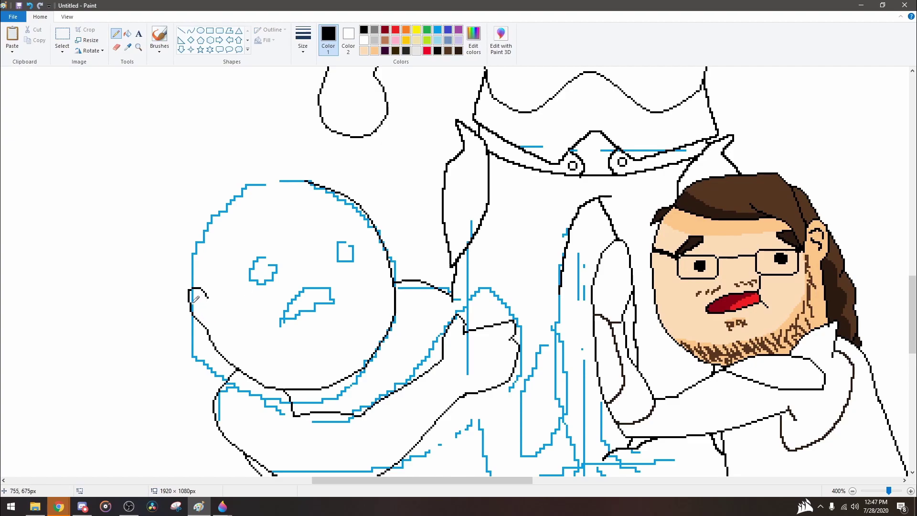
key(o)
key(ctrl+z)
key(p)
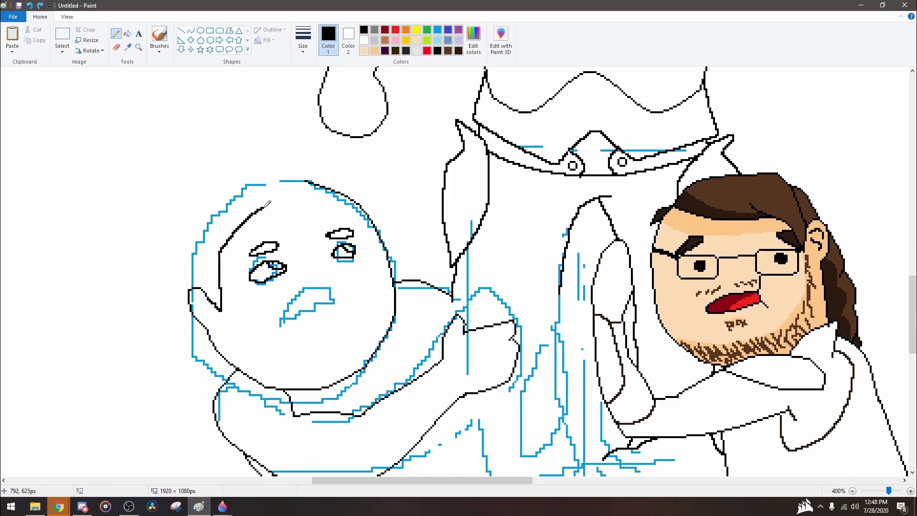
drag(257, 210, 360, 200)
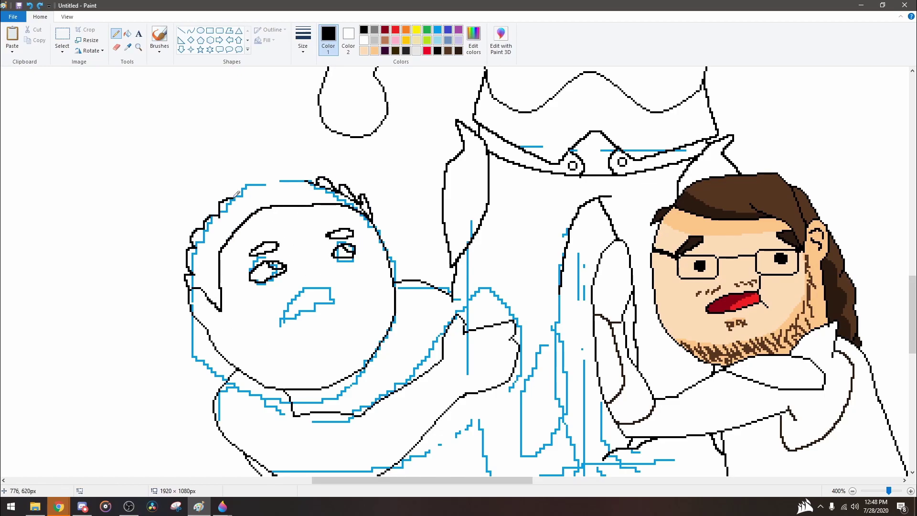
- Draw a small slanted open mouth on the left-hand follower's face
key(ctrl+z)
key(ctrl+z)
drag(329, 275, 313, 289)
key(ctrl+y)
key(ctrl+y)
key(ctrl+z)
scroll(315, 296, down, 3)
scroll(314, 301, up, 3)
- Draw curly hair, a pointed hat and wide side flaps around the left-hand follower's head
mouse_move(208, 330)
mouse_down()
mouse_move(126, 346)
mouse_move(186, 265)
mouse_up()
mouse_move(351, 189)
mouse_down()
mouse_move(396, 179)
mouse_move(377, 224)
mouse_up()
mouse_move(244, 153)
mouse_down()
mouse_move(119, 157)
mouse_move(247, 156)
mouse_up()
key(ctrl+Page_Down)
key(ctrl+Page_Up)
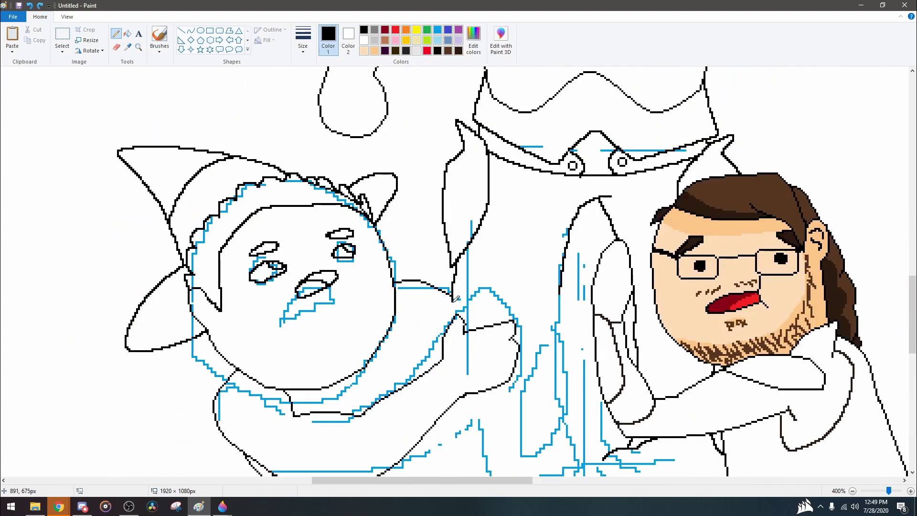
- Ink the hero's lower leg and the rocky ridge beneath it, with the top of the crack splitting the ground
mouse_move(549, 328)
mouse_down()
mouse_move(574, 377)
mouse_move(560, 322)
mouse_up()
key(ctrl+z)
key(ctrl+z)
scroll(459, 296, down, 3)
mouse_move(458, 297)
mouse_down()
mouse_move(494, 372)
mouse_move(584, 364)
mouse_up()
drag(582, 379, 566, 399)
mouse_move(606, 356)
mouse_down()
mouse_move(584, 392)
mouse_move(603, 373)
mouse_move(610, 439)
mouse_up()
drag(579, 389, 548, 449)
drag(444, 400, 289, 445)
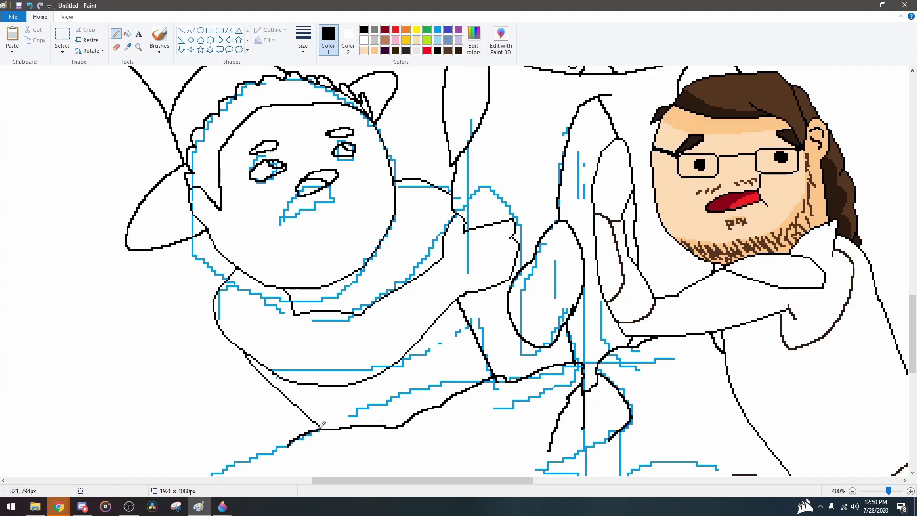
- Ink the armour edges and cuff on the left-hand follower's arm and the seam across the robe
drag(461, 253, 494, 287)
scroll(494, 286, down, 3)
scroll(444, 323, up, 4)
drag(445, 322, 395, 345)
scroll(494, 251, down, 4)
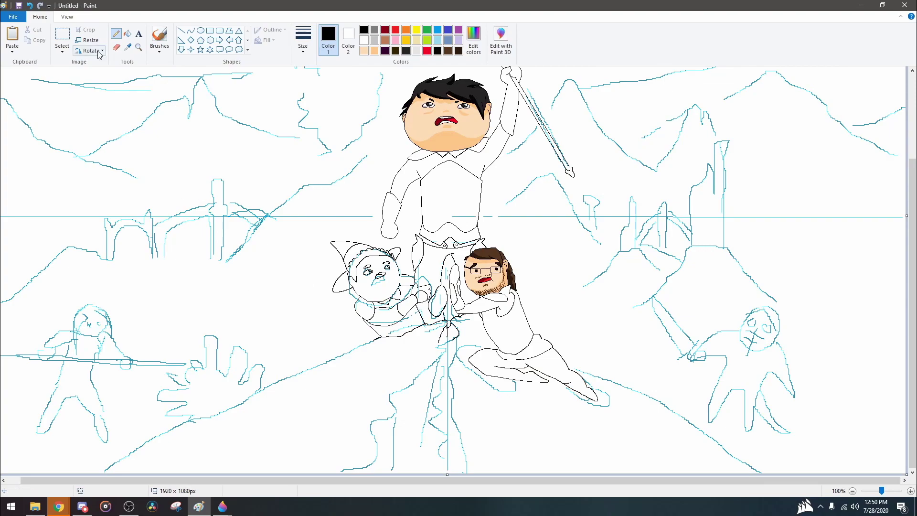
- Erase the leftover blue sketch lines around the followers, the hero's weapon and the top of the ground crack
click(116, 47)
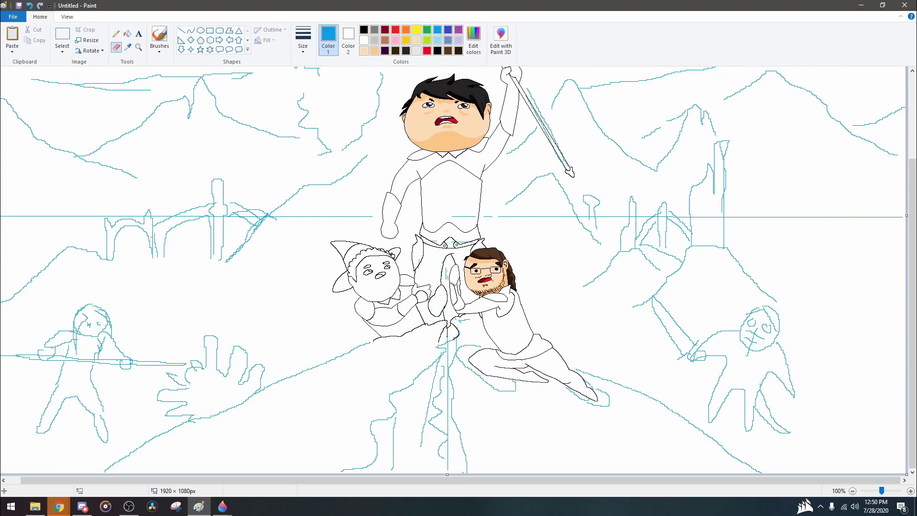
drag(446, 332, 454, 348)
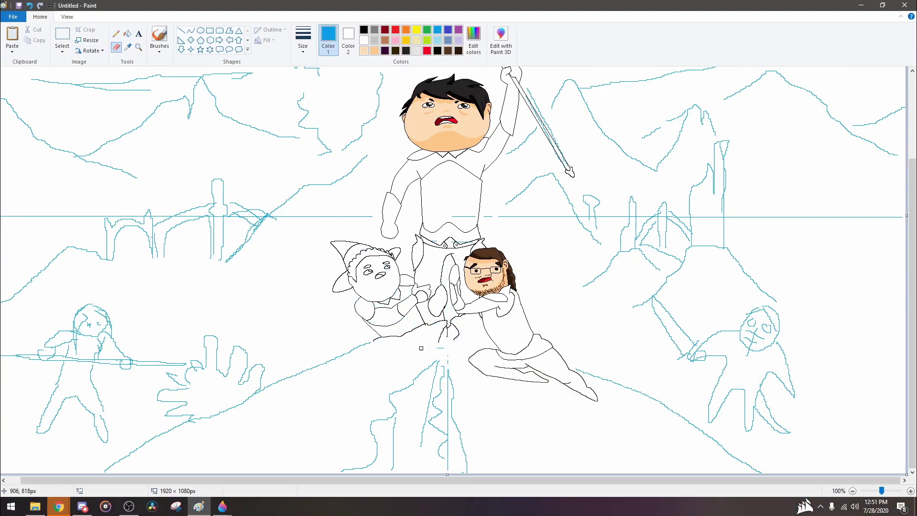
scroll(385, 273, up, 4)
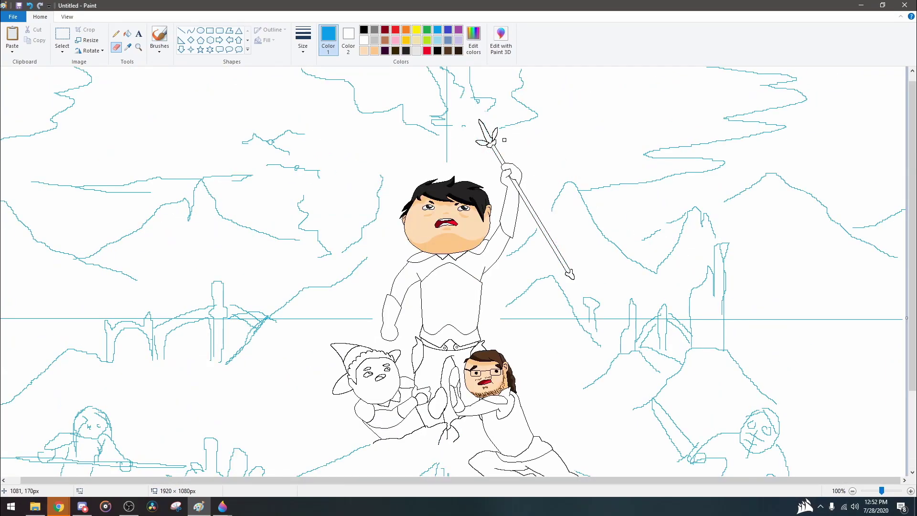
scroll(517, 266, down, 4)
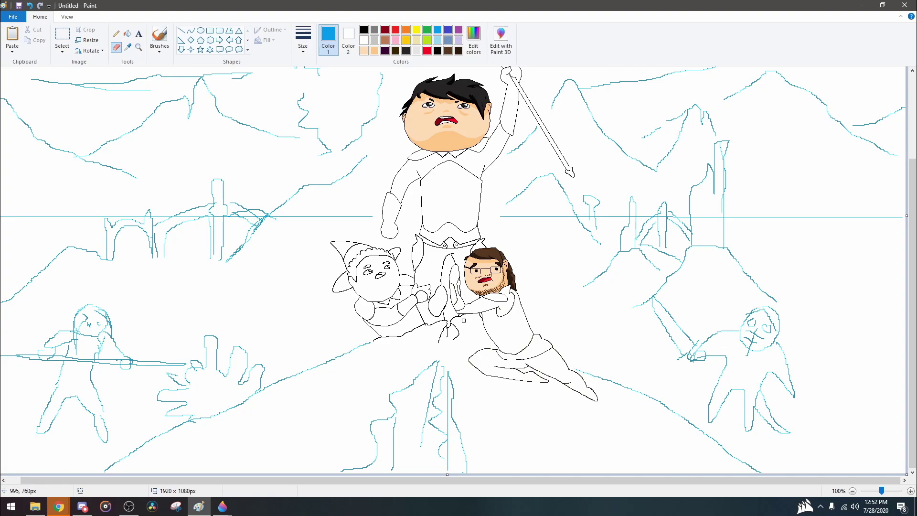
scroll(435, 278, up, 3)
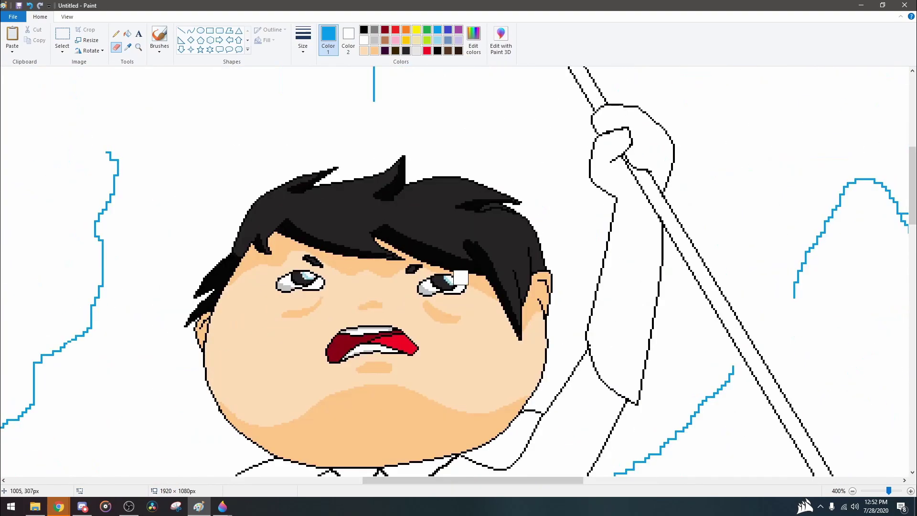
- Fill the hero's tunic with dark red, and undo the fills on his legs and the shape between them
click(385, 29)
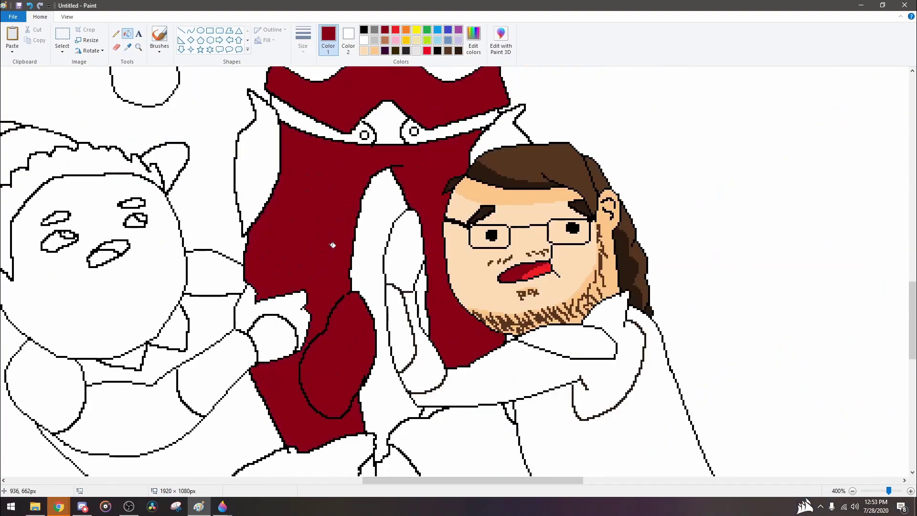
key(ctrl+z)
key(ctrl+z)
key(ctrl+z)
key(ctrl+z)
- Redraw the oval between the hero's legs as a gloved hand with fingers and a cuff in black Pencil
click(116, 33)
click(364, 29)
drag(353, 292, 337, 362)
key(ctrl+z)
mouse_move(351, 293)
mouse_down()
mouse_move(330, 312)
mouse_move(343, 397)
mouse_up()
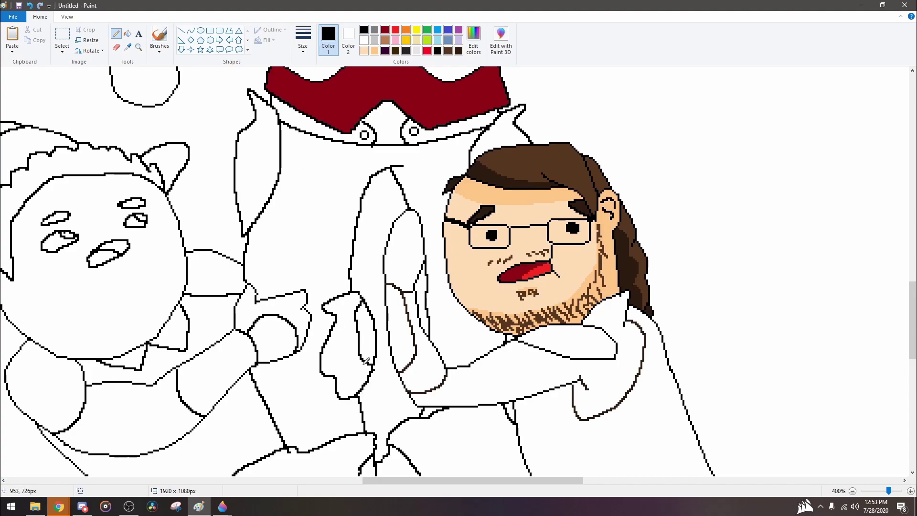
- Mix a custom darker green and fill the right-hand follower's sleeves and leggings with it
scroll(367, 357, down, 3)
click(427, 30)
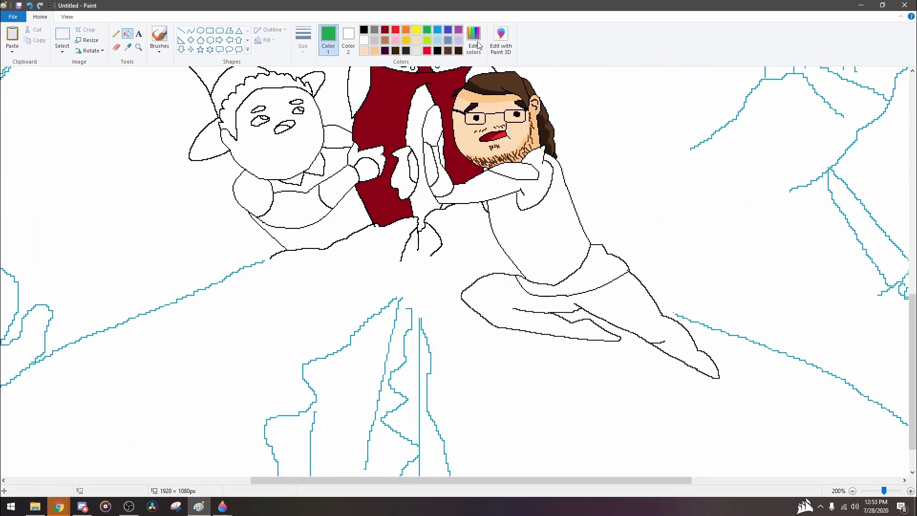
click(473, 38)
click(497, 205)
click(557, 240)
click(369, 317)
click(492, 182)
click(594, 307)
- Mix a custom purple and fill the left-hand follower's robe with it
scroll(458, 267, up, 2)
click(473, 38)
click(534, 236)
click(557, 239)
click(370, 317)
click(306, 306)
- Fill the hero's breastplate, shoulder plates and lowered forearm guard with grey
scroll(459, 267, up, 3)
click(127, 46)
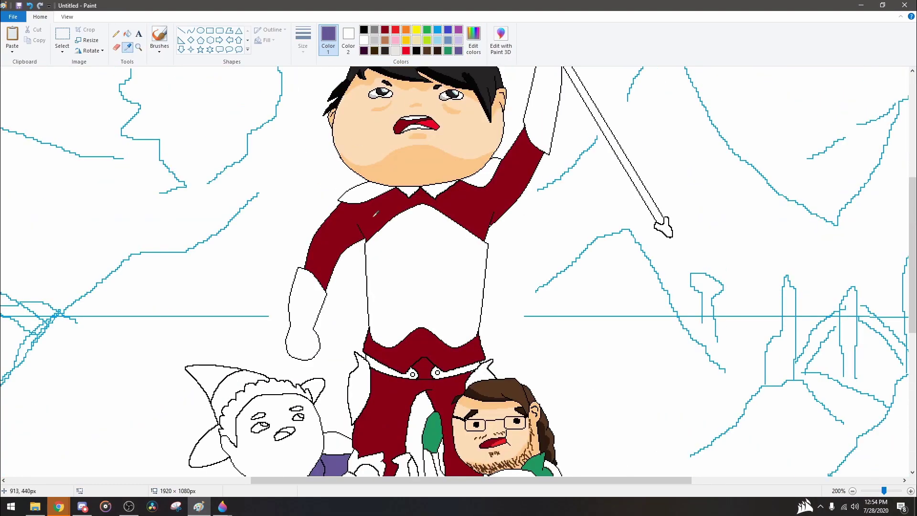
click(374, 30)
click(127, 34)
click(408, 192)
scroll(458, 268, left, 3)
click(425, 287)
click(303, 313)
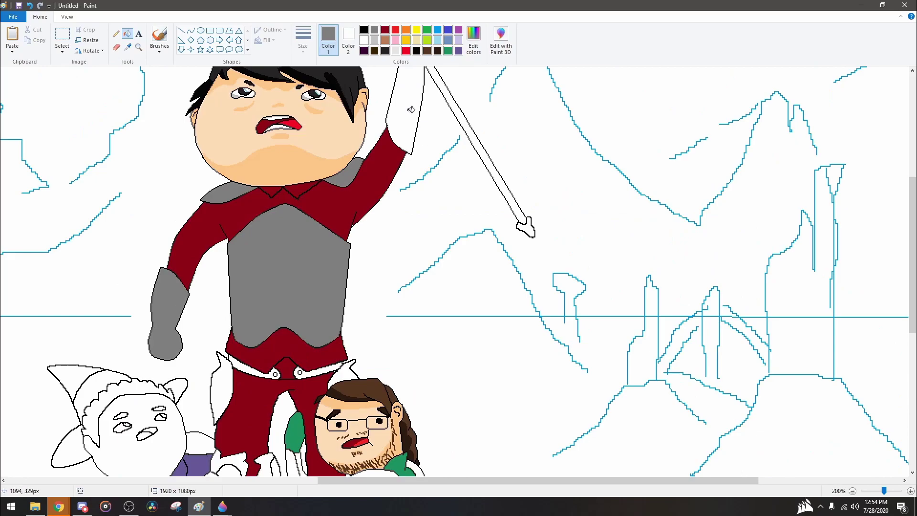
- Fill the belt straps around the hero's waist with dark brown
scroll(422, 115, up, 4)
click(385, 30)
click(385, 40)
click(200, 224)
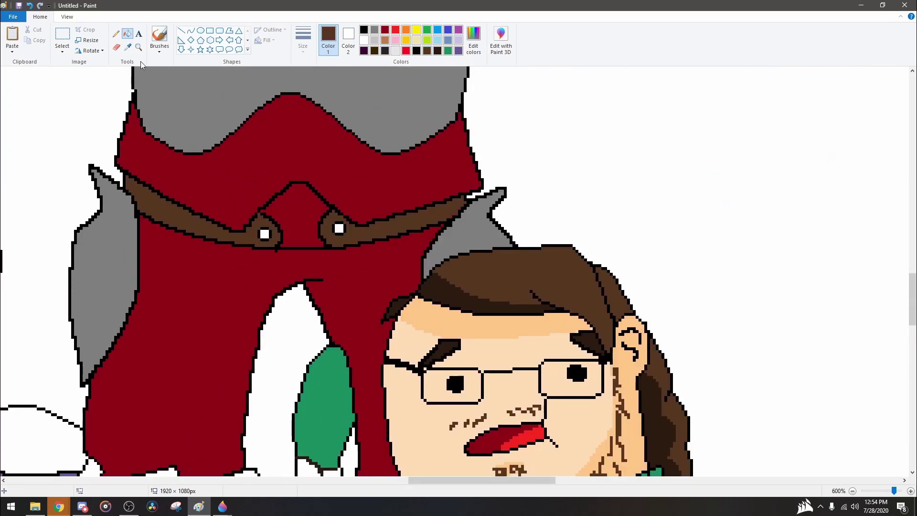
- Fill the hero's belt studs and the followers' armour pieces with grey
click(374, 30)
click(265, 234)
scroll(458, 268, down, 5)
click(127, 335)
scroll(279, 274, down, 3)
scroll(279, 275, up, 5)
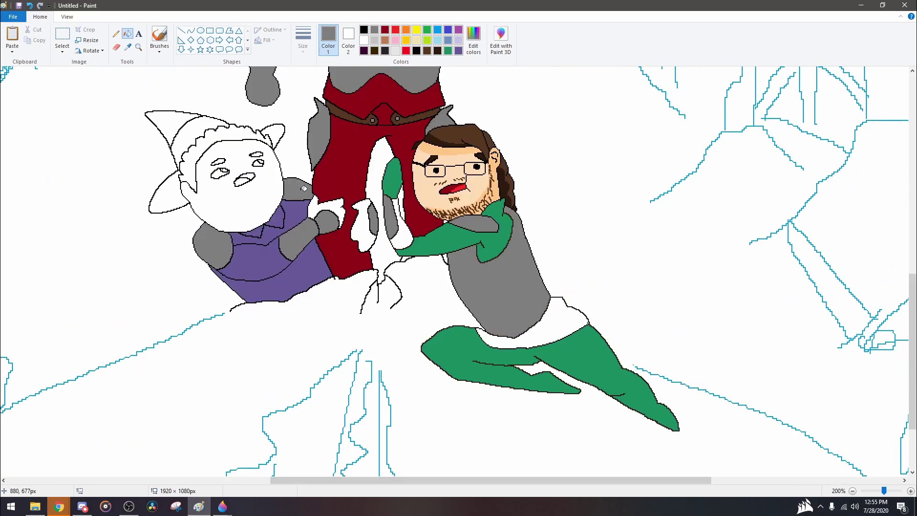
- Fill the left-hand follower's hat tip and side flaps with green
scroll(279, 274, left, 3)
click(427, 29)
click(253, 153)
click(253, 258)
click(406, 160)
- Mix a custom yellow with RGB 251, 220, 0 and fill the band of the left-hand follower's hat
click(416, 30)
click(474, 38)
click(555, 225)
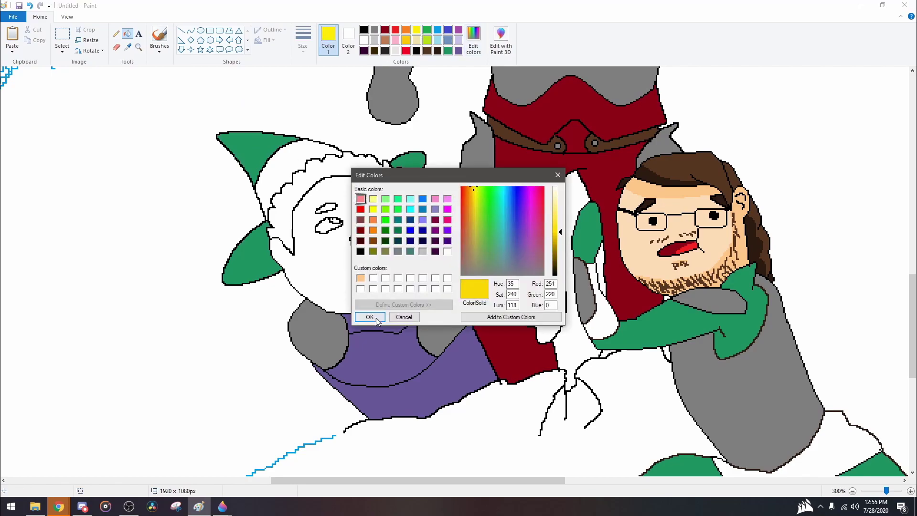
click(369, 316)
scroll(279, 275, down, 2)
click(201, 136)
- Recolour the left-hand follower's robe, hat tip and side flaps with a custom dusty reddish brown, and fill the other follower's waist green
click(375, 29)
click(474, 38)
click(461, 262)
click(370, 317)
click(267, 225)
click(157, 122)
click(275, 134)
click(162, 201)
click(571, 320)
scroll(572, 321, up, 1)
- Fill the followers' gloved hands around the hero's legs with dark brown
click(405, 50)
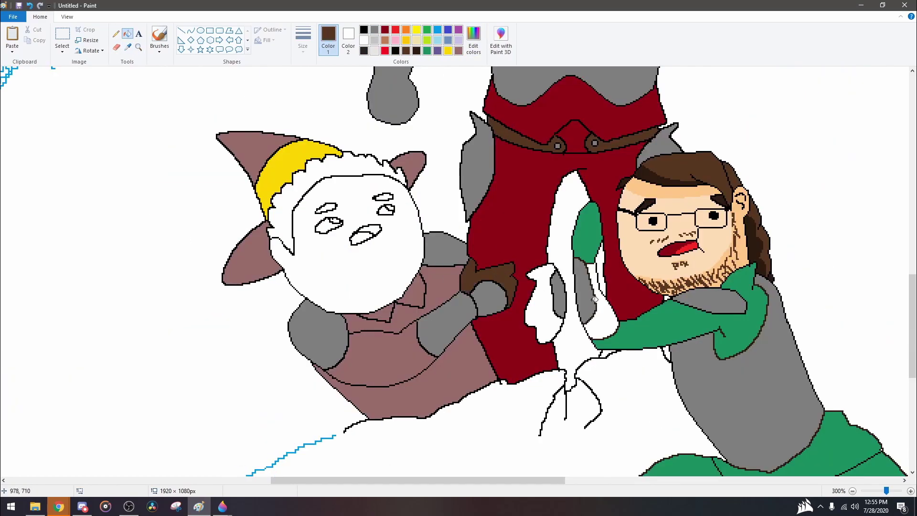
scroll(458, 268, down, 2)
scroll(447, 144, up, 1)
click(375, 29)
click(553, 81)
scroll(458, 267, down, 5)
scroll(522, 340, up, 1)
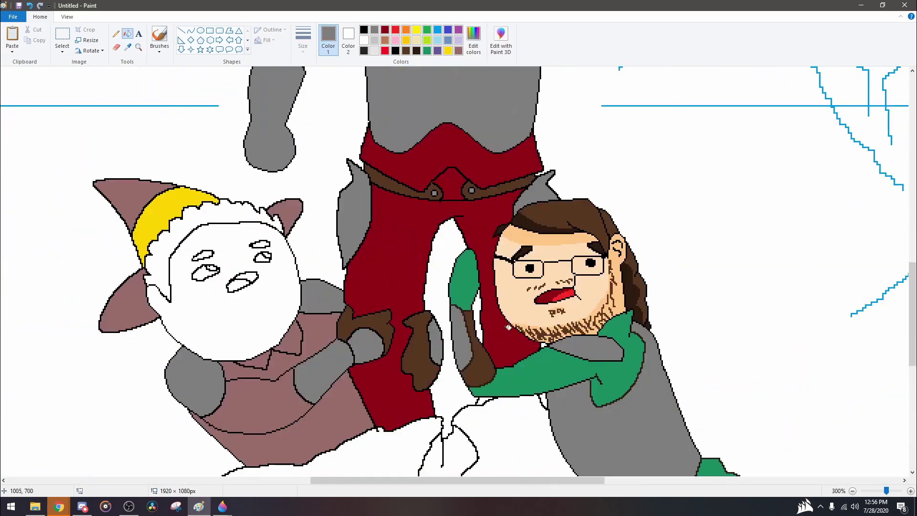
- Fill the left-hand follower's hair with light grey and his face with a custom medium brown
scroll(269, 166, up, 1)
click(205, 217)
click(406, 50)
click(239, 305)
click(473, 38)
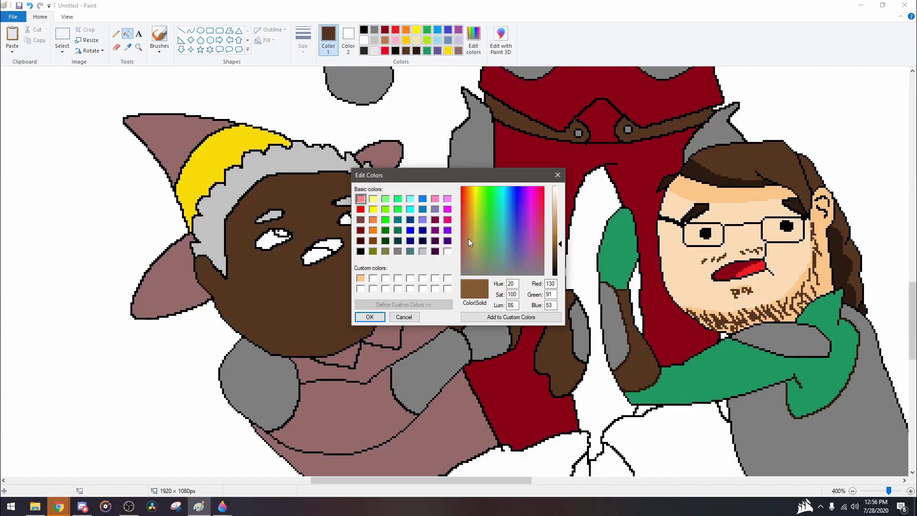
click(369, 317)
click(239, 306)
- Outline shadow shapes along the jaw, under the eyes and below the mouth in a darker custom brown, and fill them
scroll(287, 239, up, 1)
click(473, 38)
click(370, 317)
click(116, 33)
mouse_move(284, 232)
mouse_down()
mouse_move(334, 290)
mouse_move(468, 282)
mouse_up()
key(ctrl+z)
drag(365, 187, 343, 213)
drag(432, 170, 460, 185)
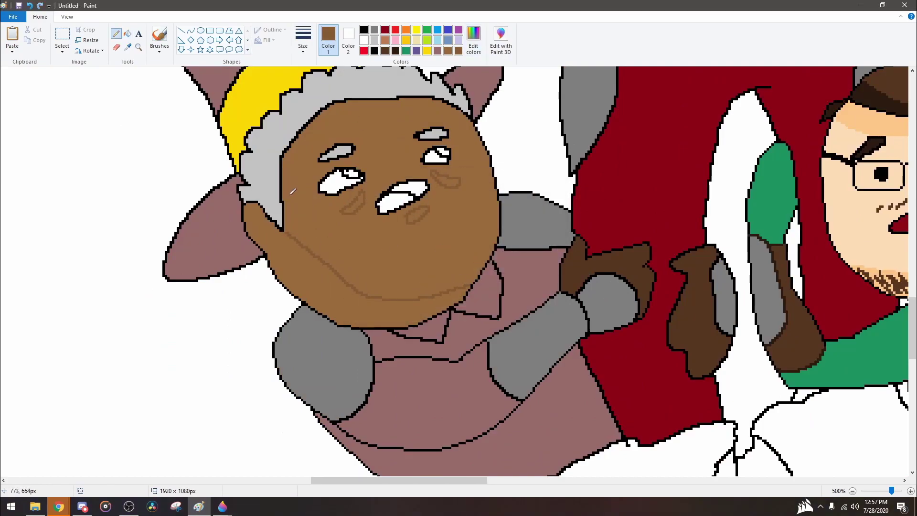
click(127, 33)
click(296, 249)
- Mix an adjusted custom light grey and refill the left-hand follower's curly hair with it
scroll(430, 262, down, 2)
scroll(430, 263, up, 2)
click(473, 38)
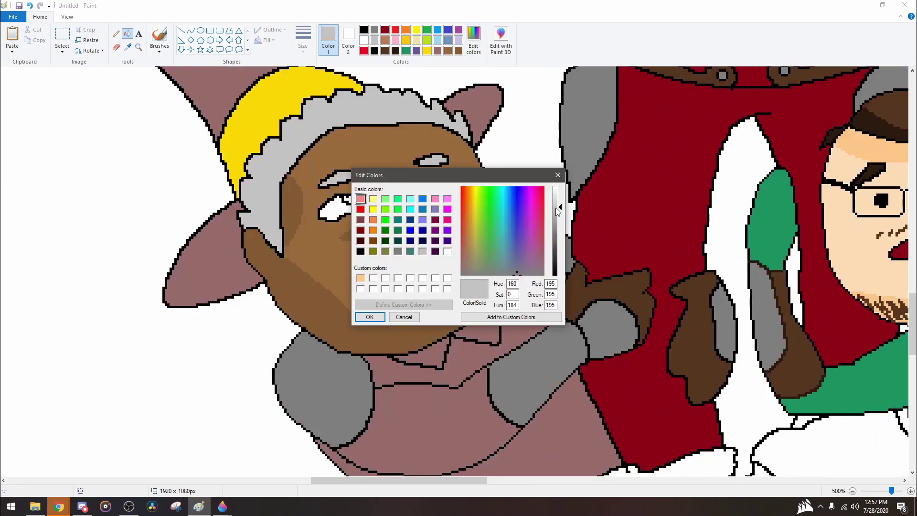
click(369, 317)
click(262, 191)
click(335, 115)
click(116, 33)
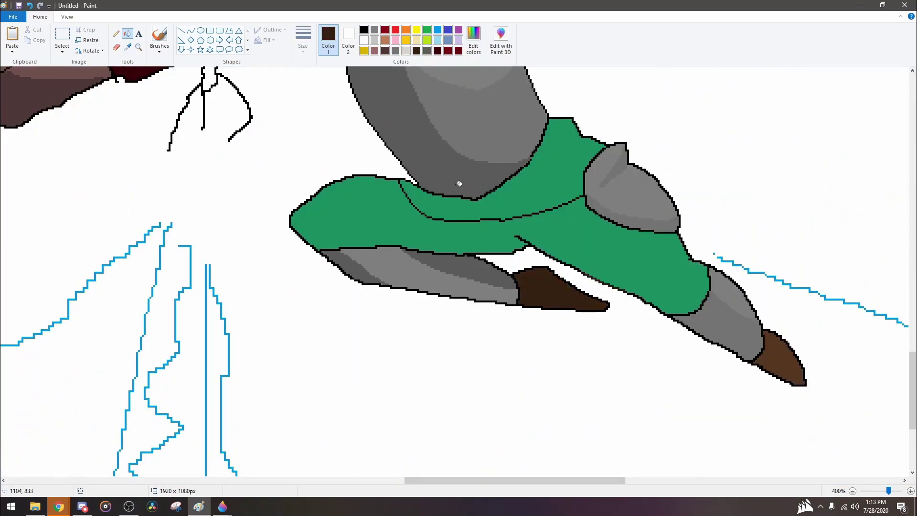
- Fill the boot on the right-hand follower's outstretched leg with very dark brown
click(779, 356)
scroll(141, 292, down, 3)
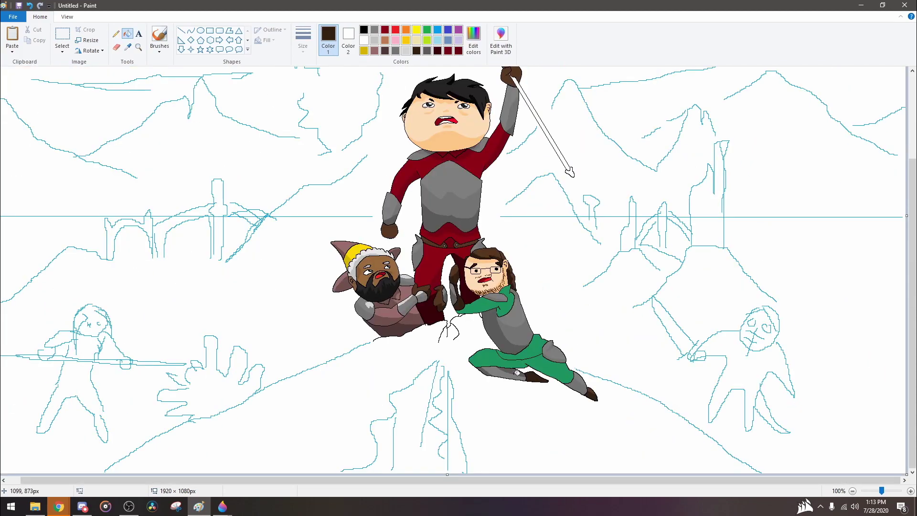
scroll(517, 372, up, 5)
scroll(516, 372, down, 5)
- Ink the jagged crack running down the hill from the hero's feet in black Pencil
click(116, 33)
click(364, 30)
scroll(447, 327, down, 5)
mouse_move(447, 327)
mouse_down()
mouse_move(425, 370)
mouse_move(360, 436)
mouse_up()
mouse_move(416, 447)
mouse_down()
mouse_move(440, 357)
mouse_move(460, 399)
mouse_up()
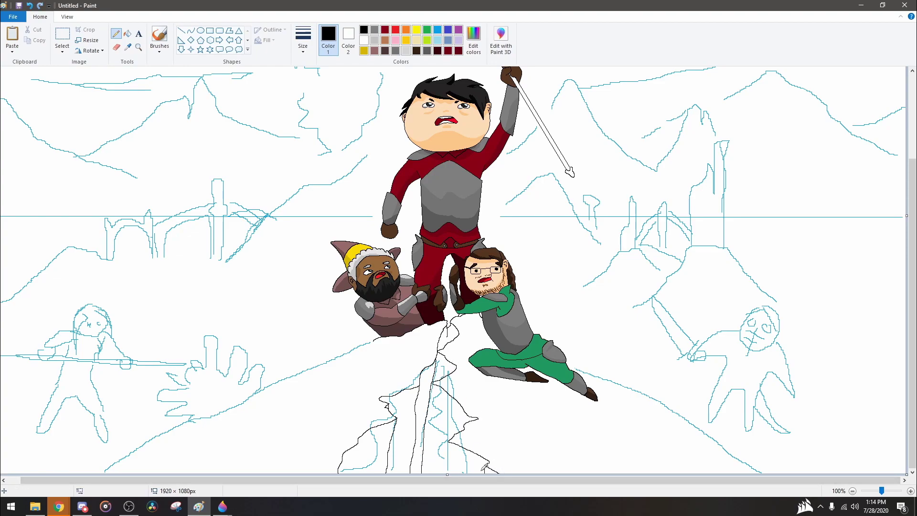
- Ink the hill's left and right slopes in black Pencil from beside the followers down to the canvas edge
scroll(454, 327, up, 3)
scroll(377, 337, down, 3)
drag(149, 429, 58, 473)
scroll(449, 158, up, 3)
scroll(574, 335, down, 5)
mouse_move(568, 368)
mouse_down()
mouse_move(649, 390)
mouse_move(779, 473)
mouse_up()
scroll(423, 428, down, 3)
- Erase only the blue sketch lines along the slopes and inside the crack, with blue as Color 1
click(116, 47)
click(437, 30)
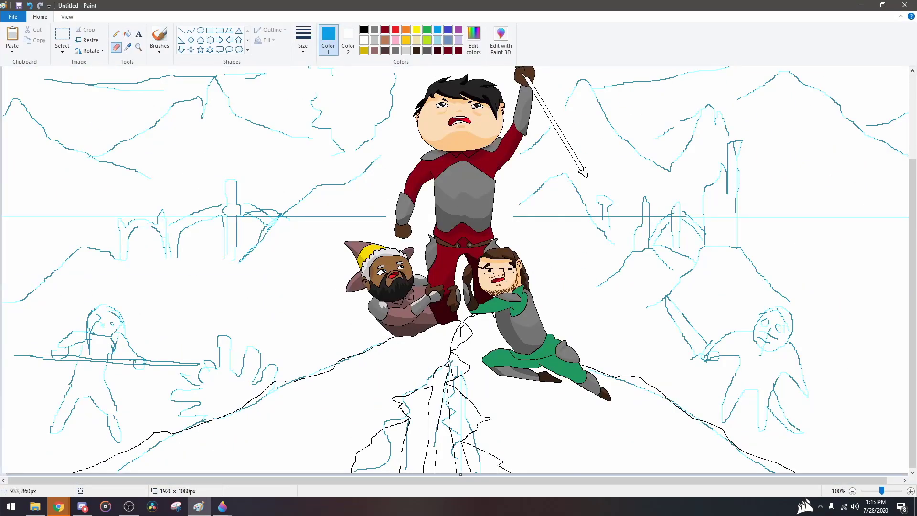
mouse_move(447, 369)
mouse_down()
mouse_move(636, 432)
mouse_move(408, 352)
mouse_move(281, 430)
mouse_up()
click(437, 51)
scroll(461, 155, up, 5)
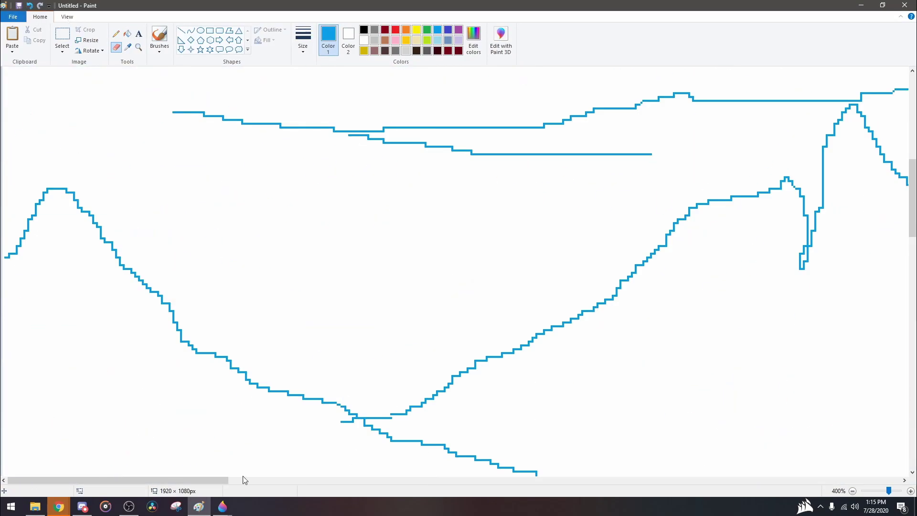
- Mix a custom dark slate blue and fill both sides of the hill with it
scroll(461, 155, down, 5)
click(128, 33)
click(473, 40)
drag(525, 246, 520, 259)
click(370, 317)
click(363, 406)
- Mix a darker custom blue-green grey and fill the segments of the crack in the hill
click(473, 41)
click(369, 317)
click(415, 424)
click(442, 369)
scroll(442, 369, down, 1)
scroll(447, 368, up, 1)
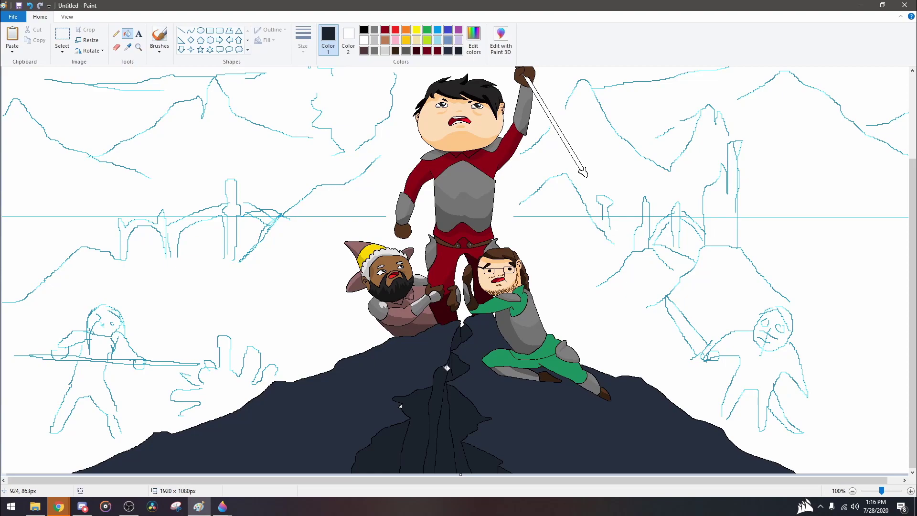
- Outline jagged shadow shapes inside the crack in a near-black custom blue and fill them
click(116, 33)
scroll(419, 457, up, 2)
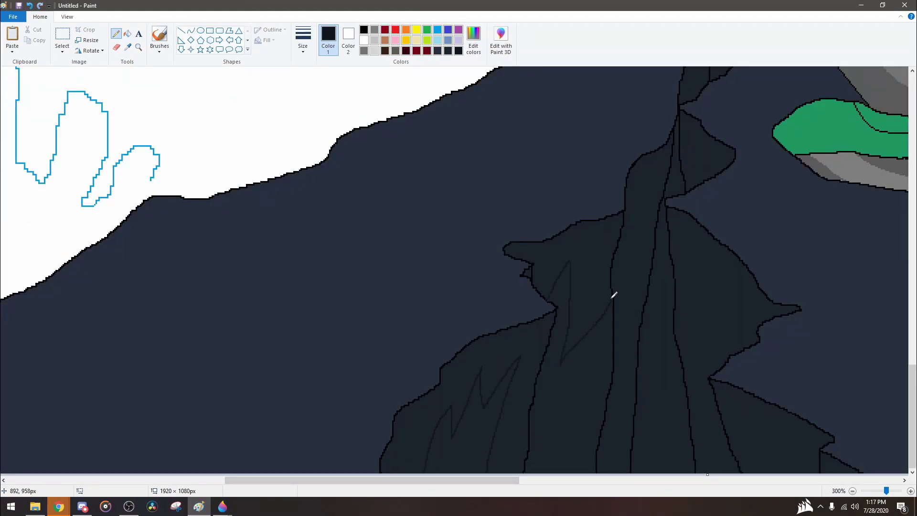
click(127, 33)
click(514, 368)
click(554, 376)
click(628, 316)
click(630, 314)
key(ctrl+z)
click(664, 287)
scroll(696, 219, down, 1)
click(473, 420)
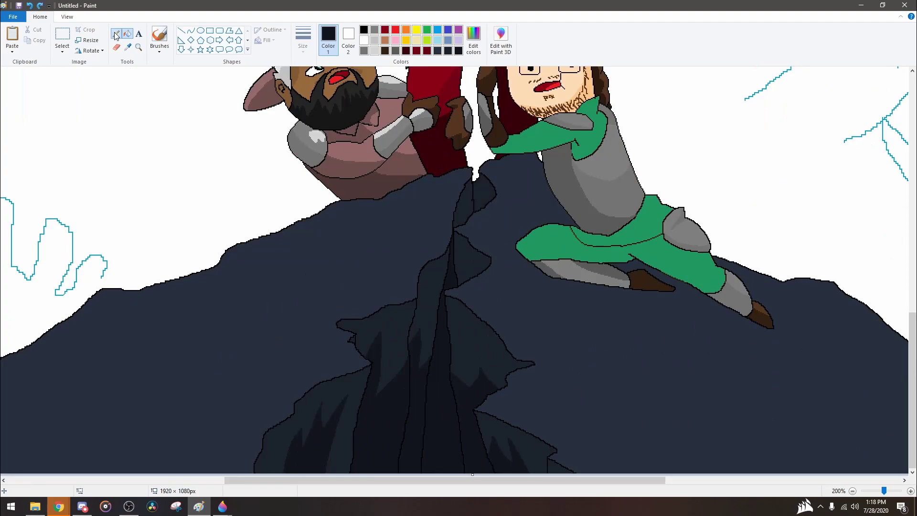
scroll(475, 194, down, 1)
scroll(430, 406, up, 1)
scroll(414, 444, down, 1)
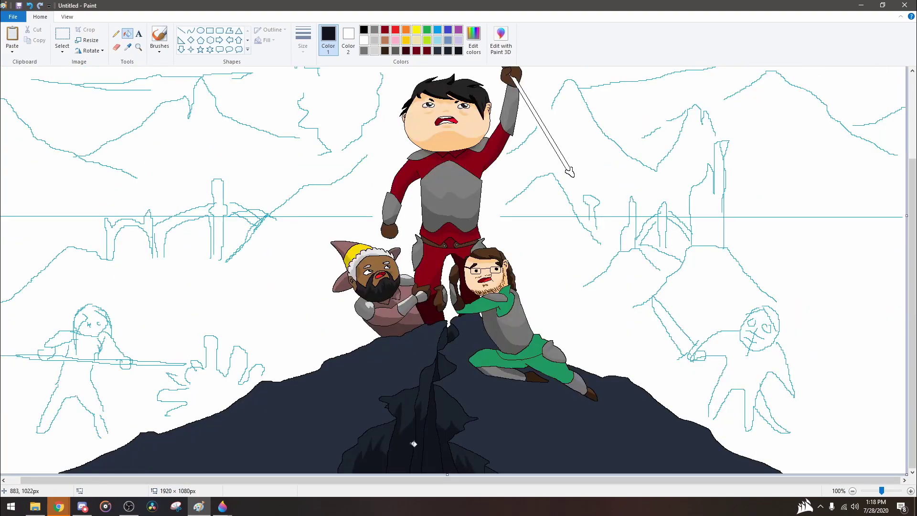
scroll(435, 424, up, 2)
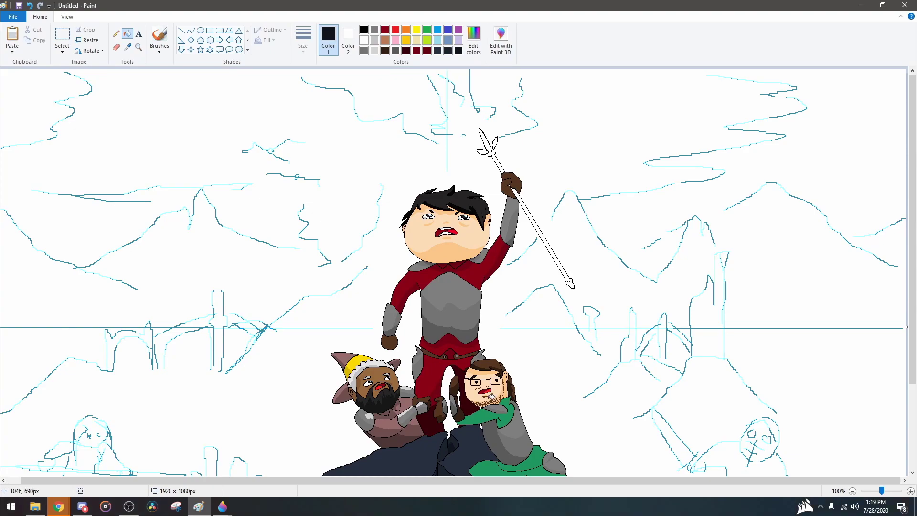
key(alt)
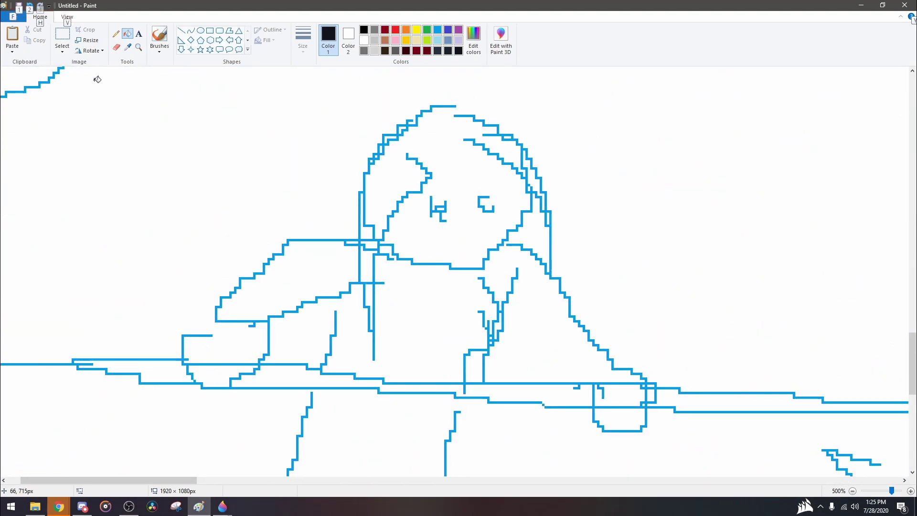
click(190, 30)
drag(534, 160, 479, 269)
drag(507, 216, 522, 251)
click(116, 47)
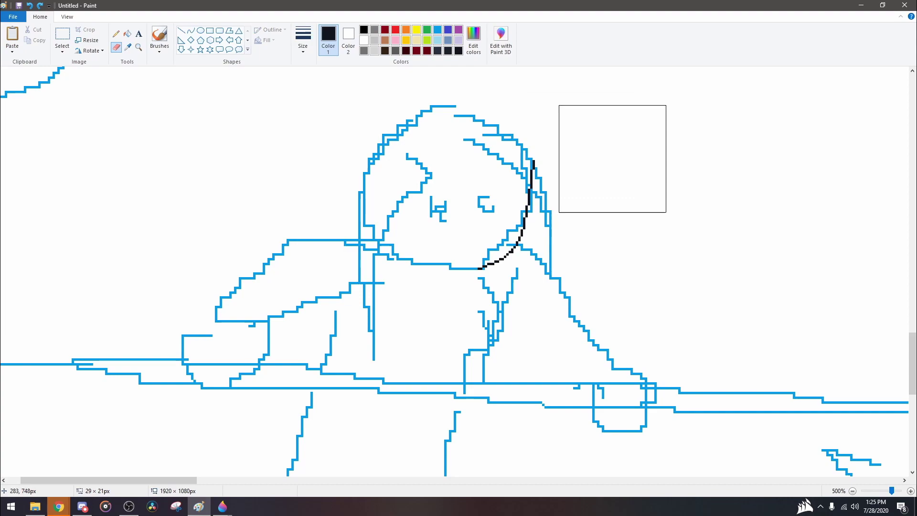
drag(535, 143, 523, 210)
click(191, 30)
drag(479, 269, 383, 194)
mouse_move(506, 225)
mouse_down()
mouse_move(401, 194)
mouse_move(527, 159)
mouse_move(405, 197)
mouse_up()
key(ctrl+z)
click(116, 33)
drag(465, 153, 423, 236)
drag(497, 155, 564, 253)
key(ctrl+z)
key(ctrl+z)
key(ctrl+z)
- Ink the left-hand spearman's jawline and curved forehead band with the Curve tool
click(191, 30)
drag(515, 169, 473, 267)
mouse_move(494, 218)
mouse_down()
mouse_move(508, 258)
mouse_move(409, 261)
mouse_move(434, 268)
mouse_move(387, 240)
mouse_up()
drag(406, 167, 515, 168)
mouse_move(459, 168)
mouse_down()
mouse_move(459, 179)
mouse_move(514, 176)
mouse_move(452, 163)
mouse_move(382, 237)
mouse_up()
- Pencil the spearman's parted, pointed fringe and curve the crown of his head over the sketch
click(116, 33)
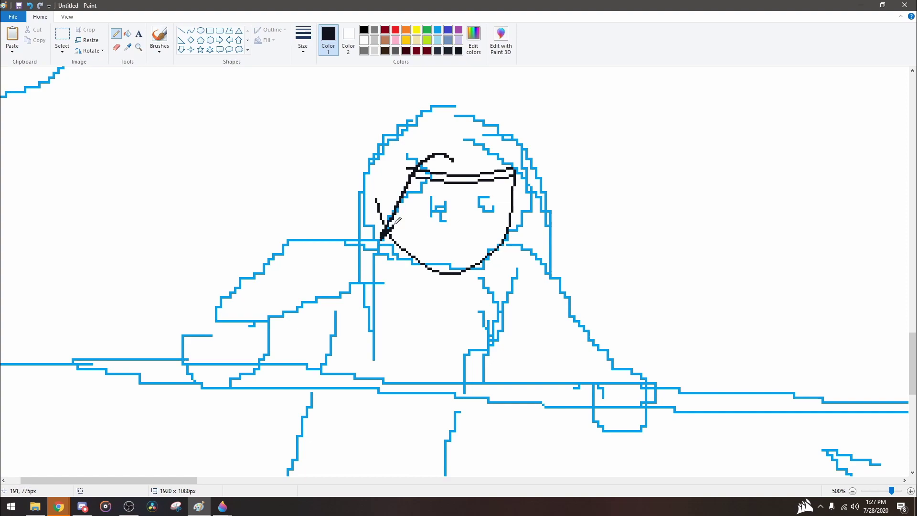
drag(440, 181, 381, 239)
drag(472, 161, 544, 234)
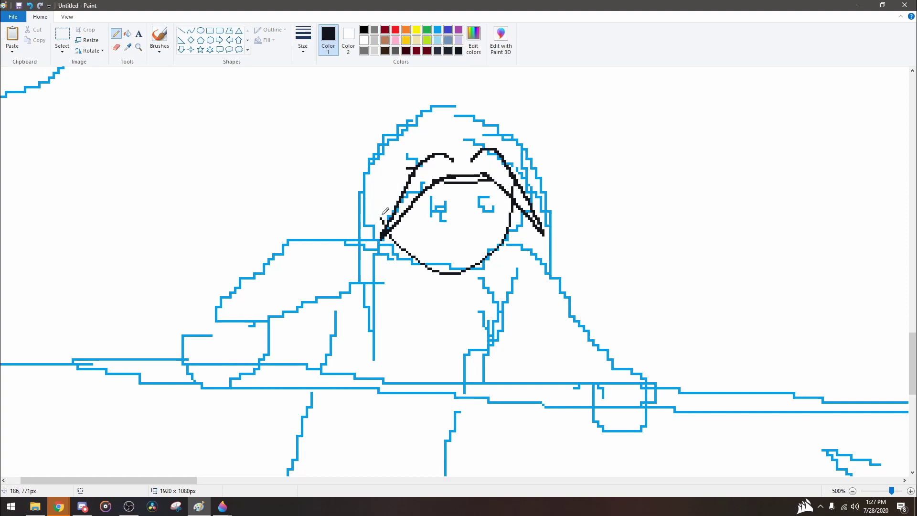
click(191, 30)
drag(511, 176, 382, 235)
mouse_move(446, 205)
mouse_down()
mouse_move(421, 115)
mouse_move(354, 198)
mouse_up()
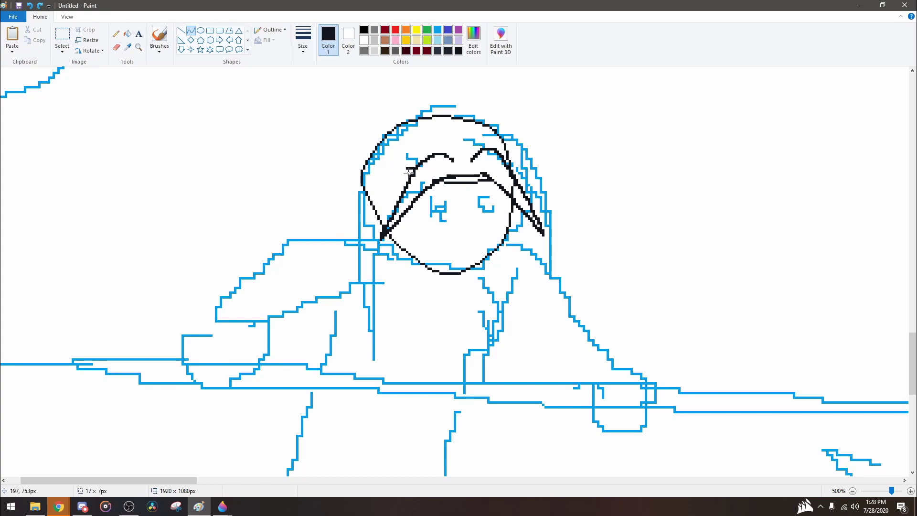
drag(370, 161, 378, 235)
- Ink the rounded shapes behind the spearman's head, plus his left-hand bent arm and fist
drag(345, 191, 334, 217)
mouse_move(380, 238)
mouse_down()
mouse_move(274, 217)
mouse_move(229, 299)
mouse_move(260, 224)
mouse_move(404, 296)
mouse_up()
click(334, 274)
click(335, 274)
drag(293, 260, 231, 336)
drag(272, 291, 282, 277)
mouse_move(229, 296)
mouse_down()
mouse_move(168, 321)
mouse_move(221, 357)
mouse_up()
drag(225, 316, 224, 305)
drag(269, 357, 262, 333)
drag(212, 378, 253, 392)
drag(260, 385, 266, 363)
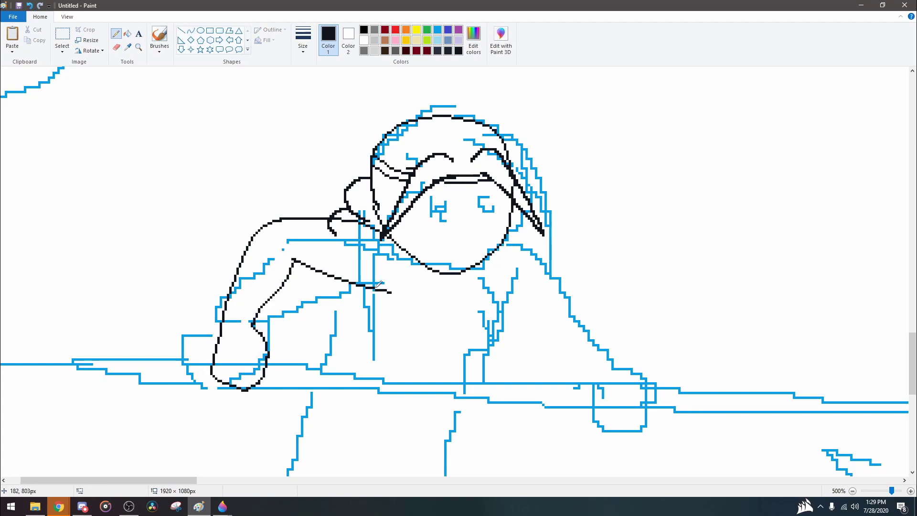
key(ctrl+z)
- Curve both sides of the spearman's torso and the outer line of his left-hand leg
click(190, 30)
scroll(353, 318, down, 3)
drag(329, 177, 352, 308)
drag(332, 239, 342, 187)
mouse_move(353, 291)
mouse_down()
mouse_move(268, 358)
mouse_move(247, 459)
mouse_up()
scroll(439, 241, down, 3)
drag(439, 240, 496, 149)
- Curve the outer line of the spearman's right-hand leg and the inner lines of both legs
drag(456, 217, 568, 368)
drag(516, 267, 528, 281)
drag(290, 376, 548, 367)
drag(419, 372, 410, 272)
drag(442, 305, 546, 426)
click(546, 426)
mouse_move(308, 346)
mouse_down()
mouse_move(262, 460)
mouse_move(232, 420)
mouse_up()
- Curve the upper and lower outlines of the spearman's right-hand arm down to the wrist
scroll(470, 268, up, 3)
click(462, 268)
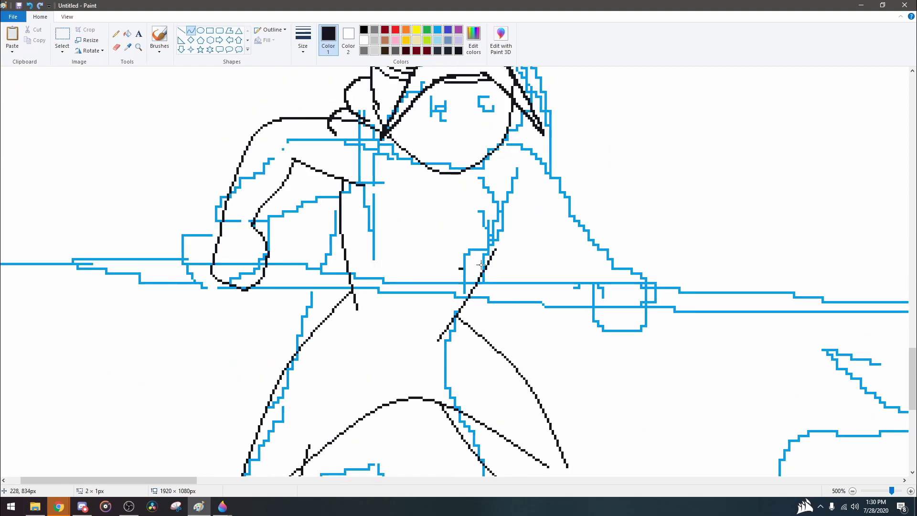
mouse_move(512, 221)
mouse_down()
mouse_move(505, 228)
mouse_move(590, 283)
mouse_up()
drag(506, 142, 645, 287)
drag(604, 235, 583, 232)
- Pencil the spearman's right-hand fist and thumb around the sketched shaft
key(alt+h)
key(p)
key(1)
ctrl+scroll(440, 293, down, 3)
ctrl+scroll(440, 293, up, 3)
key(ctrl+z)
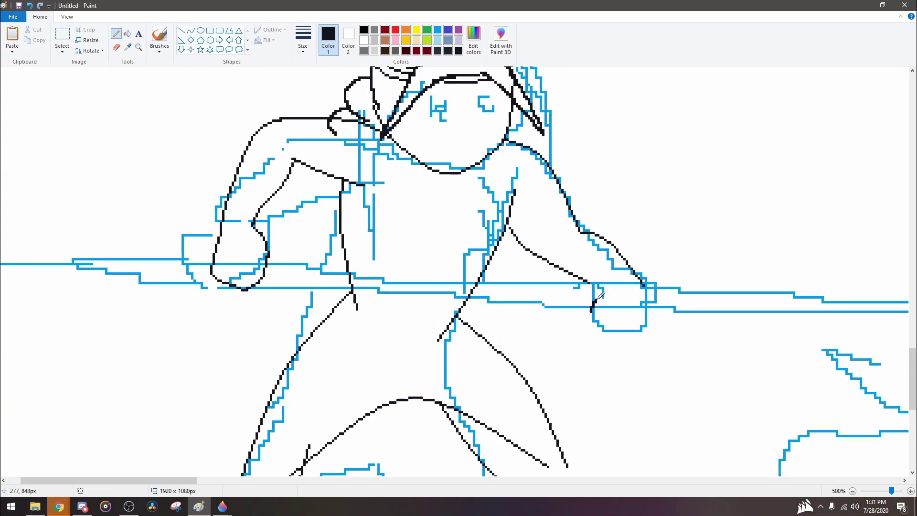
drag(603, 290, 658, 292)
ctrl+scroll(547, 241, down, 2)
ctrl+scroll(447, 190, up, 3)
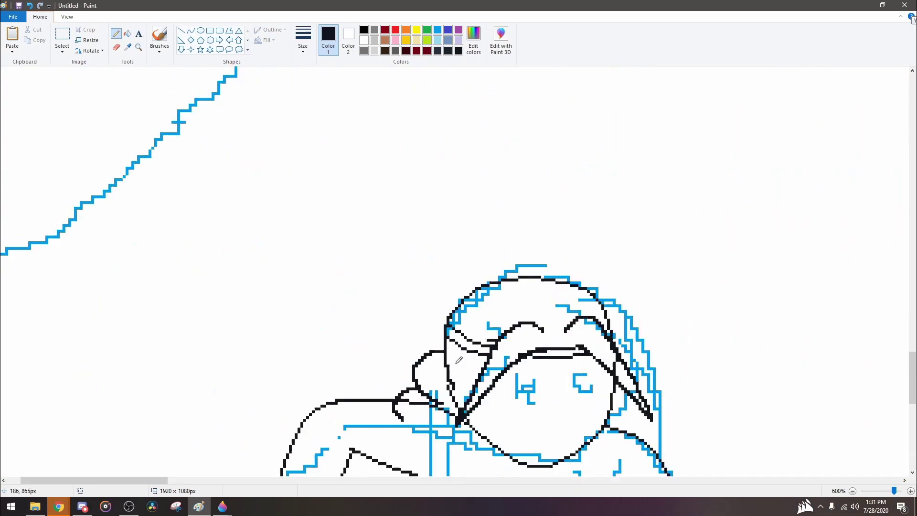
- Ink a long, tilted spear through both of the spearman's fists with the Curve tool
ctrl+scroll(540, 140, down, 4)
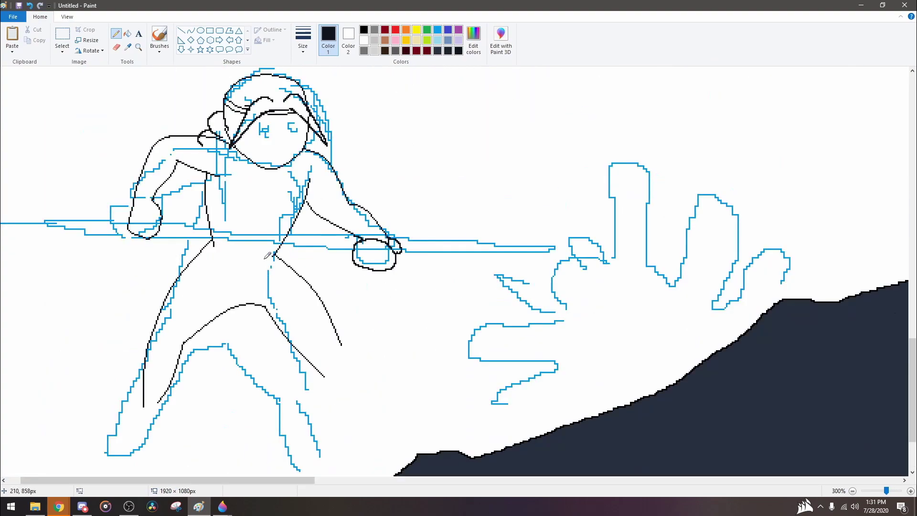
click(190, 30)
ctrl+scroll(525, 295, up, 2)
drag(525, 295, 4, 221)
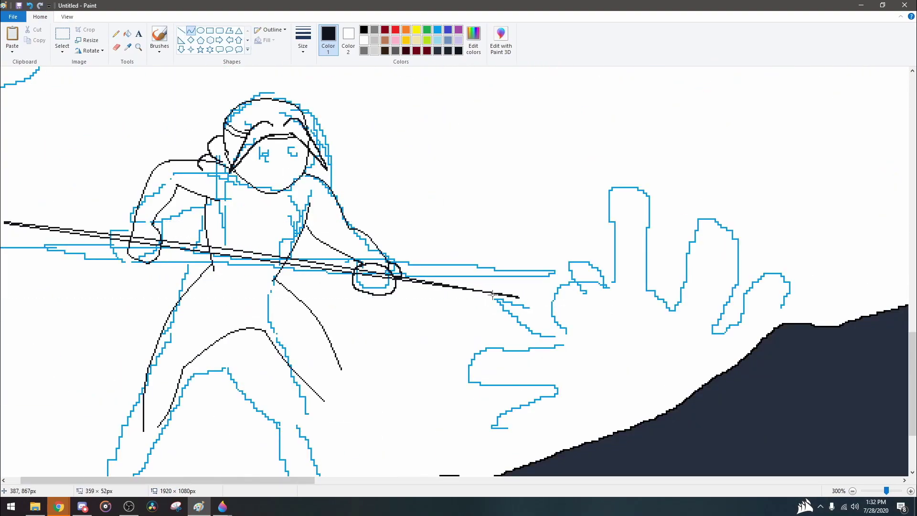
- Pencil the spearman's ear, open mouth with teeth and tongue, angled eyebrows and square pupils
ctrl+scroll(265, 202, up, 4)
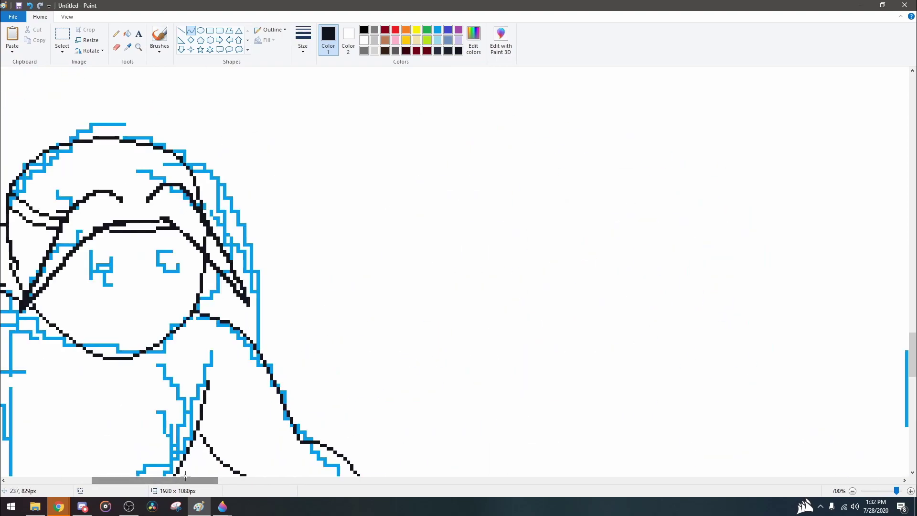
scroll(199, 476, left, 3)
click(116, 33)
drag(236, 246, 251, 299)
drag(311, 304, 335, 319)
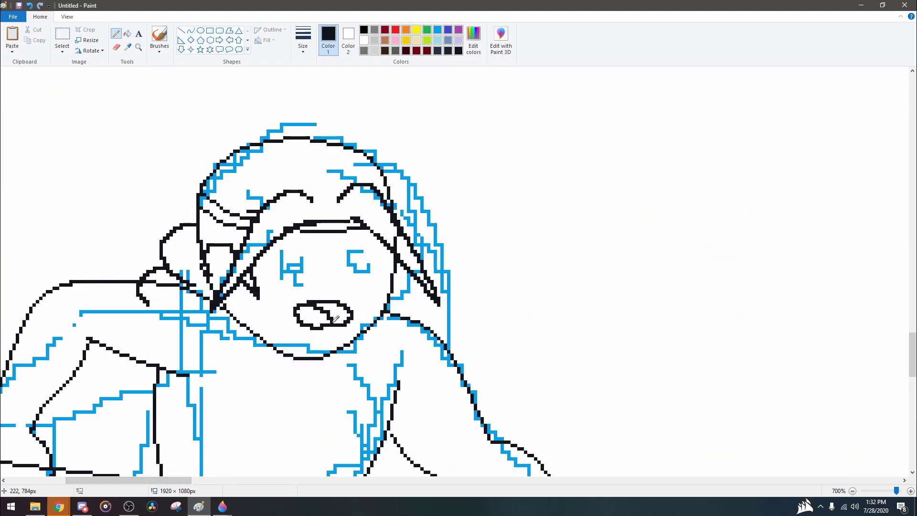
drag(294, 249, 316, 262)
click(358, 275)
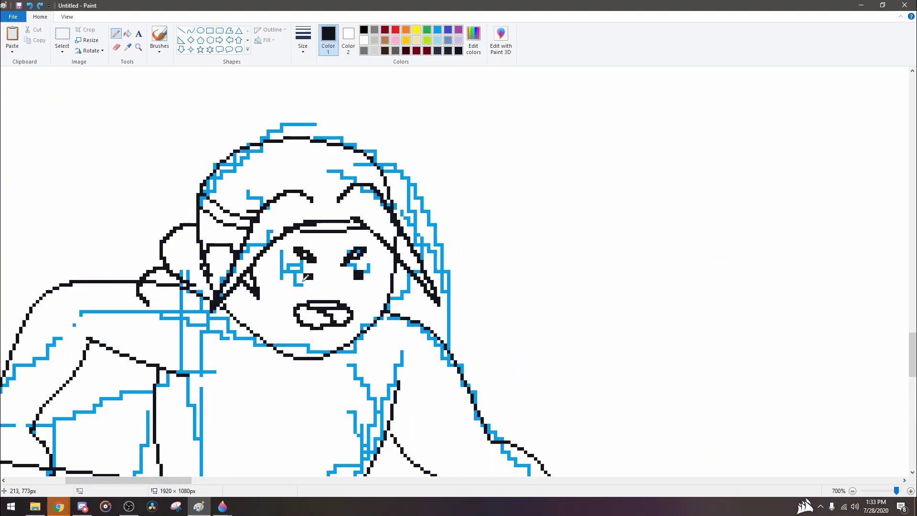
- Pencil the spearman's collar and shoulder lines and the edges of his arm guards
scroll(147, 282, up, 1)
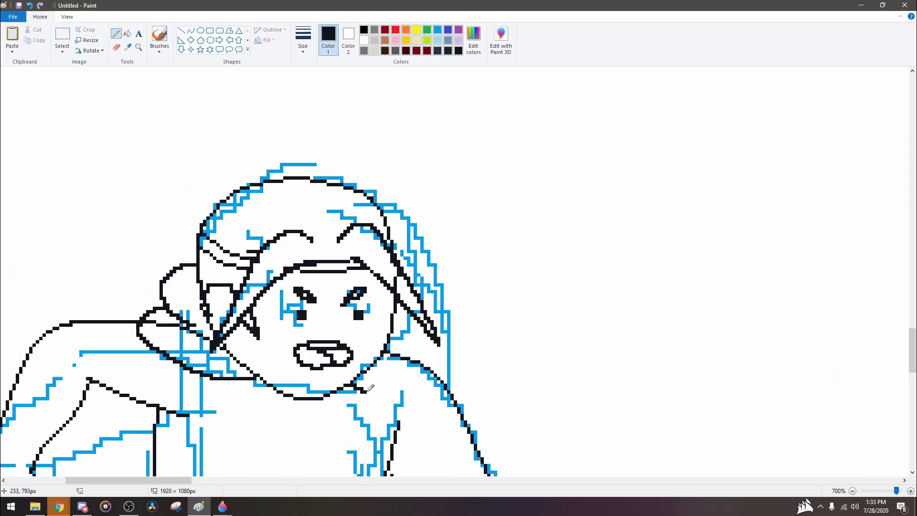
drag(354, 381, 452, 397)
scroll(452, 396, down, 5)
drag(506, 282, 463, 309)
scroll(82, 173, left, 5)
scroll(83, 173, down, 3)
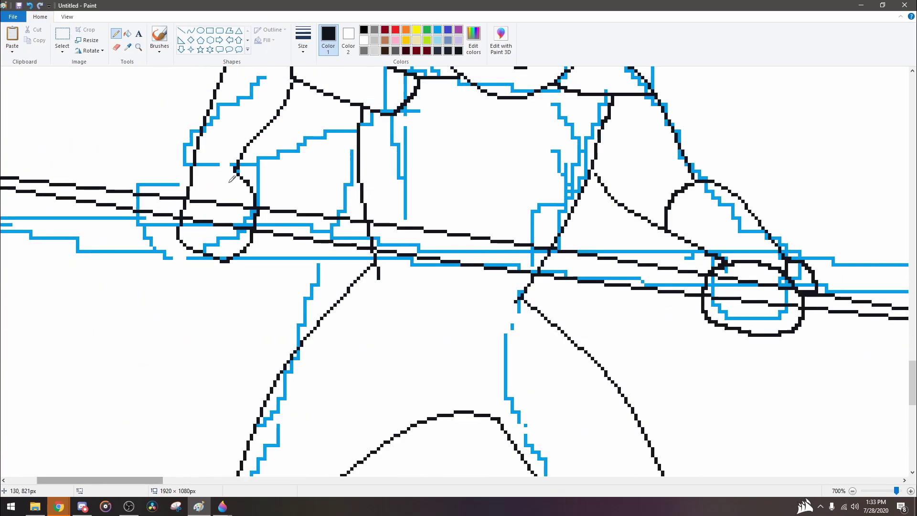
- Pencil pointed guards on both of the spearman's hips, a neck notch and the rounded lower edge of his torso
drag(340, 257, 285, 402)
drag(530, 292, 621, 410)
scroll(501, 246, up, 3)
drag(511, 199, 510, 217)
mouse_move(378, 370)
mouse_down()
mouse_move(497, 418)
mouse_move(521, 398)
mouse_up()
scroll(519, 396, down, 1)
scroll(621, 409, down, 4)
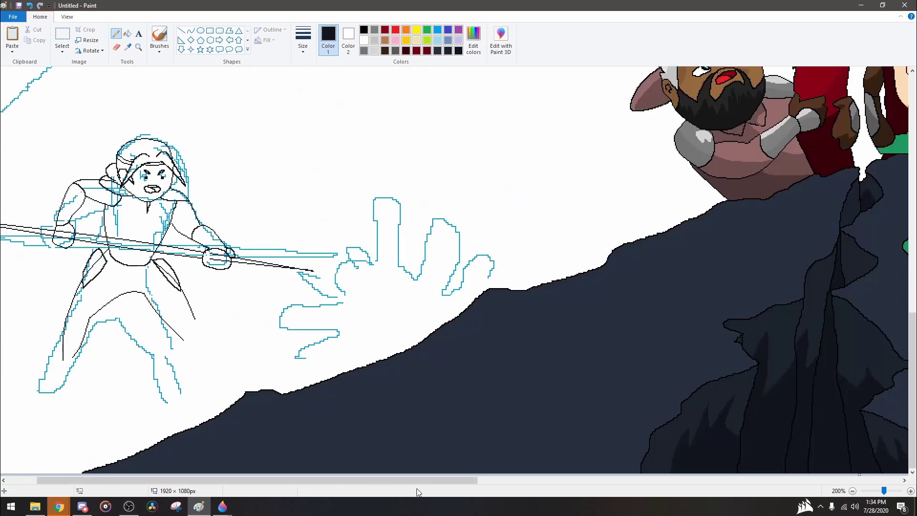
- Erase the blue sketch around the spearman and the black lines overlapping his fists, spear and hip guards
scroll(621, 409, left, 3)
key(e)
mouse_move(96, 289)
mouse_down()
mouse_move(134, 340)
mouse_move(269, 381)
mouse_move(152, 296)
mouse_move(246, 243)
mouse_move(400, 258)
mouse_up()
scroll(400, 258, up, 4)
key(p)
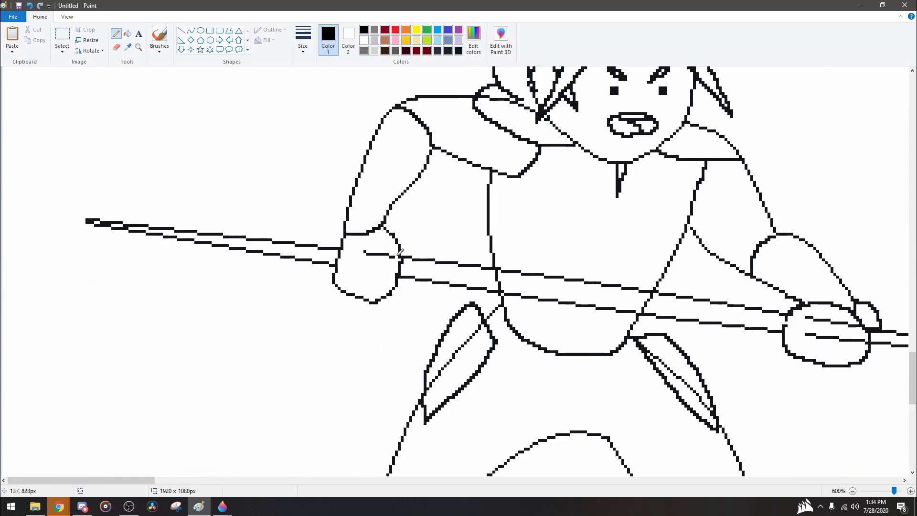
key(ctrl+z)
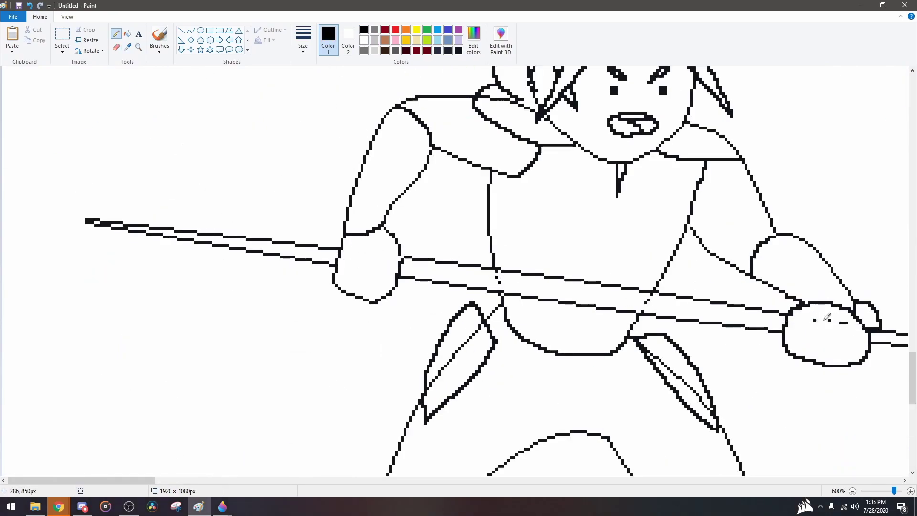
scroll(474, 356, up, 1)
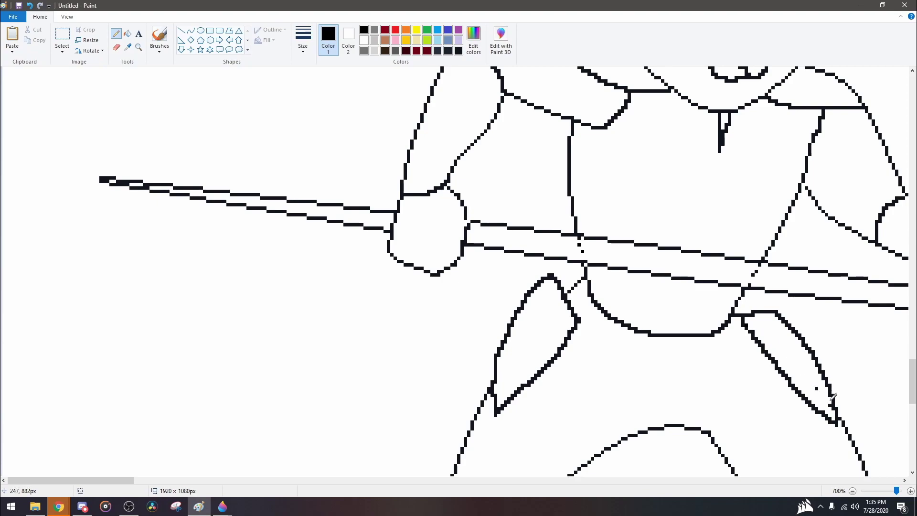
- Add a belt with a round buckle and a curved line across the spearman's chest in Pencil
scroll(832, 394, down, 1)
drag(559, 239, 604, 242)
scroll(551, 244, up, 5)
scroll(275, 274, up, 2)
drag(86, 200, 272, 277)
scroll(275, 274, down, 4)
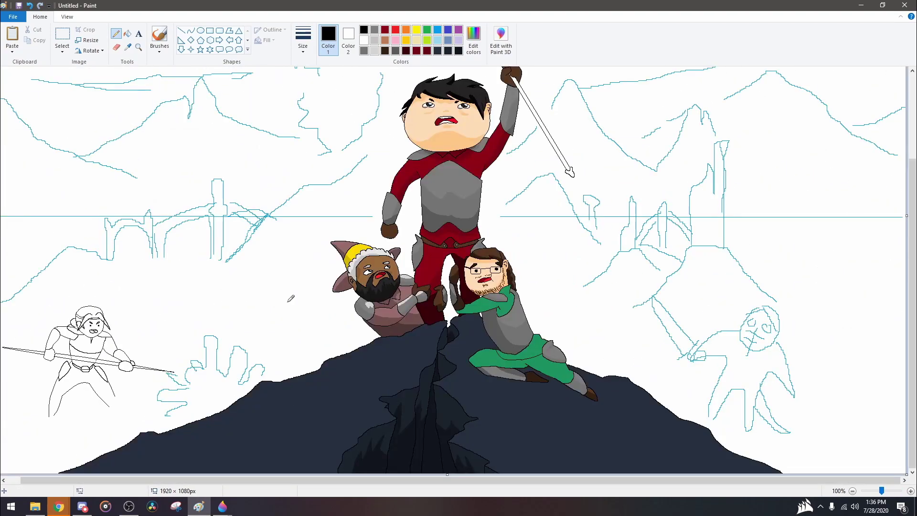
- Fill the spearman's face, ear and upper arms with light peach skin colour, closing the gap in the arm outline
scroll(459, 191, up, 1)
click(127, 33)
click(128, 48)
scroll(459, 267, up, 1)
click(457, 363)
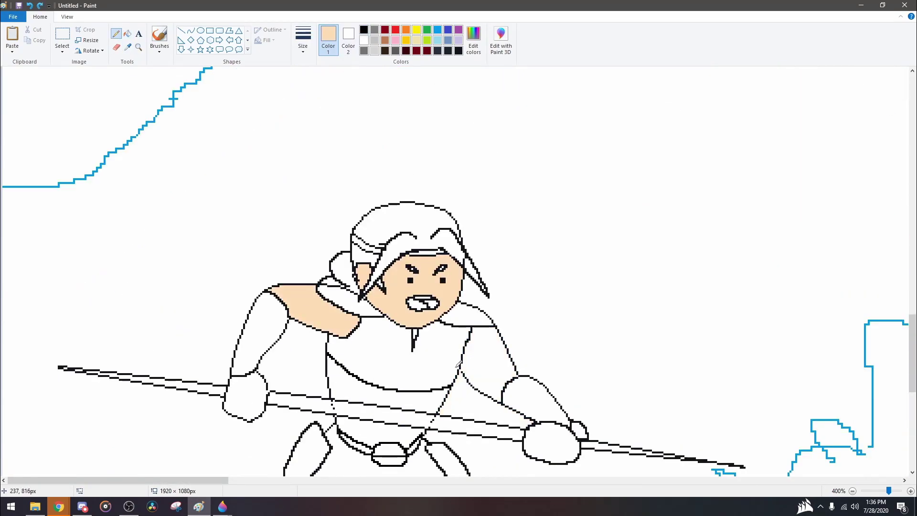
click(128, 47)
click(430, 296)
click(127, 33)
click(482, 363)
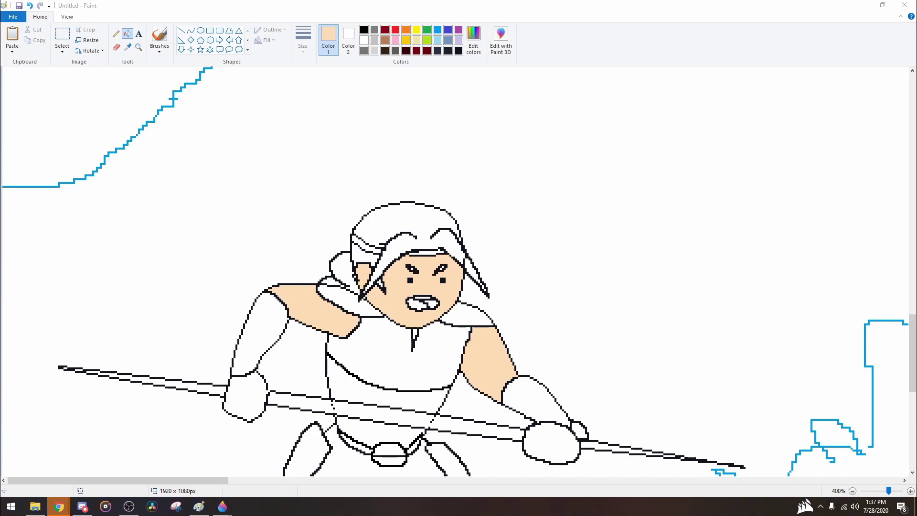
- Paint the spearman's eye whites in white Pencil, and fill his tongue bright red and mouth dark red
scroll(459, 267, up, 1)
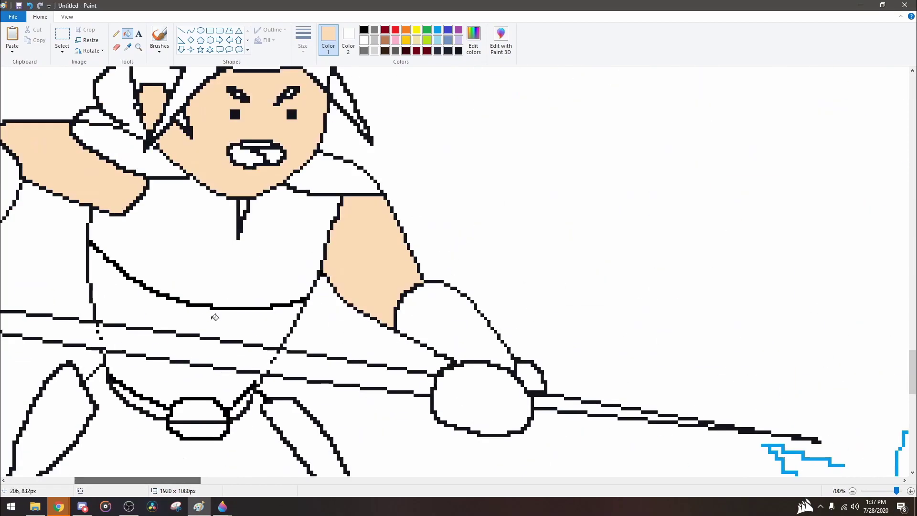
scroll(459, 267, up, 3)
click(117, 33)
click(364, 40)
click(260, 248)
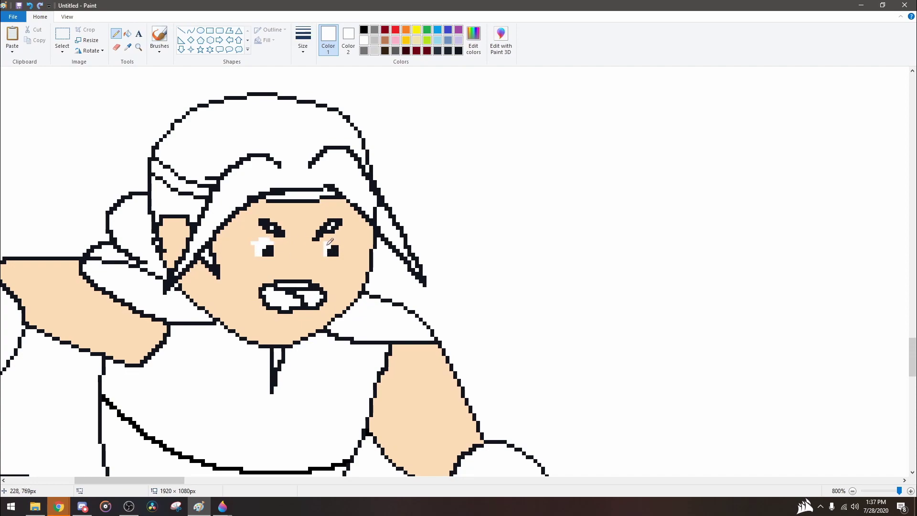
click(128, 33)
click(291, 299)
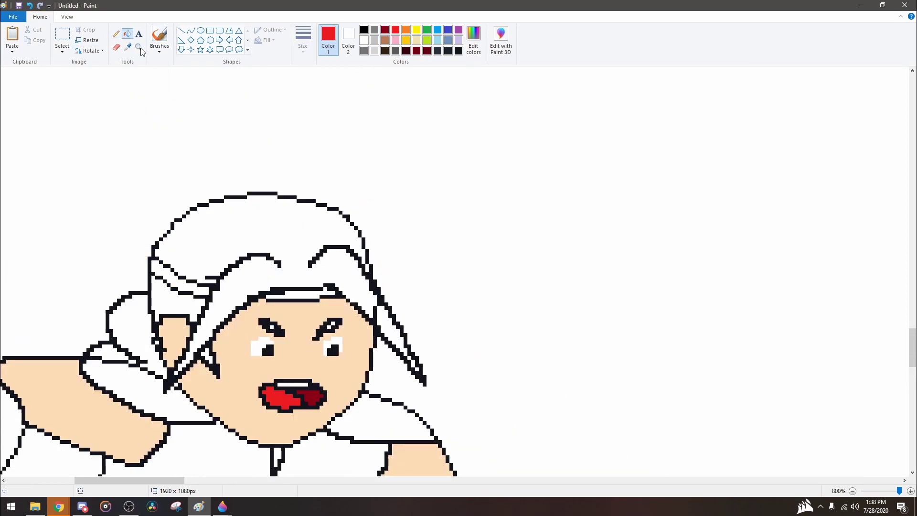
- Draw a light-orange shadow edge along the spearman's jaw in Pencil
scroll(268, 91, down, 3)
scroll(267, 91, up, 3)
click(116, 33)
drag(487, 255, 513, 289)
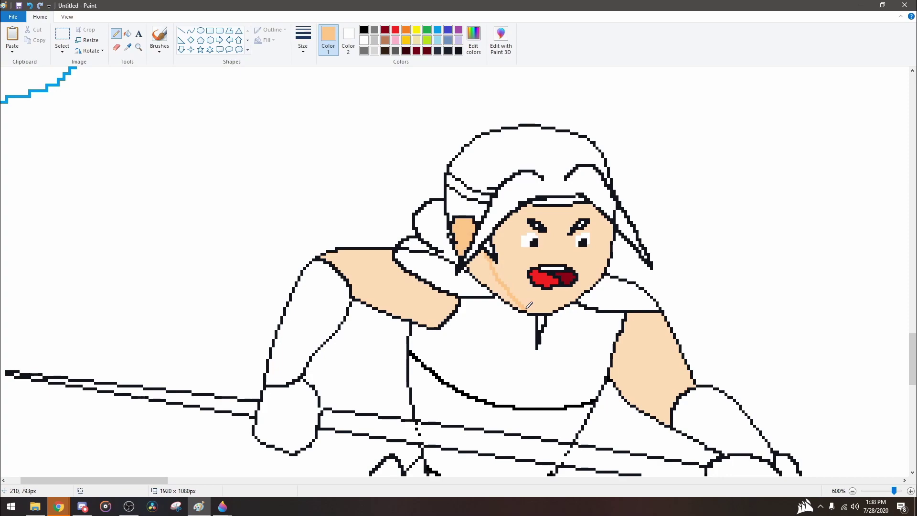
- Erase the head covering's lower lines and ink black jagged hair strands around the spearman's face and shoulder, with small eyelashes
scroll(529, 304, up, 1)
click(116, 47)
mouse_move(554, 292)
mouse_down()
mouse_move(487, 225)
mouse_move(575, 365)
mouse_move(571, 268)
mouse_up()
click(116, 33)
click(364, 29)
key(ctrl+z)
mouse_move(521, 212)
mouse_down()
mouse_move(463, 276)
mouse_move(569, 352)
mouse_move(571, 264)
mouse_move(540, 335)
mouse_up()
key(ctrl+z)
key(ctrl+z)
mouse_move(464, 277)
mouse_down()
mouse_move(568, 342)
mouse_move(573, 269)
mouse_up()
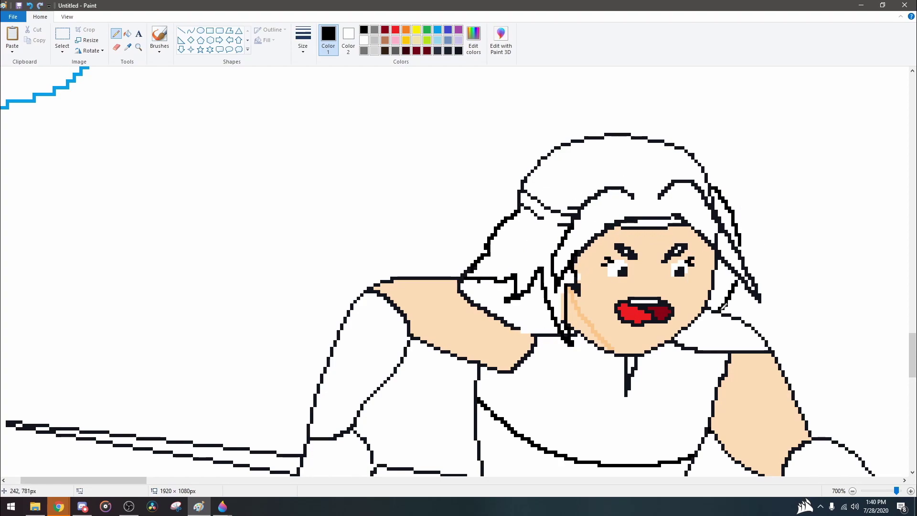
- Fill the jaw shadow light orange and shade the spearman's forehead, under-eye areas and chin in the same colour
scroll(626, 305, up, 1)
scroll(644, 333, right, 5)
click(283, 348)
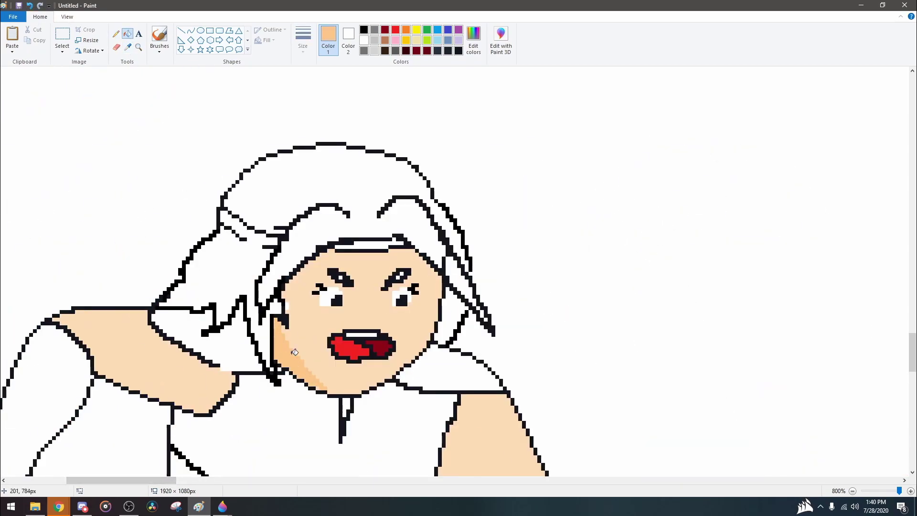
click(116, 34)
drag(318, 256, 414, 258)
drag(328, 314, 342, 313)
drag(359, 369, 375, 367)
- Outline and fill light-orange shadows along the undersides of the spearman's upper arms
drag(100, 348, 236, 377)
click(127, 33)
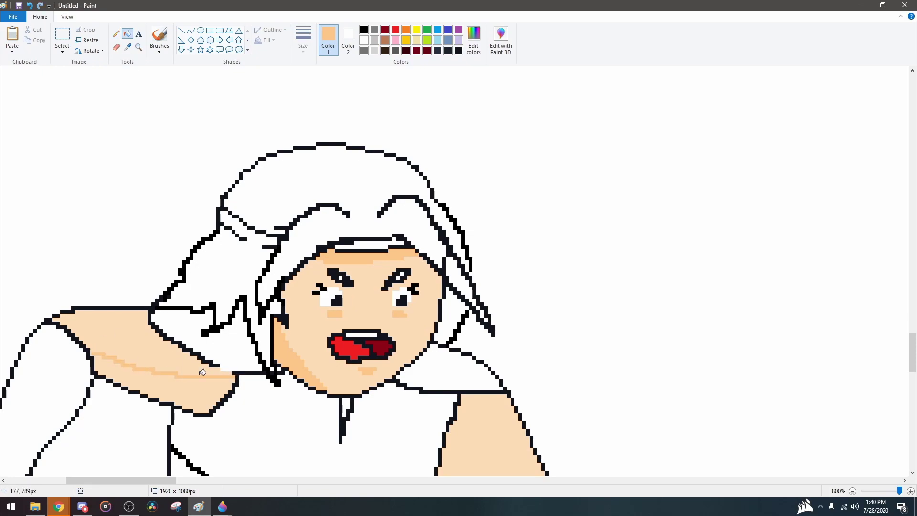
scroll(287, 334, down, 5)
click(478, 286)
scroll(287, 361, down, 5)
scroll(287, 362, up, 5)
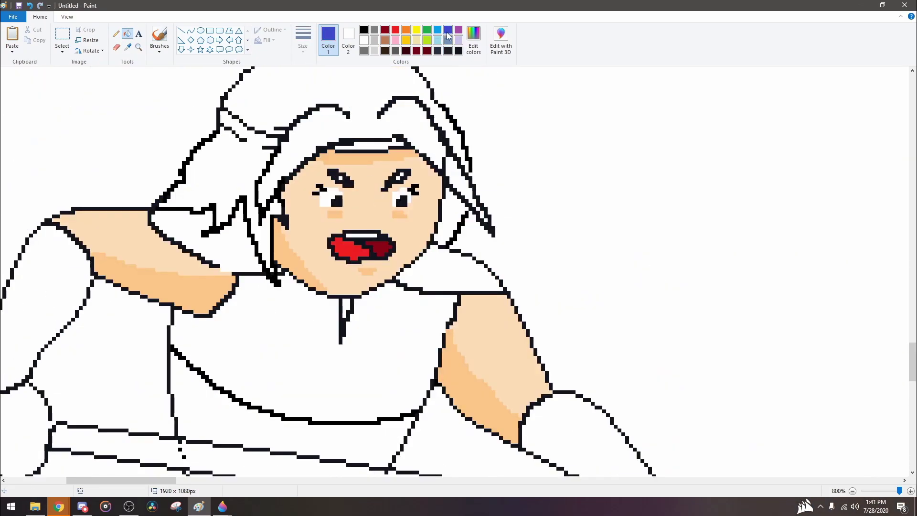
- Save the drawing to the Desktop as a PNG named esotribute
double_click(449, 32)
key(Escape)
key(ctrl+s)
text(esotribute)
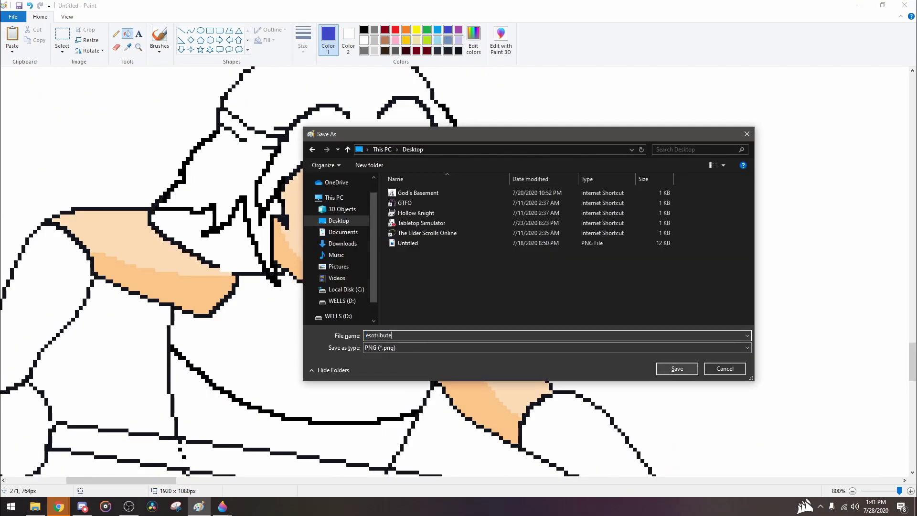
key(Return)
- Mix a medium blue and paint war paint around one of the spearman's eyes with cheek stripes, adding darker blue shading
click(473, 38)
click(516, 220)
click(369, 315)
click(116, 33)
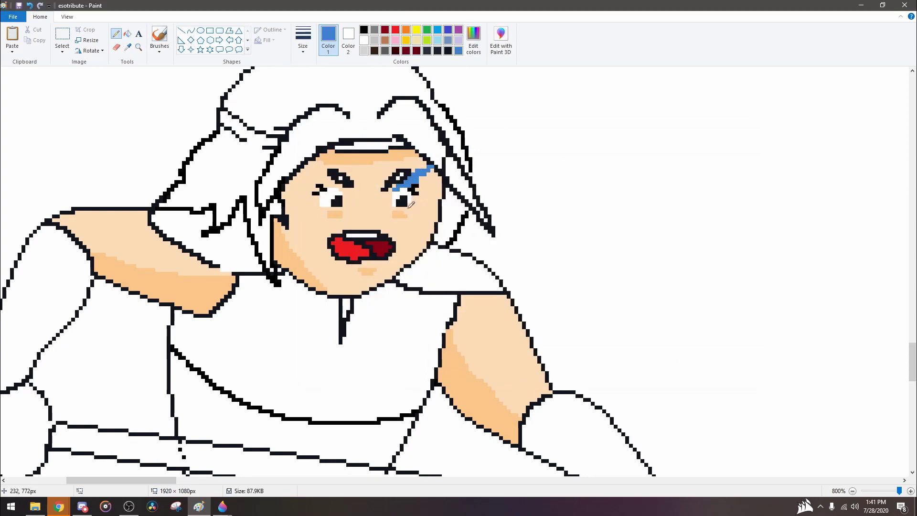
drag(437, 218, 394, 274)
click(127, 34)
click(418, 184)
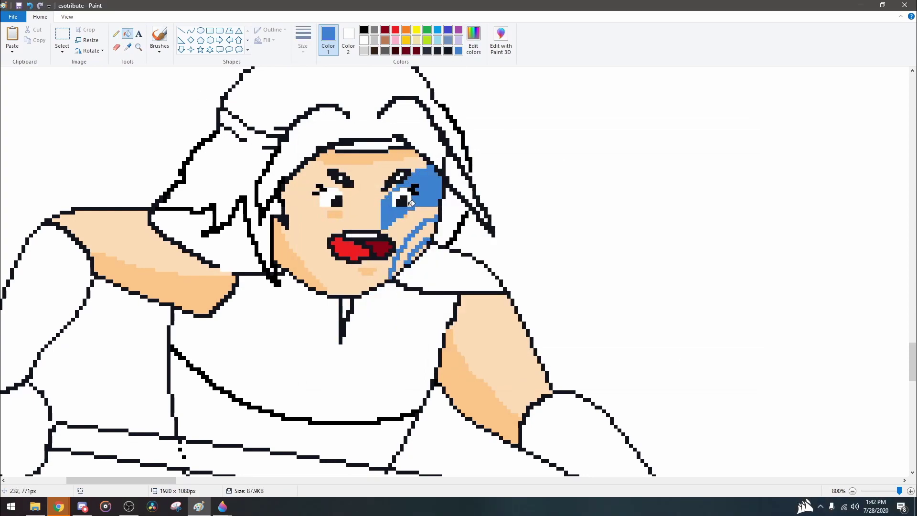
click(116, 33)
scroll(426, 163, down, 4)
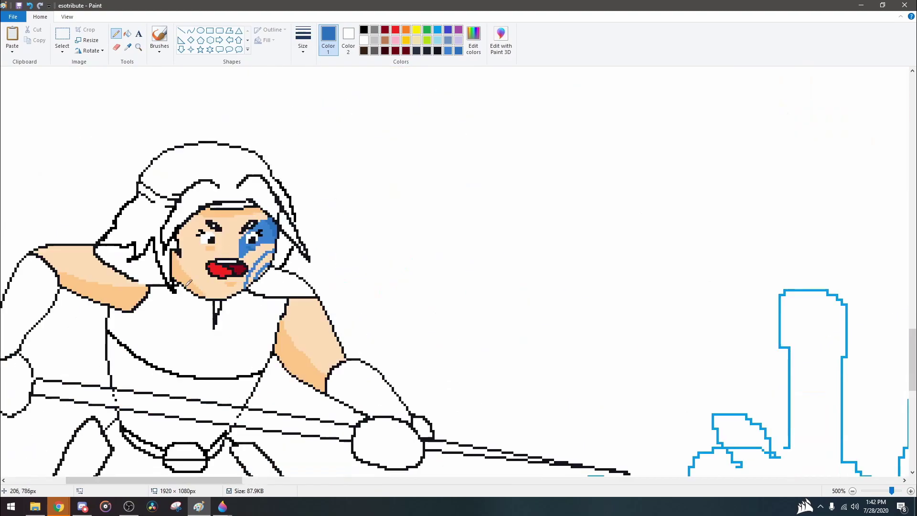
- Mix a slightly deeper yellow and fill the spearman's hair on the crown and fringe
scroll(221, 252, up, 3)
click(417, 29)
click(474, 38)
drag(562, 244, 562, 232)
click(368, 315)
click(128, 34)
click(229, 281)
key(ctrl+z)
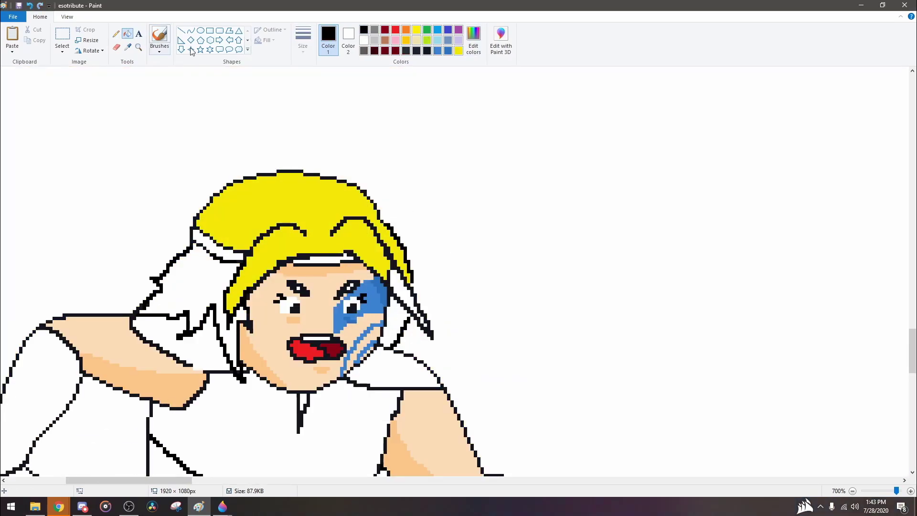
- Sample the hair's yellow and fill the hair behind the neck and beside the face, cleaning up the strand outline
click(128, 47)
click(287, 200)
click(158, 282)
click(402, 296)
click(116, 47)
mouse_move(392, 279)
mouse_down()
mouse_move(389, 255)
mouse_move(377, 247)
mouse_up()
click(131, 36)
- Mix a darker yellow and shade the spearman's back hair, fringe edges and side strands in Pencil
click(474, 39)
click(368, 325)
click(116, 33)
drag(162, 282, 191, 316)
drag(230, 292, 282, 258)
drag(357, 243, 403, 298)
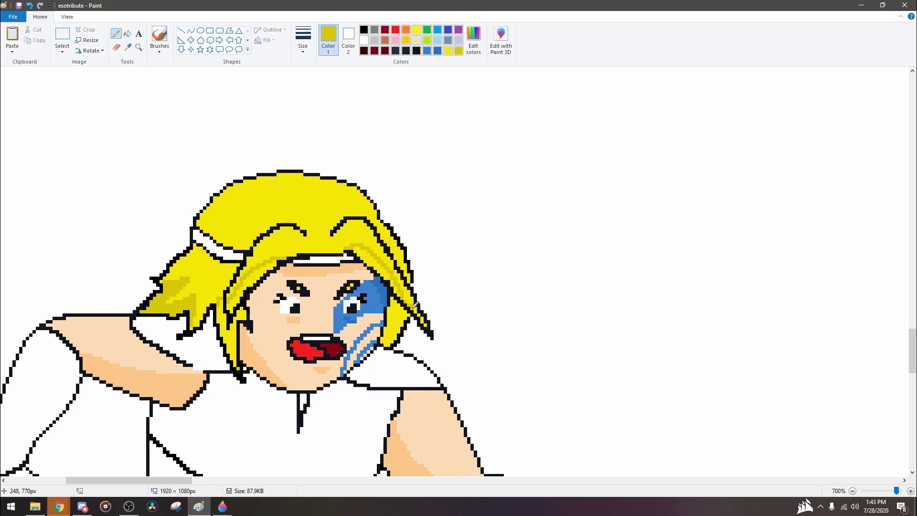
drag(275, 262, 232, 334)
drag(385, 298, 406, 342)
- Add short dark-yellow streaks across the crown of the spearman's hair
drag(306, 213, 265, 205)
drag(354, 200, 330, 210)
drag(300, 193, 254, 193)
scroll(308, 242, up, 5)
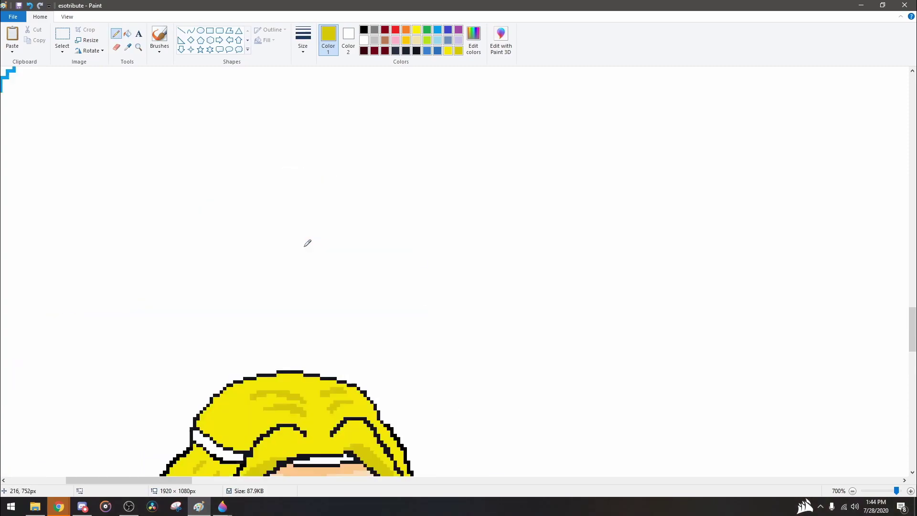
- Fill the spearman's bracers, shoulder pieces, hip guards and breastplate with medium grey
scroll(369, 215, down, 5)
scroll(369, 215, down, 3)
scroll(306, 191, up, 3)
click(374, 30)
click(128, 33)
click(310, 182)
click(621, 148)
click(716, 268)
click(377, 368)
click(597, 387)
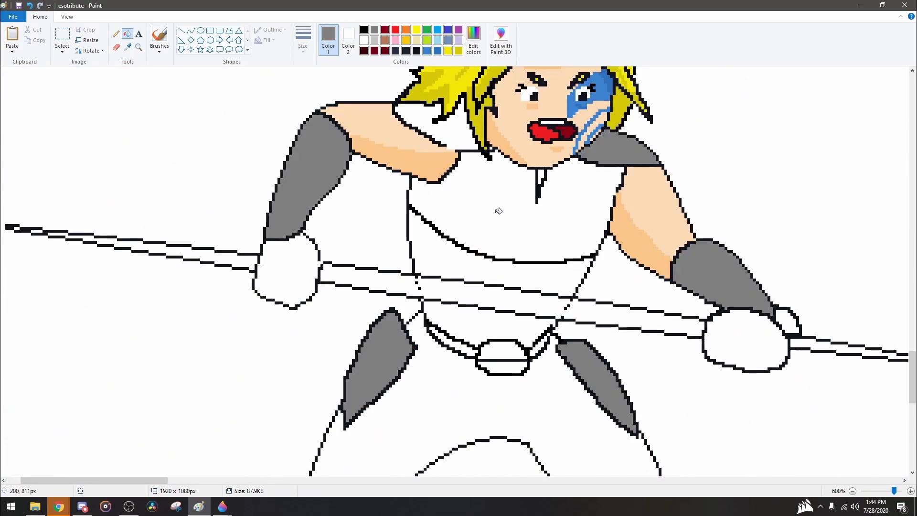
click(497, 211)
scroll(497, 211, up, 1)
scroll(364, 219, up, 5)
scroll(510, 284, down, 5)
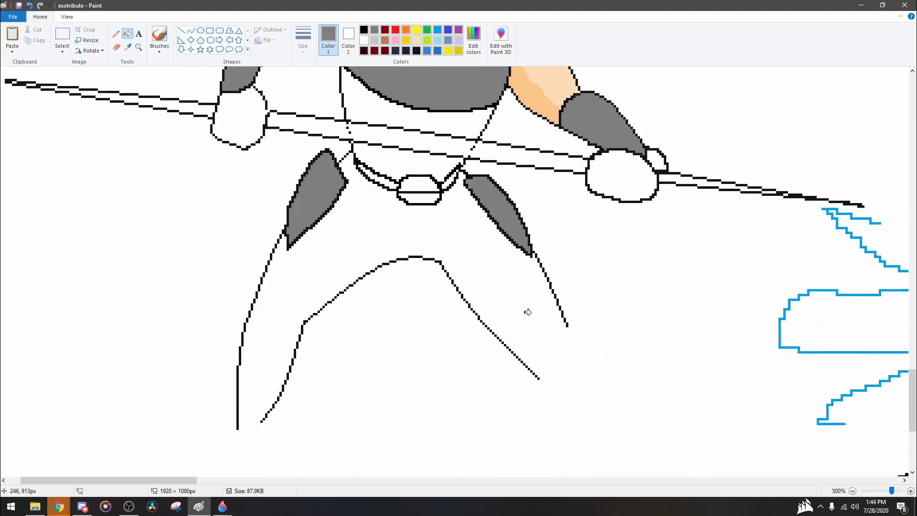
- Fill the spearman's waist, trousers, headband and front glove with dark brown
click(116, 33)
scroll(409, 332, up, 3)
scroll(414, 330, down, 3)
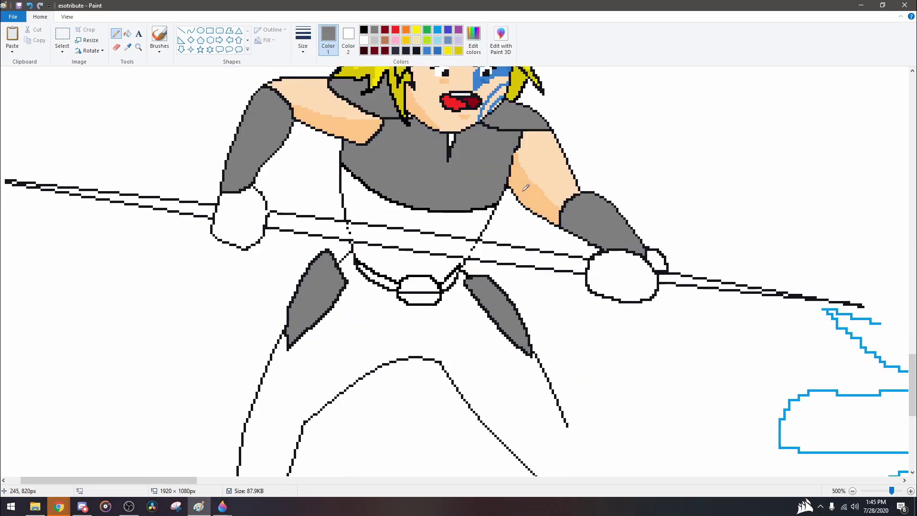
scroll(414, 329, up, 3)
click(127, 33)
click(385, 40)
scroll(588, 293, down, 2)
click(574, 353)
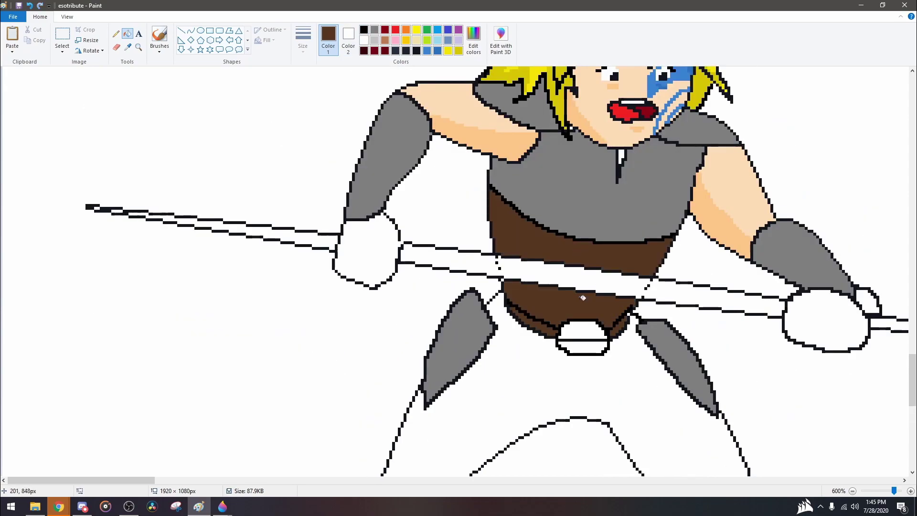
click(526, 411)
scroll(655, 262, up, 2)
click(549, 119)
click(826, 420)
- Touch up the black outline and fill the spearman's rear glove with dark brown
click(116, 34)
click(364, 30)
click(127, 33)
click(385, 40)
click(368, 353)
scroll(504, 332, down, 3)
scroll(503, 332, up, 2)
scroll(504, 332, down, 2)
scroll(430, 335, up, 3)
- Fill the belt buckle yellow and paint over its middle line
click(416, 30)
scroll(247, 383, down, 1)
click(247, 383)
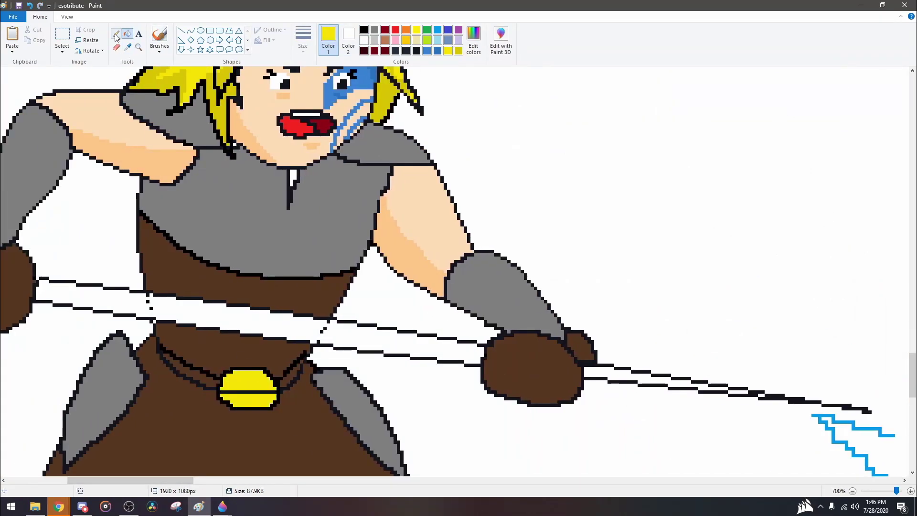
click(116, 33)
scroll(198, 329, down, 5)
scroll(198, 330, up, 4)
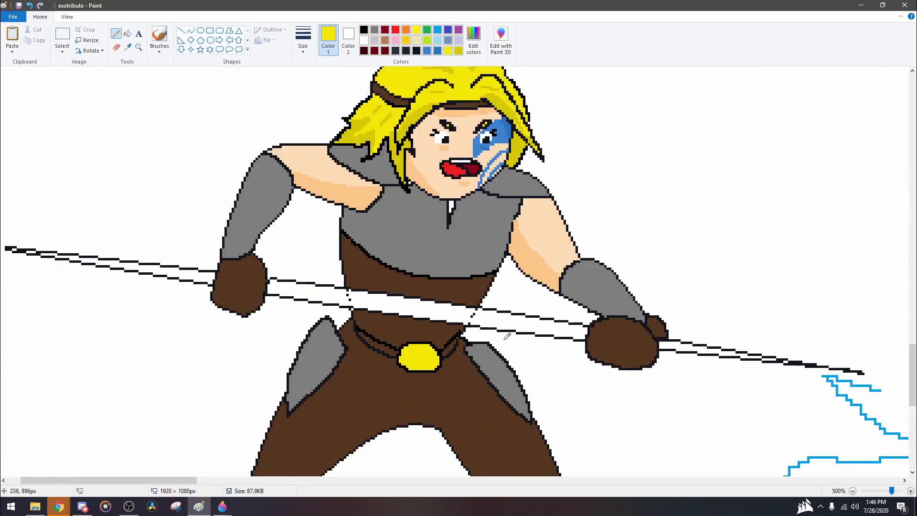
- Mix a lighter grey and add highlights along the upper edges of the spearman's bracers, shoulder pieces and breastplate
scroll(198, 329, up, 1)
click(473, 38)
click(540, 254)
click(371, 317)
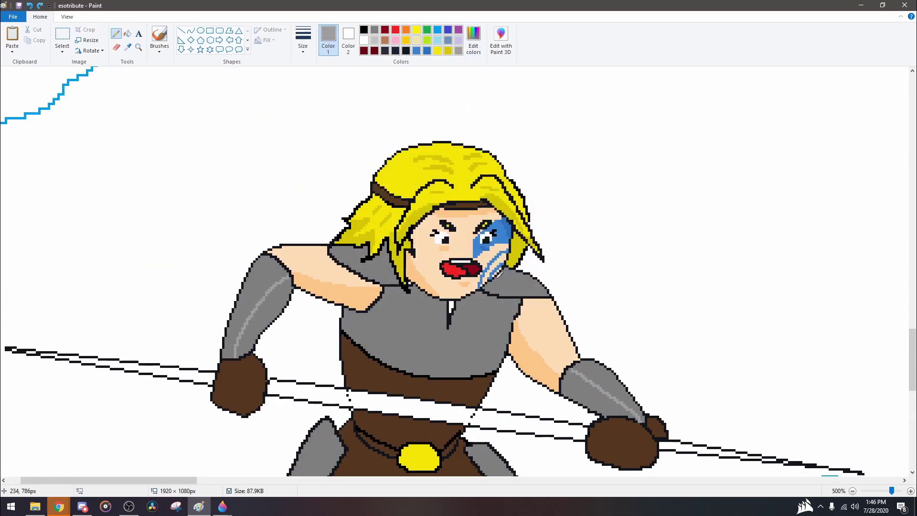
scroll(352, 248, up, 1)
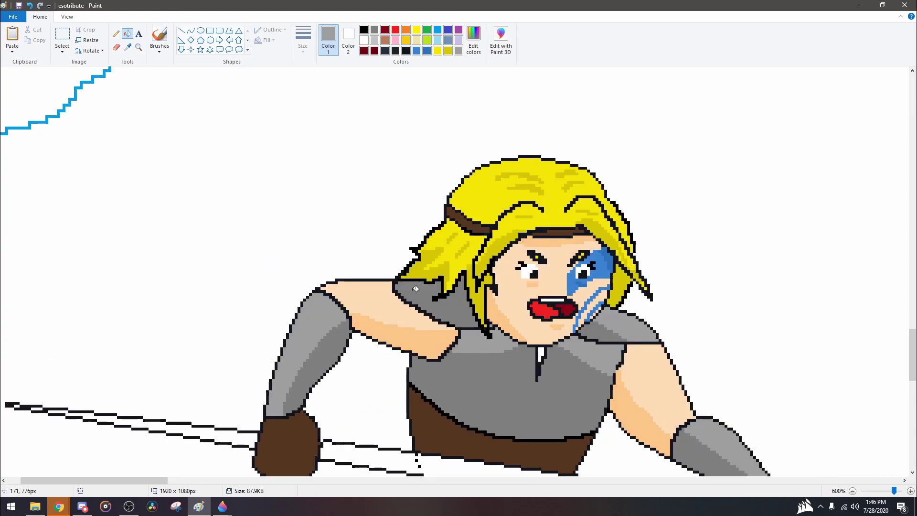
- Mix a darker grey and shade the lower edges of the bracers and the collar beneath the hair
scroll(352, 248, down, 2)
click(473, 38)
click(549, 267)
click(371, 318)
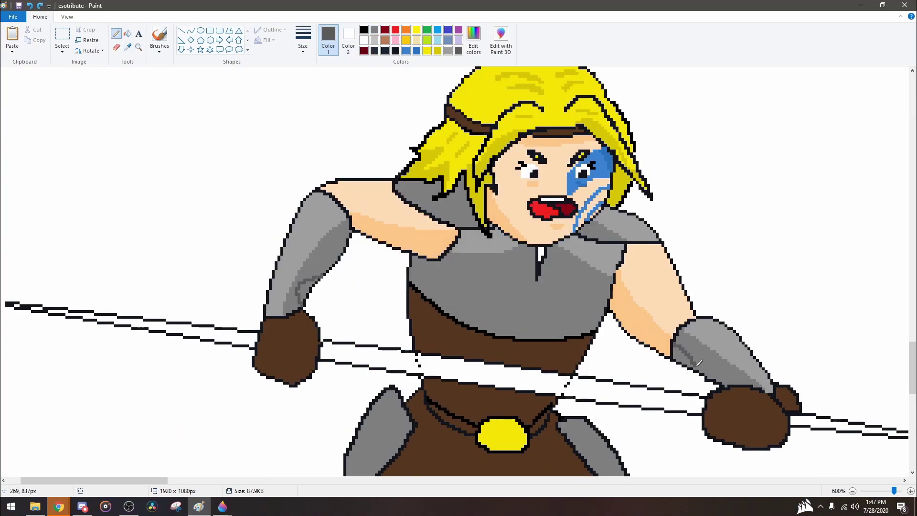
key(f)
click(447, 189)
- Add dark-grey shadows along the breastplate's lower edge and across both hip guards
click(117, 34)
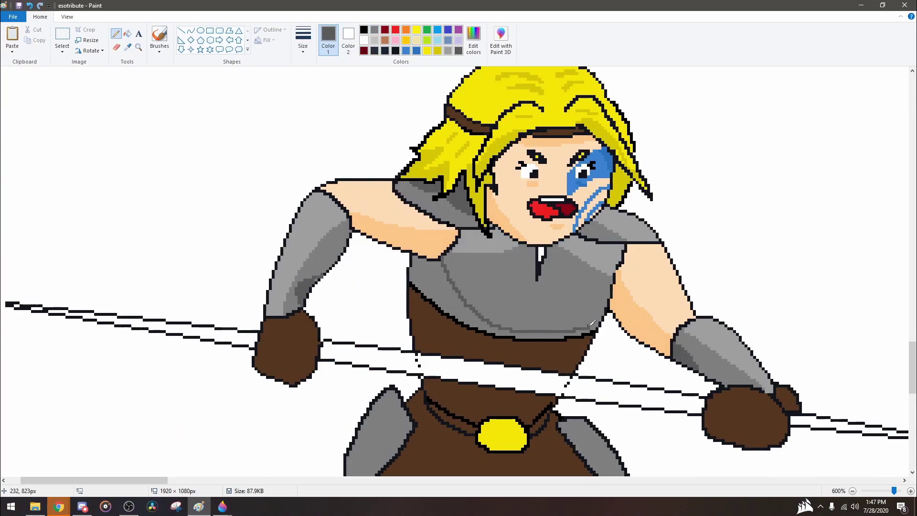
scroll(456, 328, down, 5)
scroll(456, 329, up, 6)
drag(455, 329, 421, 306)
drag(669, 315, 726, 382)
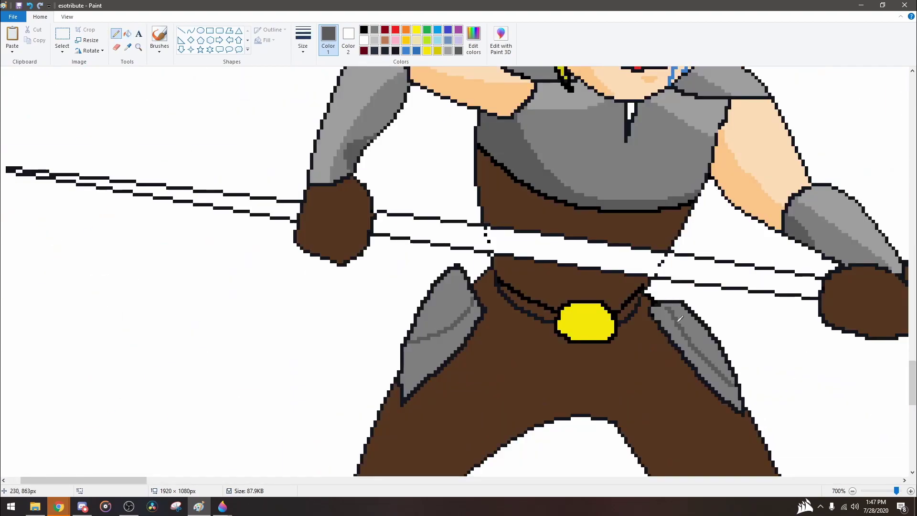
- Sample the trousers' brown, mix a darker shade and draw shadows on the waist and shadow edges on the gloves
click(128, 47)
scroll(403, 96, up, 2)
click(659, 406)
drag(670, 406, 684, 408)
click(474, 38)
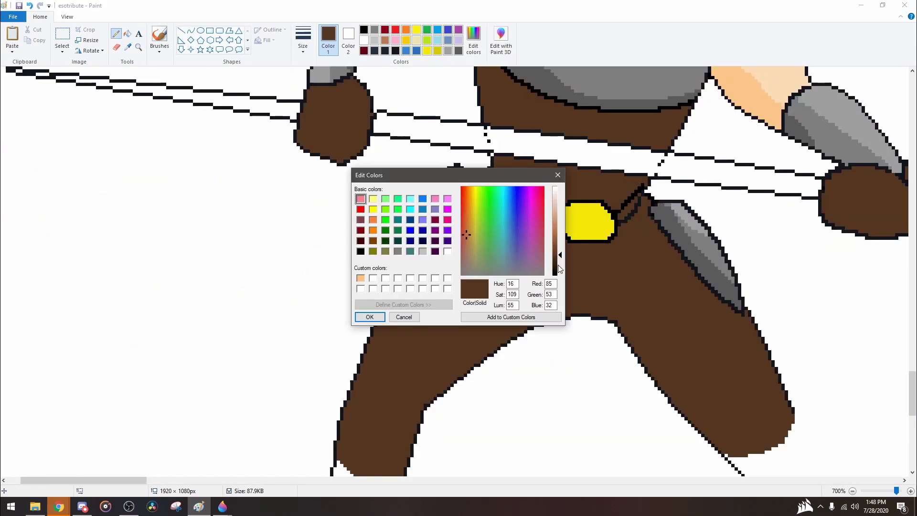
click(369, 316)
scroll(458, 287, down, 2)
drag(372, 194, 349, 237)
mouse_move(480, 183)
mouse_down()
mouse_move(567, 217)
mouse_move(683, 226)
mouse_up()
drag(497, 267, 626, 293)
scroll(497, 233, down, 2)
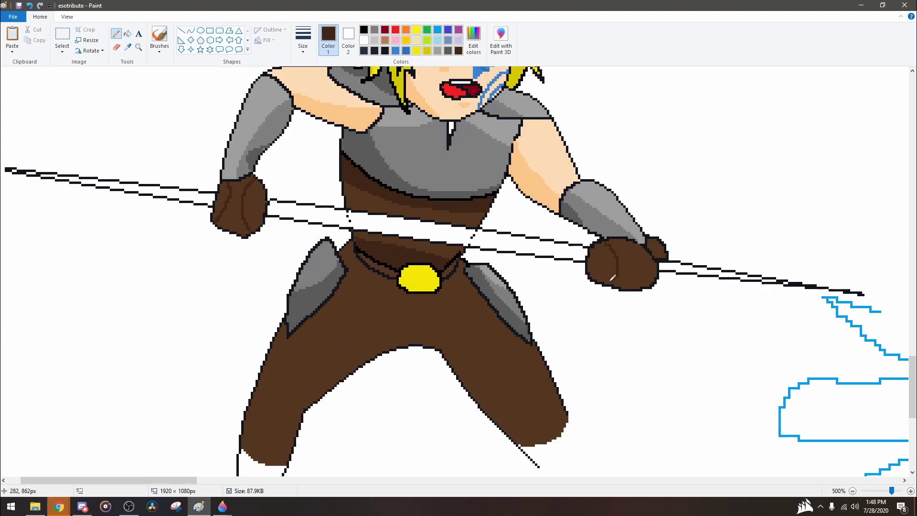
- Fill the shadow areas of both gloves with the darker brown
click(127, 33)
click(228, 210)
click(621, 268)
- Outline and fill dark-brown shadows across the spearman's trouser legs
click(116, 34)
mouse_move(264, 375)
mouse_down()
mouse_move(325, 351)
mouse_move(561, 393)
mouse_up()
click(127, 33)
click(478, 415)
scroll(458, 287, up, 3)
click(474, 39)
click(403, 317)
scroll(330, 327, down, 4)
scroll(61, 333, down, 2)
scroll(62, 333, up, 3)
click(368, 367)
scroll(367, 367, down, 3)
scroll(311, 272, up, 3)
- Mix a lighter reddish brown and add highlights to the spearman's gloves and waist
click(473, 38)
click(371, 318)
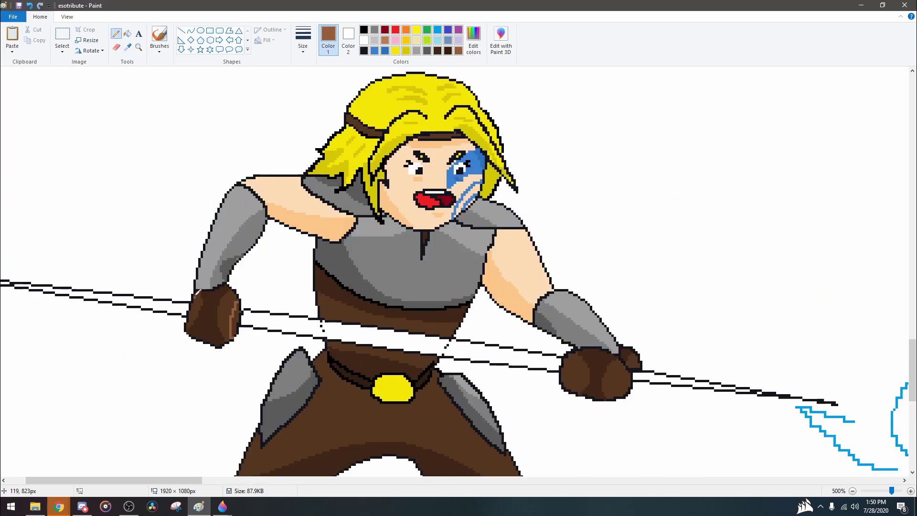
drag(387, 318, 456, 329)
drag(328, 340, 429, 360)
click(127, 33)
click(401, 325)
scroll(565, 368, down, 3)
scroll(565, 369, up, 3)
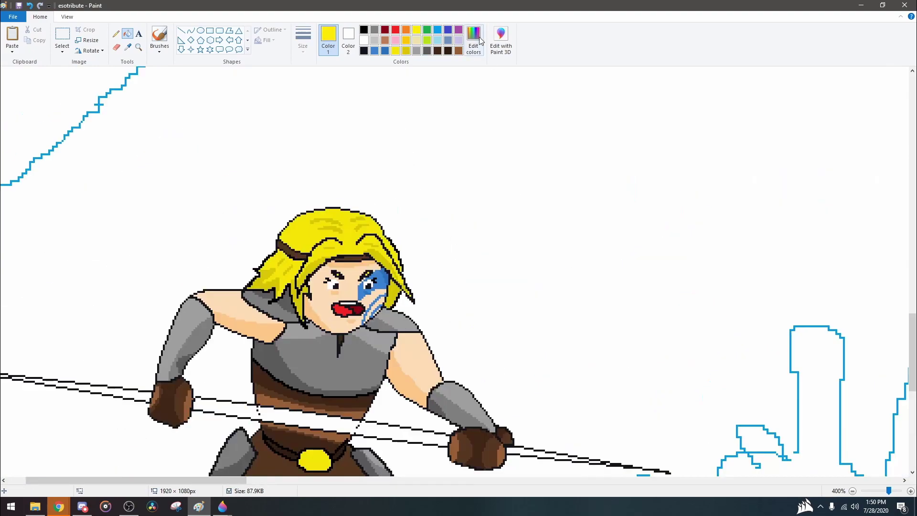
- Mix pale yellow shades, colour the spear shaft with lighter streaks, and dot pale specks over the gloves and waist
click(473, 38)
click(371, 317)
click(501, 356)
scroll(565, 369, up, 1)
click(473, 38)
click(370, 317)
click(116, 33)
drag(341, 302, 495, 325)
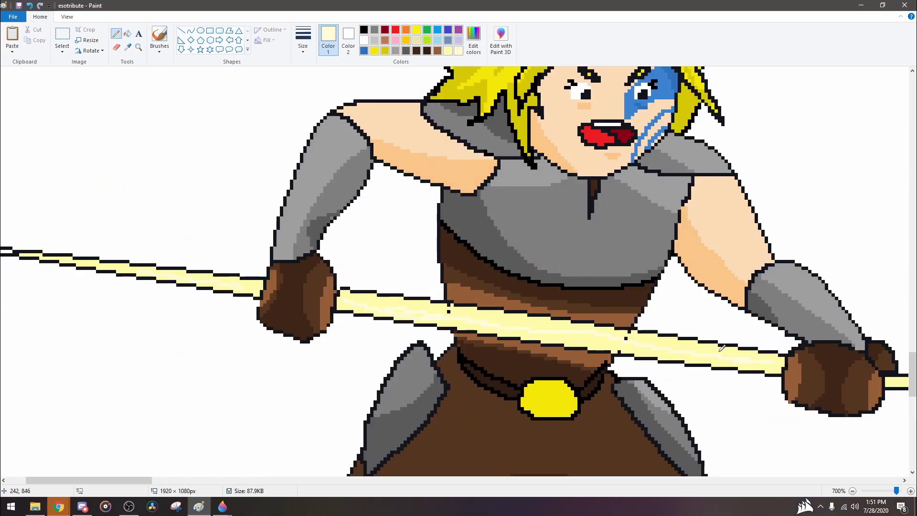
scroll(316, 296, down, 2)
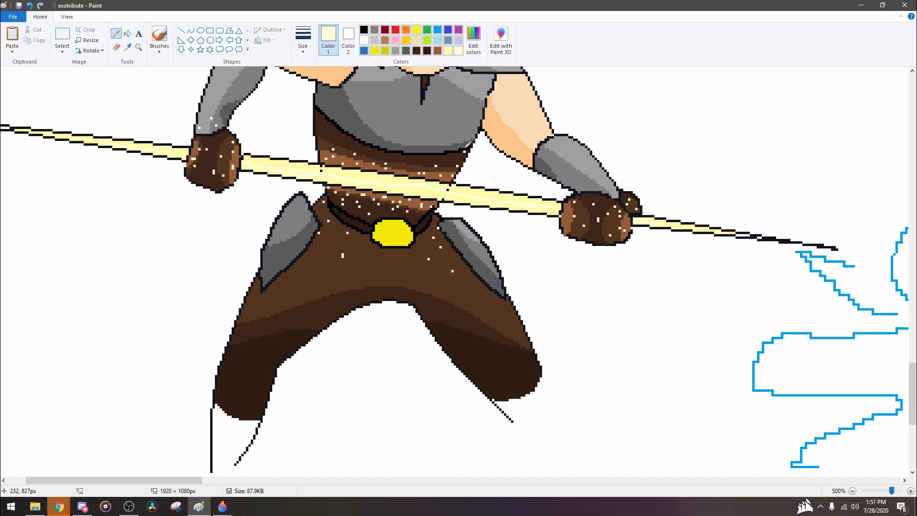
- Outline the spider's head, eyes, thorax and rounded abdomen in black over the blue sketch beside the hill
scroll(318, 284, down, 4)
scroll(201, 357, up, 3)
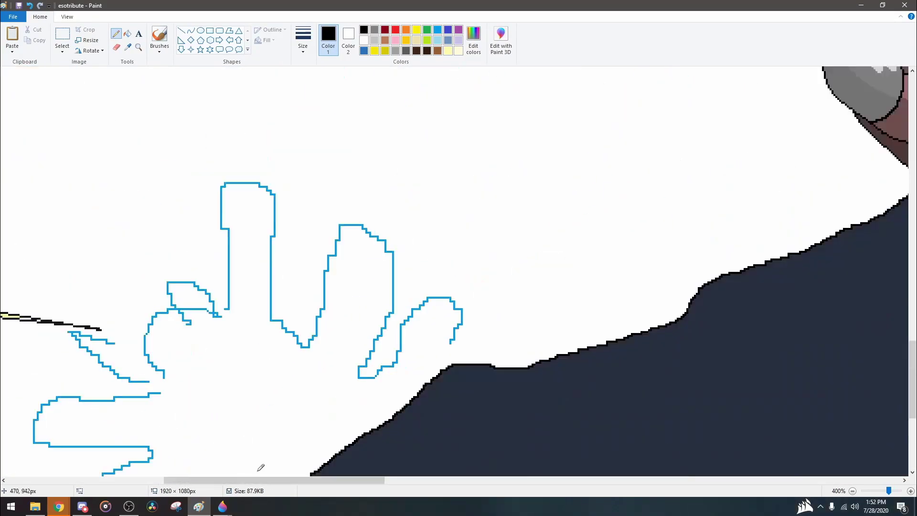
scroll(246, 433, down, 1)
drag(406, 351, 410, 347)
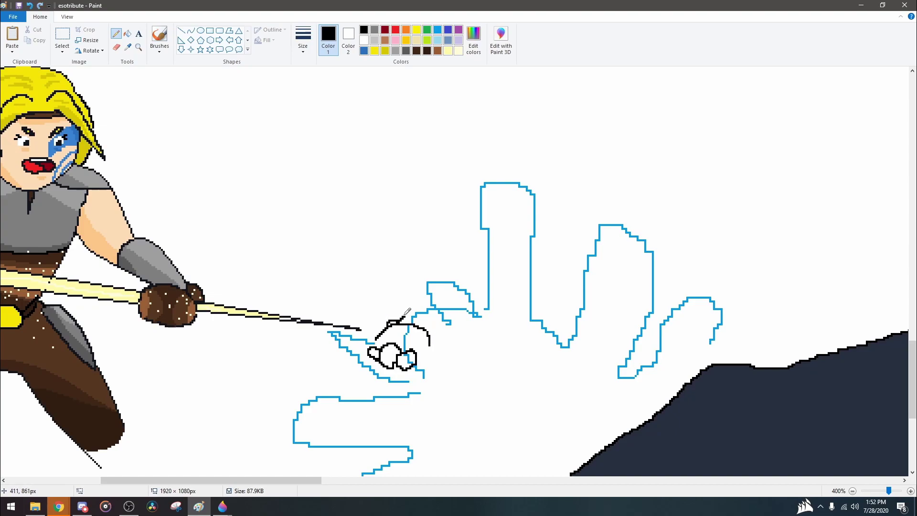
drag(492, 333, 471, 402)
scroll(471, 402, down, 3)
drag(472, 200, 640, 224)
- Draw the outer lines of the spider's two front legs, its fangs, and three jointed legs behind the body
scroll(416, 334, up, 2)
drag(339, 256, 313, 408)
drag(459, 330, 380, 411)
drag(370, 209, 380, 224)
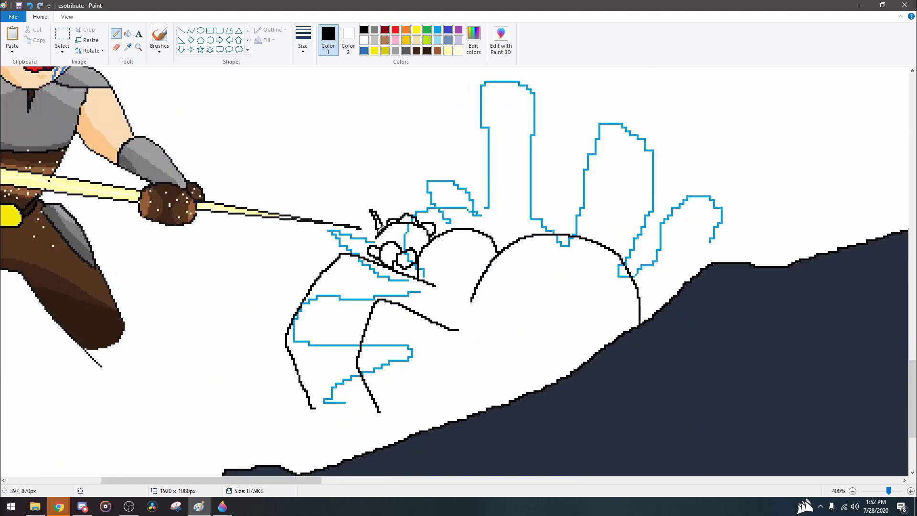
mouse_move(478, 228)
mouse_down()
mouse_move(595, 228)
mouse_move(666, 265)
mouse_move(621, 216)
mouse_move(664, 302)
mouse_up()
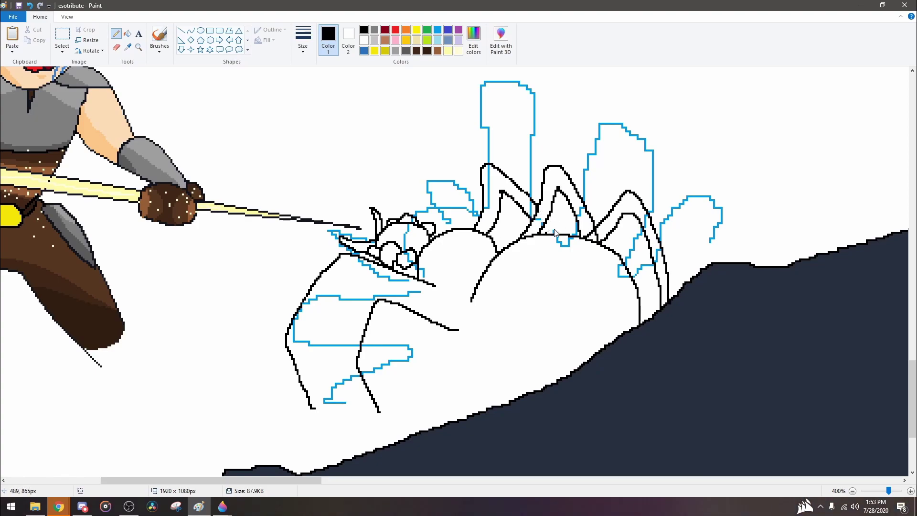
- Draw the third near leg, complete the double outlines of the front legs and join the thorax underside
drag(459, 319, 444, 421)
drag(444, 334, 459, 329)
drag(380, 411, 386, 427)
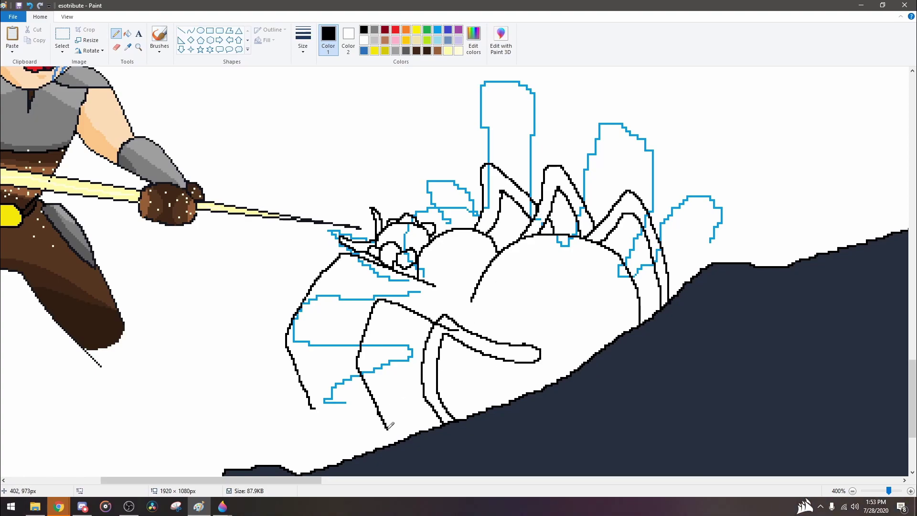
drag(408, 322, 428, 334)
mouse_move(324, 408)
mouse_down()
mouse_move(305, 305)
mouse_move(442, 303)
mouse_up()
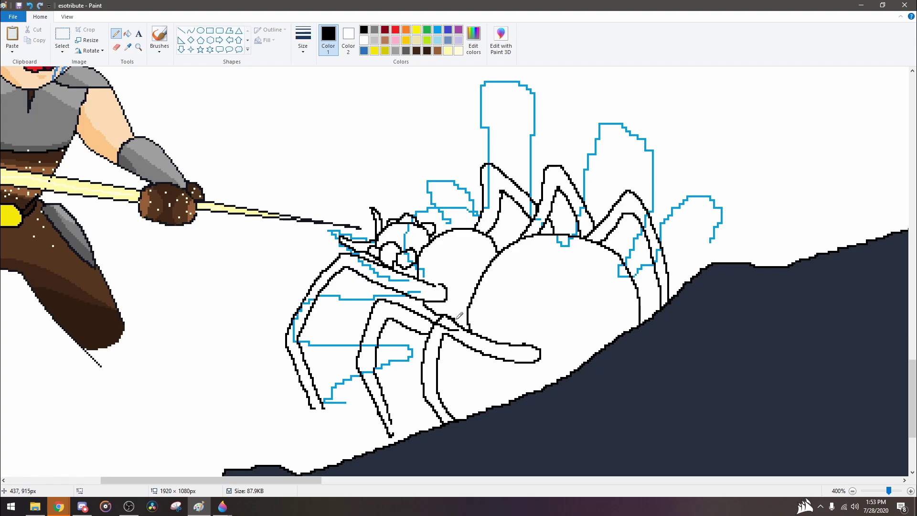
key(ctrl+z)
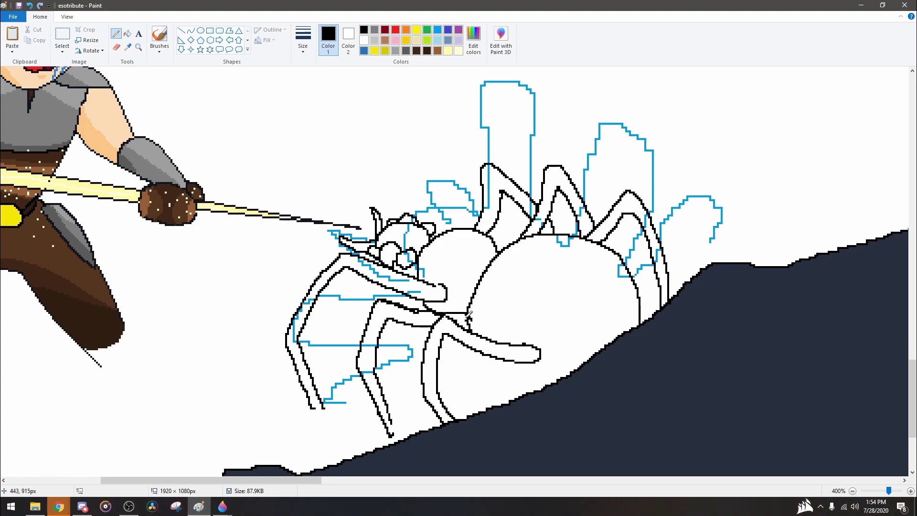
scroll(420, 310, down, 1)
scroll(402, 348, up, 1)
scroll(474, 451, left, 5)
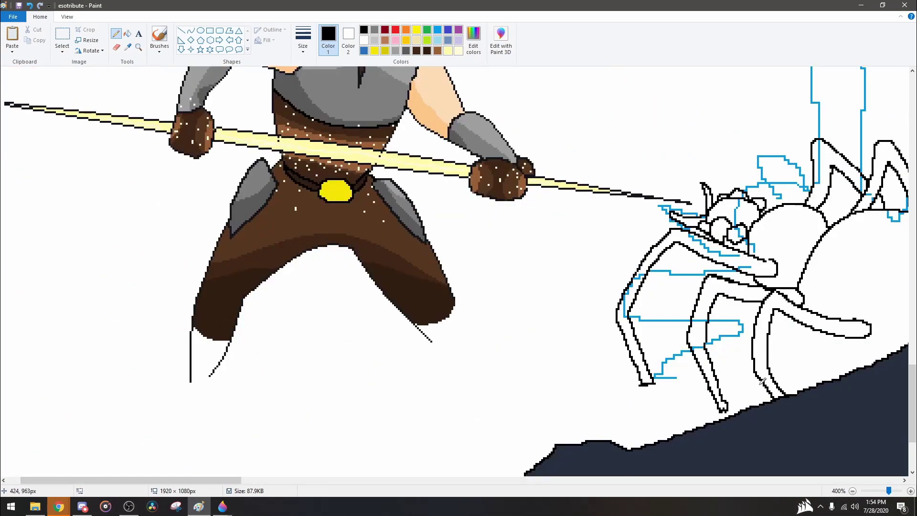
- Erase only the light-blue sketch lines around the spider, keeping its black outlines
scroll(763, 381, right, 10)
click(438, 29)
click(116, 46)
drag(310, 220, 198, 362)
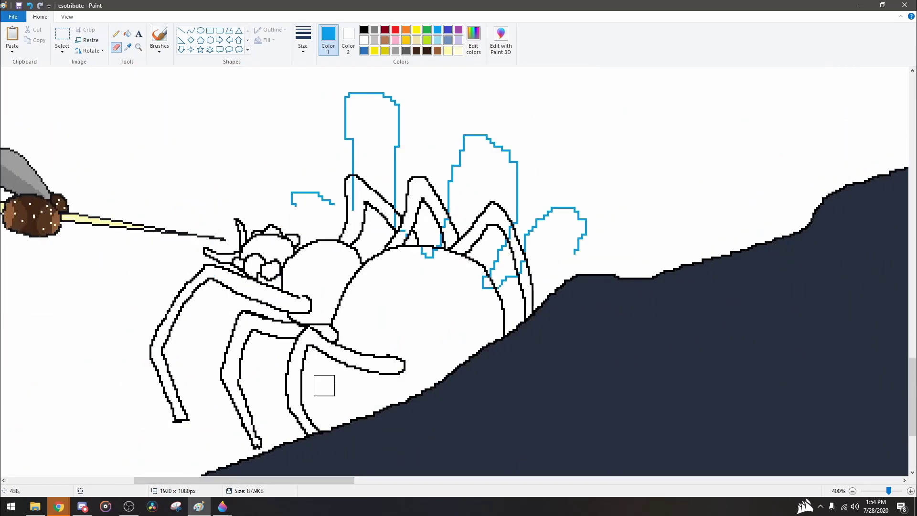
drag(492, 239, 279, 103)
- Fill the spider's head, thorax and front leg with grey, and draw the missing lower edge of the abdomen in black
click(374, 29)
click(127, 33)
click(320, 277)
click(379, 317)
key(ctrl+z)
click(116, 34)
drag(337, 363, 382, 408)
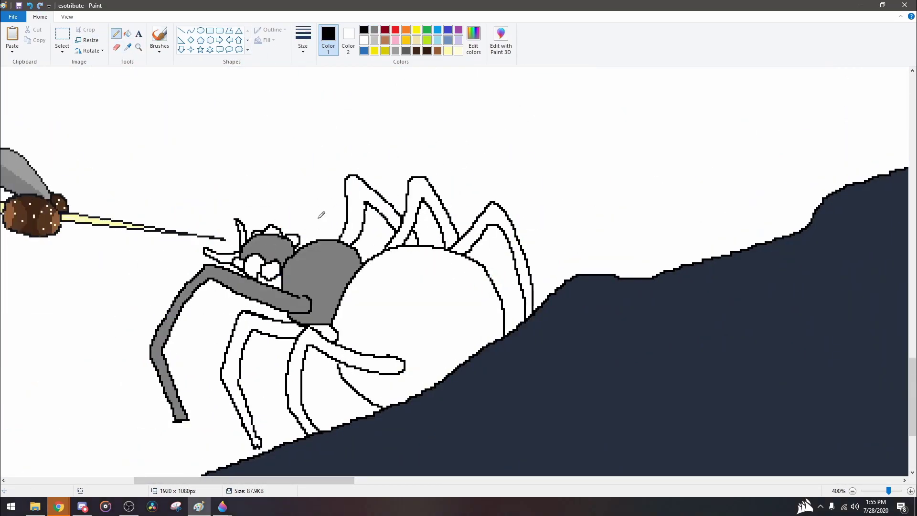
- Fill the spider's abdomen and remaining legs with the same grey
click(127, 33)
click(375, 29)
click(420, 305)
click(413, 239)
click(393, 214)
click(358, 361)
click(524, 277)
scroll(189, 309, down, 2)
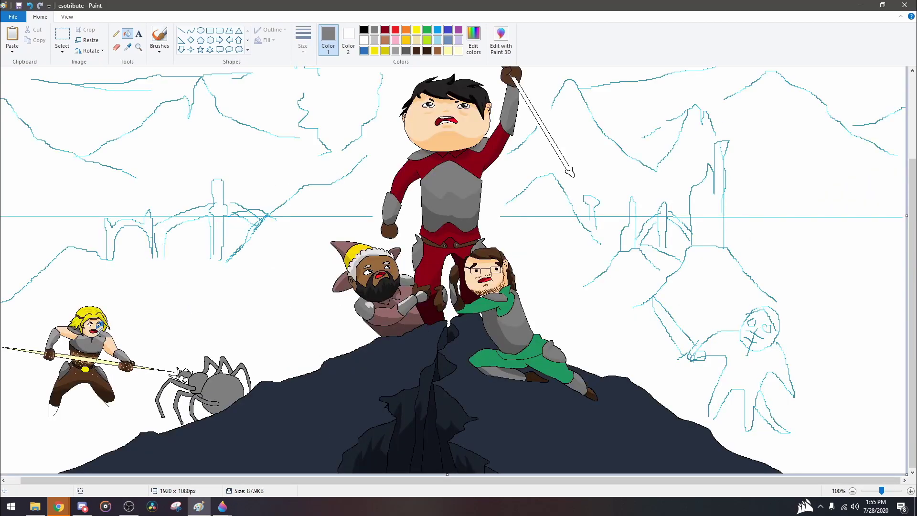
- Ink the rocky ridge line in black above the spearman, following the blue sketch to the ruined bridge
scroll(181, 371, up, 6)
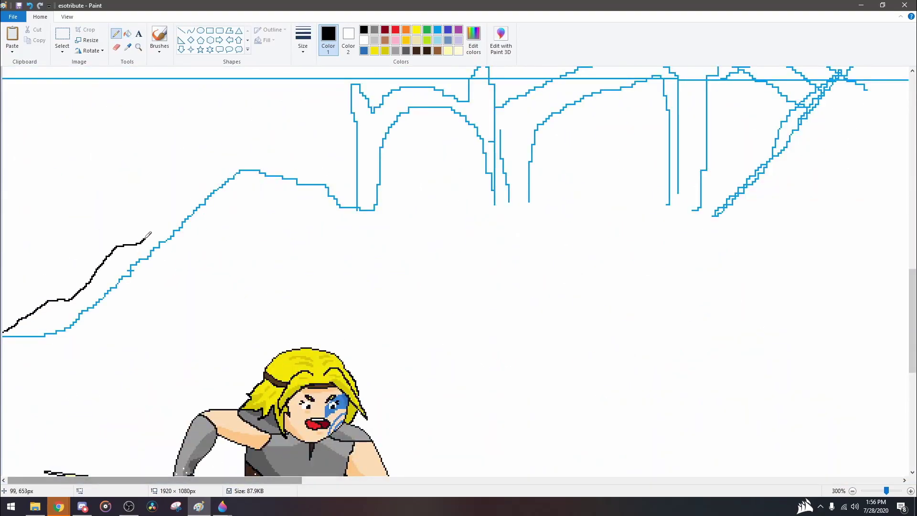
drag(258, 165, 351, 208)
scroll(351, 209, up, 3)
click(181, 30)
mouse_move(357, 309)
mouse_down()
mouse_move(358, 218)
mouse_move(371, 234)
mouse_move(367, 193)
mouse_move(474, 206)
mouse_up()
key(ctrl+z)
- Ink the ruined bridge's first pillar and rounded arch in black with the Curve tool and pencil
click(190, 30)
drag(374, 312, 378, 220)
drag(375, 268, 370, 239)
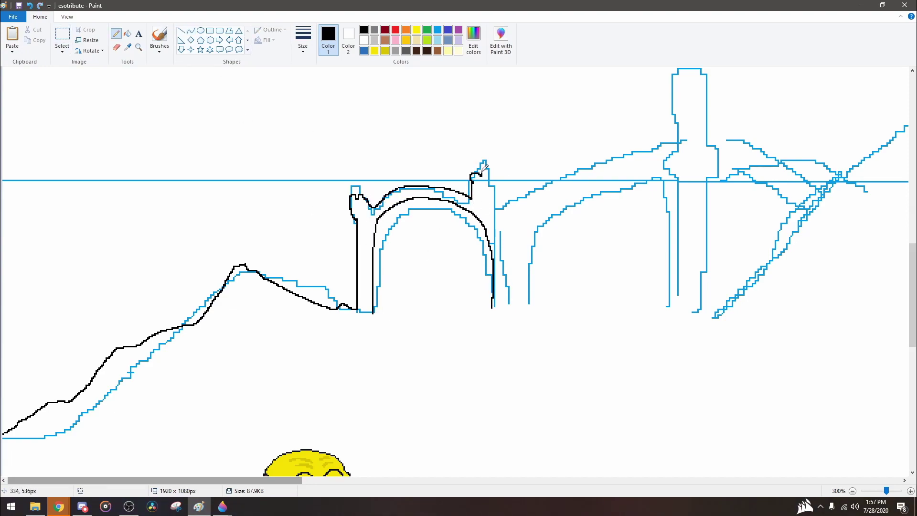
- Draw the bridge's larger second span with curved upper and lower lines, and close the arch opening with the pencil
drag(496, 206, 682, 147)
drag(504, 233, 682, 167)
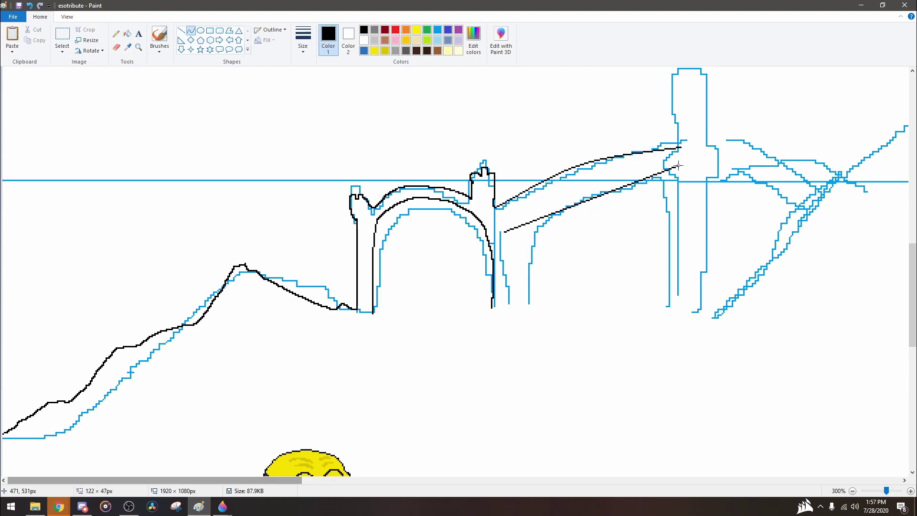
drag(514, 238, 517, 284)
drag(527, 232, 528, 232)
click(116, 34)
scroll(692, 172, up, 3)
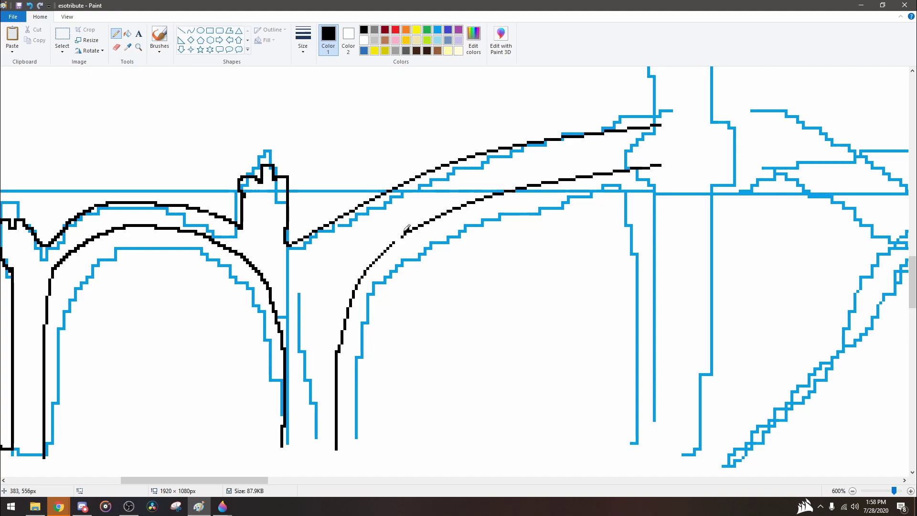
scroll(402, 233, down, 2)
scroll(120, 473, left, 2)
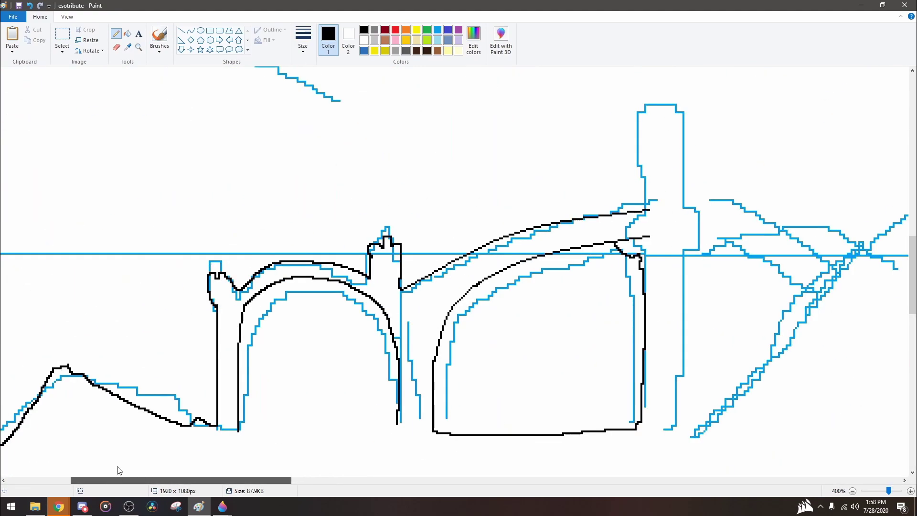
- Outline the bridge's tall broken tower in black above the second span
scroll(344, 233, right, 5)
drag(341, 179, 353, 71)
scroll(353, 72, up, 3)
drag(368, 262, 383, 403)
- Draw the bridge's last arch beyond the tower, joining it to the jagged rocky slope
scroll(383, 403, down, 3)
drag(384, 198, 449, 218)
mouse_move(385, 430)
mouse_down()
mouse_move(389, 341)
mouse_move(469, 326)
mouse_up()
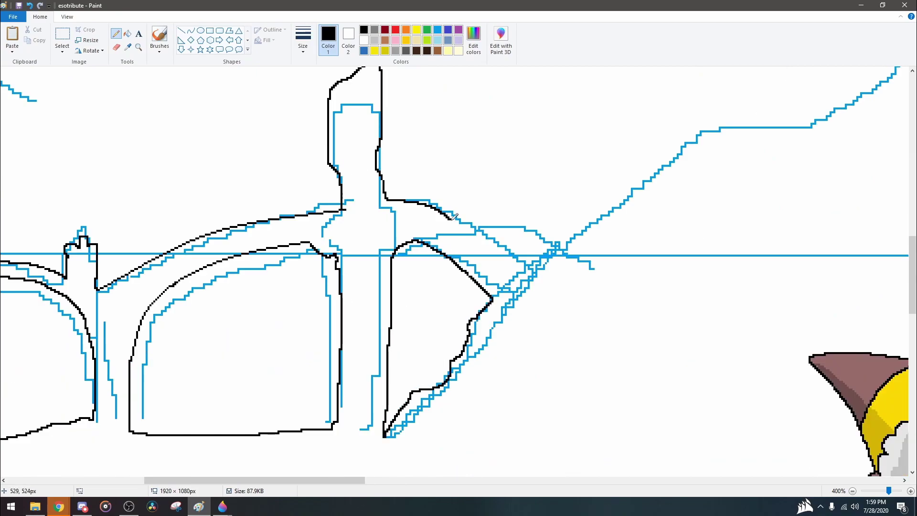
drag(386, 206, 484, 236)
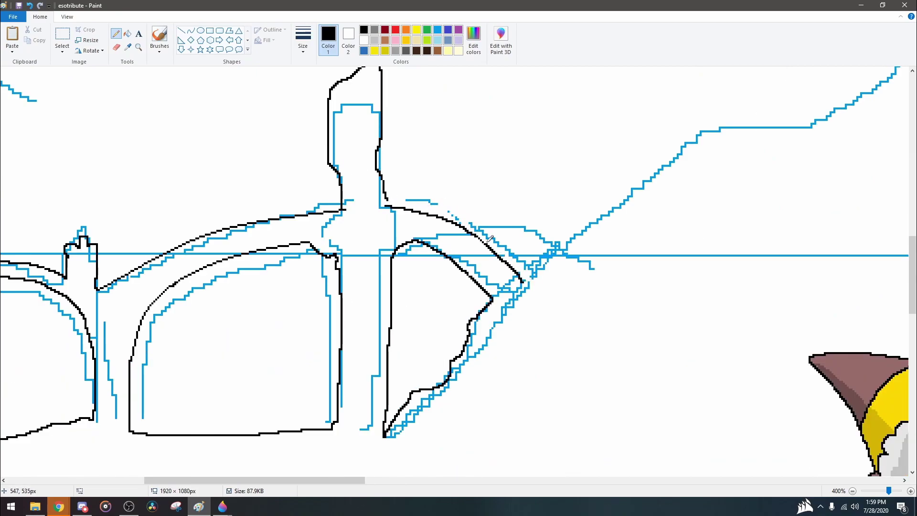
- Ink the jagged mountain ridge in black from the end of the bridge up to the hero's head
scroll(491, 237, down, 3)
scroll(305, 359, up, 4)
scroll(379, 180, right, 5)
drag(48, 458, 380, 181)
scroll(379, 180, right, 3)
drag(530, 306, 801, 134)
- Erase the light-blue sketch lines around the inked bridge, tower and ridge
scroll(717, 193, down, 3)
scroll(354, 368, down, 3)
scroll(221, 297, down, 1)
scroll(221, 298, down, 1)
scroll(158, 325, up, 3)
scroll(157, 324, down, 3)
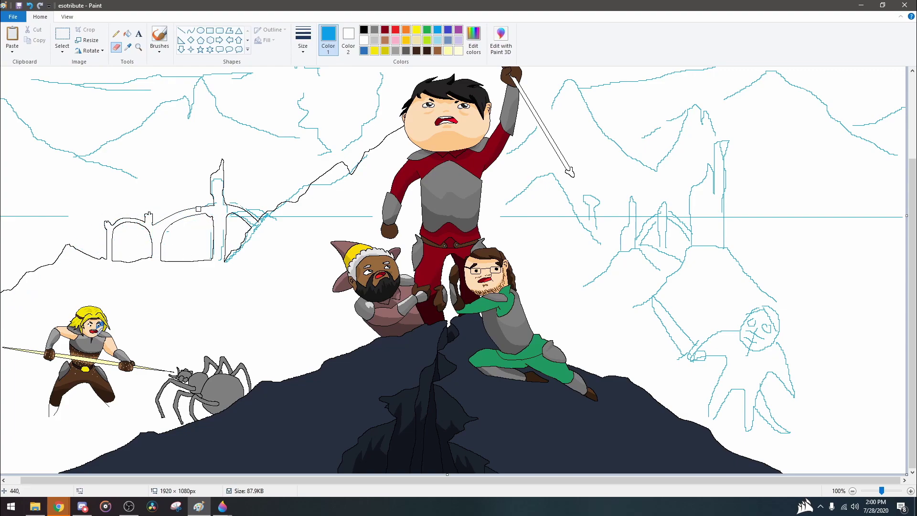
- Mix a lighter slate blue from the hill's colour and fill the land and bridge behind the spearman
click(474, 39)
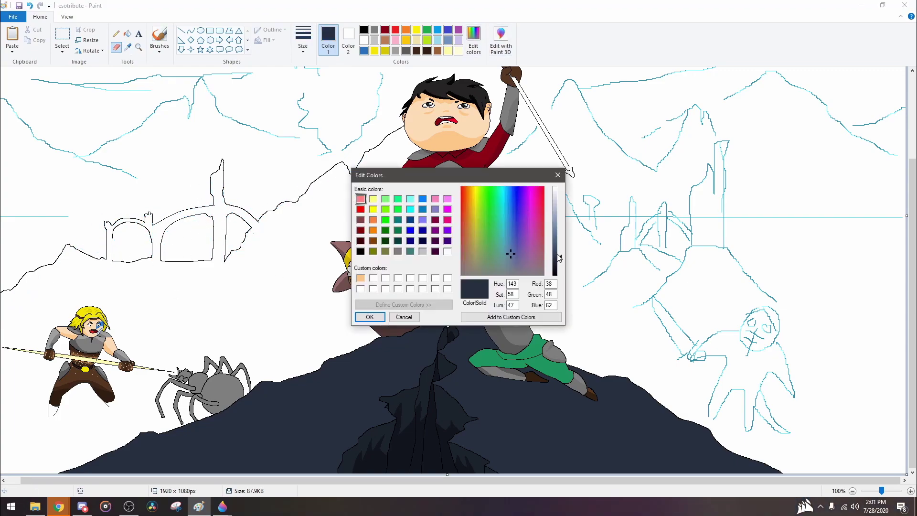
click(364, 316)
click(127, 33)
click(231, 301)
- Fill the white gaps between the spider's legs and around its head with the slate blue
scroll(86, 368, up, 5)
scroll(480, 456, down, 5)
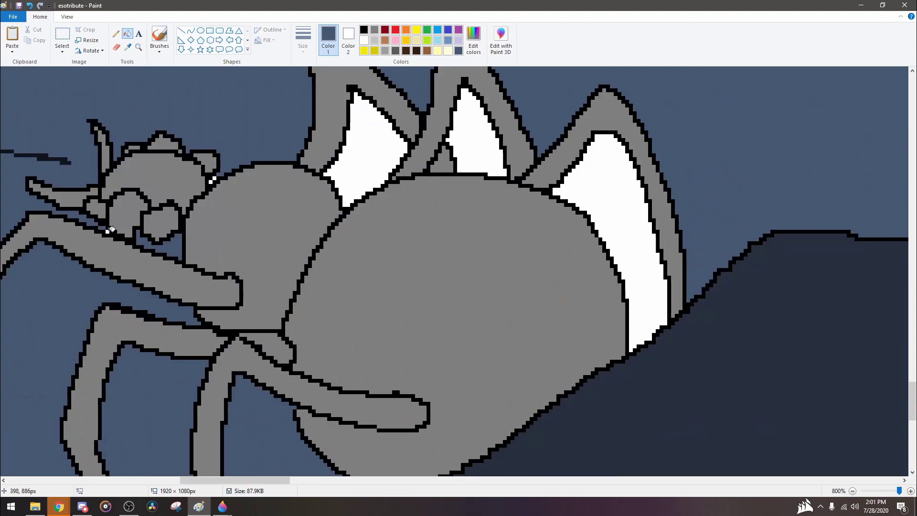
scroll(473, 145, down, 2)
scroll(90, 383, down, 2)
scroll(407, 349, up, 1)
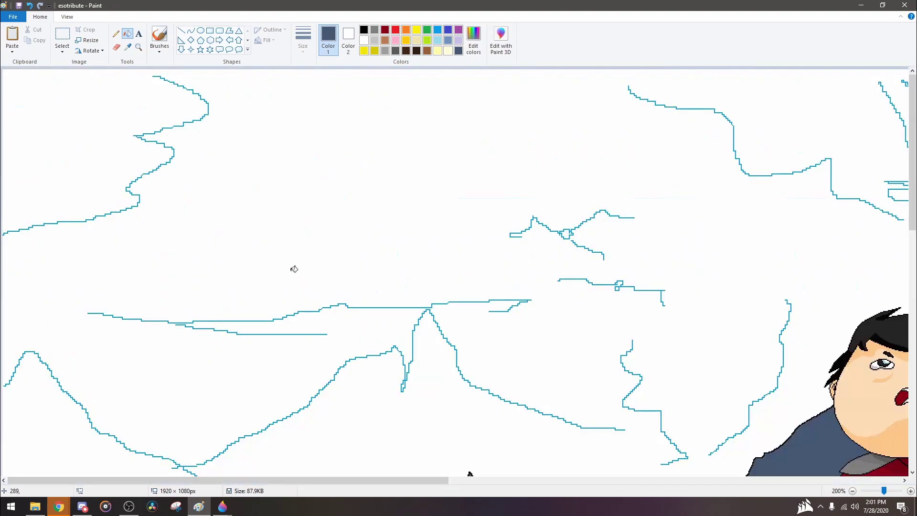
- Brush slate blue over the unfinished line ends below the spearman's trouser legs
scroll(273, 249, down, 6)
scroll(158, 81, left, 5)
click(159, 50)
click(162, 86)
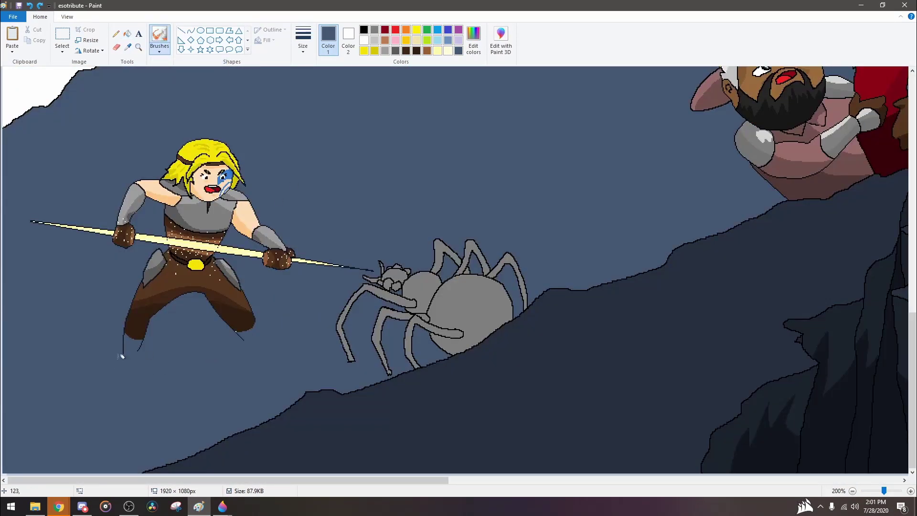
drag(143, 351, 129, 316)
scroll(143, 343, down, 1)
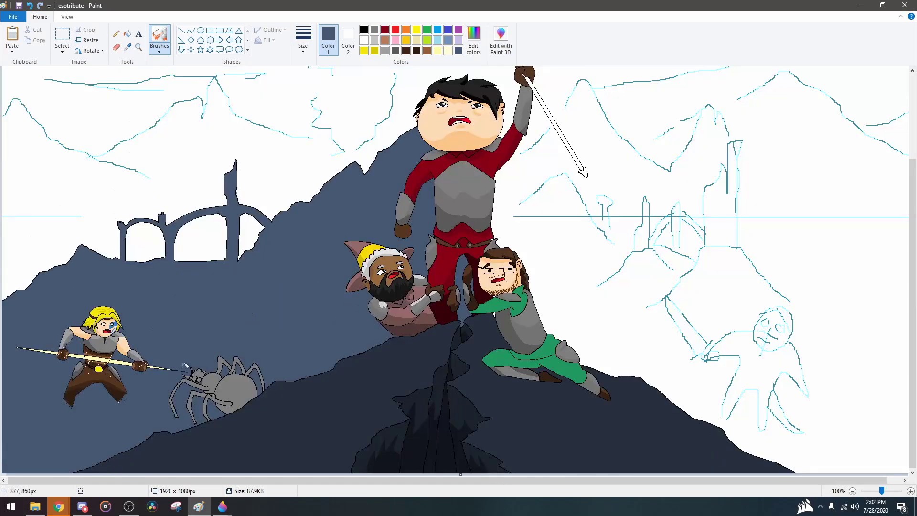
- Fill the leftover white gaps around the hero and his followers with the slate blue
scroll(258, 426, up, 3)
scroll(258, 426, down, 1)
scroll(525, 385, down, 3)
scroll(525, 381, up, 3)
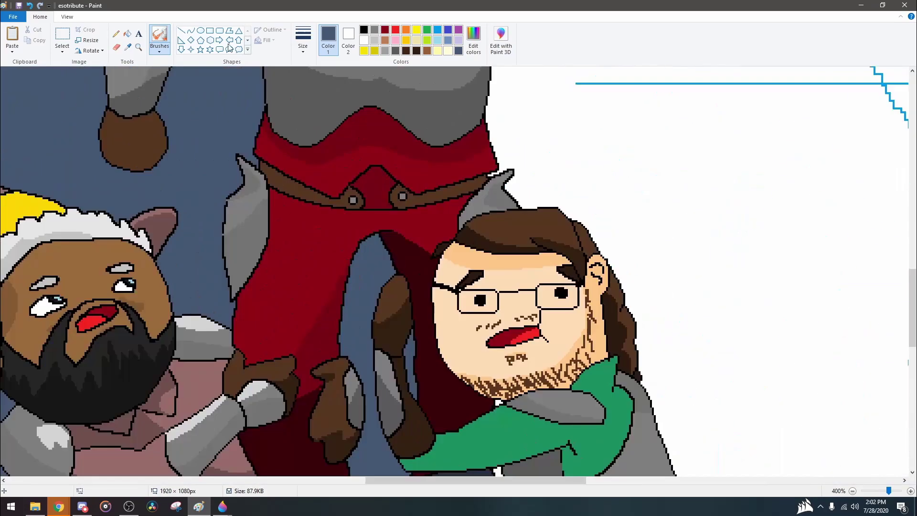
click(127, 33)
scroll(475, 372, down, 2)
drag(452, 481, 583, 480)
scroll(401, 234, down, 5)
- Sample the crevice's dark shade and draw cast shadows on the hilltop beneath both followers
click(115, 34)
click(128, 47)
click(402, 234)
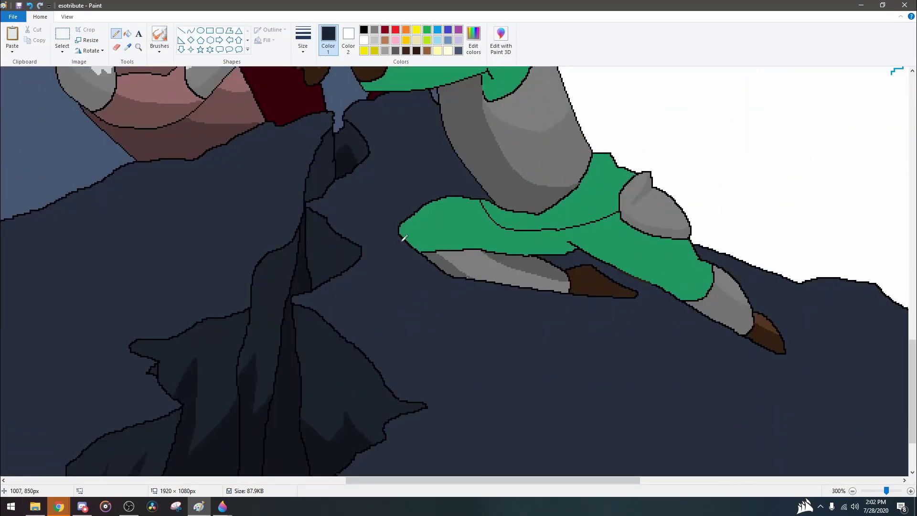
scroll(113, 277, up, 3)
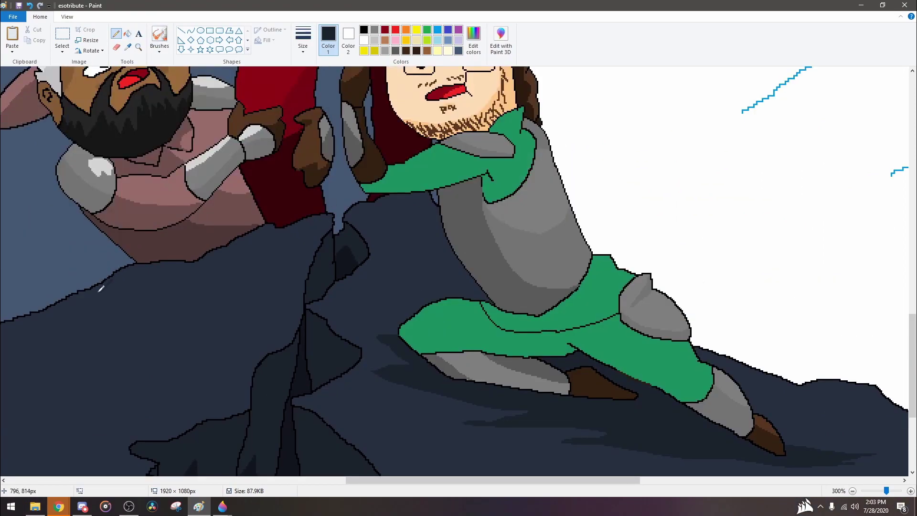
scroll(372, 256, down, 2)
scroll(522, 287, up, 1)
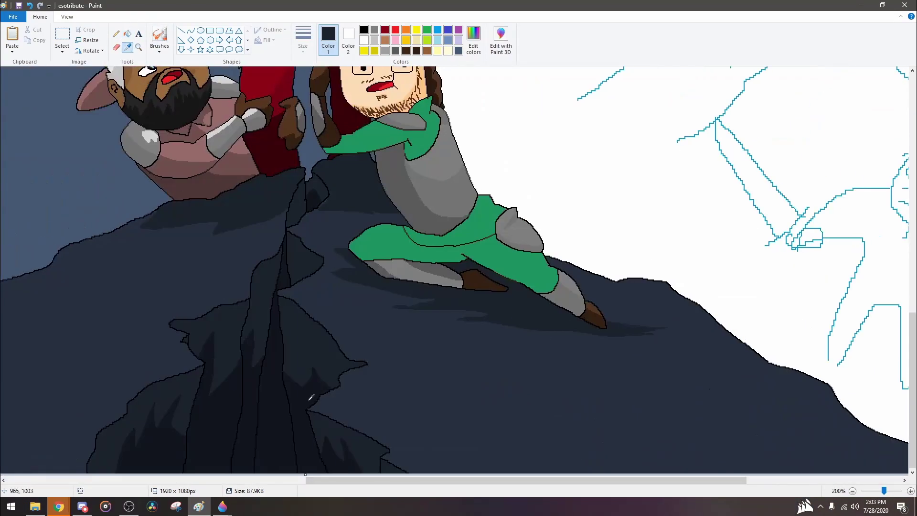
- Pick the dark navy rock colour and outline jagged shadow patches on the blue mountainside below the ruined arches
scroll(551, 300, down, 2)
scroll(96, 210, up, 2)
mouse_move(162, 221)
mouse_down()
mouse_move(205, 267)
mouse_move(349, 276)
mouse_move(276, 411)
mouse_up()
scroll(441, 266, up, 3)
scroll(191, 350, up, 3)
scroll(276, 397, down, 3)
scroll(416, 401, up, 2)
scroll(500, 288, up, 1)
click(127, 34)
scroll(355, 389, up, 1)
click(116, 33)
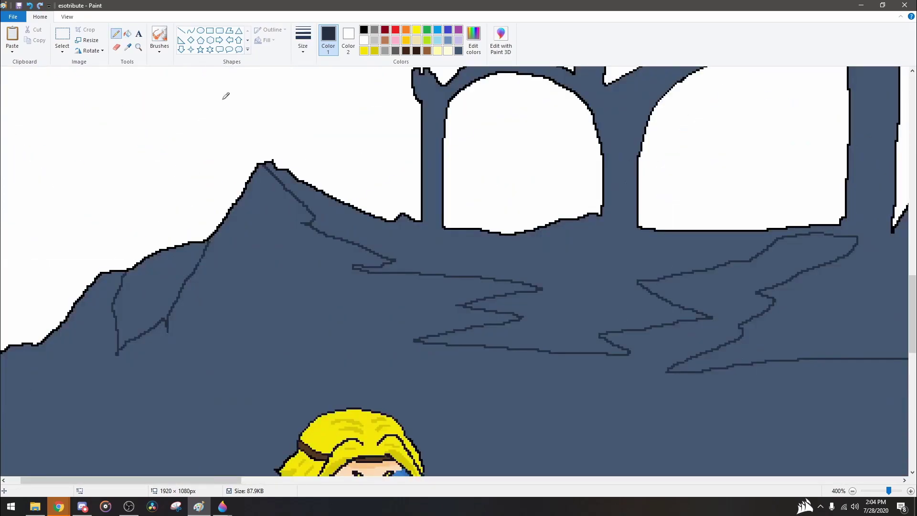
- Outline the slope shadow behind the red-clad knight and fill the mountainside shadow areas with dark navy
scroll(309, 155, down, 2)
scroll(383, 452, up, 1)
scroll(508, 217, up, 1)
drag(508, 218, 511, 277)
scroll(471, 401, down, 2)
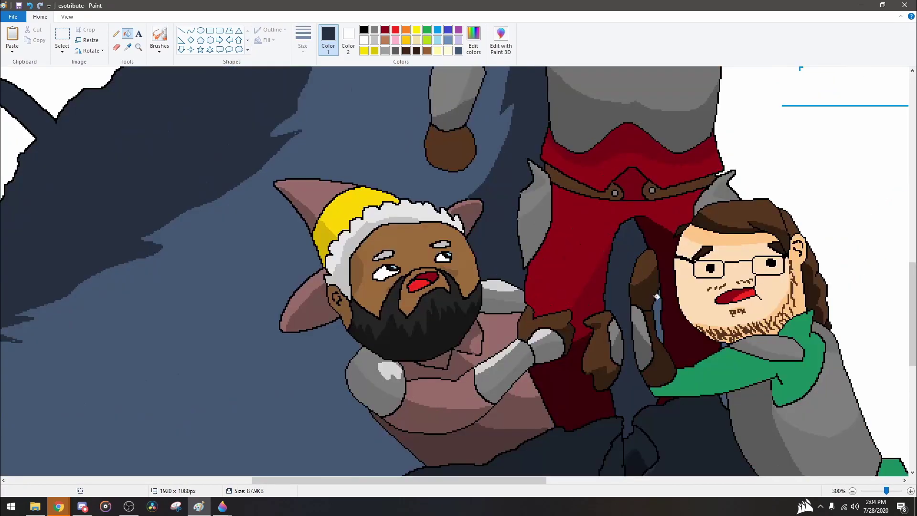
- Outline a near-black shadow along the ground under the ruined arches and fill the bridge silhouette with the same colour
click(128, 47)
click(96, 239)
scroll(375, 347, up, 3)
mouse_move(376, 348)
mouse_down()
mouse_move(456, 380)
mouse_move(704, 374)
mouse_up()
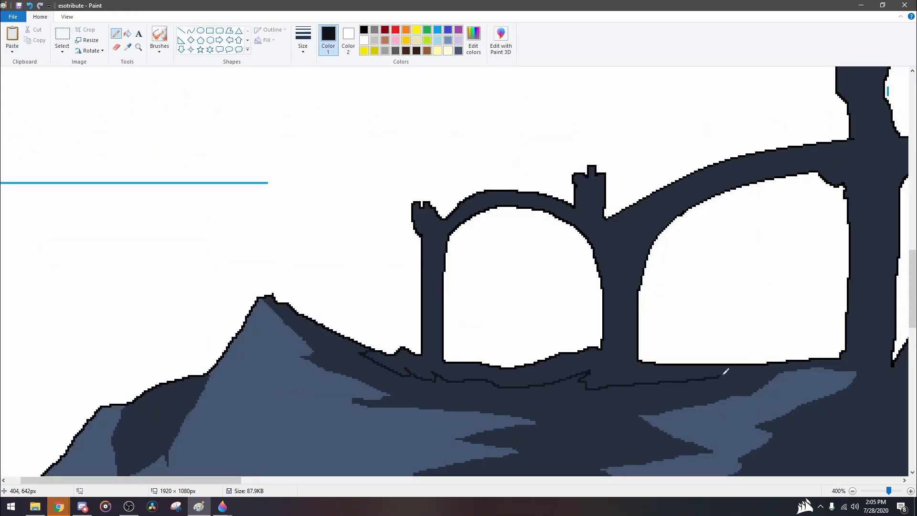
scroll(704, 375, down, 2)
scroll(53, 379, up, 2)
scroll(117, 369, down, 2)
scroll(314, 242, up, 1)
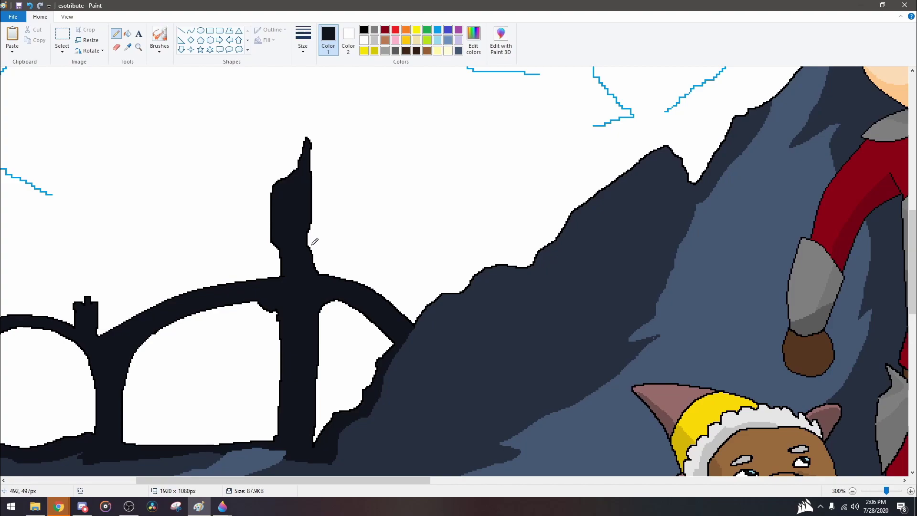
- Outline curved bands in the lower-left corner of the blue hill and fill them with a darker slate blue
scroll(315, 242, down, 2)
scroll(203, 83, up, 1)
drag(17, 264, 237, 429)
click(127, 46)
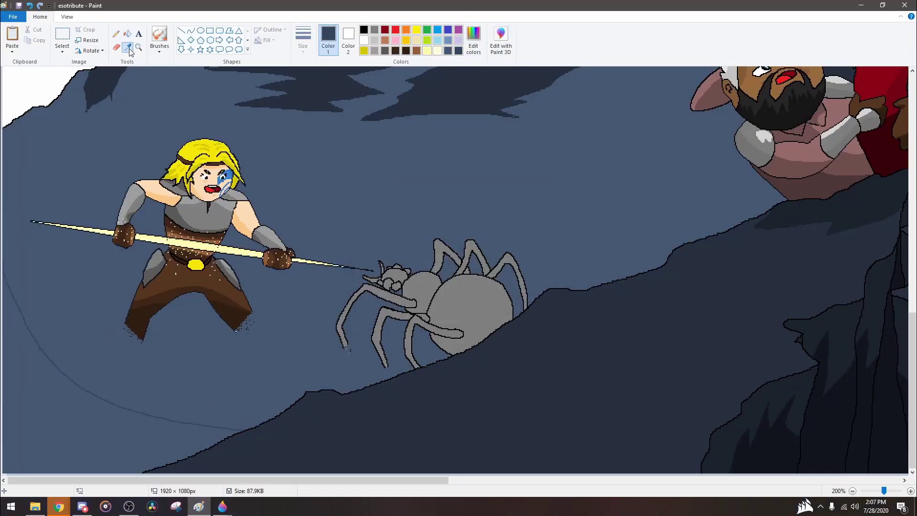
key(ctrl+z)
click(473, 41)
click(368, 317)
click(128, 34)
scroll(400, 363, up, 3)
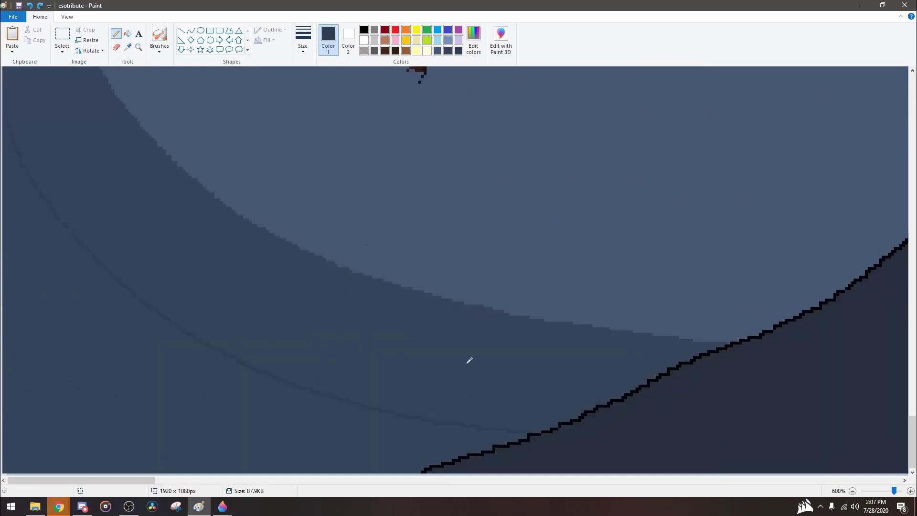
scroll(20, 400, down, 5)
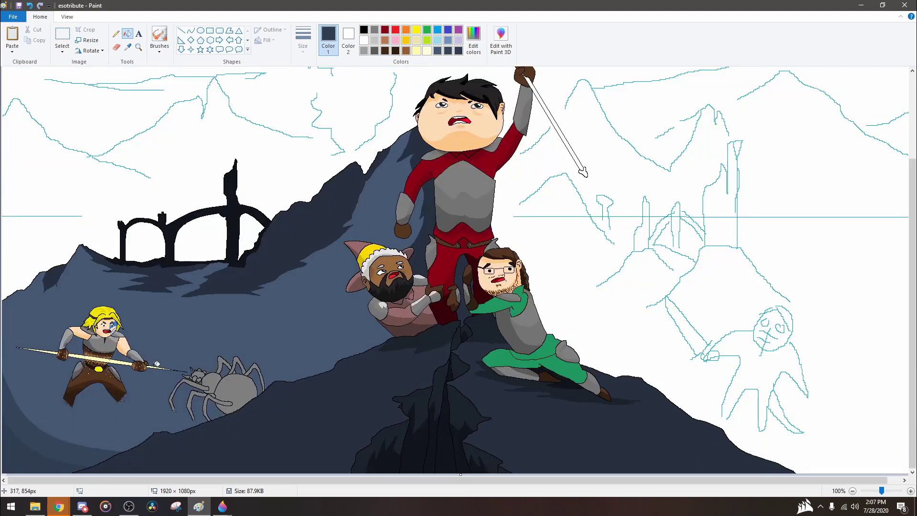
- Outline shadow areas in darker green on the kneeling figure's sleeve and trousers and fill them
scroll(559, 320, up, 2)
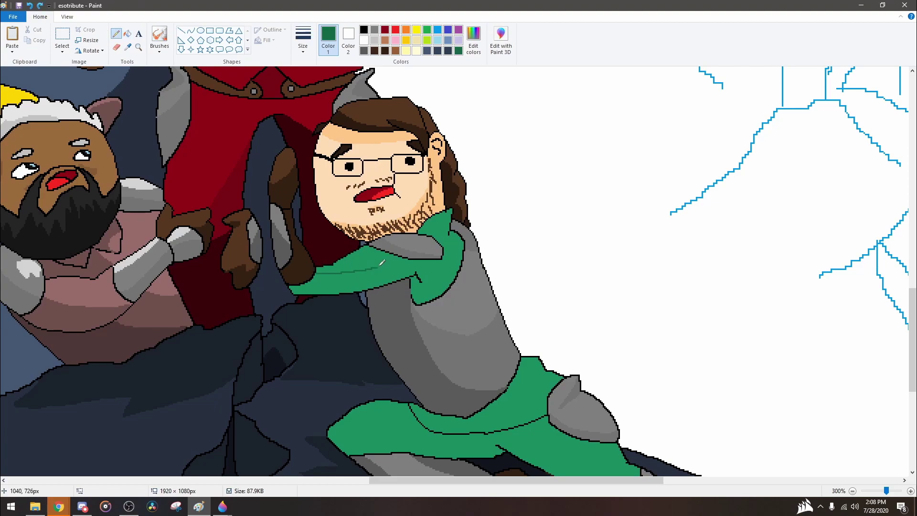
click(386, 277)
scroll(421, 301, down, 2)
click(456, 326)
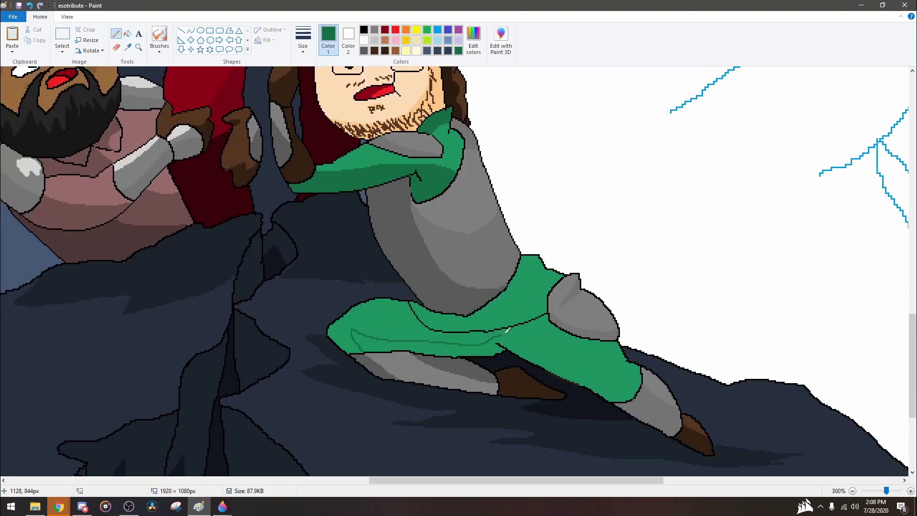
click(537, 297)
scroll(537, 297, down, 2)
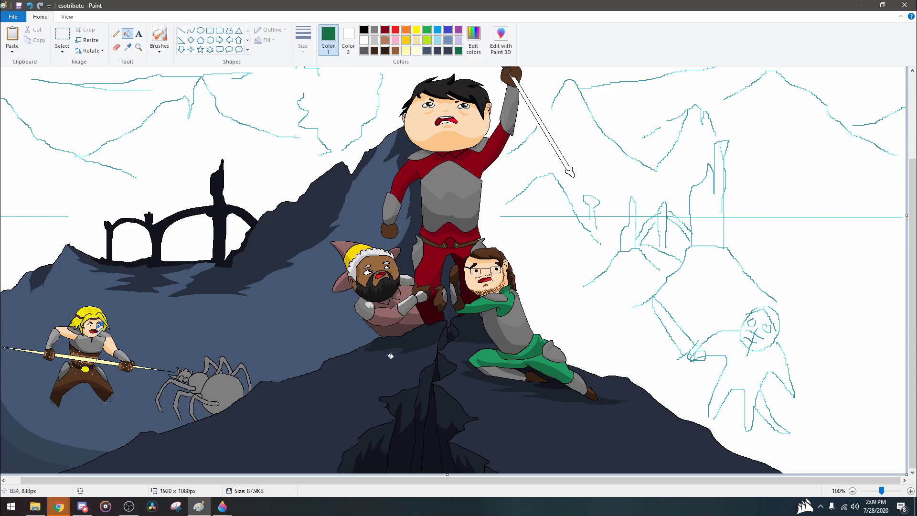
- Mix a pale blue-grey and outline the first puffs of a cloud beside the blond warrior's left-hand foot
click(98, 419)
key(ctrl+z)
click(473, 38)
click(370, 316)
scroll(95, 421, up, 3)
click(116, 34)
mouse_move(213, 312)
mouse_down()
mouse_move(184, 251)
mouse_move(47, 269)
mouse_up()
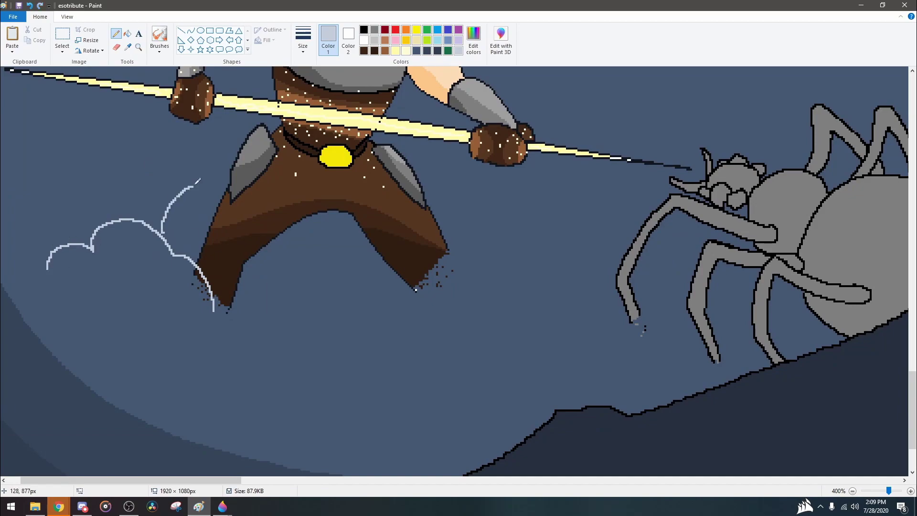
- Outline rounded cloud puffs between and around the warrior's feet in the pale blue-grey
drag(192, 340, 277, 307)
drag(249, 299, 305, 260)
drag(381, 350, 461, 301)
drag(433, 284, 500, 227)
mouse_move(306, 260)
mouse_down()
mouse_move(337, 321)
mouse_move(396, 296)
mouse_up()
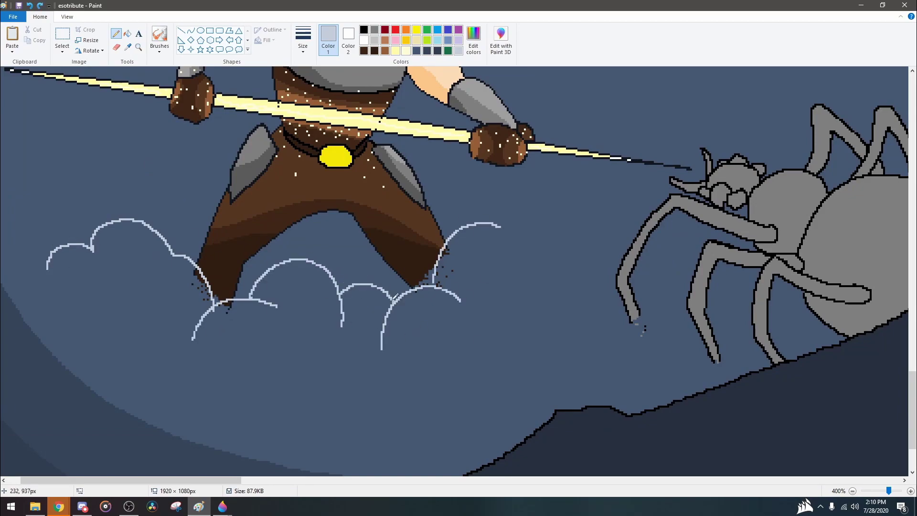
- Extend the cloud outline across the spider's legs to the rock and out to the canvas's left edge
scroll(399, 389, down, 2)
drag(377, 356, 254, 409)
drag(538, 181, 682, 207)
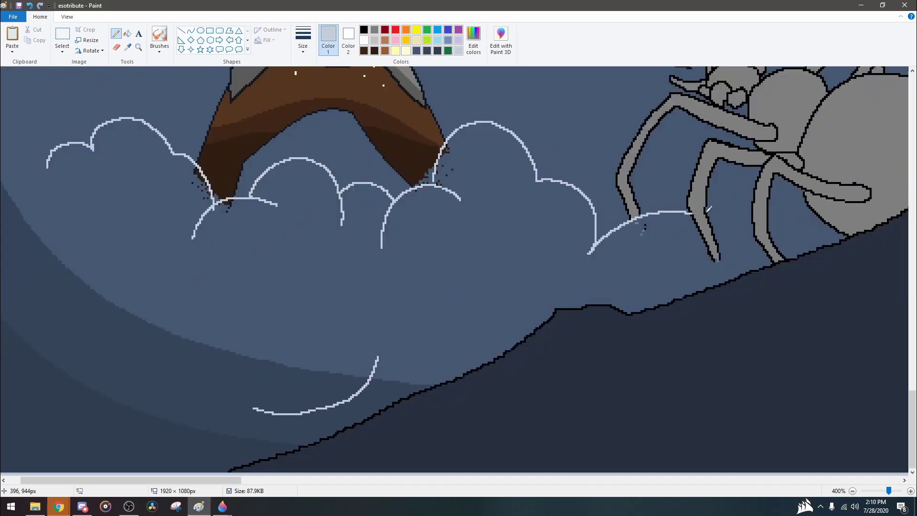
drag(846, 212, 862, 230)
drag(40, 131, 1, 120)
scroll(200, 331, up, 2)
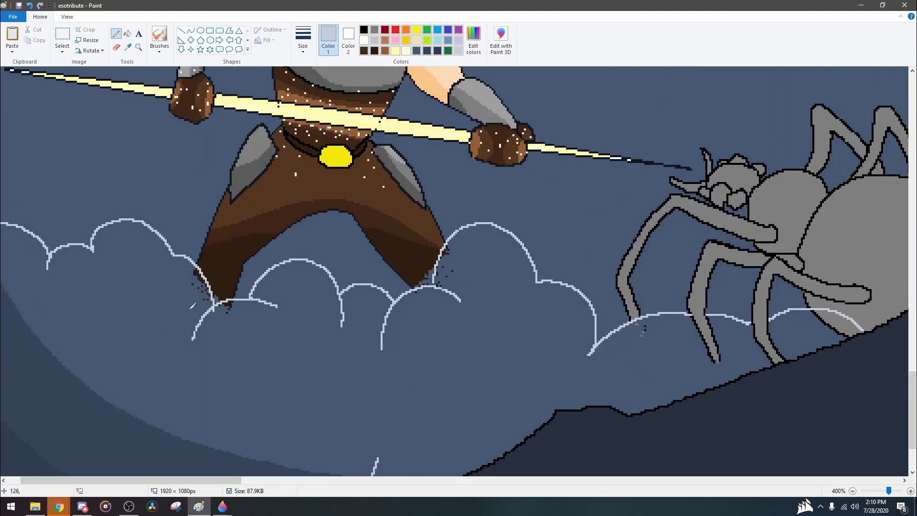
- Outline the scalloped lower edge of the cloud bank from the canvas's left edge to the dark rock
mouse_move(1, 257)
mouse_down()
mouse_move(146, 329)
mouse_move(177, 370)
mouse_up()
drag(303, 363, 182, 394)
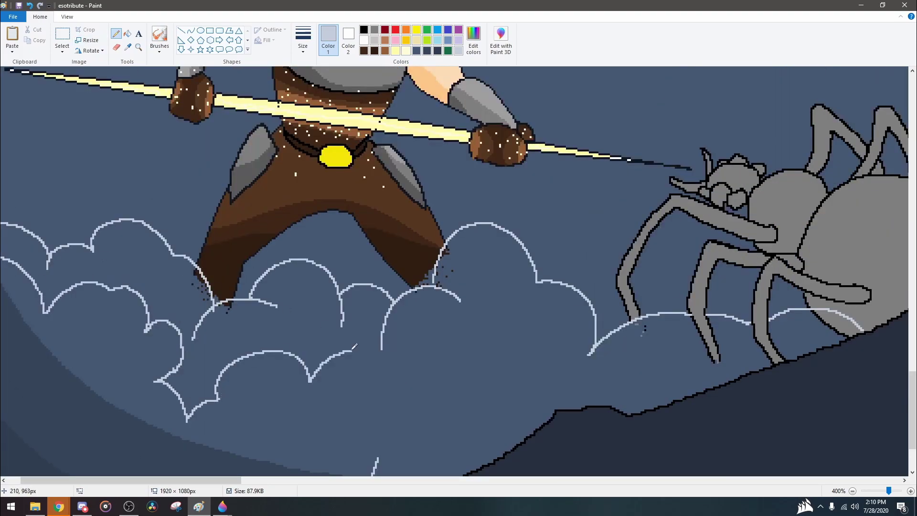
drag(354, 349, 577, 409)
- Fill the cloud bank with pale blue-grey and clean up stray pixels around the warrior's feet and spider's legs
click(127, 34)
scroll(448, 282, down, 3)
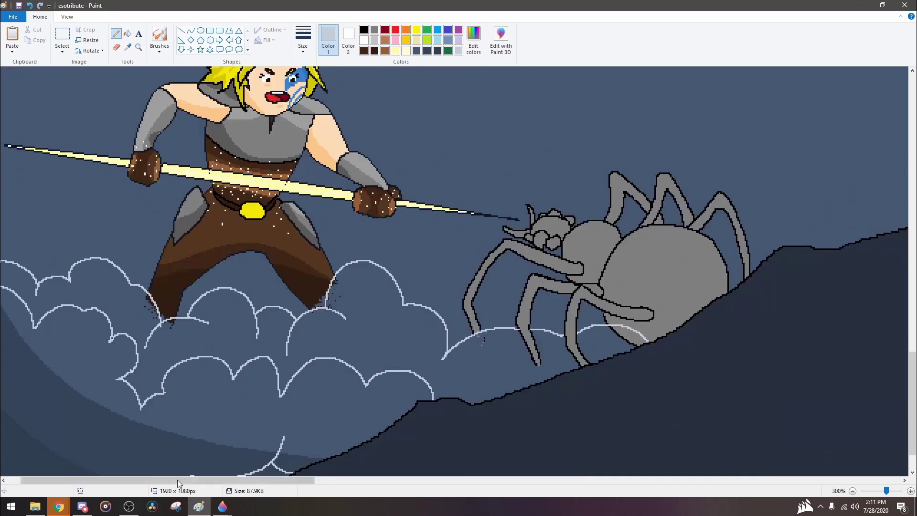
scroll(42, 325, up, 3)
click(34, 406)
scroll(144, 334, down, 2)
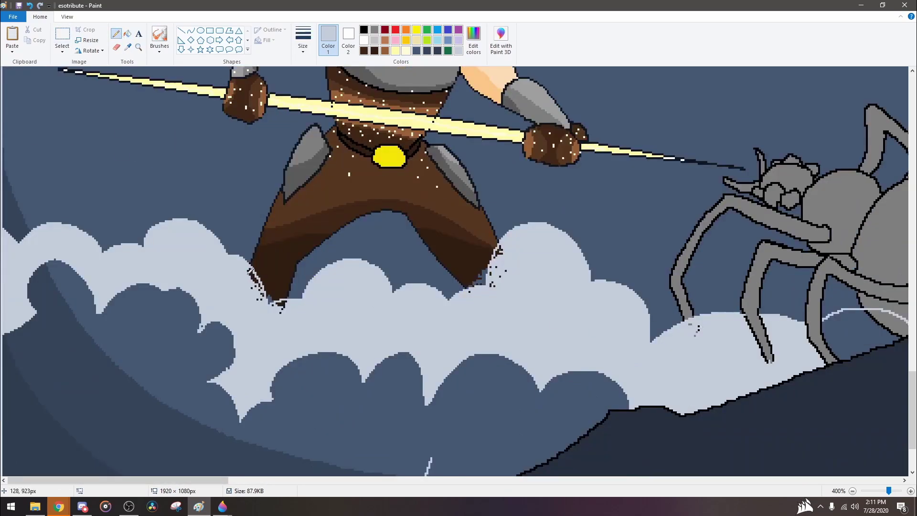
scroll(493, 273, down, 2)
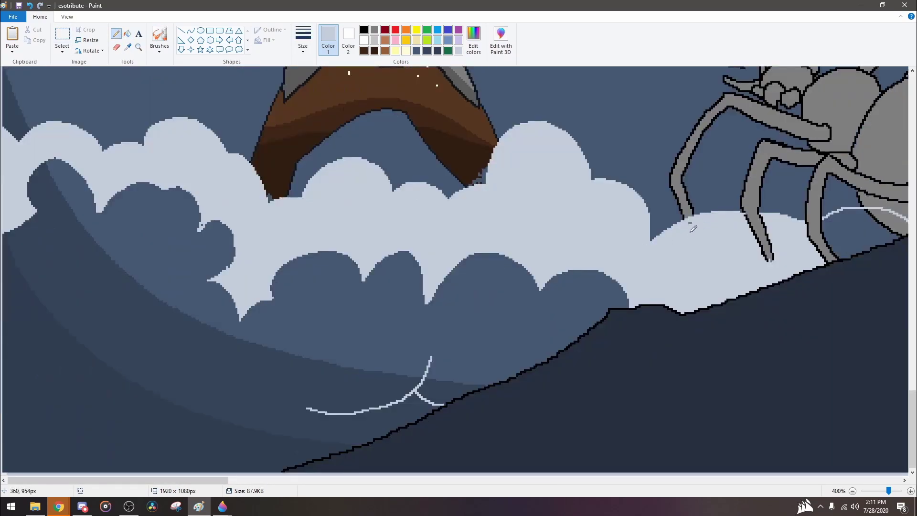
click(127, 33)
scroll(459, 272, down, 3)
scroll(478, 215, up, 4)
- Mix a medium blue, then outline and fill a second layer of clouds behind the warrior's legs
click(473, 38)
key(Return)
click(116, 34)
mouse_move(152, 258)
mouse_down()
mouse_move(206, 187)
mouse_move(308, 159)
mouse_up()
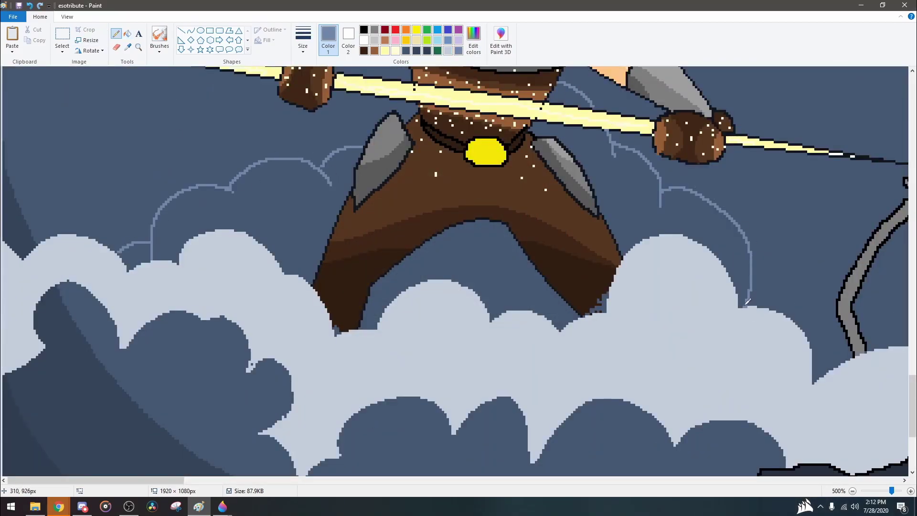
click(127, 33)
click(635, 187)
scroll(635, 187, down, 3)
- Mix a darker blue, then outline and fill shadow puffs in the cloud layer behind the warrior's legs
click(474, 38)
key(Return)
click(115, 33)
scroll(411, 265, up, 3)
mouse_move(397, 220)
mouse_down()
mouse_move(515, 196)
mouse_move(516, 177)
mouse_up()
click(127, 34)
click(525, 230)
- Touch up the warrior's boot edges in dark brown and extend the medium blue cloud upward behind his torso
scroll(477, 215, down, 1)
scroll(499, 145, up, 1)
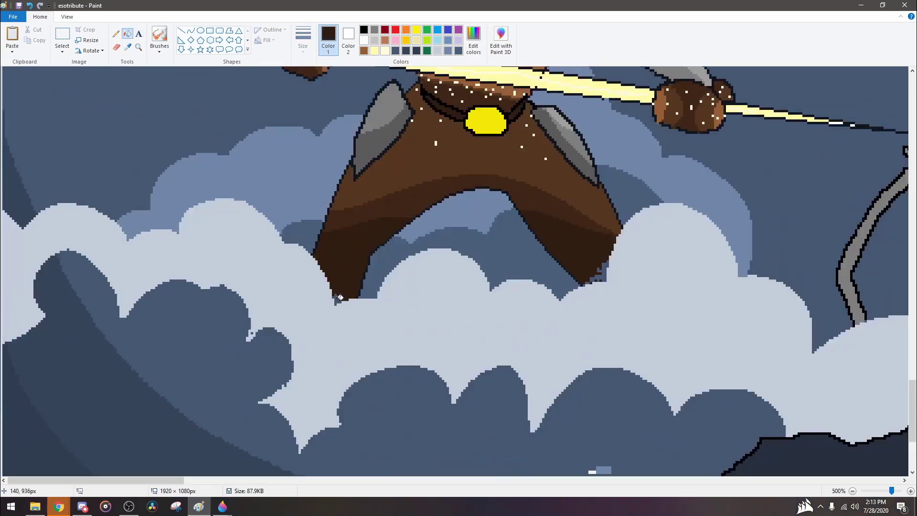
scroll(453, 226, down, 4)
scroll(272, 352, up, 3)
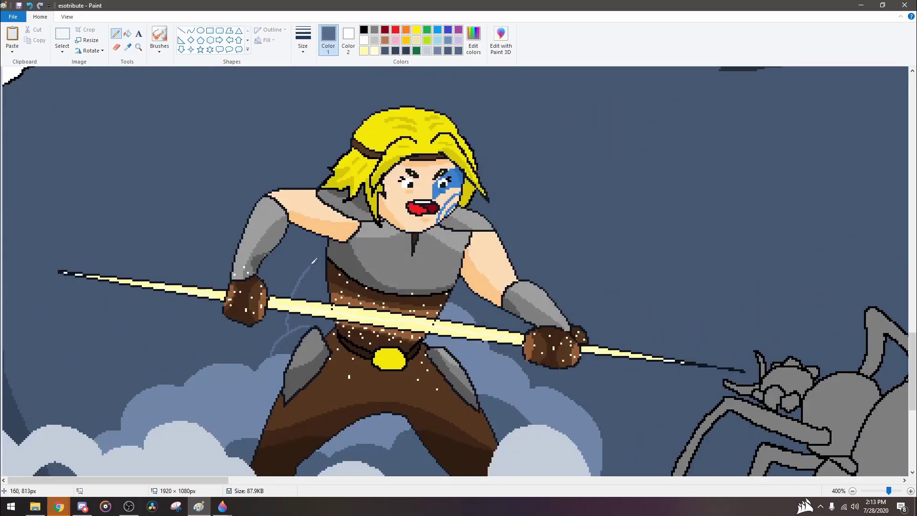
scroll(482, 294, down, 2)
- Mix a slightly darker blue-grey and outline shading puffs inside the pale cloud bank, up to the spider's legs
click(474, 41)
click(370, 316)
click(116, 33)
scroll(8, 190, up, 3)
mouse_move(249, 230)
mouse_down()
mouse_move(331, 314)
mouse_move(451, 240)
mouse_move(535, 320)
mouse_up()
drag(629, 303, 779, 332)
scroll(229, 315, right, 10)
drag(155, 369, 231, 313)
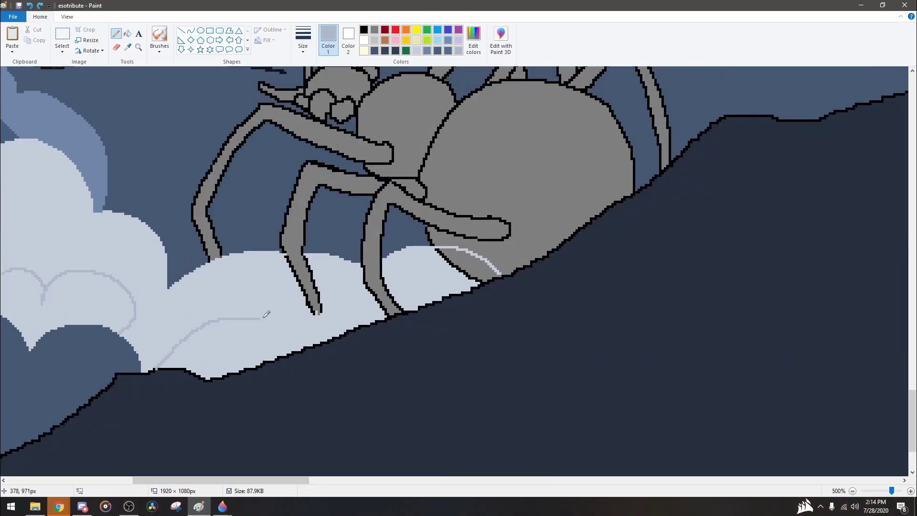
- Fill the outlined puffs in the pale cloud bank with the darker blue-grey
click(127, 33)
click(267, 340)
click(96, 311)
click(430, 289)
scroll(380, 486, left, 7)
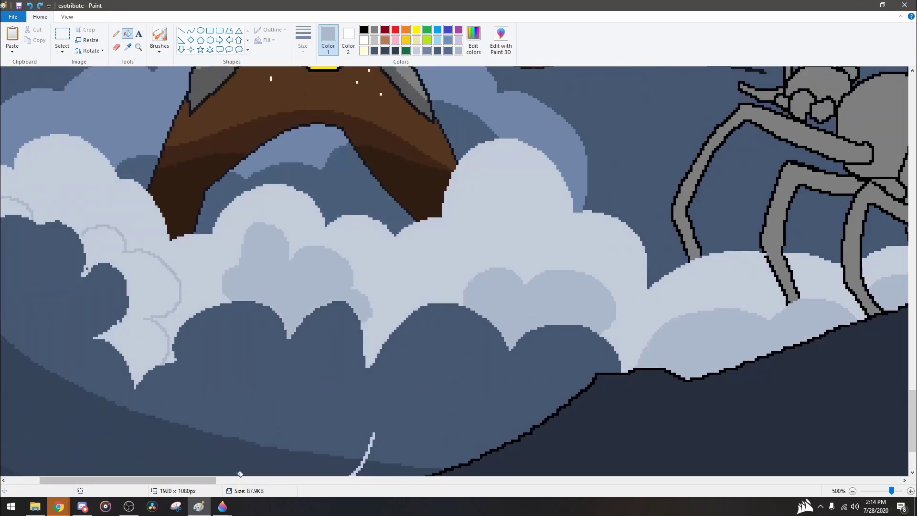
ctrl+scroll(217, 394, down, 5)
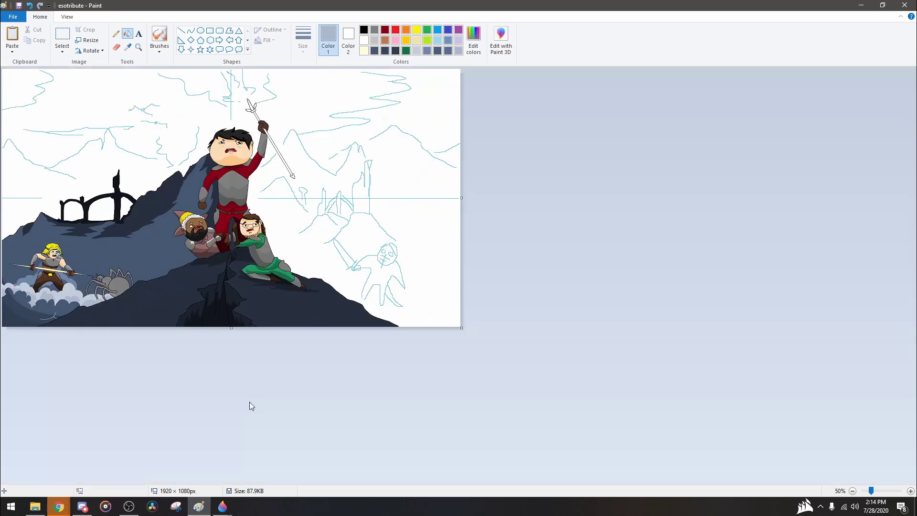
- Draw thin, pale curved wisps over the dark blue area below the cloud bank
ctrl+scroll(217, 394, up, 4)
click(115, 34)
drag(22, 310, 201, 423)
drag(135, 333, 138, 365)
drag(16, 401, 140, 456)
drag(114, 431, 218, 460)
drag(284, 448, 310, 455)
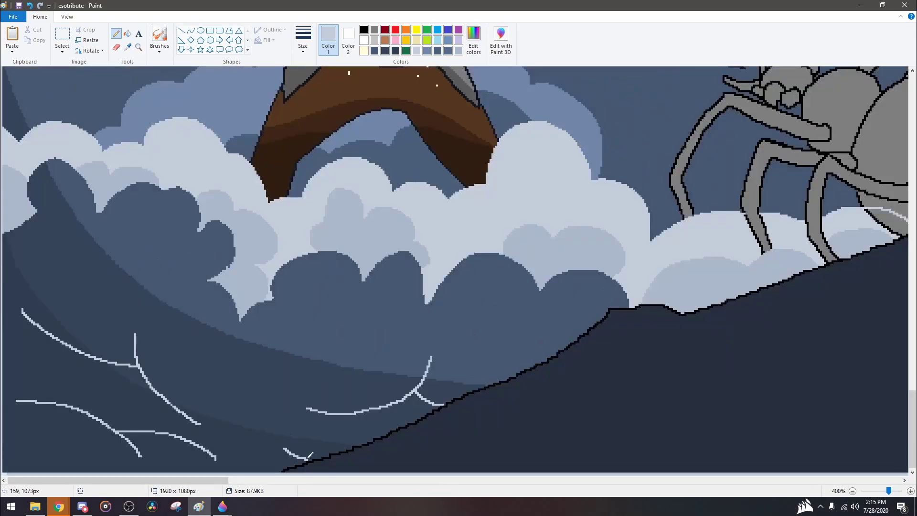
ctrl+scroll(310, 455, down, 3)
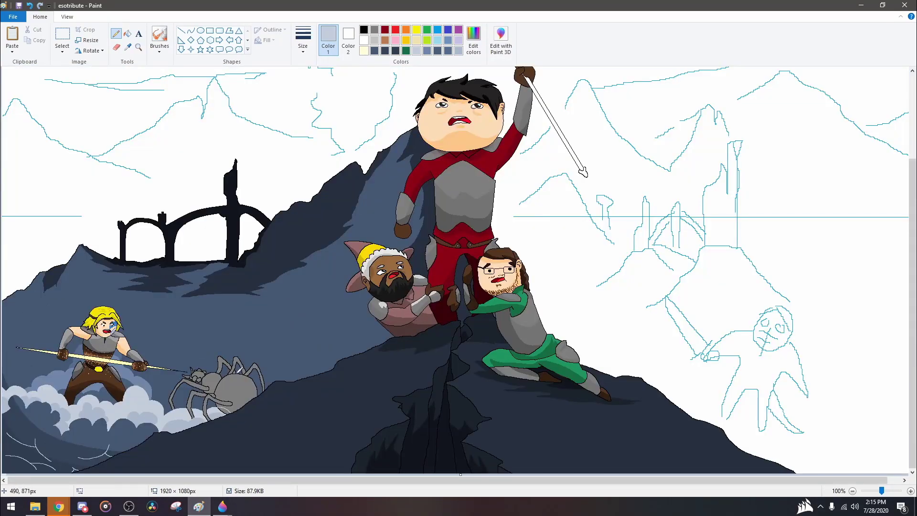
- Outline a pointed black cloth flap hanging from the warrior's belt between his legs
ctrl+scroll(239, 370, up, 7)
scroll(334, 334, up, 4)
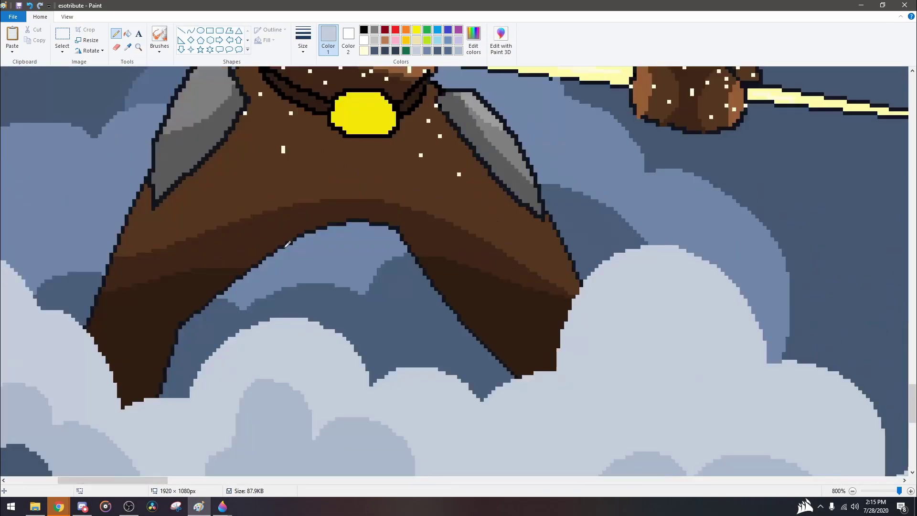
click(364, 29)
drag(313, 311, 334, 447)
scroll(334, 447, down, 2)
mouse_move(411, 220)
mouse_down()
mouse_move(399, 379)
mouse_move(356, 406)
mouse_up()
- Fill the belt flap with the brown sampled from the warrior's trousers
click(127, 47)
click(373, 306)
click(127, 33)
click(368, 353)
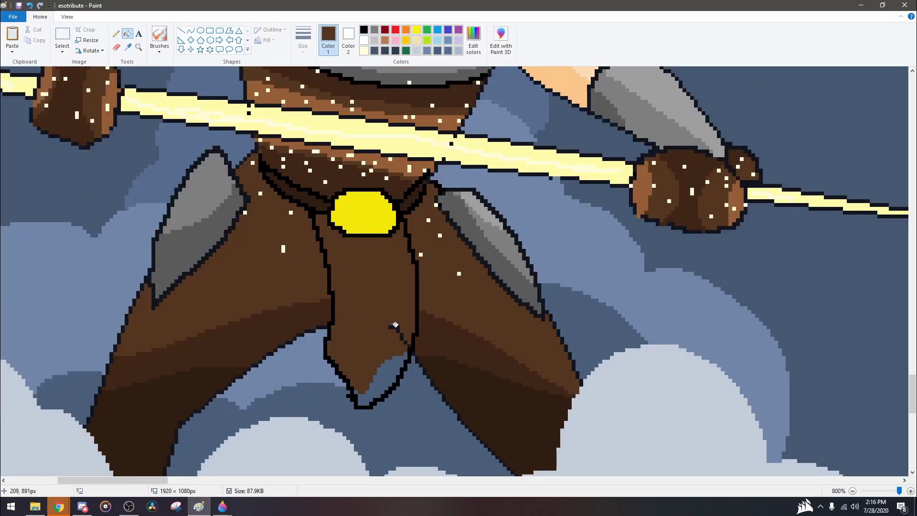
click(377, 387)
- Sample a brown from the warrior's glove and draw shading on the belt flap
click(128, 47)
click(117, 78)
drag(340, 288, 334, 392)
drag(330, 239, 406, 249)
- Shade and highlight the yellow belt buckle with a darker and a lighter yellow mixed from its colour
click(127, 47)
click(363, 215)
click(474, 41)
click(371, 315)
drag(334, 215, 365, 221)
click(473, 41)
click(369, 315)
ctrl+scroll(517, 258, down, 7)
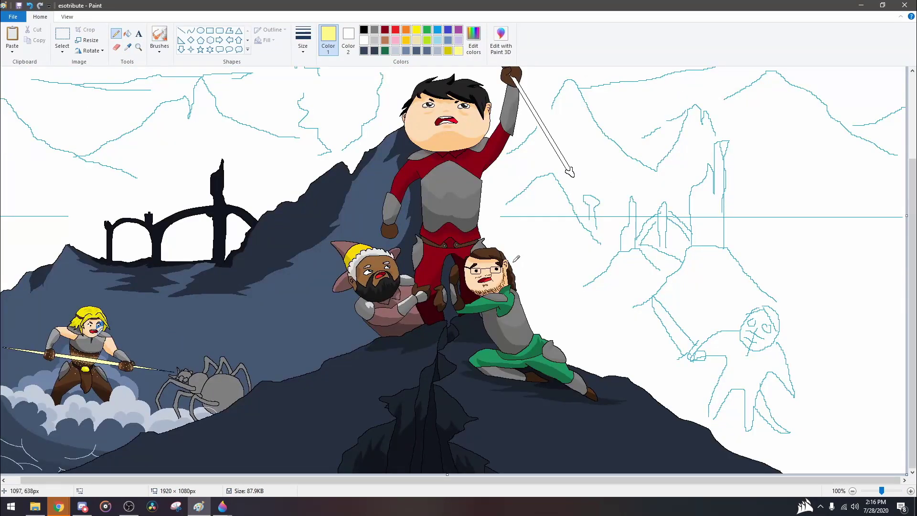
- Pick the dark navy and outline three boulders with shadow facets on the blue hillside beside the bearded figure
click(127, 47)
click(313, 301)
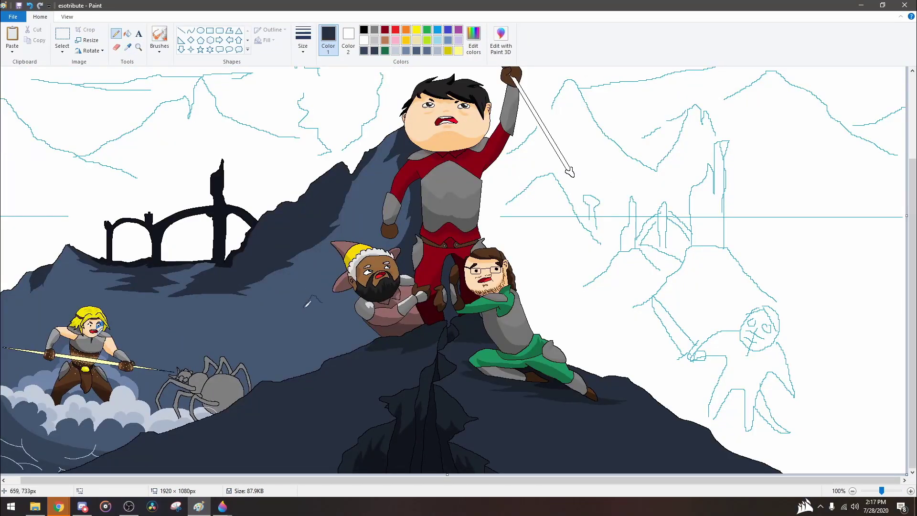
ctrl+scroll(313, 301, up, 2)
drag(303, 256, 287, 292)
drag(332, 252, 396, 287)
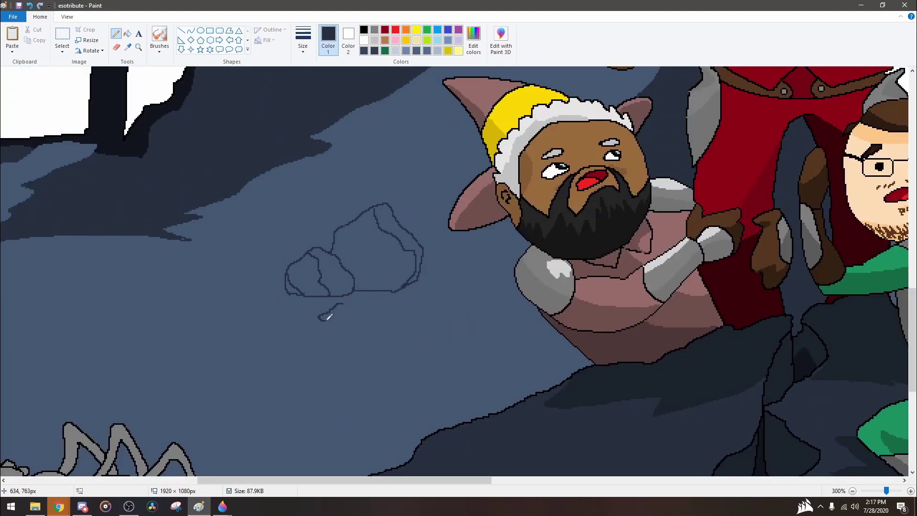
ctrl+scroll(464, 292, up, 2)
- Fill the shadow facets of the three boulders and recolour them in a softer slate blue
click(127, 33)
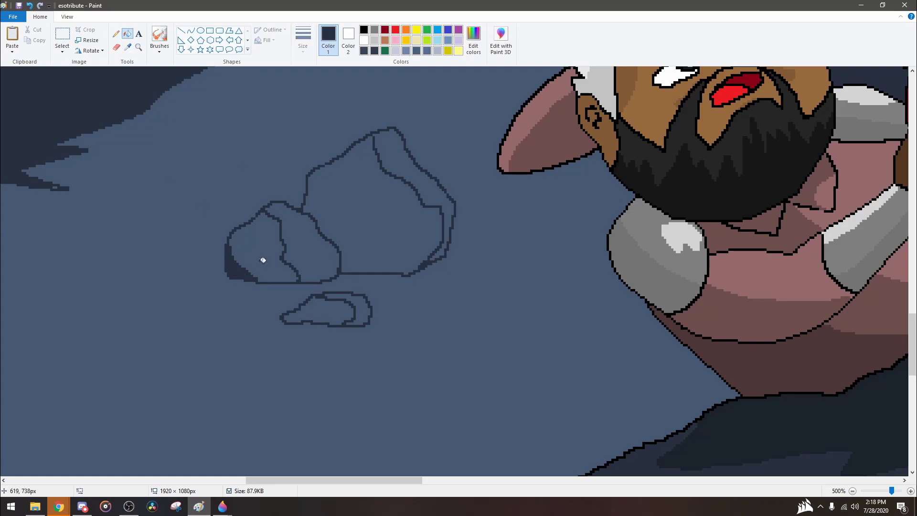
click(312, 219)
click(403, 167)
click(363, 311)
ctrl+scroll(353, 303, down, 4)
ctrl+scroll(332, 78, up, 3)
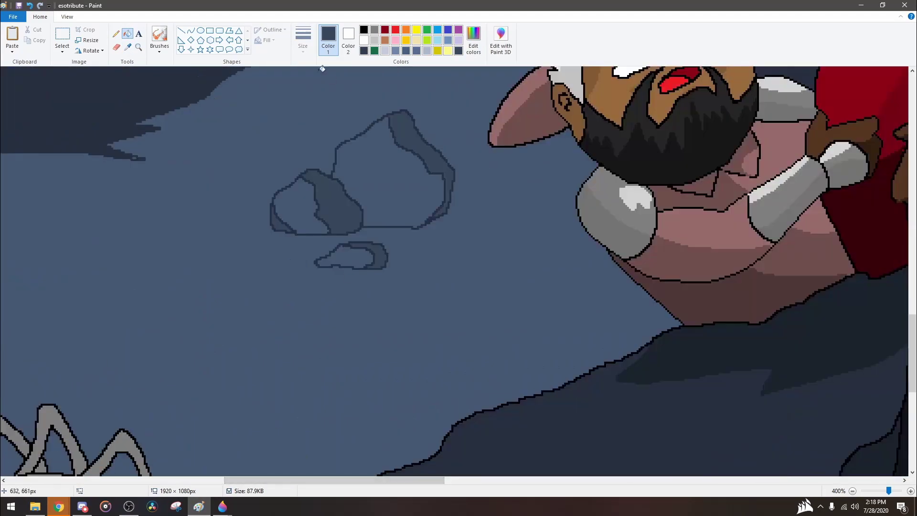
- Outline more boulders with shadow facets in dark navy beside and below the bearded figure's arm
mouse_move(574, 150)
mouse_down()
mouse_move(538, 188)
mouse_move(503, 253)
mouse_move(550, 196)
mouse_move(544, 236)
mouse_up()
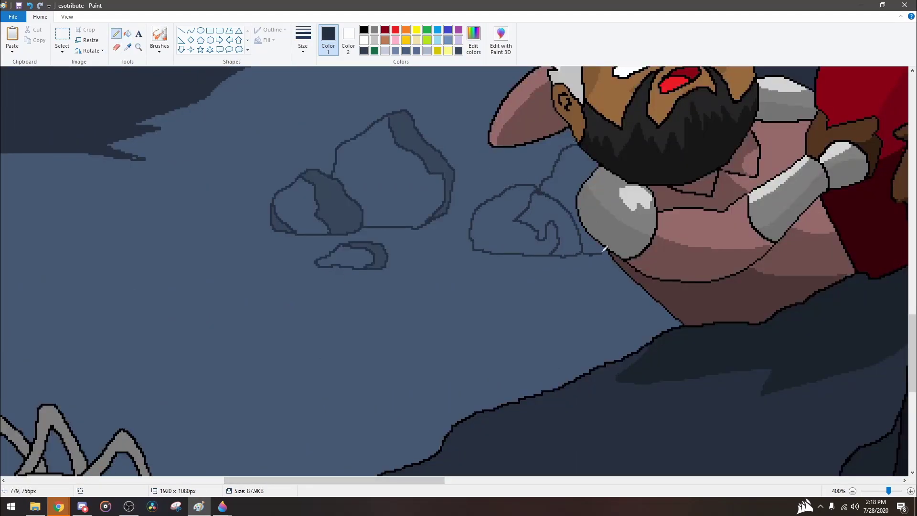
drag(519, 325, 600, 368)
drag(578, 288, 617, 355)
click(519, 357)
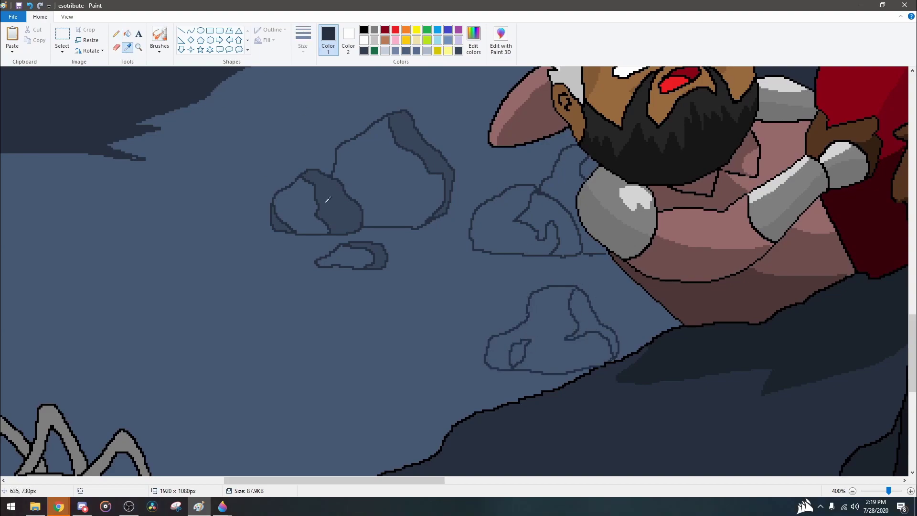
- Fill the shadow facets of the boulders beside and below the bearded figure's arm with the darker slate blue
click(542, 225)
click(590, 168)
click(592, 325)
scroll(191, 172, up, 1)
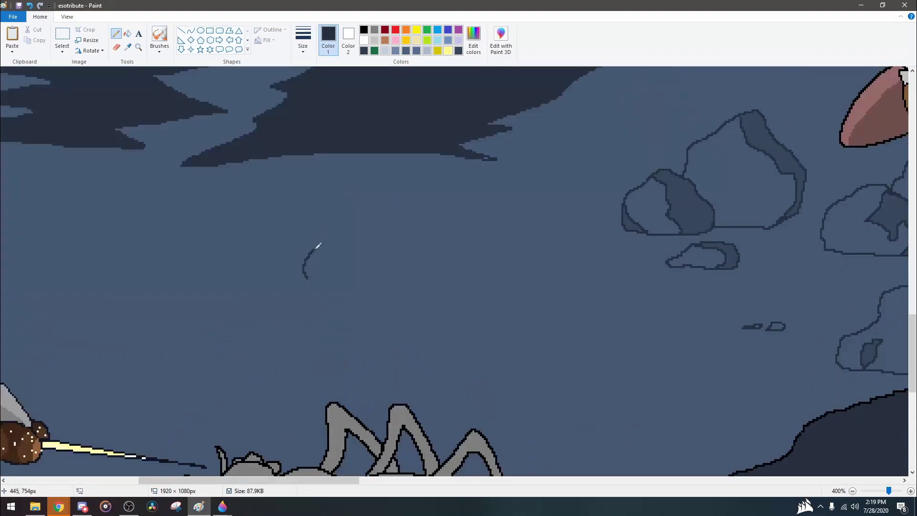
- Outline a boulder with a shadow facet above the spider, with a small fallen figure and a dropped sword beneath it
mouse_move(297, 230)
mouse_down()
mouse_move(332, 239)
mouse_move(377, 286)
mouse_up()
scroll(425, 368, up, 4)
scroll(516, 324, up, 4)
scroll(603, 285, right, 3)
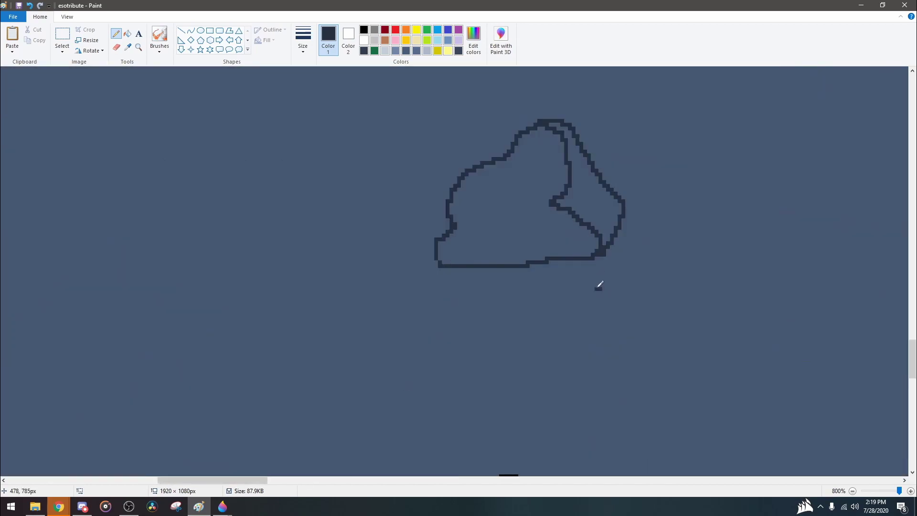
mouse_move(619, 305)
mouse_down()
mouse_move(553, 337)
mouse_move(566, 356)
mouse_up()
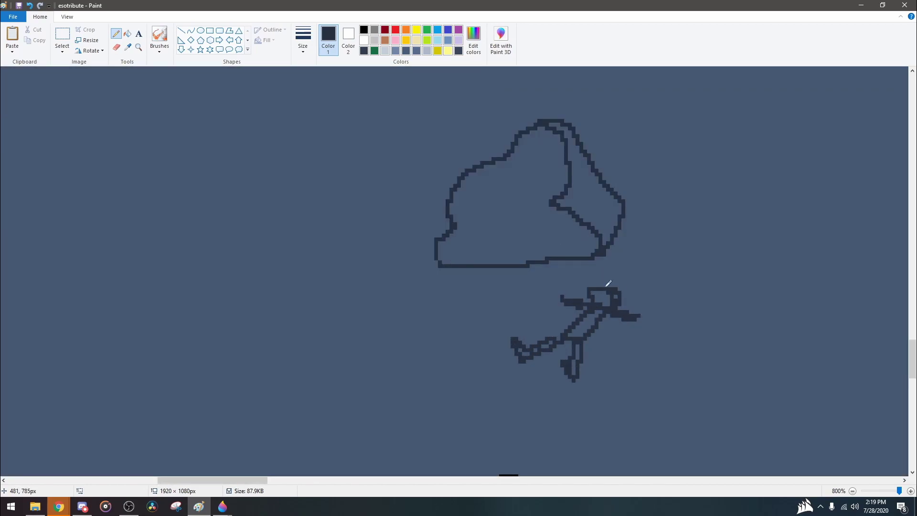
drag(621, 351, 683, 326)
mouse_move(488, 306)
mouse_down()
mouse_move(548, 301)
mouse_move(533, 260)
mouse_up()
- Outline a small saddled horse in dark navy beside the boulder and the fallen figure
scroll(549, 315, down, 7)
scroll(538, 365, up, 4)
scroll(539, 365, down, 2)
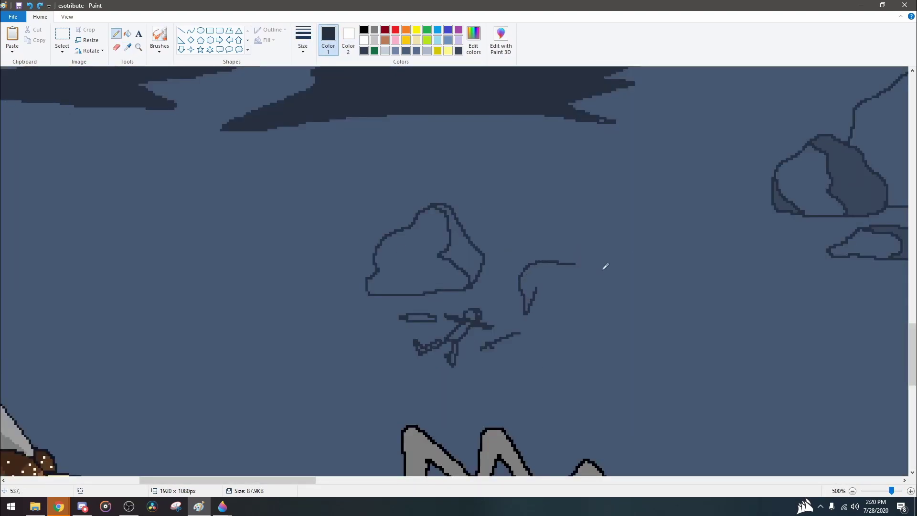
drag(545, 289, 538, 314)
drag(539, 263, 566, 266)
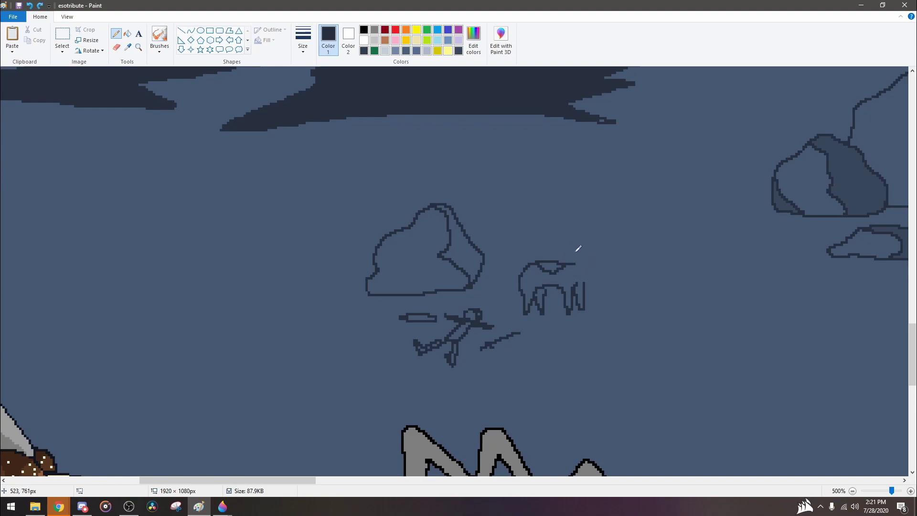
click(128, 47)
click(559, 264)
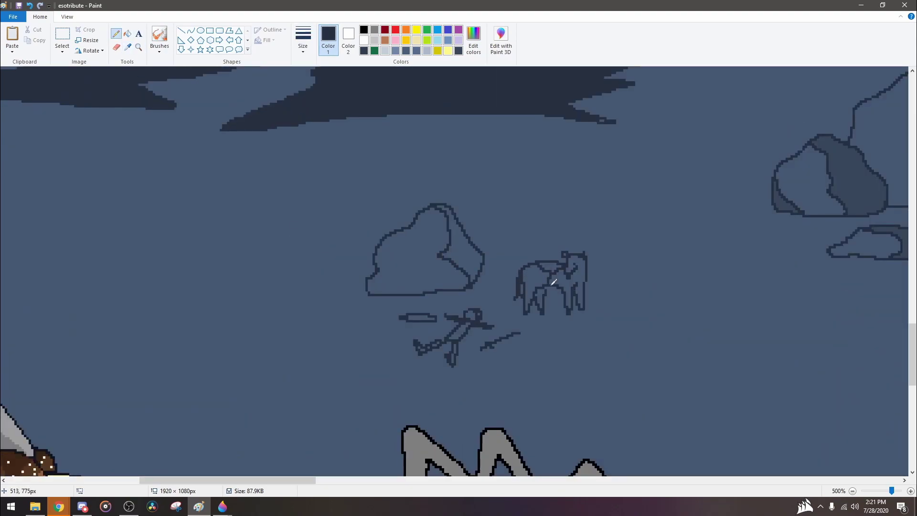
- Outline small ruined pillars and an arch in dark navy on the hillside beyond the blond warrior
scroll(585, 310, down, 4)
scroll(191, 287, up, 3)
drag(37, 320, 53, 270)
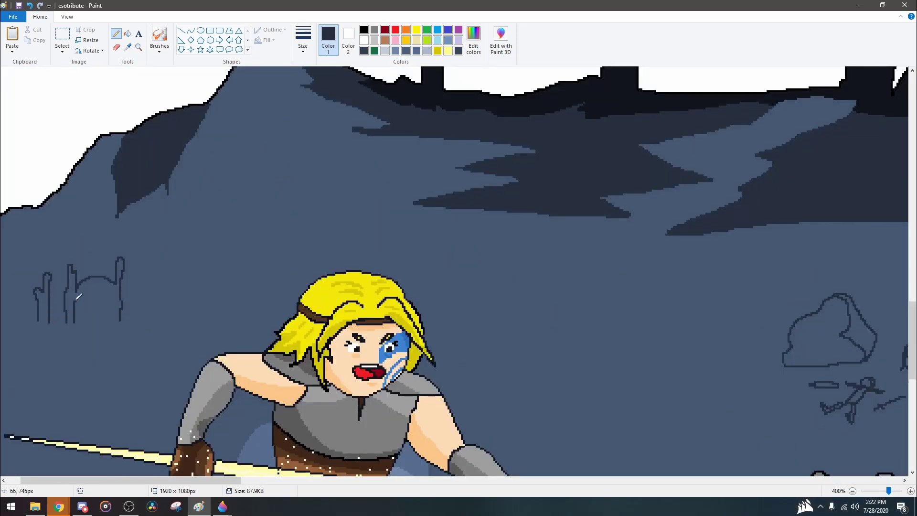
scroll(52, 320, down, 3)
scroll(163, 225, up, 2)
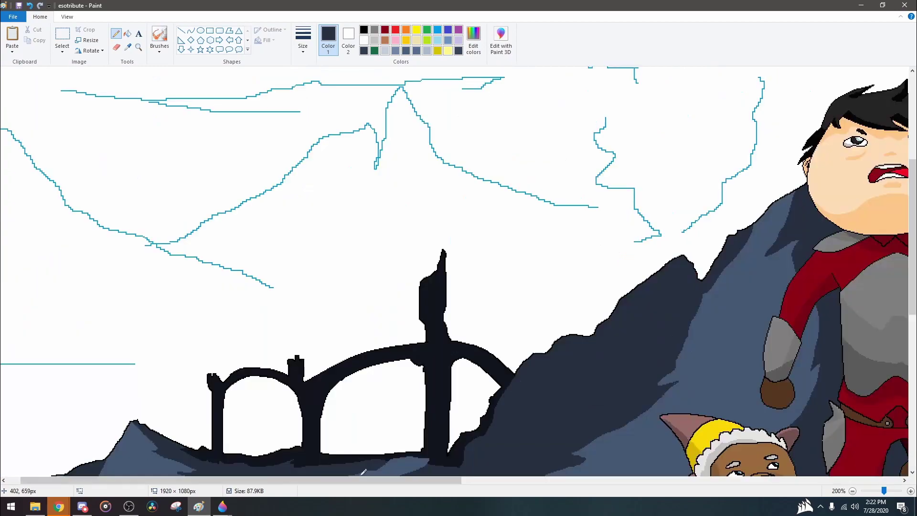
- Fill the spider's legs with a dark grey
scroll(334, 287, up, 2)
click(375, 30)
click(127, 33)
click(182, 320)
click(287, 389)
click(282, 229)
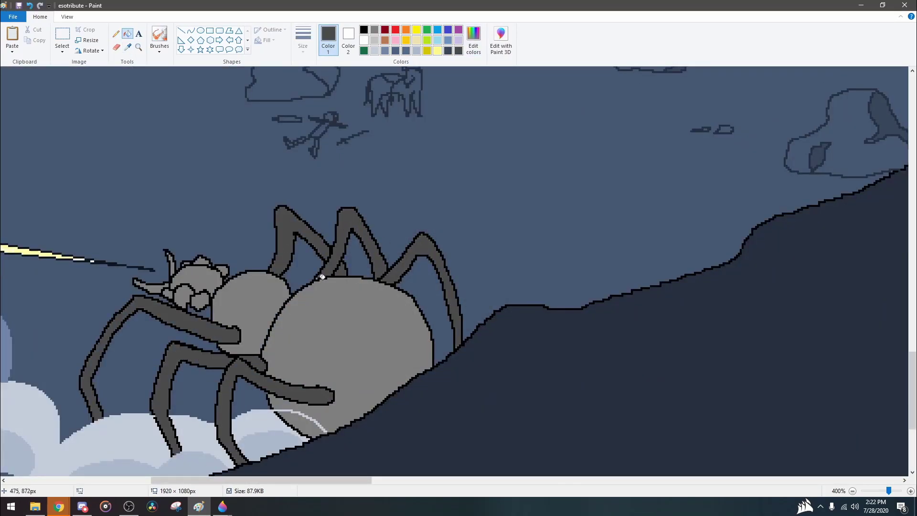
- Shade the underside of the spider's thorax and abdomen with the dark grey
click(115, 33)
drag(218, 309, 402, 385)
click(127, 33)
click(311, 377)
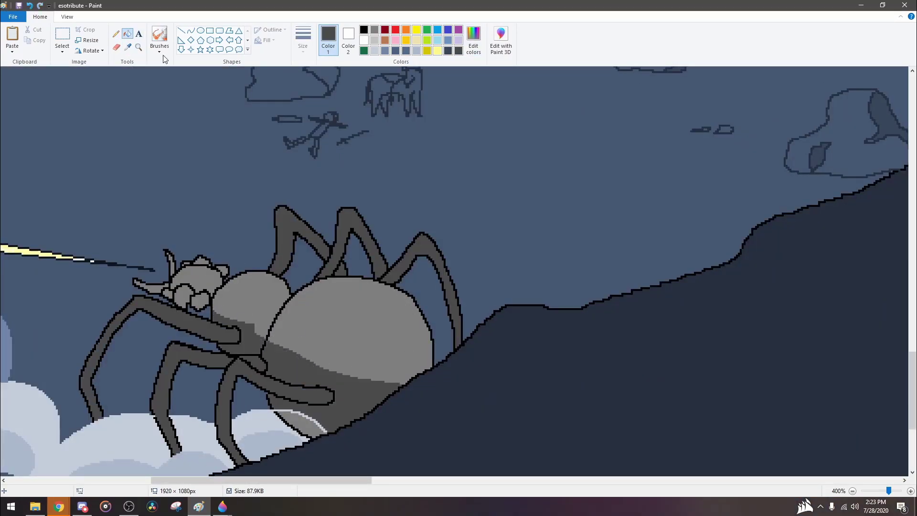
- Mix a near-black, fill the spider's eyes with it and add light grey highlights to them
click(473, 38)
click(377, 320)
click(181, 293)
click(200, 260)
click(225, 270)
scroll(229, 281, up, 1)
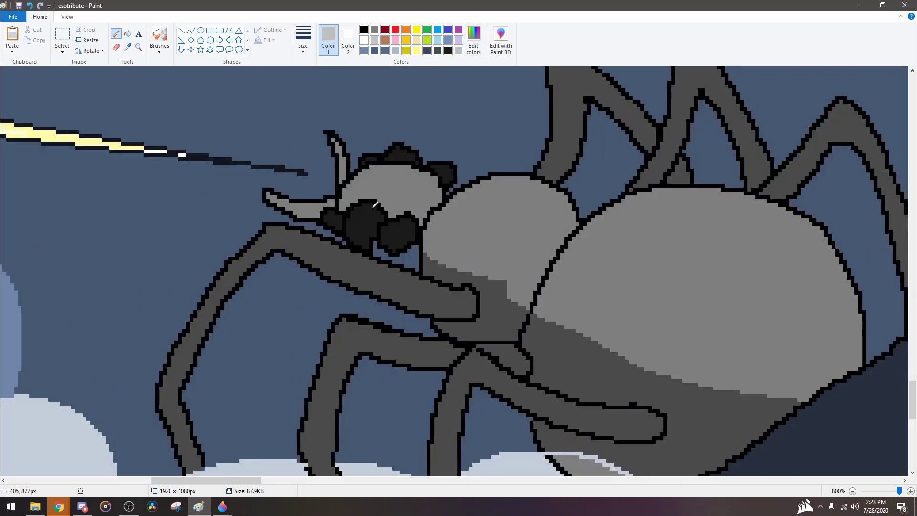
scroll(373, 157, up, 2)
- Paint dark red markings on the spider: a stripe on the head, a cross on the thorax and a skull on the abdomen
click(385, 30)
drag(366, 277, 433, 293)
drag(466, 305, 548, 338)
drag(506, 297, 478, 348)
drag(499, 305, 538, 291)
scroll(526, 289, down, 2)
mouse_move(684, 202)
mouse_down()
mouse_move(608, 246)
mouse_move(784, 275)
mouse_move(740, 238)
mouse_up()
drag(688, 215, 705, 222)
drag(664, 244, 664, 277)
- Shade the spider's head with the sampled dark grey and mix a custom colour for its fangs
click(127, 47)
click(690, 234)
scroll(218, 95, up, 1)
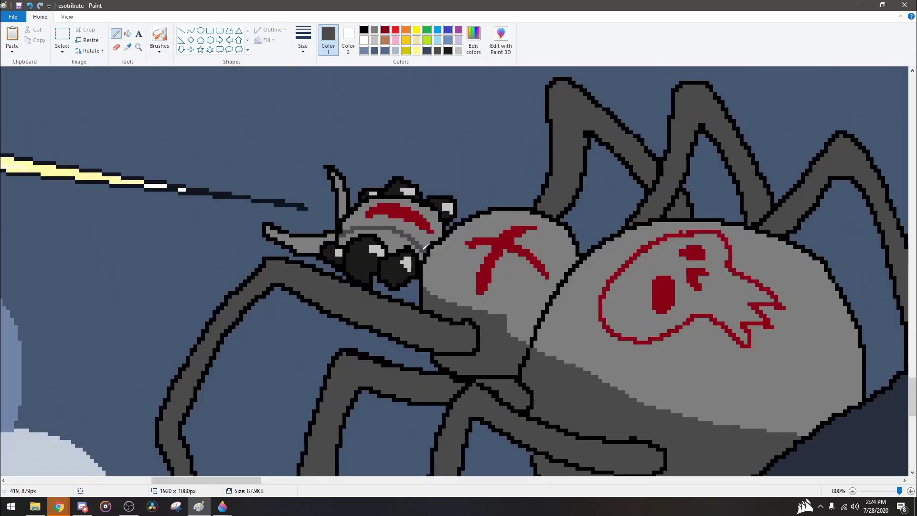
click(127, 34)
click(474, 38)
click(469, 190)
click(372, 314)
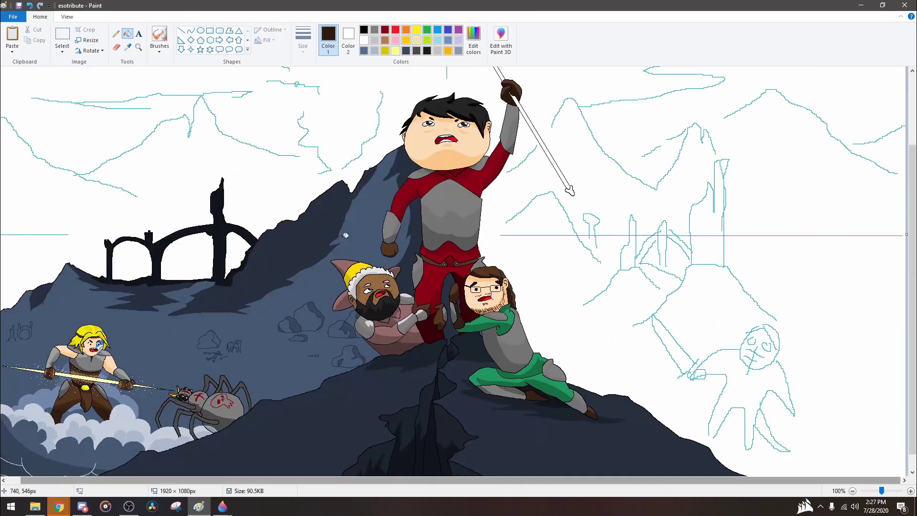
- Outline the head of the sketched sword-wielding enemy in black with smooth curves, closing the gap at its crown
scroll(410, 238, up, 3)
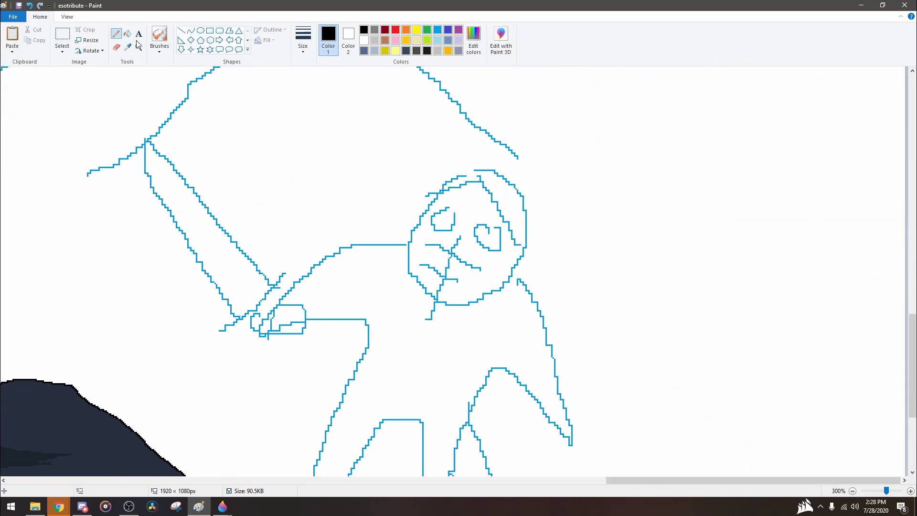
click(191, 30)
drag(408, 224, 449, 302)
mouse_move(402, 256)
mouse_down()
mouse_move(459, 175)
mouse_move(515, 253)
mouse_move(451, 302)
mouse_up()
click(116, 33)
scroll(461, 234, up, 5)
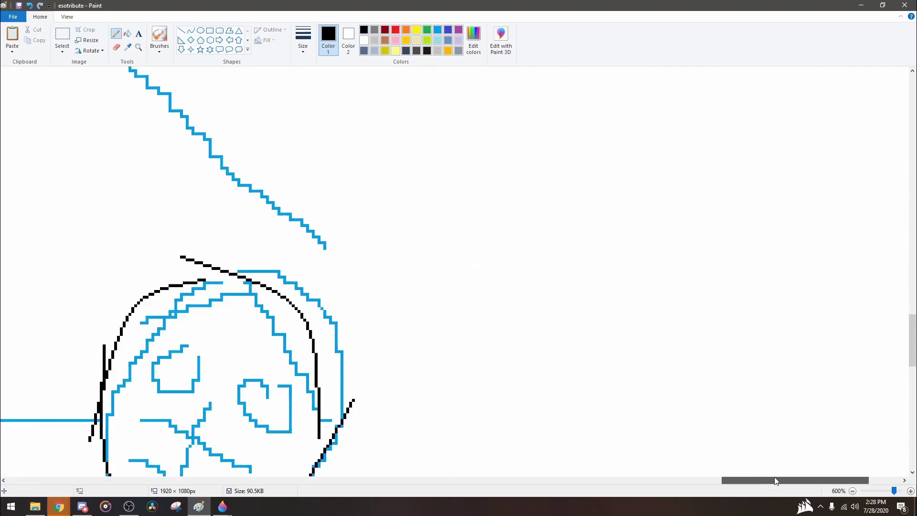
key(ctrl+z)
scroll(394, 274, up, 3)
drag(507, 151, 583, 186)
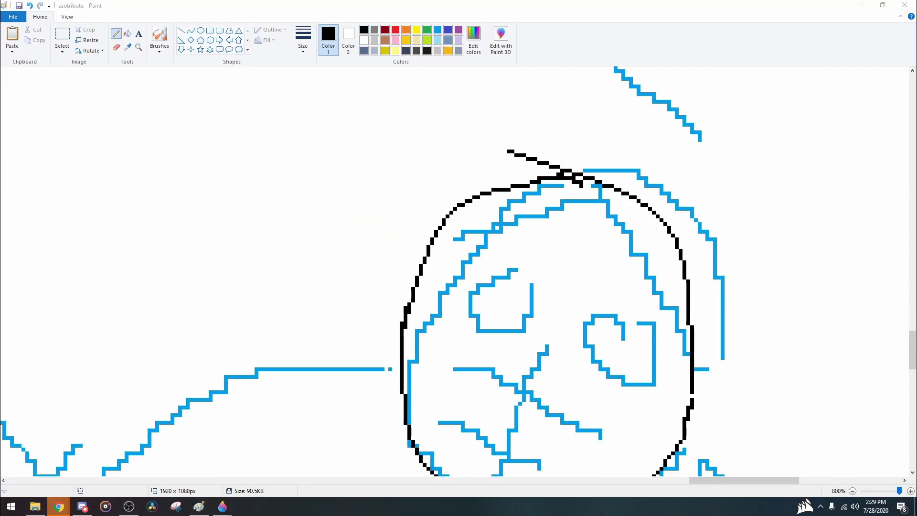
- Draw the enemy's mask edge, two oval eyes and brow line inside the head outline
scroll(516, 315, down, 3)
mouse_move(404, 290)
mouse_down()
mouse_move(483, 234)
mouse_move(686, 298)
mouse_up()
drag(626, 167, 619, 168)
drag(483, 163, 509, 166)
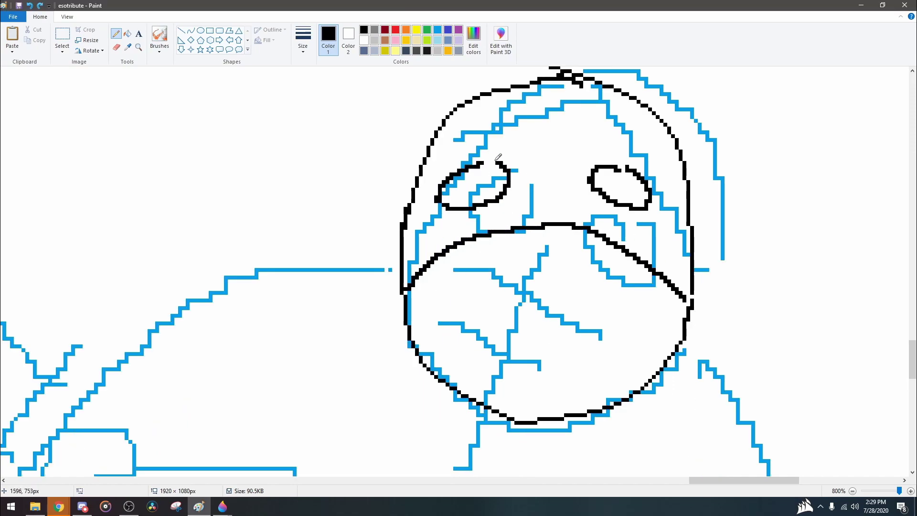
drag(437, 150, 678, 156)
drag(412, 176, 493, 67)
scroll(493, 69, up, 3)
mouse_move(632, 172)
mouse_down()
mouse_move(667, 204)
mouse_move(692, 276)
mouse_up()
key(ctrl+z)
key(ctrl+z)
key(ctrl+z)
key(ctrl+z)
key(ctrl+z)
- Draw a rounded hood with flared sides around the enemy's head and a barred cross emblem on the mask
scroll(433, 258, down, 2)
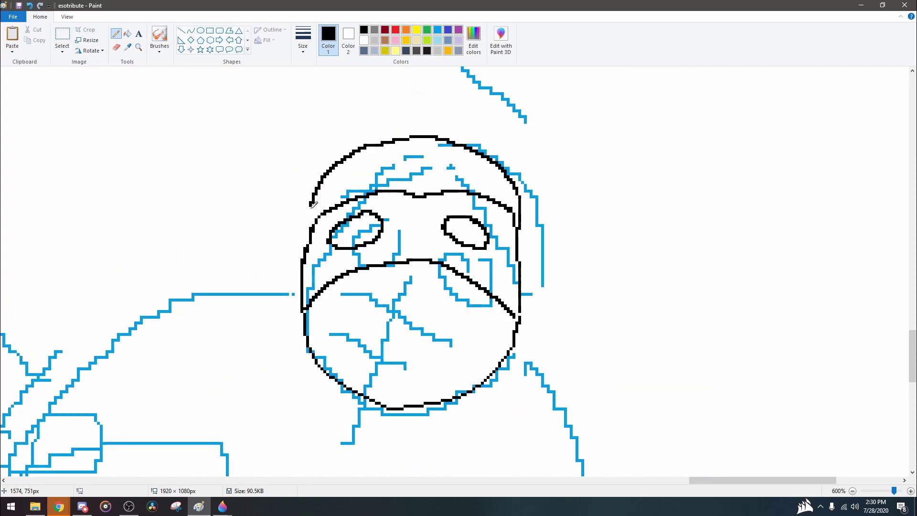
drag(313, 199, 302, 297)
drag(544, 235, 520, 287)
mouse_move(408, 271)
mouse_down()
mouse_move(368, 342)
mouse_move(406, 386)
mouse_up()
mouse_move(413, 289)
mouse_down()
mouse_move(459, 316)
mouse_move(408, 386)
mouse_up()
key(ctrl+z)
- Outline the enemy's raised arm with its fist and the side of the torso below it
mouse_move(404, 272)
mouse_down()
mouse_move(411, 273)
mouse_move(354, 200)
mouse_up()
scroll(382, 208, down, 3)
scroll(377, 158, up, 2)
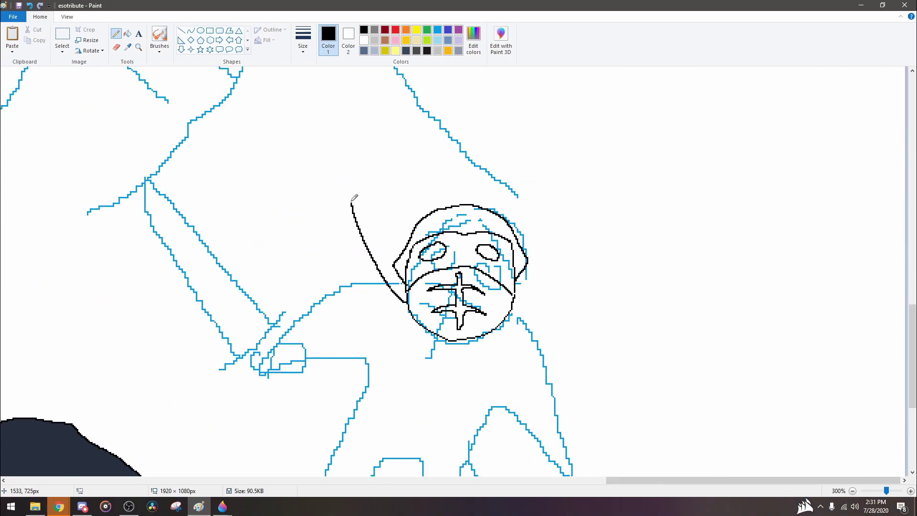
scroll(353, 268, down, 3)
mouse_move(337, 166)
mouse_down()
mouse_move(414, 303)
mouse_move(420, 356)
mouse_up()
mouse_move(504, 216)
mouse_down()
mouse_move(579, 248)
mouse_move(597, 278)
mouse_up()
drag(507, 253, 662, 336)
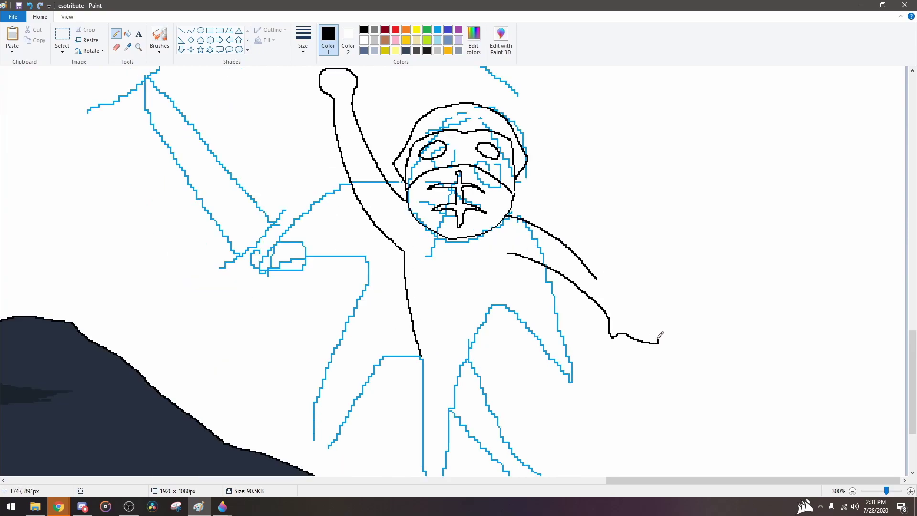
drag(527, 303, 526, 346)
drag(421, 357, 349, 368)
scroll(363, 287, down, 3)
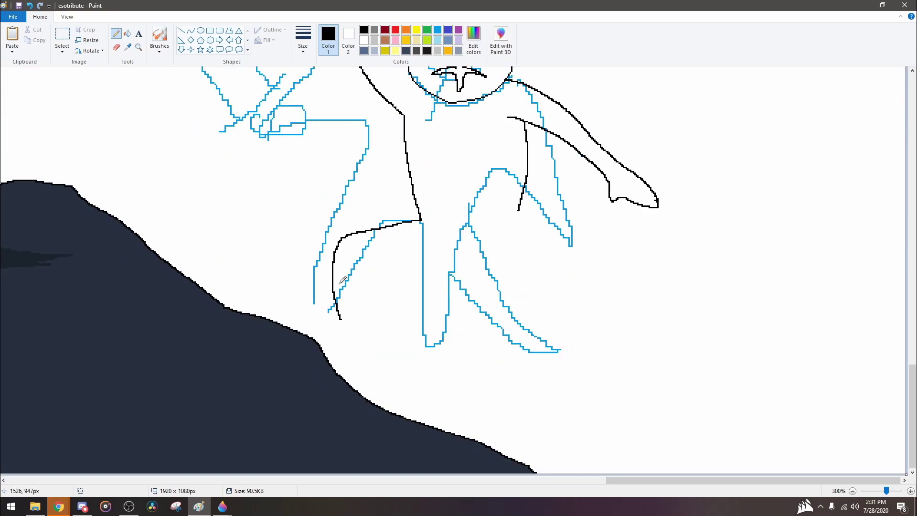
scroll(372, 277, up, 2)
key(ctrl+z)
key(ctrl+z)
key(ctrl+z)
- Outline the enemy's lowered arm, the other side of the torso and the bent legs in black
drag(498, 226, 558, 246)
mouse_move(418, 323)
mouse_down()
mouse_move(310, 392)
mouse_move(314, 431)
mouse_up()
drag(458, 371, 336, 393)
scroll(536, 256, down, 3)
drag(536, 257, 568, 367)
scroll(550, 335, down, 2)
scroll(843, 449, up, 2)
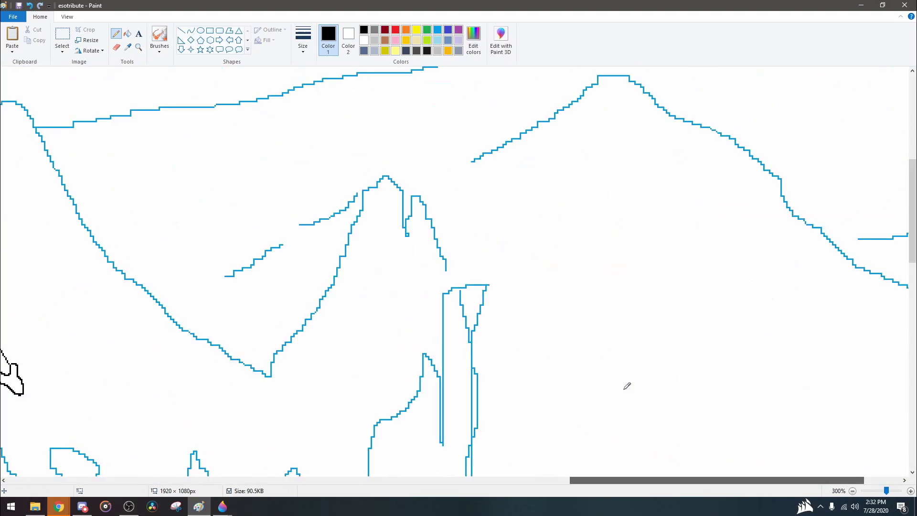
- Draw a sword with a crossguard and a broad curved blade in the enemy's raised fist
scroll(843, 449, down, 15)
drag(417, 241, 489, 249)
drag(449, 228, 437, 159)
scroll(458, 239, up, 3)
mouse_move(478, 273)
mouse_down()
mouse_move(486, 249)
mouse_move(472, 193)
mouse_up()
key(ctrl+z)
drag(479, 248, 480, 194)
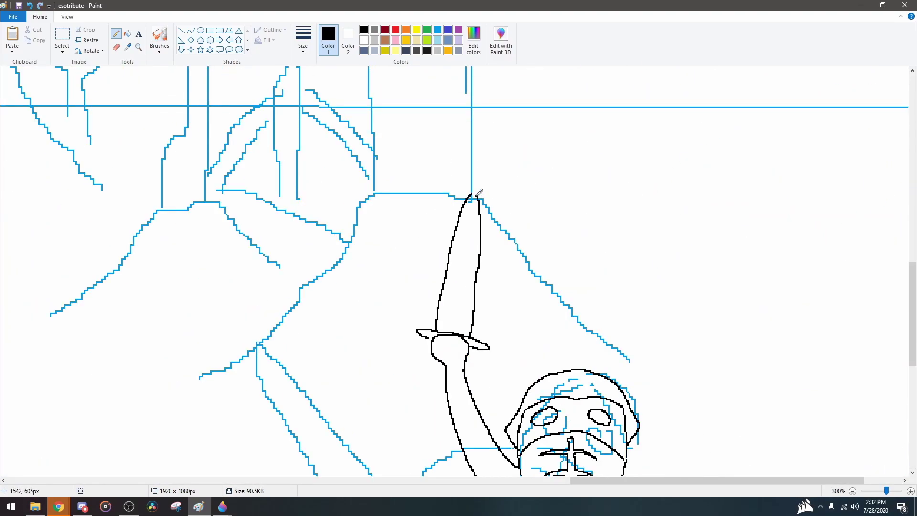
- Outline a long tapering tail extending behind the enemy's legs
scroll(480, 195, down, 2)
scroll(716, 296, up, 2)
drag(582, 354, 784, 431)
drag(559, 428, 798, 439)
scroll(628, 369, down, 1)
- Complete the outlines of the enemy's lower legs
drag(546, 348, 539, 382)
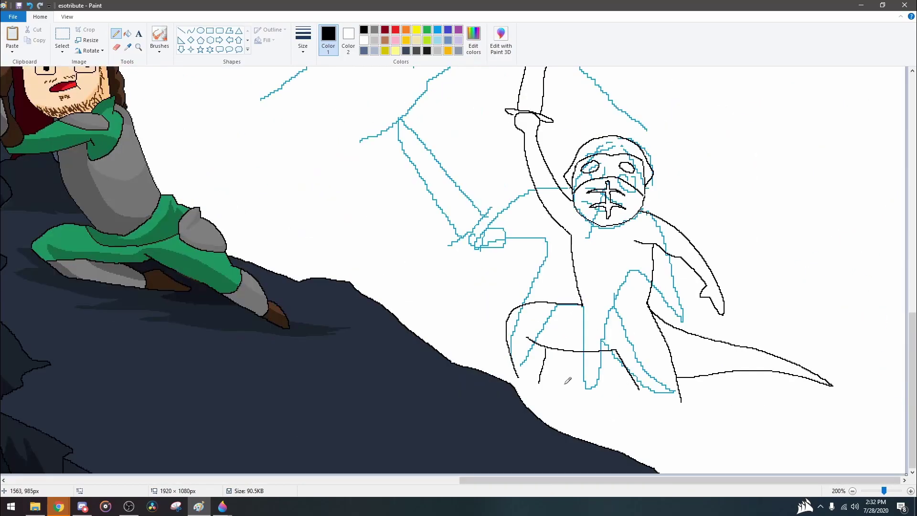
scroll(572, 364, up, 3)
drag(325, 356, 249, 341)
key(ctrl+z)
scroll(573, 401, down, 3)
drag(574, 401, 685, 387)
- Add the enemy's clothing details: belt with round buckle, hip folds, collar, chest lines, knee guard and arm cuffs
scroll(686, 387, up, 3)
mouse_move(443, 254)
mouse_down()
mouse_move(603, 245)
mouse_move(559, 292)
mouse_up()
key(ctrl+z)
mouse_move(444, 257)
mouse_down()
mouse_move(501, 269)
mouse_move(607, 261)
mouse_up()
drag(554, 276, 652, 350)
scroll(494, 287, up, 3)
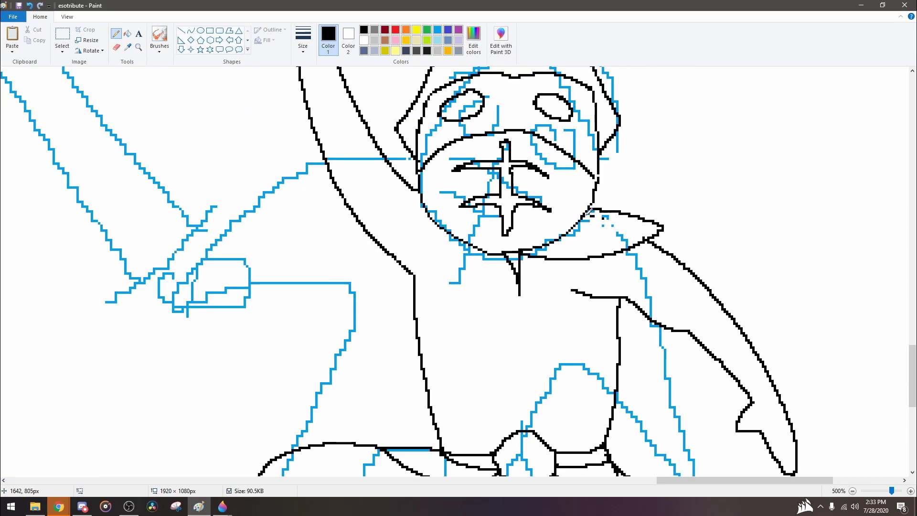
scroll(421, 180, down, 1)
scroll(454, 215, down, 4)
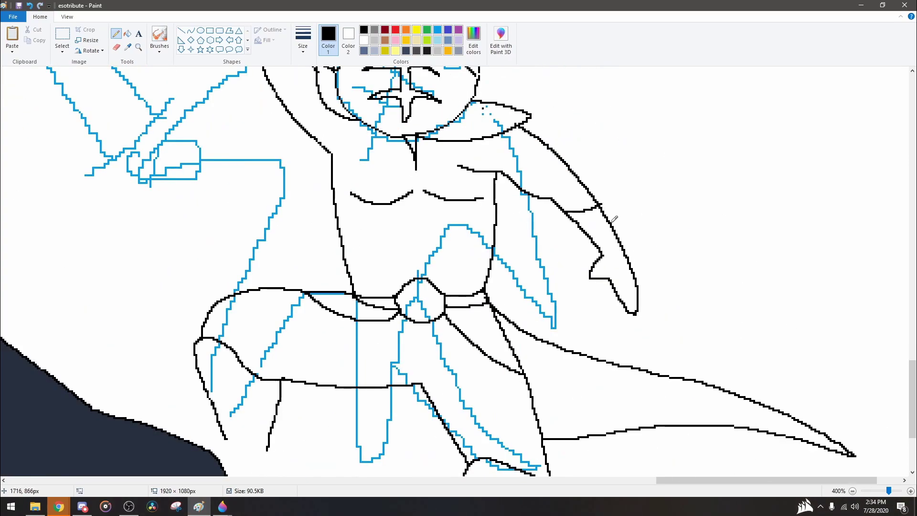
scroll(481, 223, up, 4)
scroll(318, 147, down, 5)
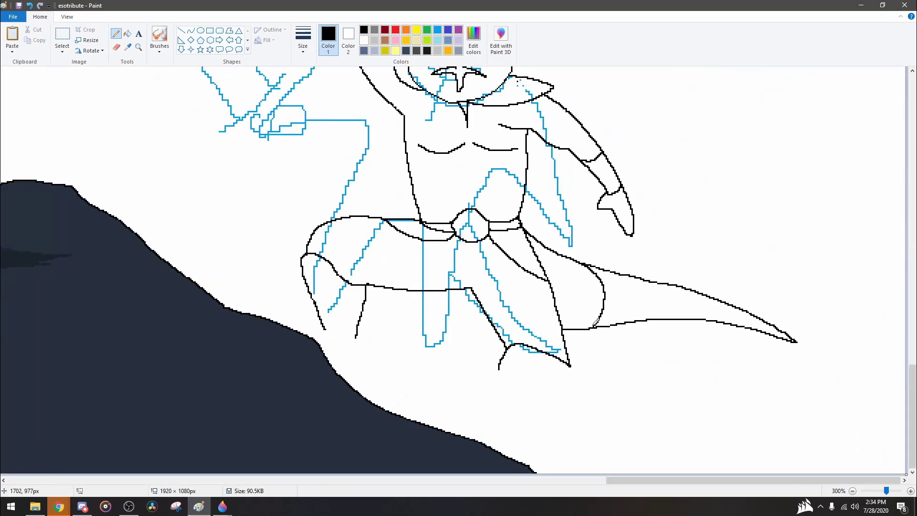
scroll(692, 314, down, 2)
scroll(526, 191, up, 3)
- Trace the mountain ridge, broken pillar, narrow tower and start of the arch in black over the blue background sketch
mouse_move(154, 258)
mouse_down()
mouse_move(198, 337)
mouse_move(321, 317)
mouse_move(441, 335)
mouse_move(541, 219)
mouse_up()
scroll(442, 333, down, 3)
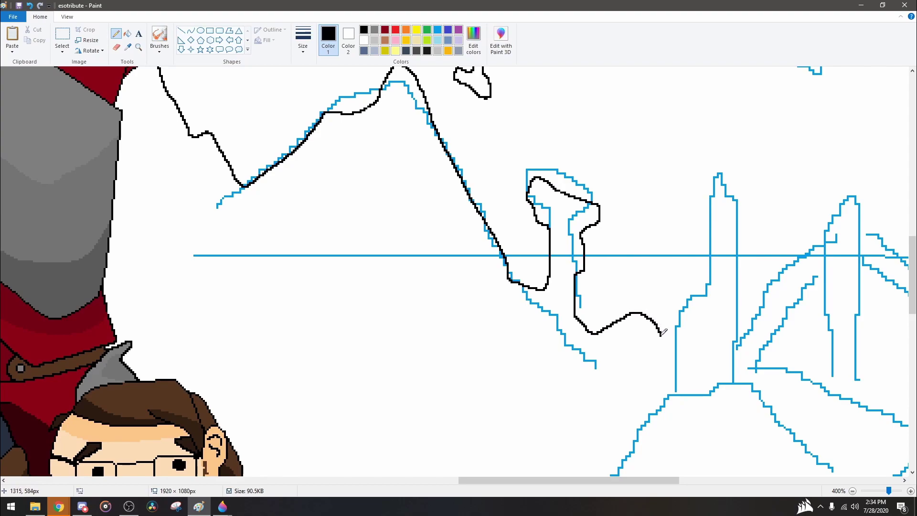
drag(660, 330, 710, 288)
mouse_move(742, 211)
mouse_down()
mouse_move(740, 333)
mouse_move(825, 231)
mouse_up()
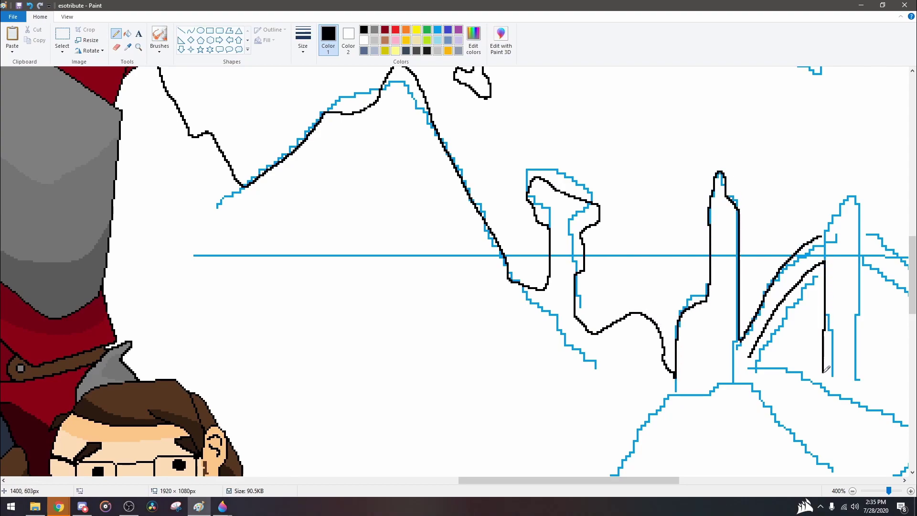
drag(827, 360, 785, 358)
- Trace the remaining arch, the tall ruined tower and the hill slope beyond it in black
scroll(785, 357, right, 5)
mouse_move(506, 234)
mouse_down()
mouse_move(573, 231)
mouse_move(642, 305)
mouse_up()
mouse_move(554, 251)
mouse_down()
mouse_move(639, 367)
mouse_move(546, 279)
mouse_move(542, 253)
mouse_up()
drag(640, 304, 638, 138)
scroll(638, 138, up, 3)
mouse_move(695, 304)
mouse_down()
mouse_move(748, 158)
mouse_move(784, 315)
mouse_up()
scroll(784, 315, down, 5)
drag(772, 89, 891, 358)
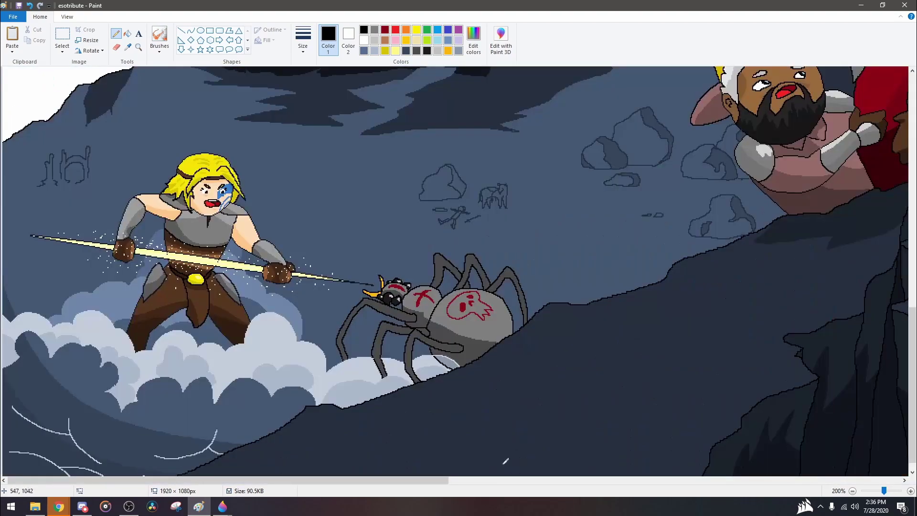
- Draw curved bands across the enemy's tail
scroll(506, 461, down, 1)
mouse_move(592, 286)
mouse_down()
mouse_move(633, 221)
mouse_move(692, 254)
mouse_move(720, 379)
mouse_move(769, 295)
mouse_move(588, 211)
mouse_up()
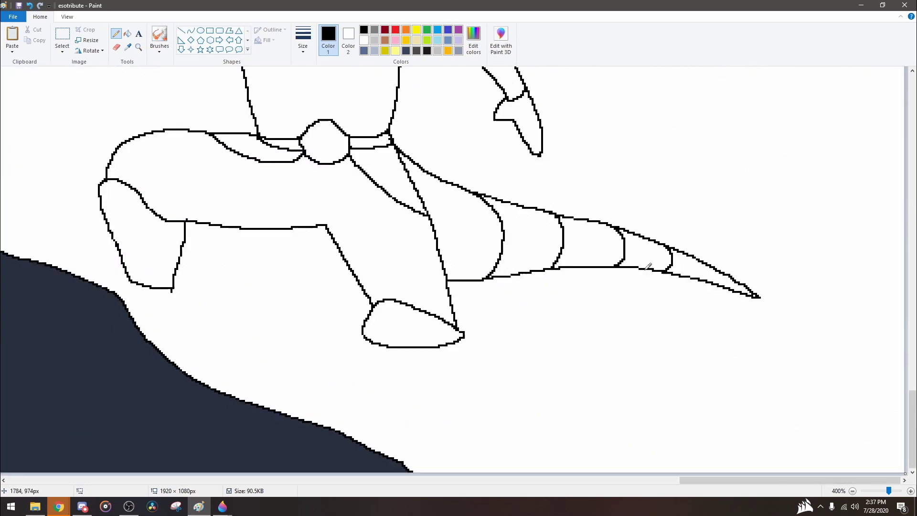
- Fill the land around the enemy with slate blue and turn the sword's crossguard back to white
click(239, 311)
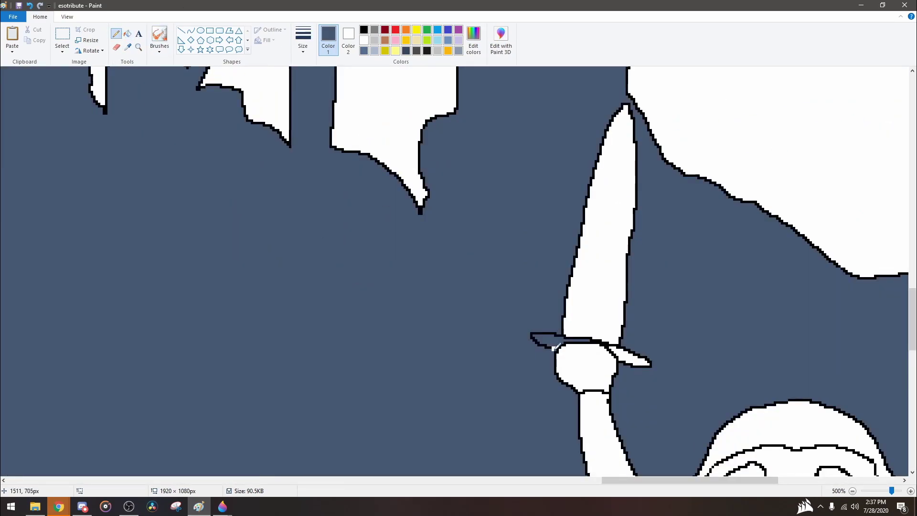
right_click(550, 341)
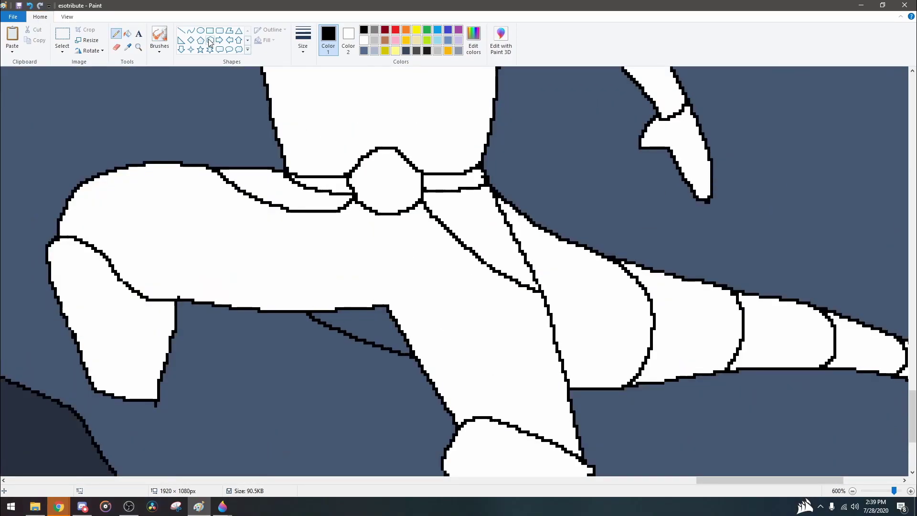
scroll(489, 247, up, 5)
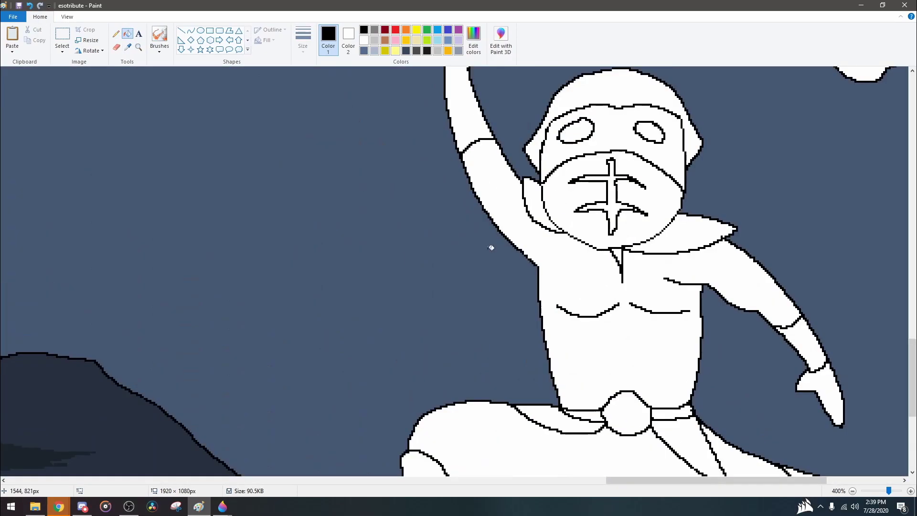
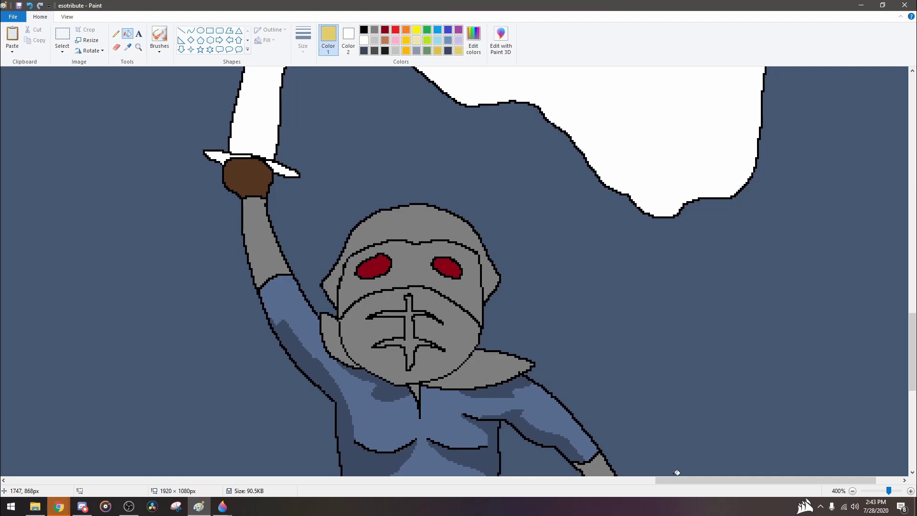
- Shade the hooded enemy's raised forearm and both sides of the collar in dark grey
click(474, 40)
click(364, 316)
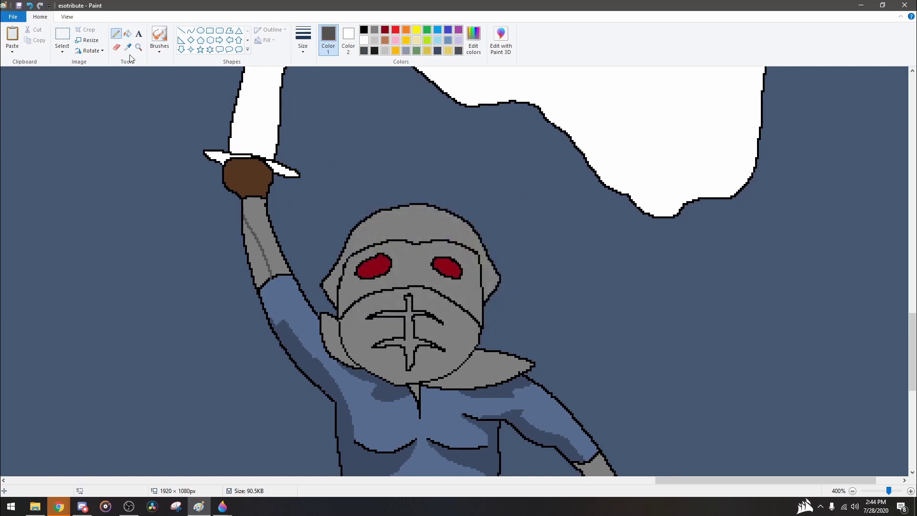
drag(246, 210, 258, 285)
click(335, 347)
click(116, 34)
drag(426, 382, 521, 368)
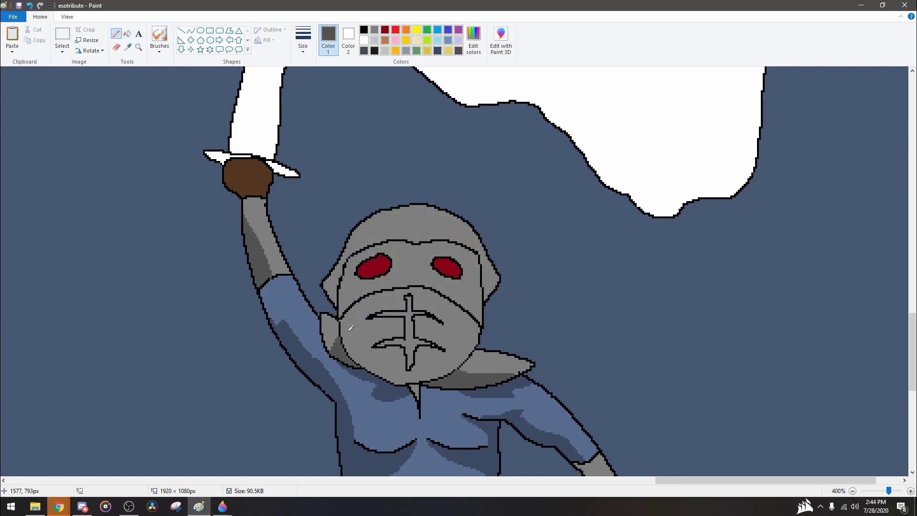
- Fill the lower part of the enemy's mask and the sides of the hood with dark grey shadow
click(127, 34)
click(406, 334)
key(ctrl+z)
click(116, 34)
click(127, 34)
click(406, 356)
click(331, 282)
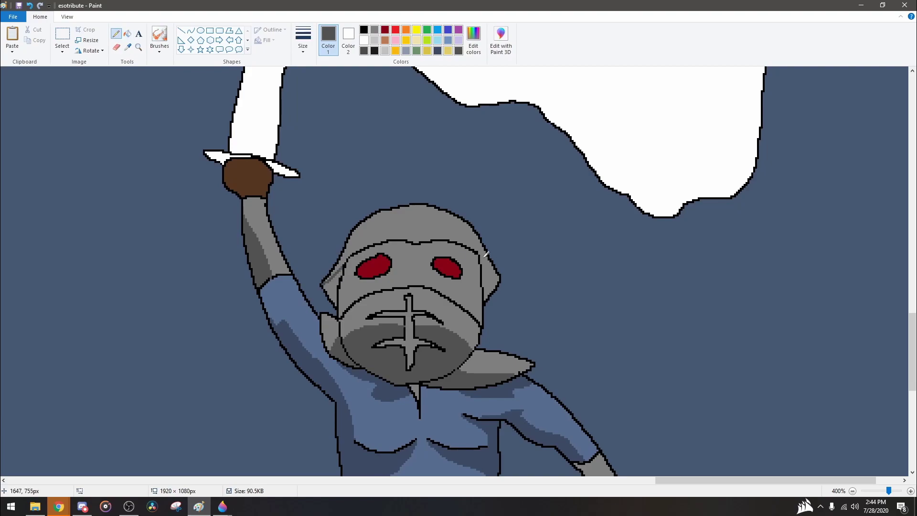
click(488, 279)
- Shade the enemy's eye sockets and brow in dark grey and add a brighter red to the eyes
click(115, 34)
drag(392, 257, 399, 288)
drag(460, 275, 465, 313)
scroll(426, 260, up, 3)
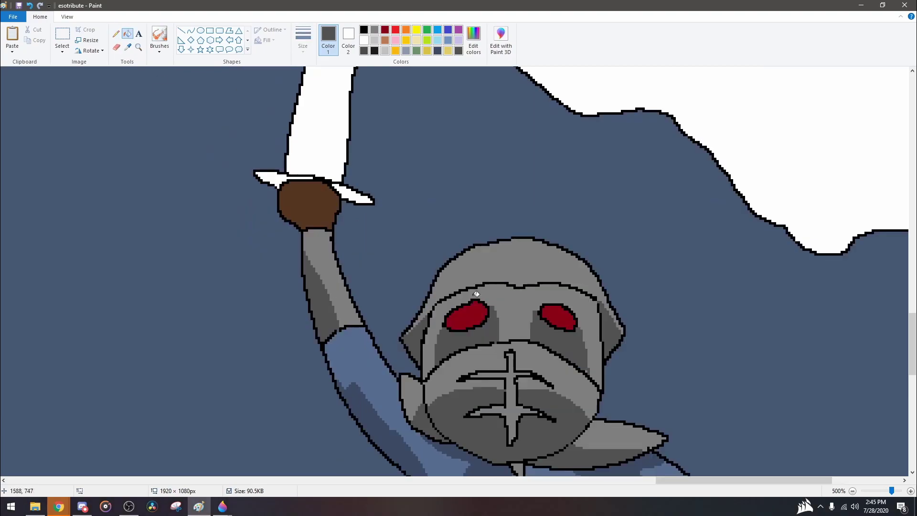
click(474, 38)
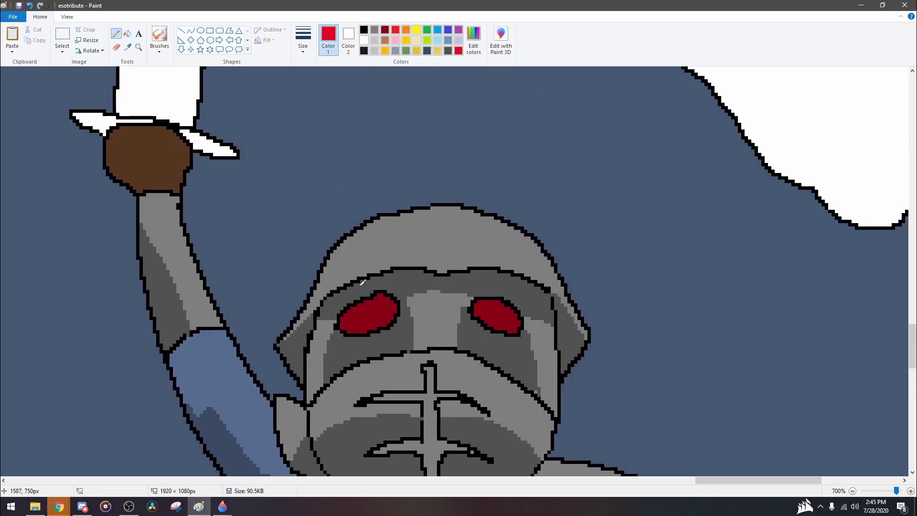
scroll(321, 241, down, 6)
scroll(784, 416, up, 5)
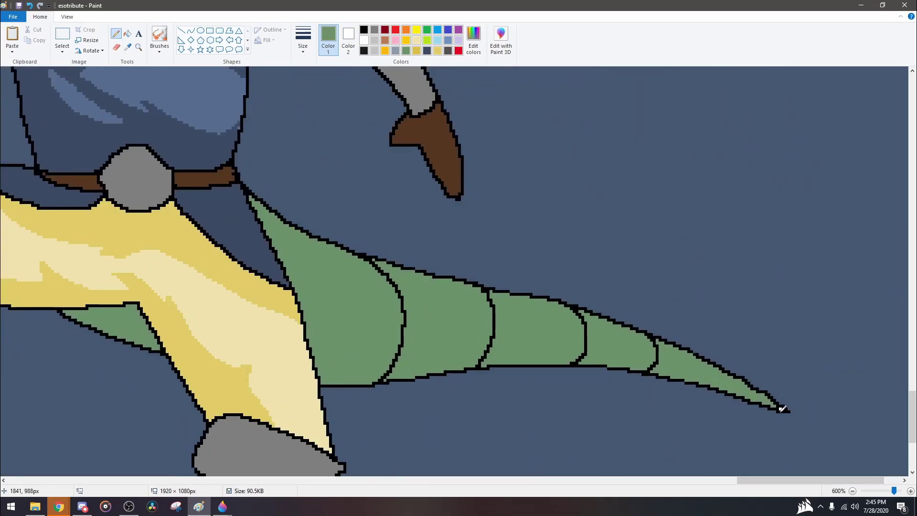
- Outline a shadow along the underside of the enemy's tail and fill each segment with dark green
click(473, 38)
mouse_move(299, 298)
mouse_down()
mouse_move(602, 347)
mouse_move(715, 385)
mouse_up()
click(127, 33)
click(348, 363)
click(440, 368)
click(530, 354)
scroll(459, 272, down, 2)
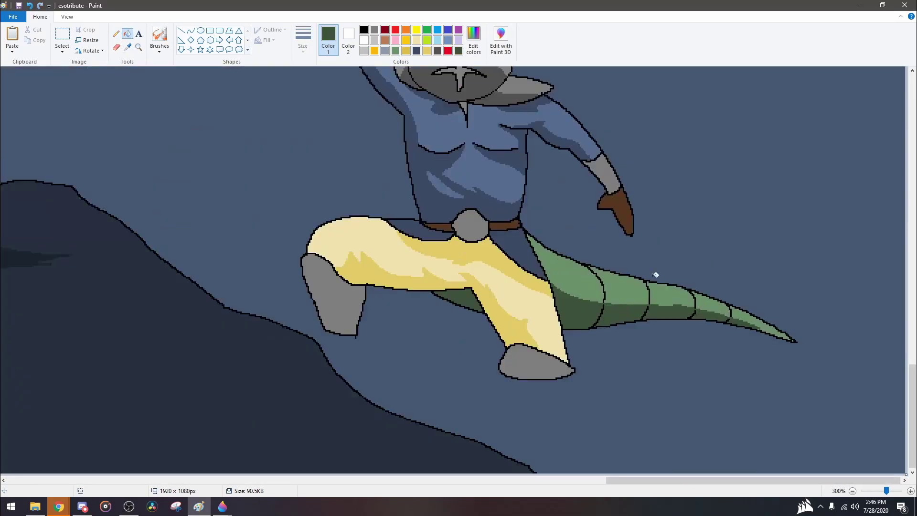
- Outline puffy pale blue-grey clouds around the enemy's legs along the edge of the dark slope
scroll(459, 272, up, 1)
scroll(459, 272, down, 4)
scroll(639, 454, down, 2)
scroll(120, 358, up, 3)
click(448, 40)
scroll(459, 272, right, 5)
click(115, 34)
mouse_move(264, 316)
mouse_down()
mouse_move(291, 306)
mouse_move(375, 353)
mouse_up()
drag(363, 332, 460, 376)
drag(476, 418, 568, 417)
drag(561, 388, 676, 412)
mouse_move(667, 381)
mouse_down()
mouse_move(788, 377)
mouse_move(800, 398)
mouse_up()
drag(163, 267, 306, 266)
- Extend the pale cloud outline past the tail to the canvas edge and fill the clouds with pale blue-grey
scroll(306, 266, up, 1)
scroll(459, 272, right, 5)
drag(699, 298, 889, 268)
drag(831, 246, 903, 176)
click(127, 34)
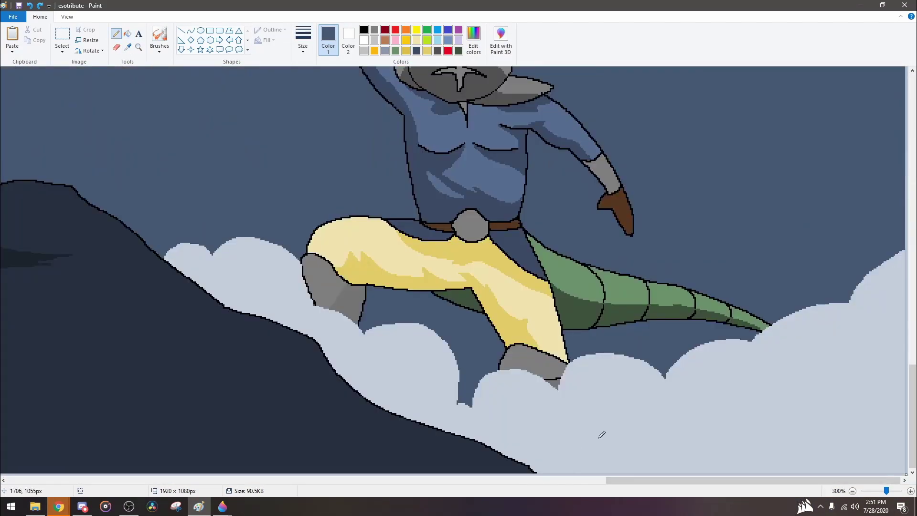
- Outline a lower bank of foreground clouds beneath the tail and fill it with slate blue
mouse_move(558, 472)
mouse_down()
mouse_move(604, 409)
mouse_move(779, 419)
mouse_up()
drag(822, 388, 905, 337)
click(127, 33)
click(733, 414)
key(ctrl+z)
click(716, 449)
- Draw pale curl lines inside the slate-blue foreground clouds
click(117, 33)
drag(729, 431, 725, 466)
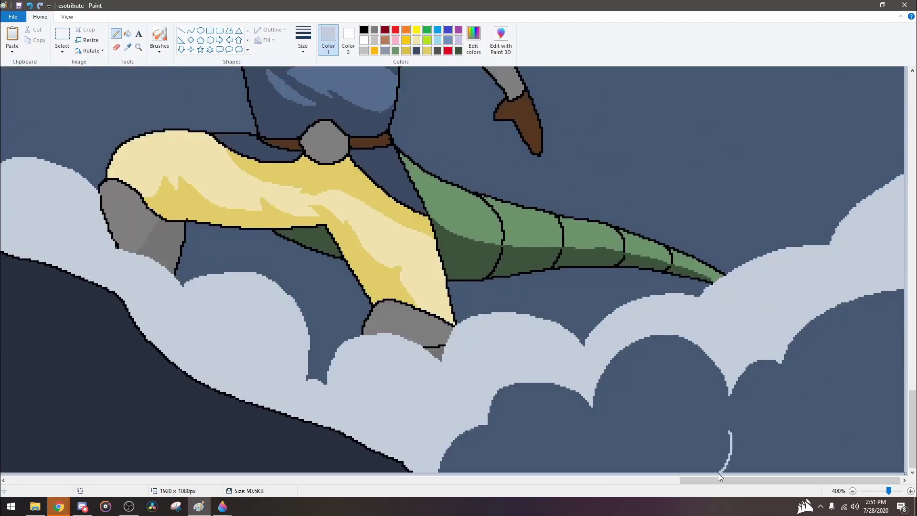
scroll(534, 466, down, 3)
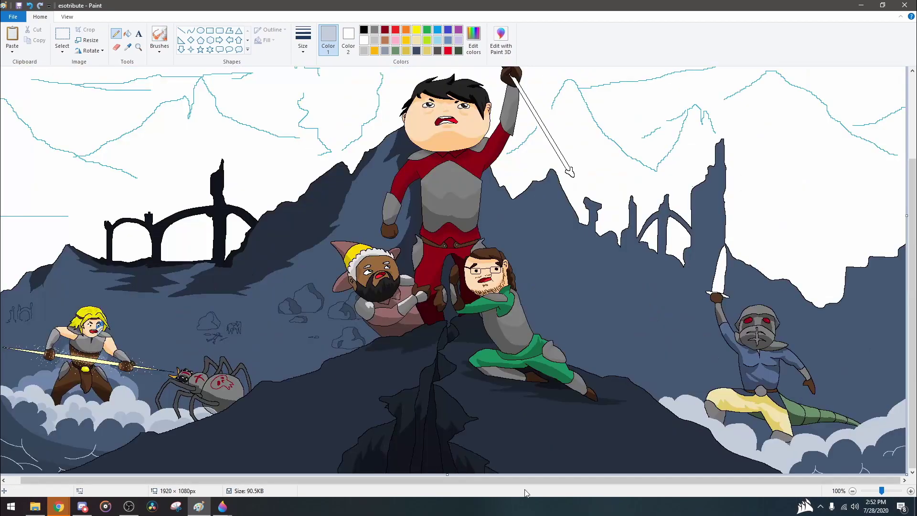
- Outline small puffs inside the pale clouds and fill them with a darker blue-grey for shading
scroll(740, 398, up, 3)
scroll(286, 315, down, 2)
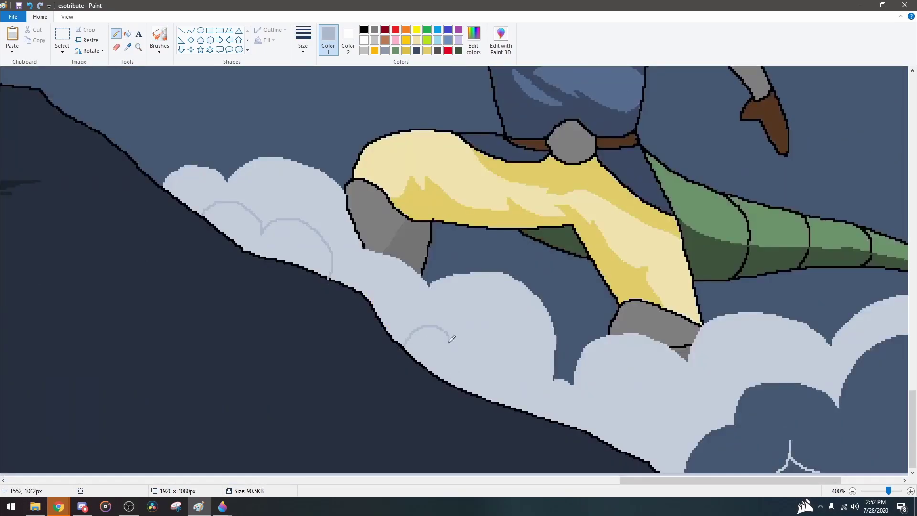
click(267, 238)
click(461, 377)
click(116, 33)
scroll(487, 367, right, 5)
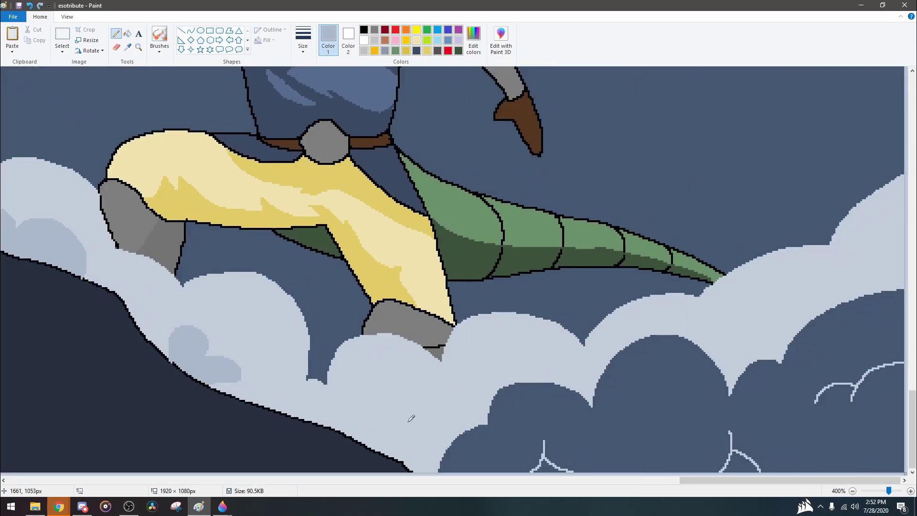
click(127, 33)
click(430, 425)
click(860, 267)
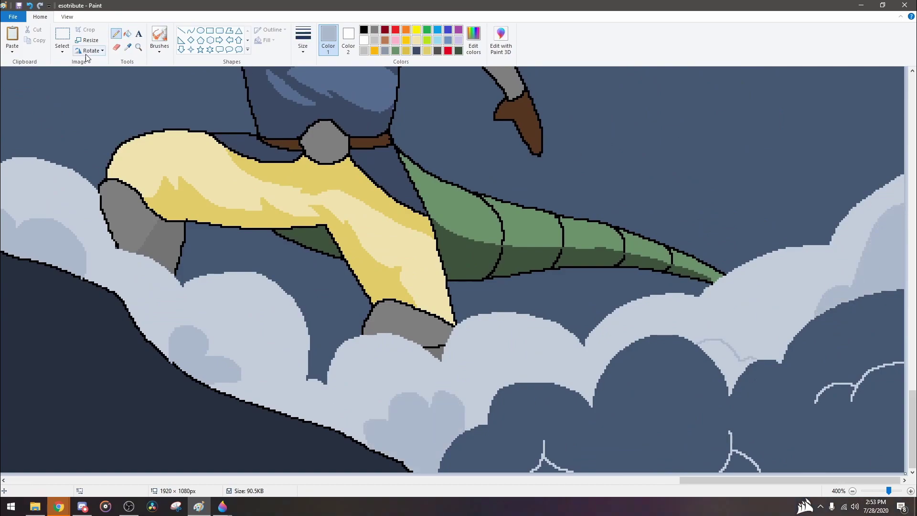
click(758, 355)
- Outline mid-blue background clouds rising from the dark slope to the enemy's torso
scroll(759, 355, up, 10)
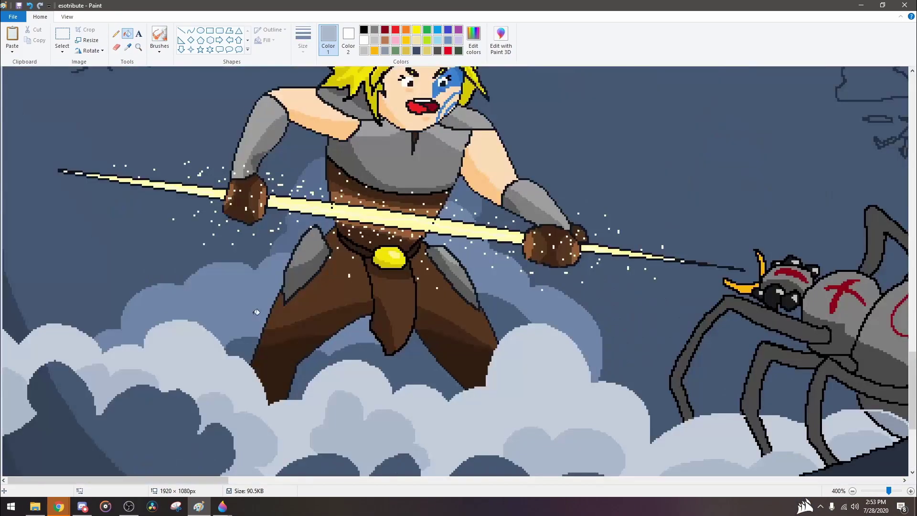
scroll(758, 355, down, 3)
click(117, 33)
scroll(501, 347, down, 10)
drag(427, 198, 500, 142)
scroll(501, 347, up, 4)
drag(501, 347, 523, 372)
scroll(523, 373, down, 2)
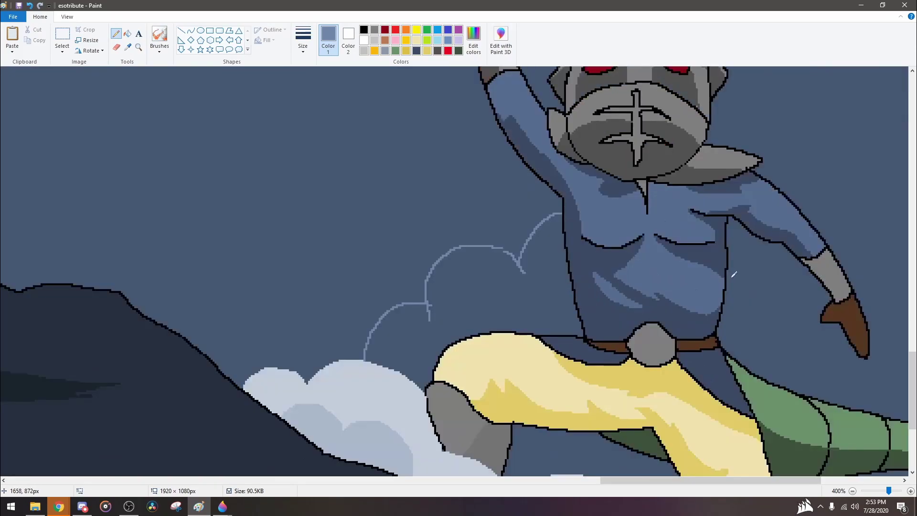
- Outline the background clouds above the enemy's tail up to the canvas edge and fill the cloud areas with mid-blue
drag(722, 272, 786, 355)
scroll(786, 355, down, 2)
scroll(787, 355, right, 6)
drag(549, 277, 836, 106)
scroll(835, 106, up, 4)
click(127, 33)
click(166, 358)
scroll(290, 264, down, 3)
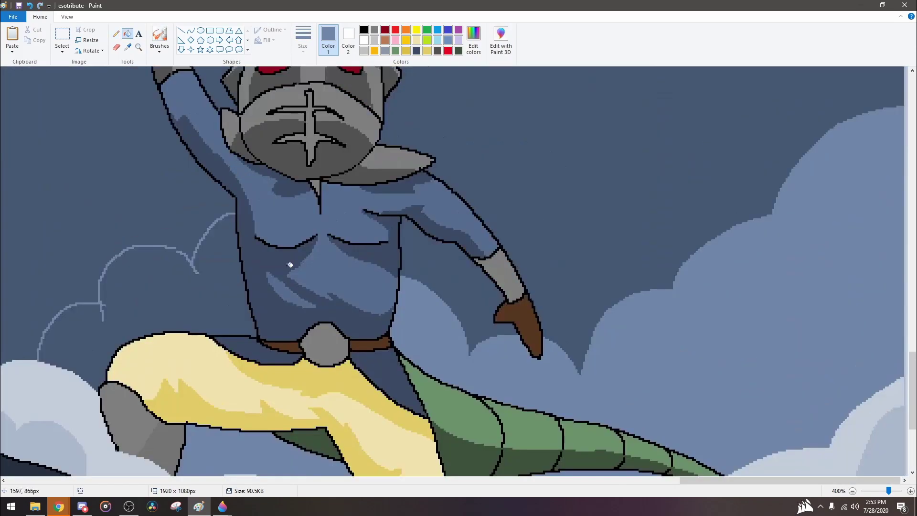
- Outline slate-blue shadow puffs in the mid-blue clouds around the tail and legs and fill them
scroll(145, 95, down, 3)
scroll(506, 218, up, 1)
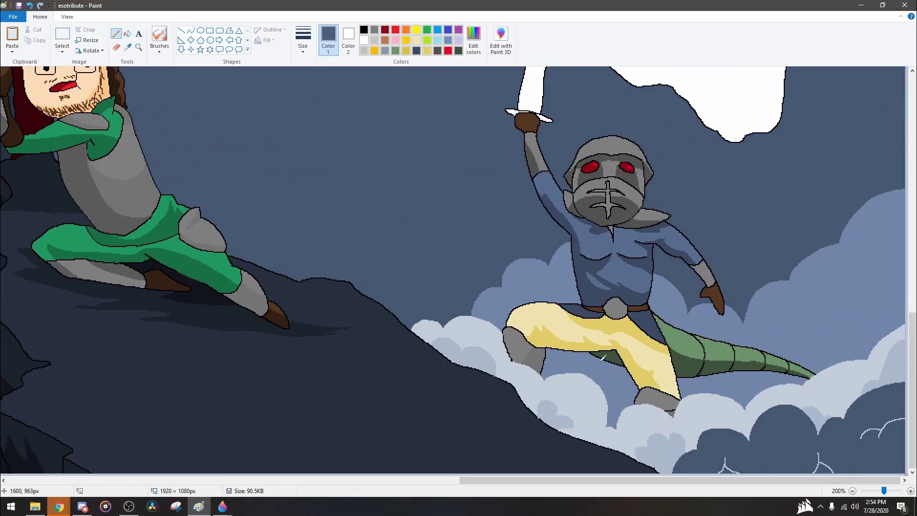
scroll(595, 354, up, 1)
drag(614, 222, 805, 189)
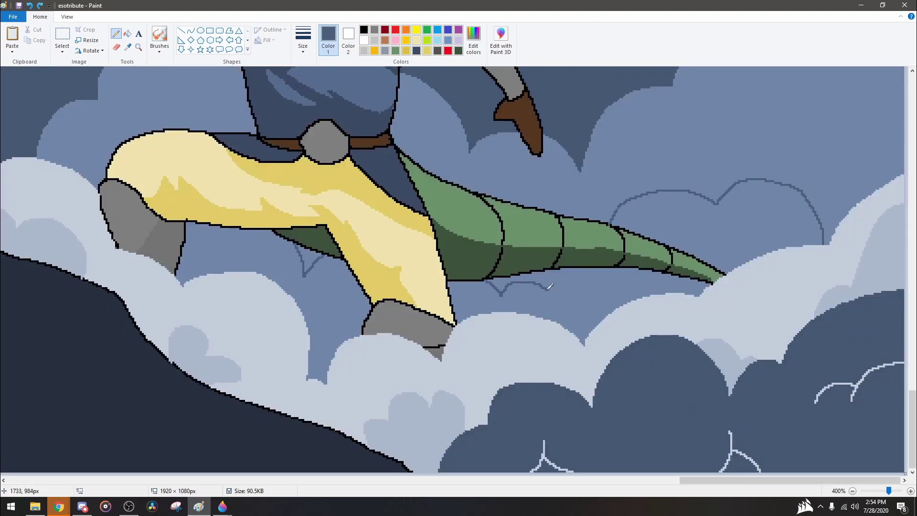
click(127, 33)
click(327, 293)
- Outline dark navy shadow areas on the mountain slope beside the red-clad hero
scroll(673, 295, down, 3)
click(115, 33)
click(416, 51)
scroll(458, 215, up, 2)
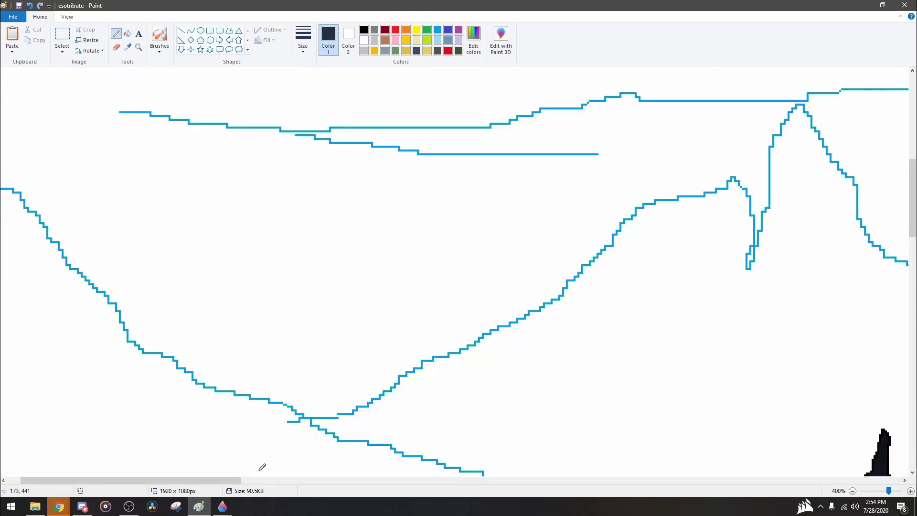
scroll(458, 215, down, 3)
drag(220, 167, 315, 337)
drag(282, 234, 310, 282)
scroll(446, 287, down, 5)
- Continue the shadow outline across the hills behind the enemy and fill the ridge and ruins with dark navy
mouse_move(460, 203)
mouse_down()
mouse_move(448, 290)
mouse_move(573, 363)
mouse_move(380, 424)
mouse_move(564, 268)
mouse_move(681, 335)
mouse_move(348, 264)
mouse_move(628, 330)
mouse_move(780, 190)
mouse_move(829, 169)
mouse_up()
scroll(578, 311, right, 5)
scroll(683, 334, right, 5)
scroll(535, 397, down, 2)
scroll(778, 189, right, 2)
click(127, 34)
scroll(565, 247, down, 3)
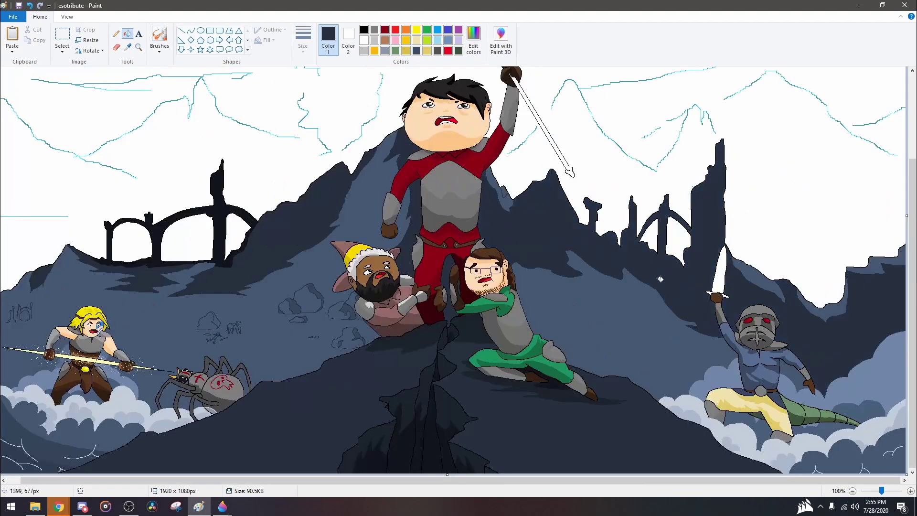
- Pick the near-black of the finished ruins and shade the mountain peak, pillar, arch and tall tower with it
click(128, 47)
click(218, 192)
scroll(602, 230, up, 3)
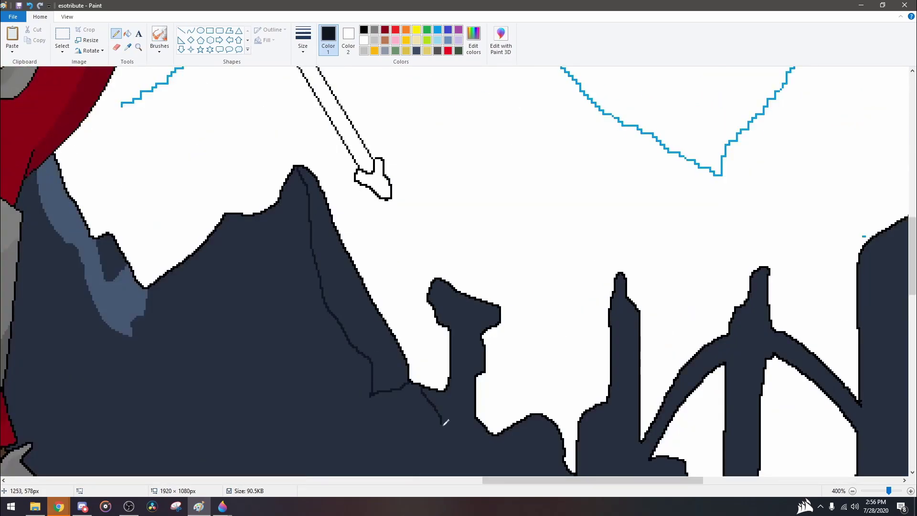
click(506, 363)
click(116, 34)
drag(538, 315, 542, 344)
scroll(542, 344, down, 2)
scroll(475, 332, up, 3)
scroll(476, 332, down, 2)
click(127, 34)
click(440, 286)
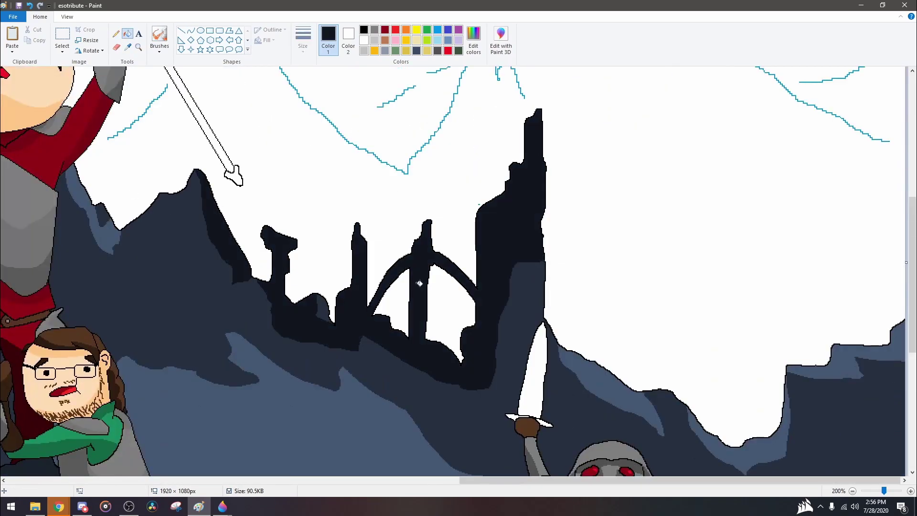
- Draw the dark outlines of two small ruined buildings with openings on the slope behind the green-clad man
scroll(387, 334, up, 2)
scroll(386, 485, up, 2)
click(116, 34)
drag(201, 341, 253, 211)
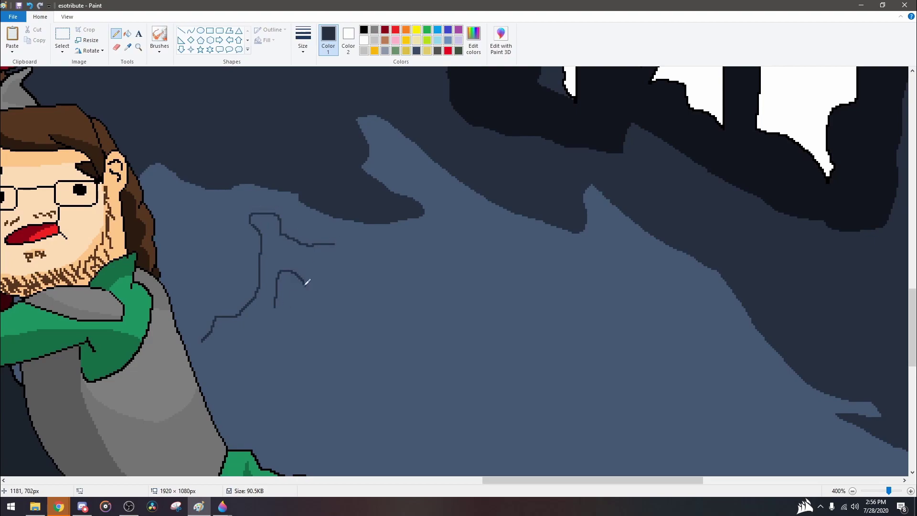
scroll(519, 333, down, 2)
mouse_move(441, 204)
mouse_down()
mouse_move(501, 157)
mouse_move(540, 161)
mouse_up()
drag(464, 205, 484, 203)
- Mix a darker slate blue and fill the openings of the small ruined buildings with it
click(473, 40)
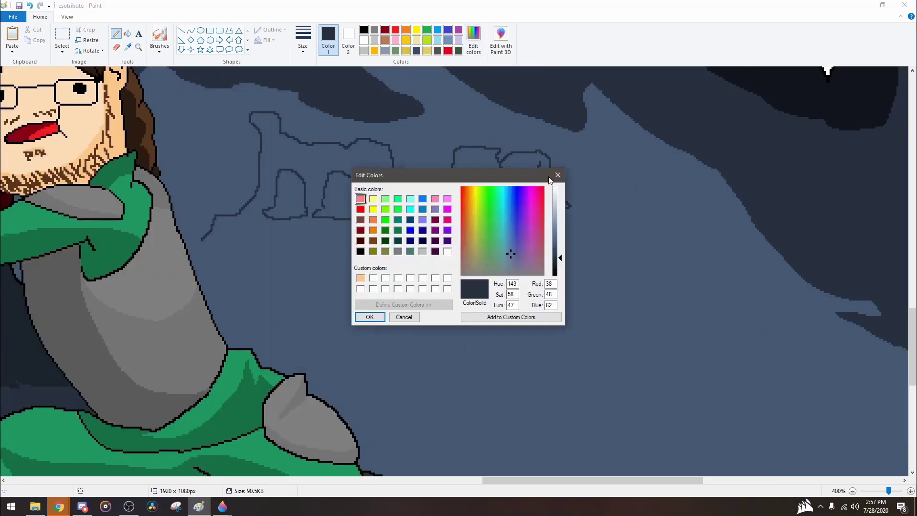
click(370, 314)
click(127, 33)
click(473, 194)
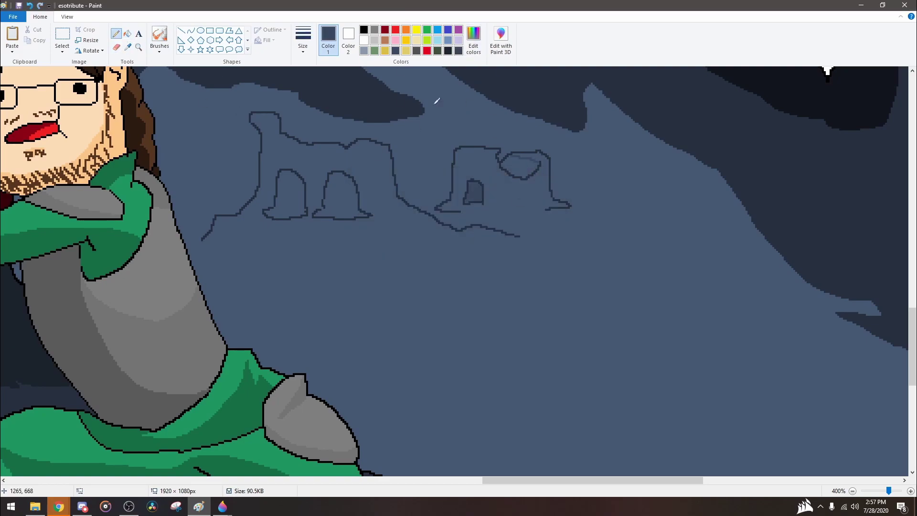
click(539, 160)
click(281, 191)
click(341, 196)
scroll(432, 264, down, 3)
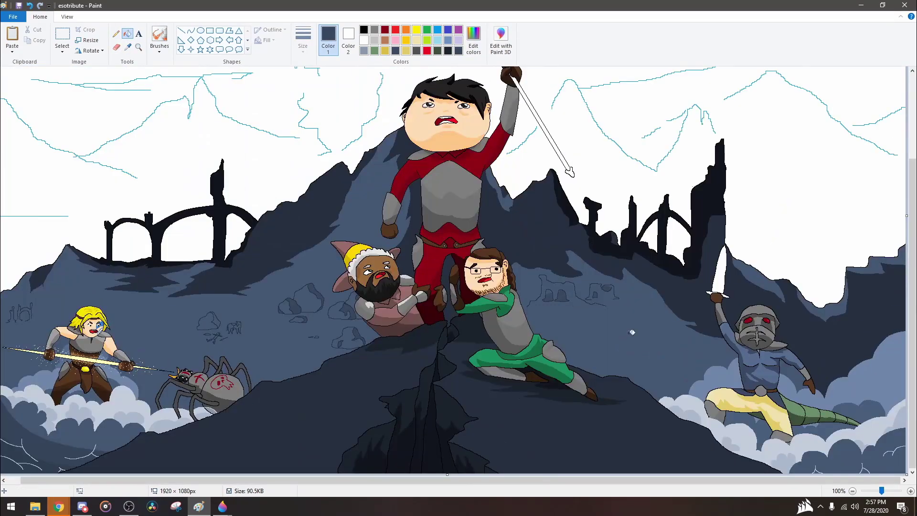
- Colour the enemy's sword blade and crossguard light grey and shade them with mid grey
scroll(755, 275, up, 4)
scroll(342, 195, right, 3)
click(410, 229)
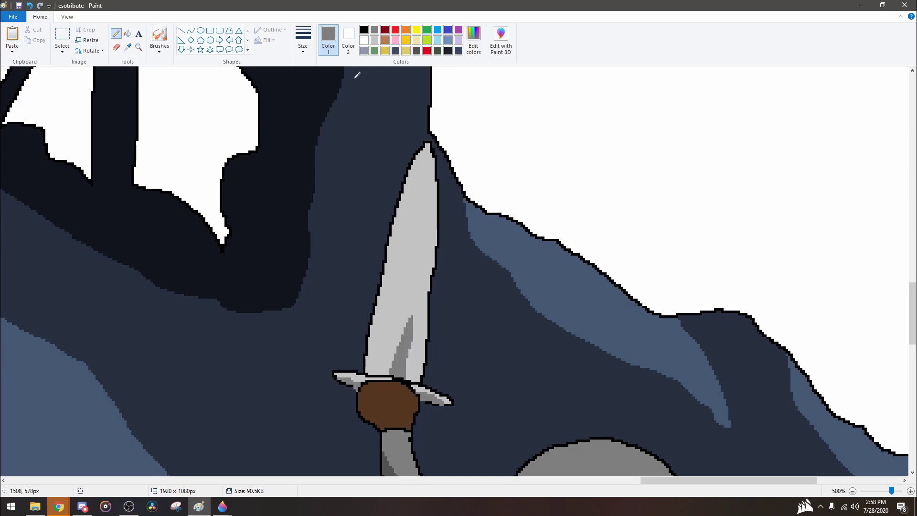
scroll(404, 129, down, 5)
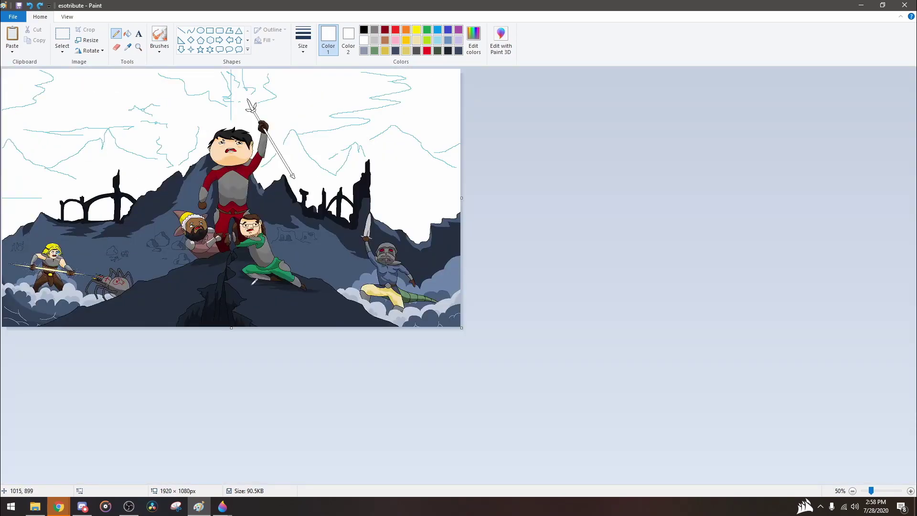
- Draw a diagonal slope across the foreground clouds below the tail and fill the area under it with darker slate
scroll(211, 231, up, 5)
scroll(847, 468, right, 10)
drag(903, 358, 804, 406)
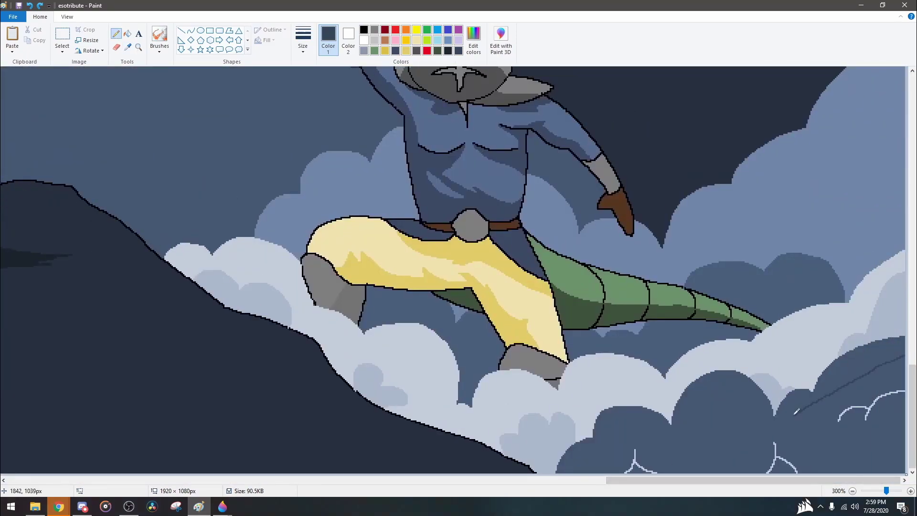
click(127, 34)
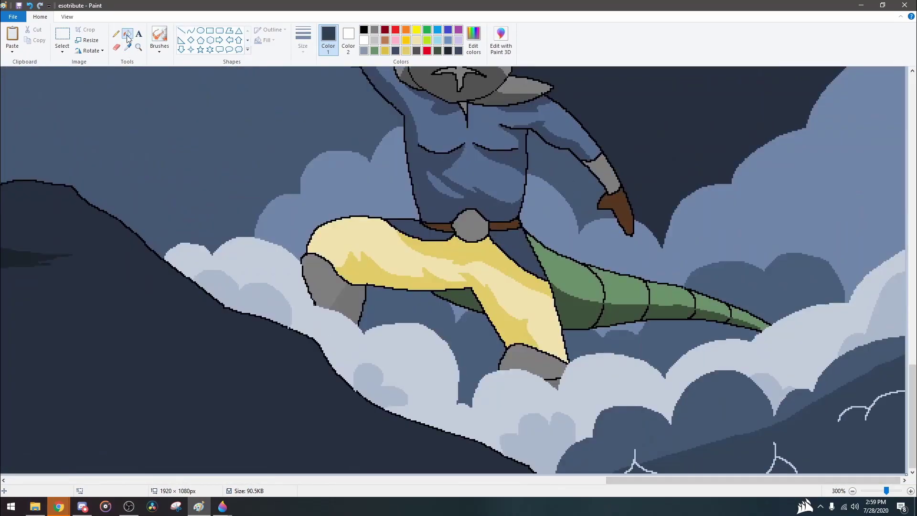
scroll(521, 335, up, 2)
scroll(521, 335, down, 4)
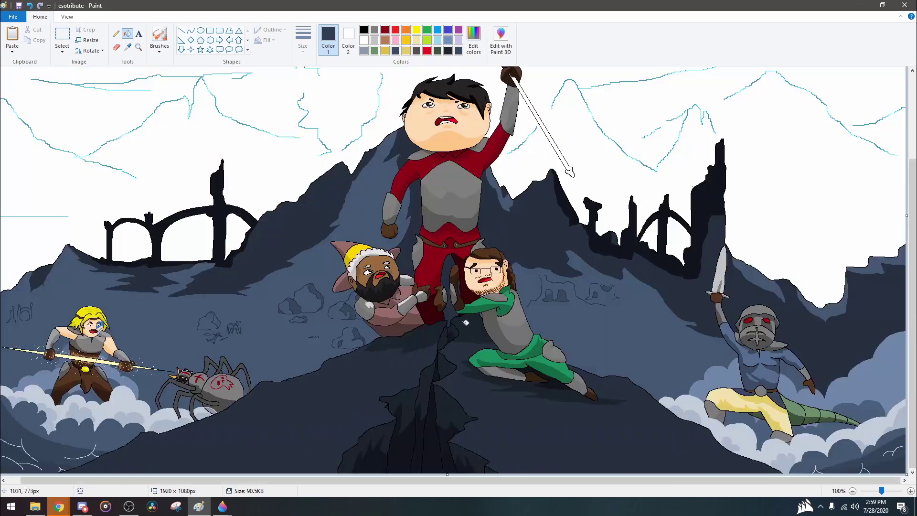
- Trace the distant mountain range in dark grey from the canvas edge towards the red-clad hero
scroll(140, 146, up, 3)
mouse_move(7, 115)
mouse_down()
mouse_move(380, 337)
mouse_move(757, 186)
mouse_up()
scroll(758, 186, up, 3)
mouse_move(770, 318)
mouse_down()
mouse_move(814, 252)
mouse_move(892, 394)
mouse_up()
scroll(892, 394, right, 10)
mouse_move(117, 287)
mouse_down()
mouse_move(400, 396)
mouse_move(678, 276)
mouse_move(746, 408)
mouse_up()
- Trace the distant mountain peaks in dark grey beyond the hero, over the ruins, to the opposite canvas edge
scroll(745, 408, right, 8)
scroll(315, 125, right, 10)
drag(164, 254, 318, 122)
scroll(318, 122, up, 3)
mouse_move(330, 314)
mouse_down()
mouse_move(456, 99)
mouse_move(582, 330)
mouse_up()
scroll(649, 489, down, 1)
scroll(649, 490, right, 8)
mouse_move(348, 358)
mouse_down()
mouse_move(573, 154)
mouse_move(642, 202)
mouse_up()
key(ctrl+z)
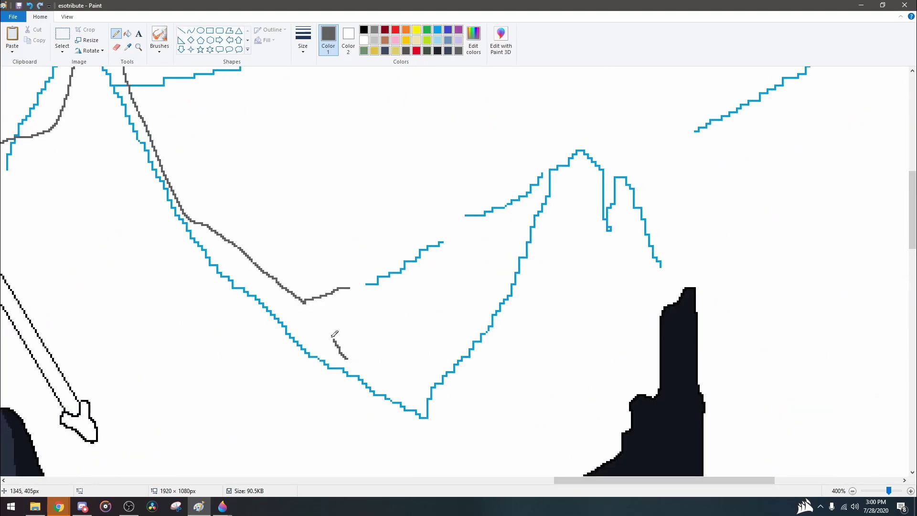
mouse_move(410, 260)
mouse_down()
mouse_move(608, 189)
mouse_move(691, 282)
mouse_move(741, 277)
mouse_up()
scroll(681, 403, right, 10)
mouse_move(291, 311)
mouse_down()
mouse_move(389, 361)
mouse_move(740, 81)
mouse_up()
scroll(740, 81, up, 3)
scroll(740, 484, down, 3)
- Erase the blue sketch lines around the distant mountain peaks on both sides of the hero
click(116, 47)
click(438, 30)
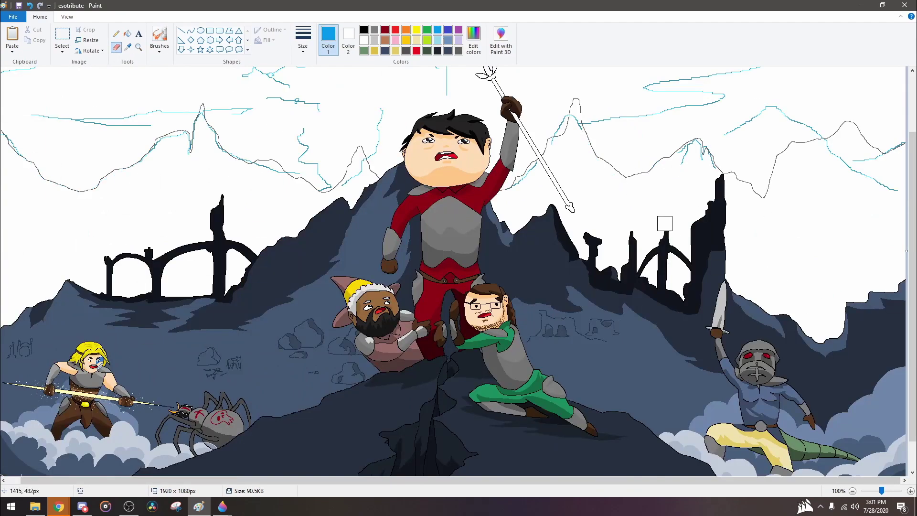
drag(377, 110, 210, 115)
- Fill the distant mountains right of the hero and the openings in the ruins there with light blue-grey
click(127, 33)
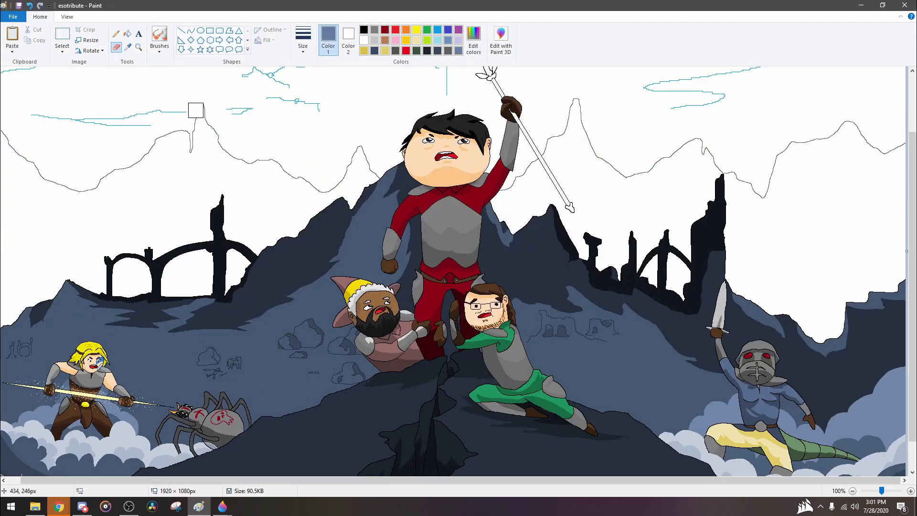
click(621, 153)
click(474, 40)
click(369, 315)
click(621, 153)
click(474, 40)
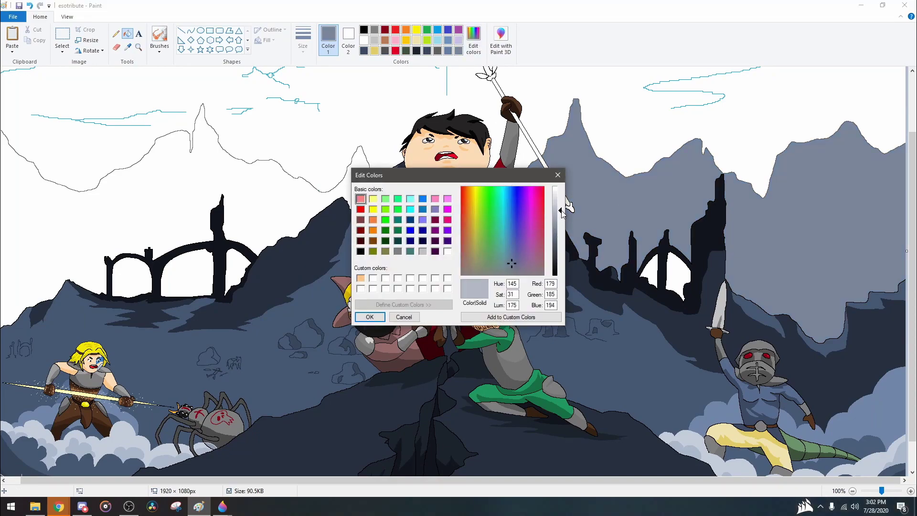
click(371, 315)
click(676, 277)
click(648, 271)
- Fill the distant mountains left of the hero and behind the arched ruins with the same light blue-grey
scroll(339, 297, up, 5)
scroll(140, 483, down, 5)
drag(81, 236, 2, 223)
scroll(731, 201, down, 3)
click(127, 33)
click(458, 50)
click(143, 219)
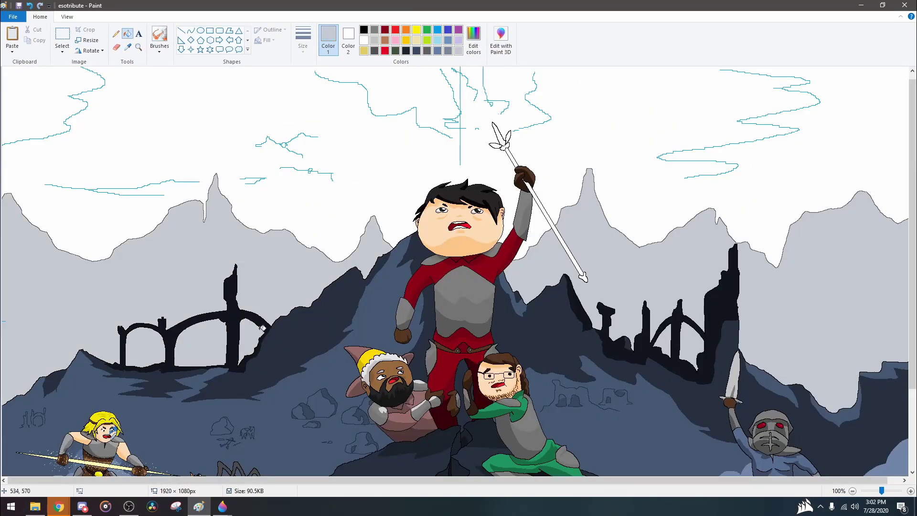
- Trace a lower ridge in mid grey behind the arched ruins left of the hero and fill the area beneath it
scroll(458, 268, down, 3)
click(473, 40)
click(368, 315)
click(116, 34)
scroll(114, 211, up, 4)
mouse_move(4, 152)
mouse_down()
mouse_move(356, 339)
mouse_move(442, 254)
mouse_up()
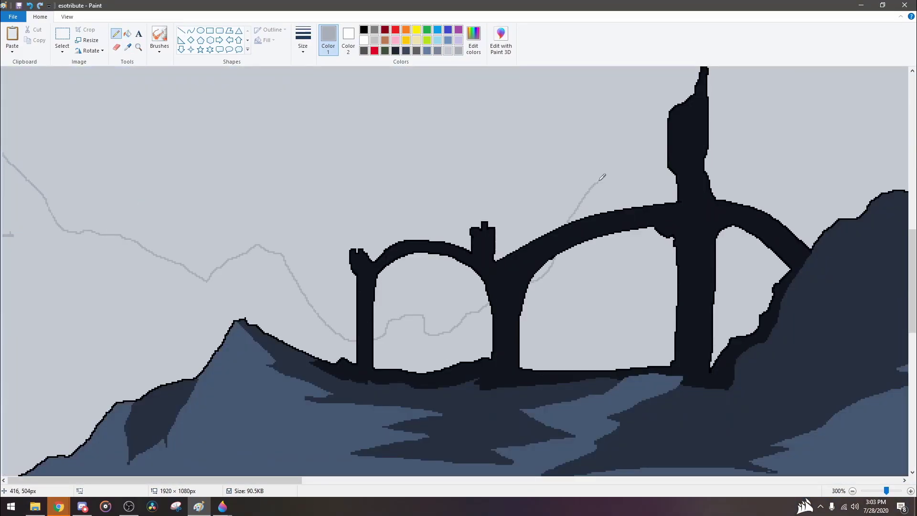
drag(588, 192, 493, 202)
scroll(493, 203, down, 1)
scroll(649, 212, up, 2)
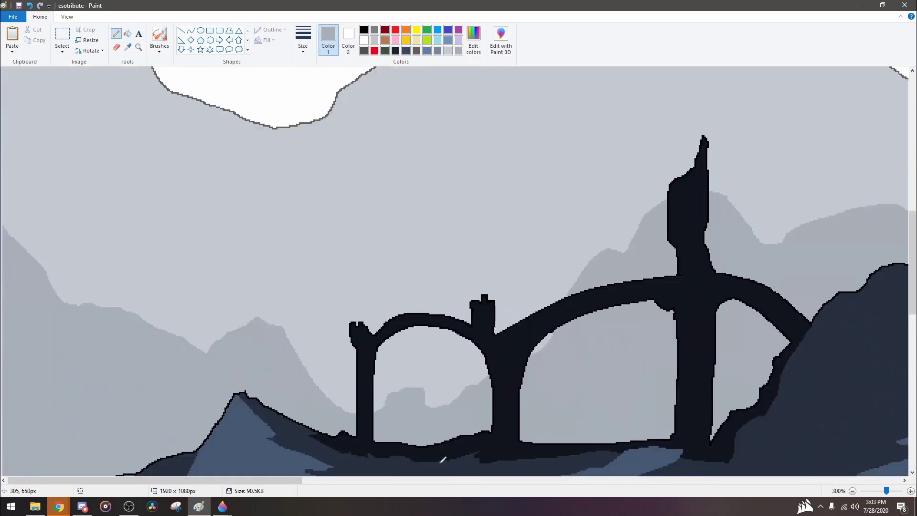
- Trace the lower ridge in mid grey behind the ruins right of the hero and fill the area beneath it
scroll(474, 312, down, 1)
mouse_move(325, 321)
mouse_down()
mouse_move(473, 312)
mouse_move(789, 379)
mouse_move(498, 291)
mouse_up()
scroll(788, 379, right, 8)
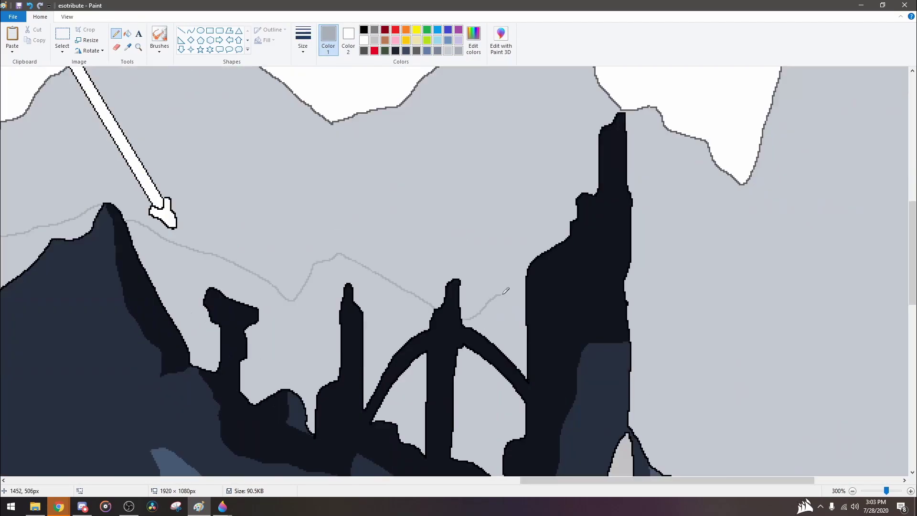
scroll(637, 366, down, 1)
click(128, 33)
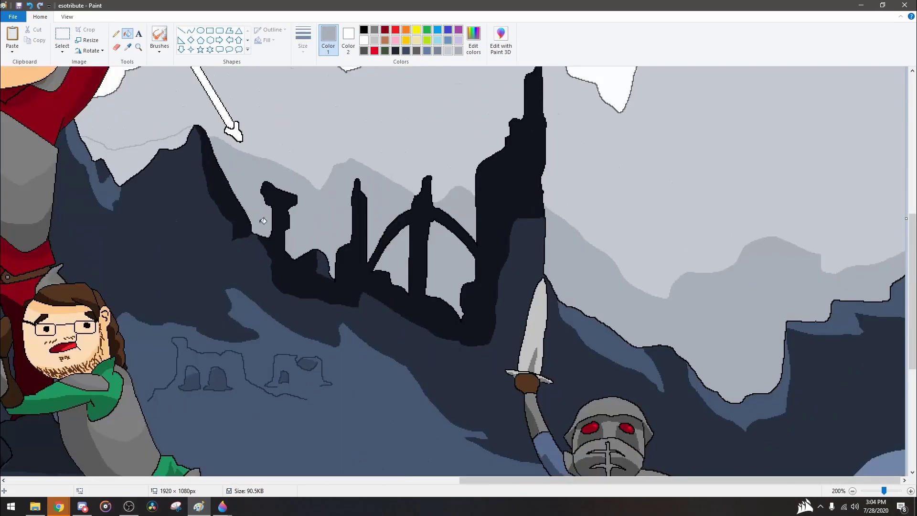
scroll(260, 176, down, 1)
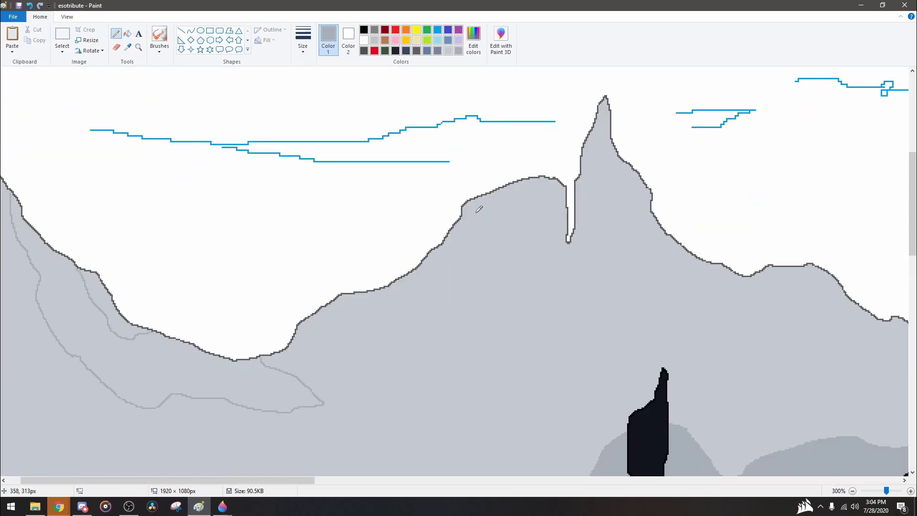
- Outline jagged shadows in mid grey on the distant peaks either side of the hero and fill them
drag(605, 98, 711, 261)
drag(294, 480, 451, 480)
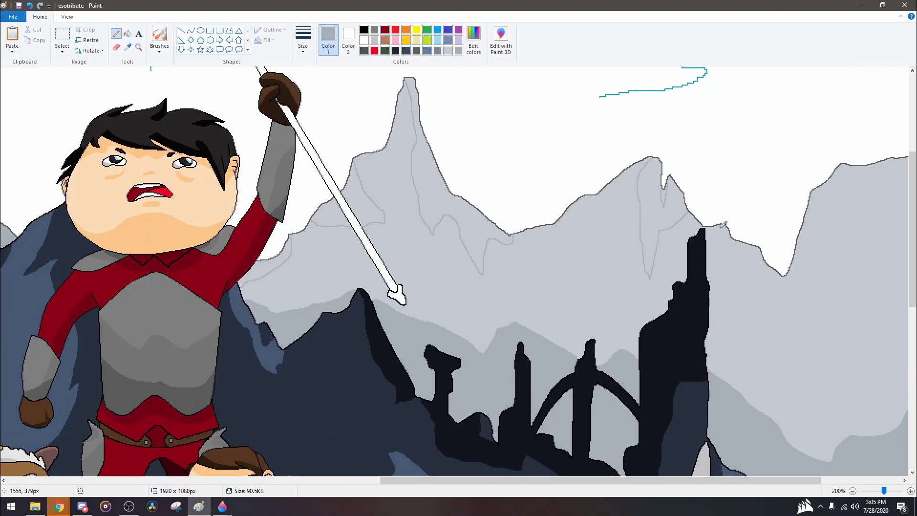
click(127, 34)
click(329, 233)
- Outline a jagged shadow on the distant peak nearest the right canvas edge and fill it with mid grey
key(ctrl+Page_Up)
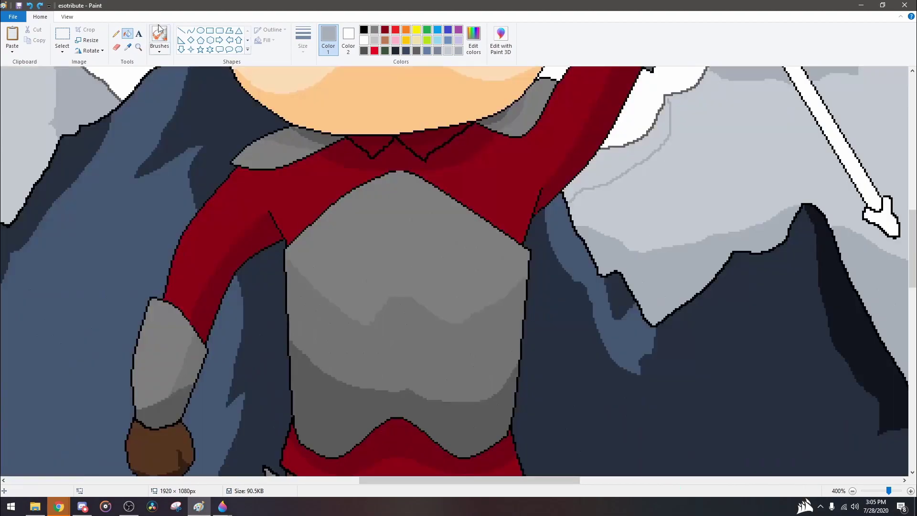
drag(672, 387, 716, 252)
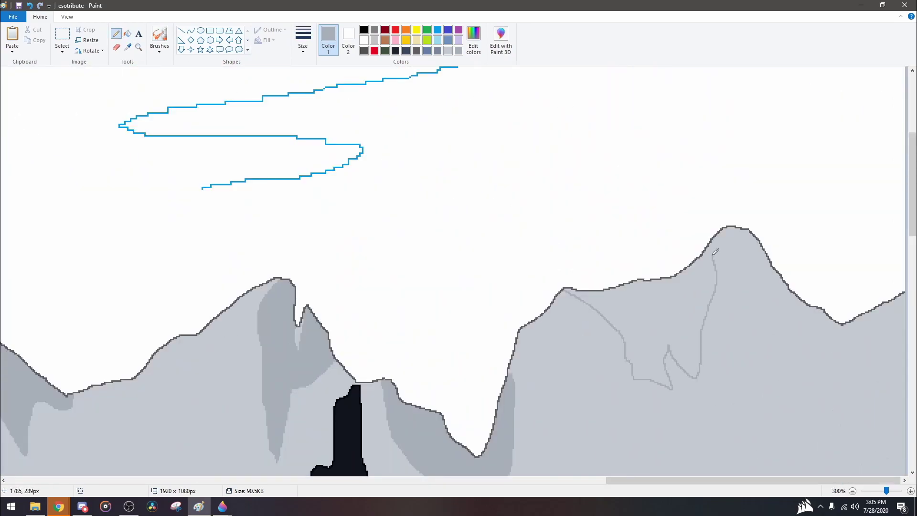
click(129, 34)
click(670, 311)
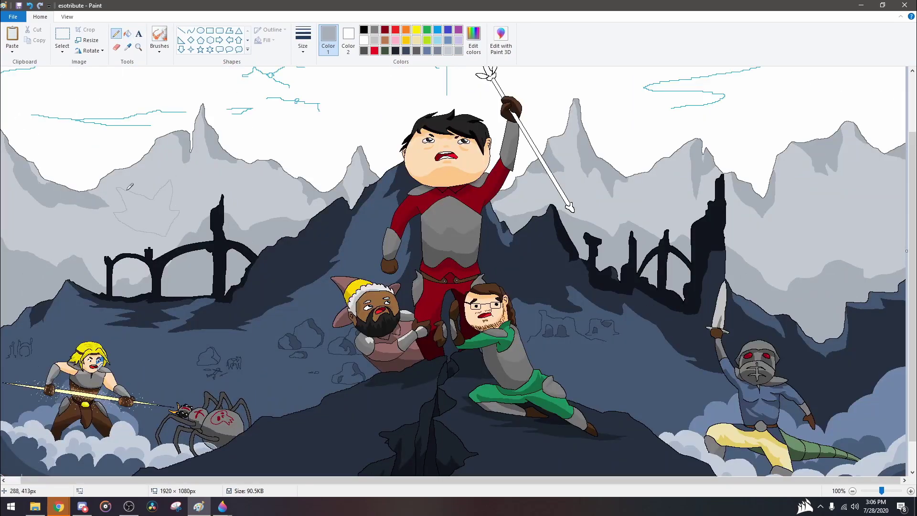
- Add mid-grey jagged shadow patches to the faces of the distant mountains above the blond fighter and above the hooded enemy
click(127, 34)
click(128, 187)
click(116, 33)
click(127, 34)
click(836, 220)
scroll(264, 203, up, 3)
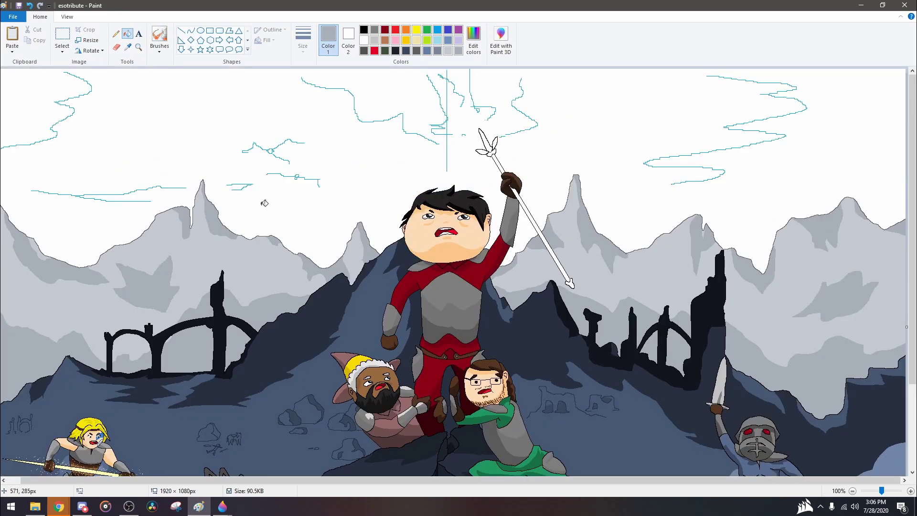
- Erase all remaining blue sketch lines from the sky
click(127, 47)
click(75, 111)
click(116, 46)
mouse_move(19, 143)
mouse_down()
mouse_move(242, 147)
mouse_move(503, 91)
mouse_move(788, 119)
mouse_up()
scroll(608, 196, down, 3)
scroll(609, 196, up, 3)
scroll(608, 196, down, 5)
- Trace a darker slate-grey band along the mountain base behind the ruins right of the hero and fill it
click(116, 34)
click(473, 40)
click(368, 315)
mouse_move(338, 106)
mouse_down()
mouse_move(484, 217)
mouse_move(819, 283)
mouse_up()
click(127, 34)
click(621, 230)
scroll(621, 230, down, 1)
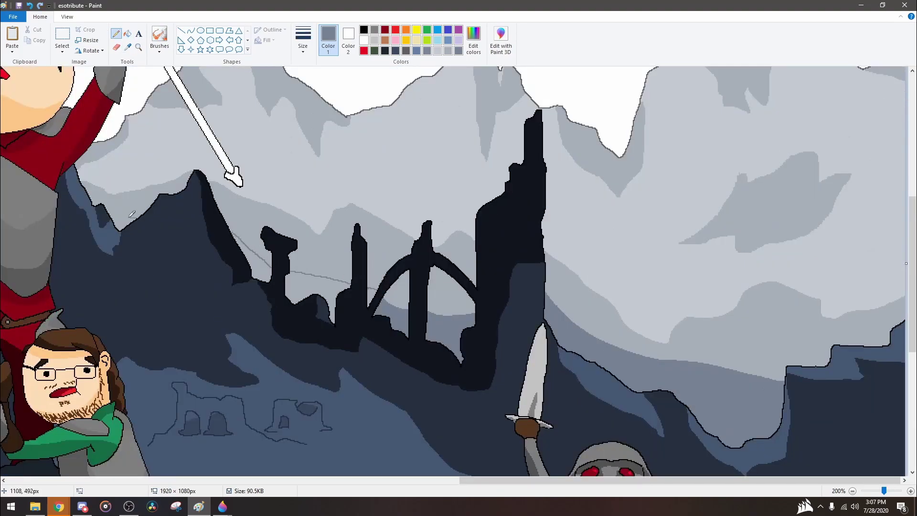
- Trace the slate-grey base band behind the arched ruins left of the hero and fill it, including inside the arches
scroll(123, 352, up, 1)
scroll(123, 352, down, 3)
drag(3, 148, 273, 255)
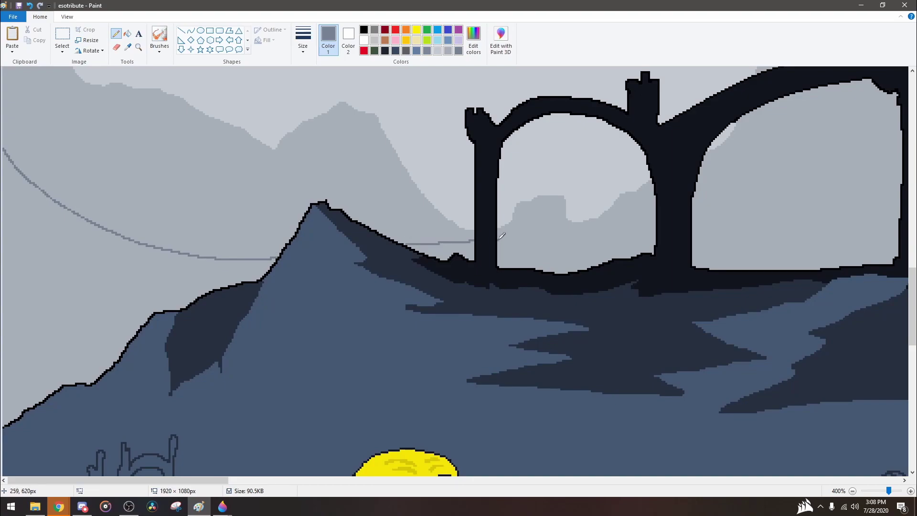
scroll(233, 231, right, 5)
drag(233, 230, 440, 201)
key(ctrl+z)
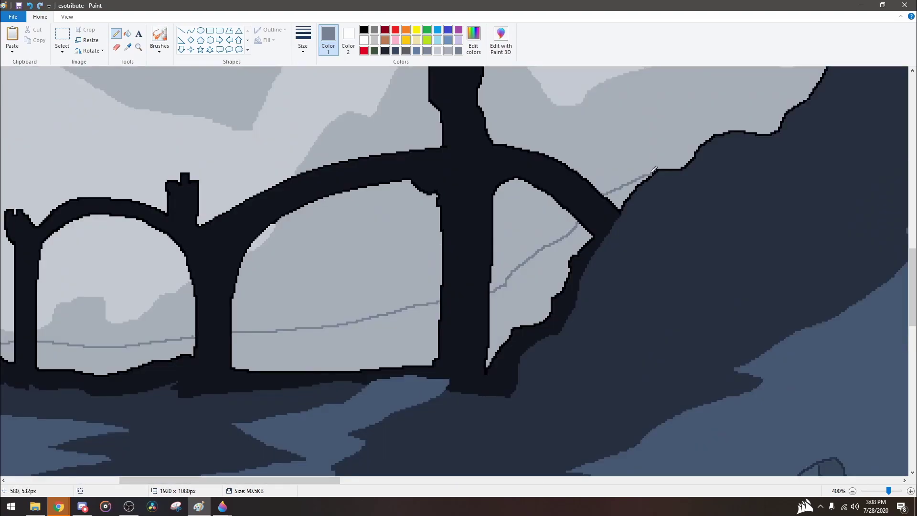
click(127, 34)
click(334, 335)
click(540, 296)
click(115, 356)
- Draw a white four-pointed glint on the tip of the enemy's sword
scroll(458, 272, down, 3)
scroll(250, 102, up, 2)
scroll(517, 248, down, 6)
scroll(517, 247, right, 10)
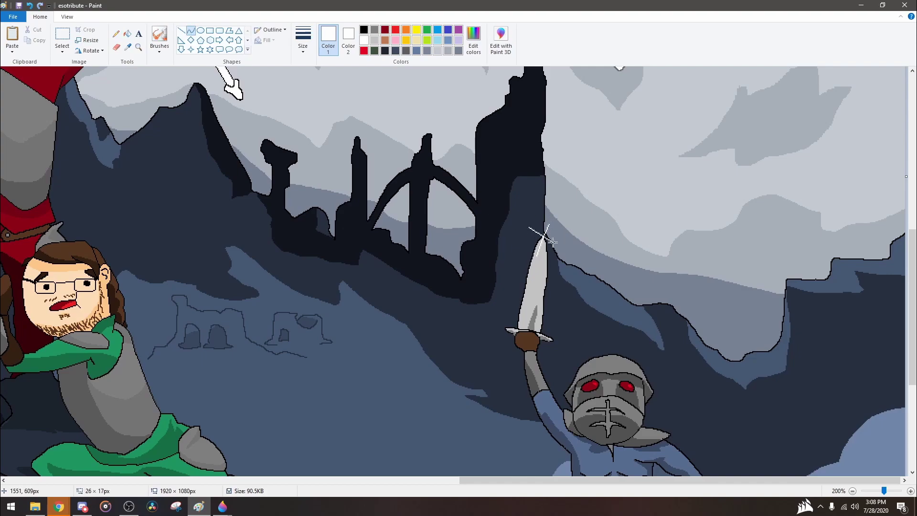
scroll(551, 240, up, 6)
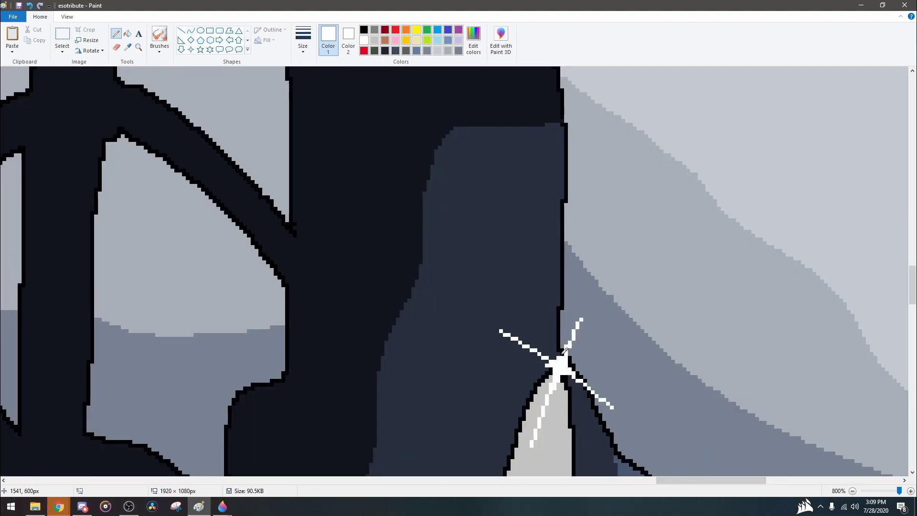
scroll(553, 389, down, 7)
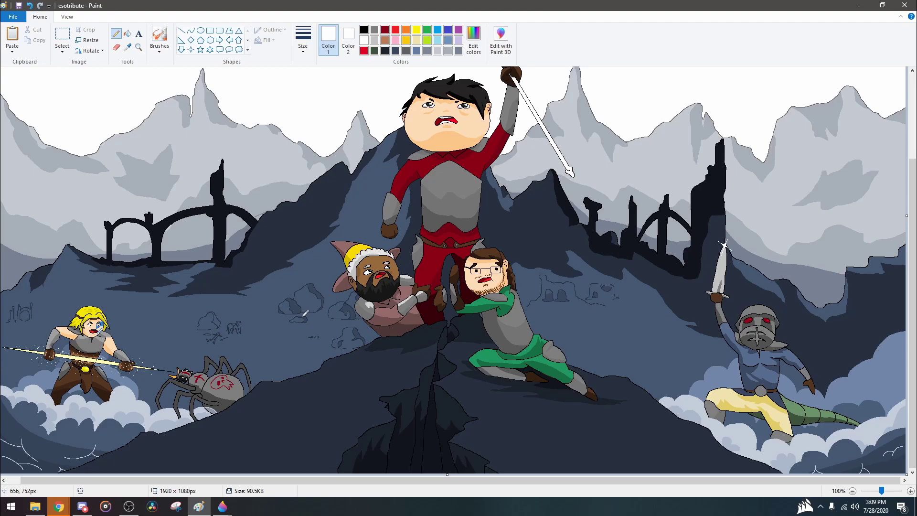
- Mix a very light grey and fill the sky with it
scroll(306, 313, up, 3)
click(127, 34)
click(474, 40)
click(365, 317)
click(392, 119)
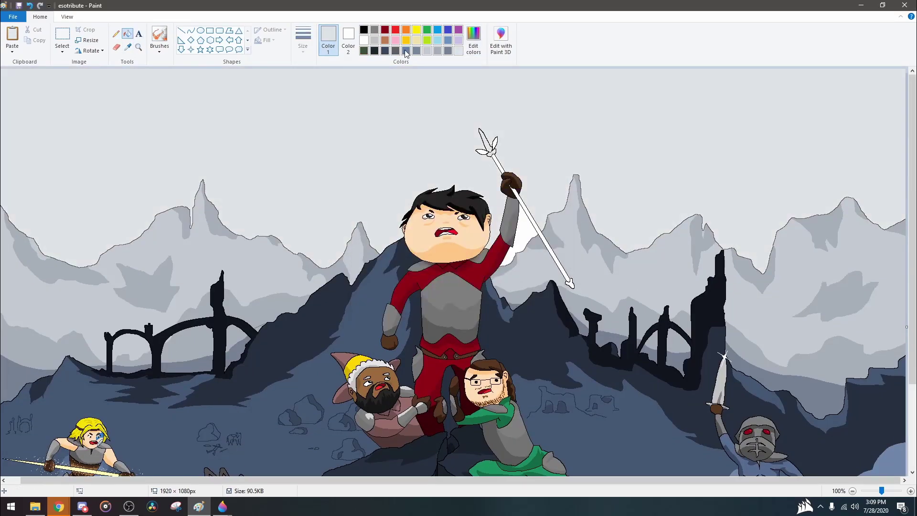
- Outline a huge pale moon behind the hero and fill the sky outside it with darker light grey
click(135, 128)
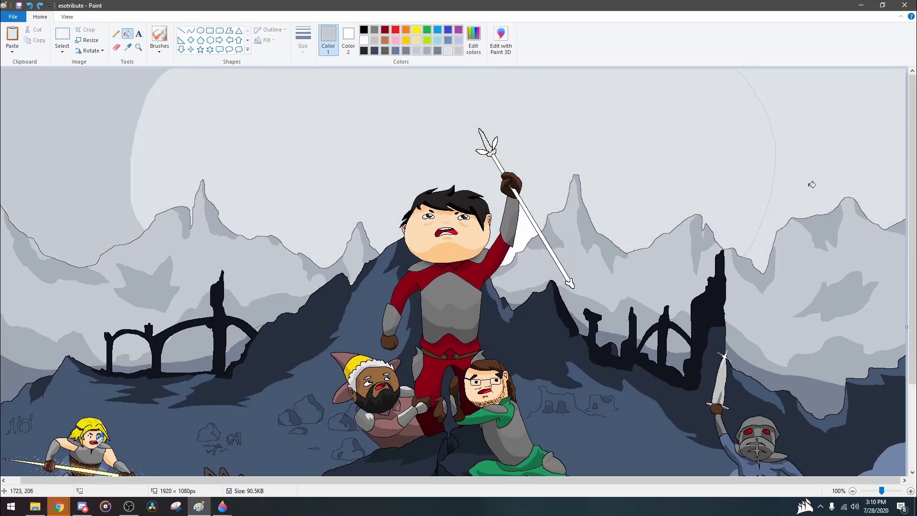
scroll(821, 139, up, 4)
scroll(604, 289, down, 10)
scroll(604, 288, up, 2)
click(129, 47)
click(481, 186)
scroll(481, 186, down, 4)
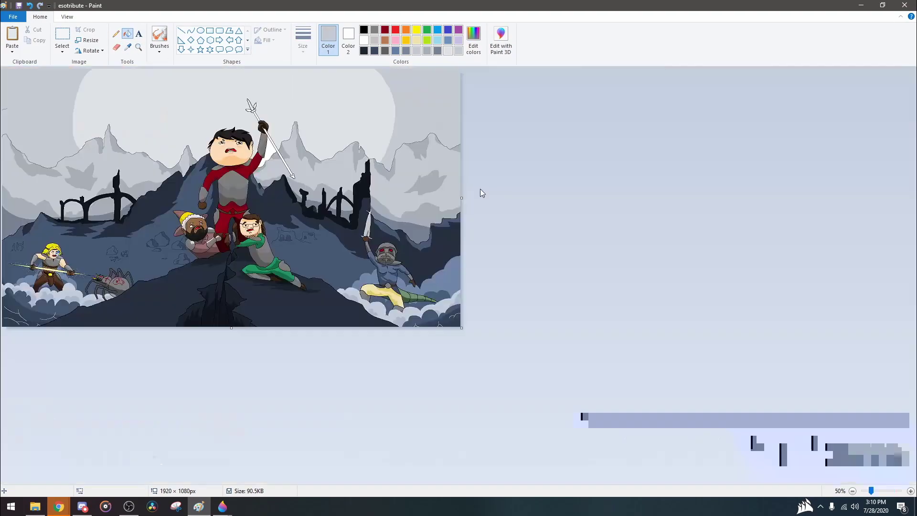
- Colour the staff's shaft reddish brown with dark brown shading at the glove, and its butt end teal with a turquoise tip
scroll(95, 182, up, 2)
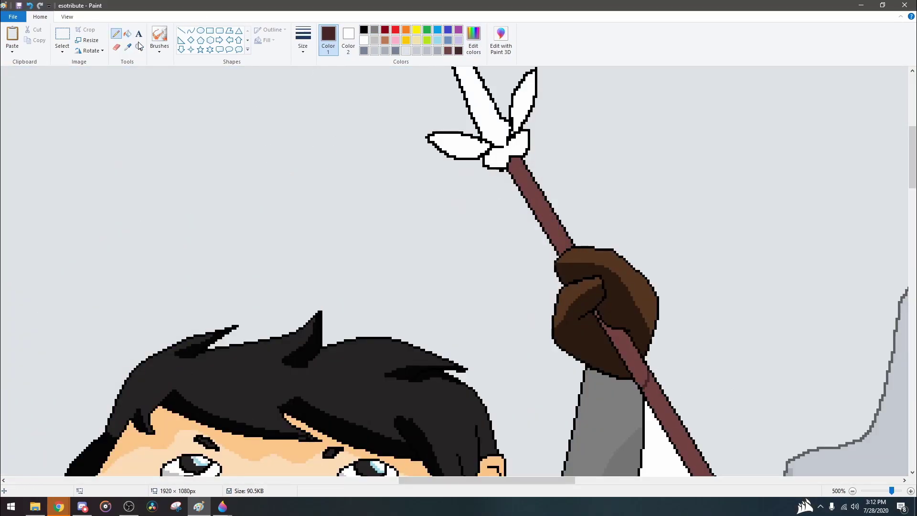
click(603, 318)
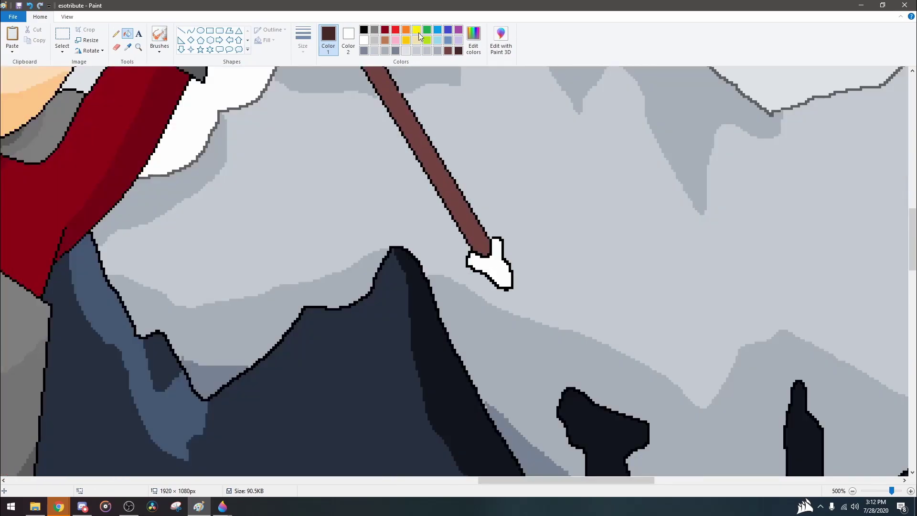
click(474, 41)
click(368, 315)
click(483, 260)
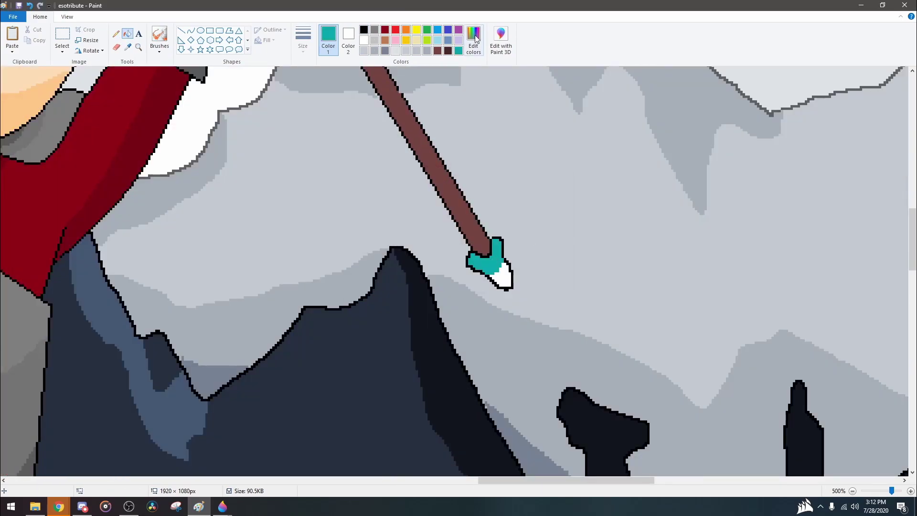
click(474, 40)
click(502, 276)
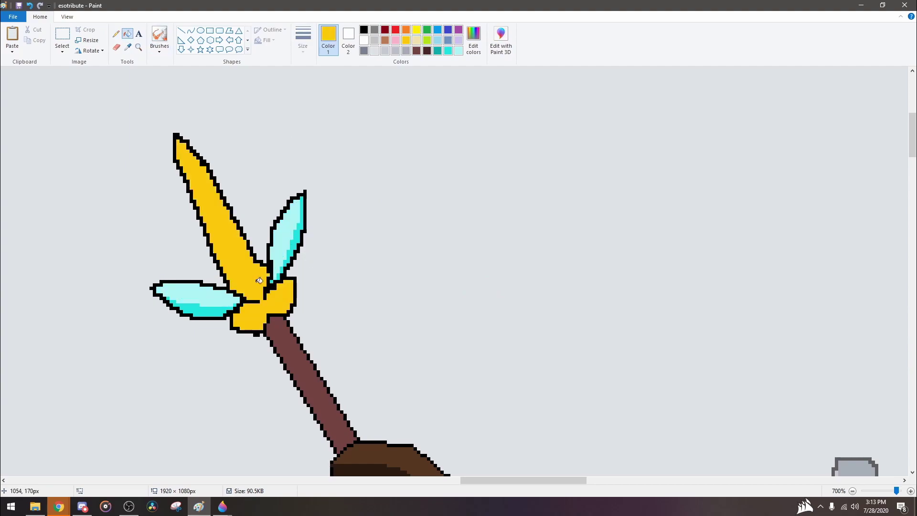
- Highlight the staff's golden blade with light yellow and shade its golden base with darker gold
click(474, 41)
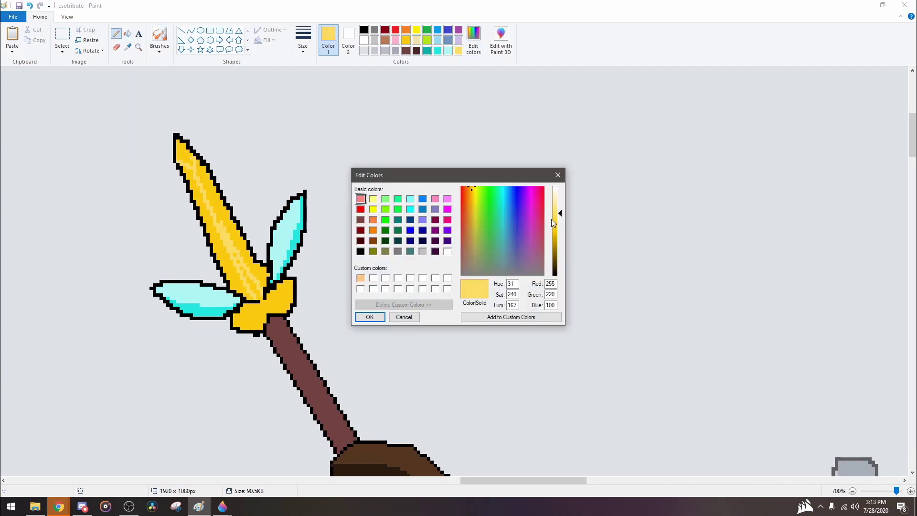
drag(262, 328, 245, 323)
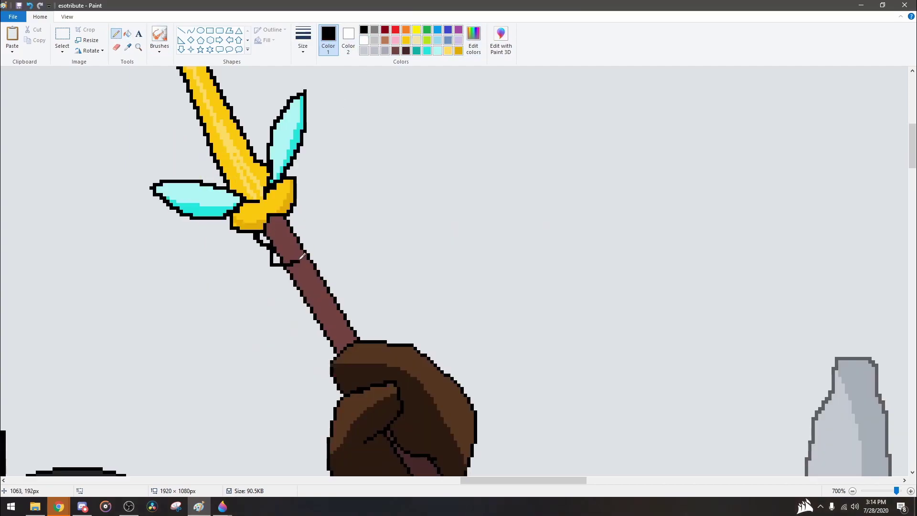
- Outline a cloth wrap with a hanging strip below the staff's head and colour it cream with tan shading
drag(261, 362, 311, 250)
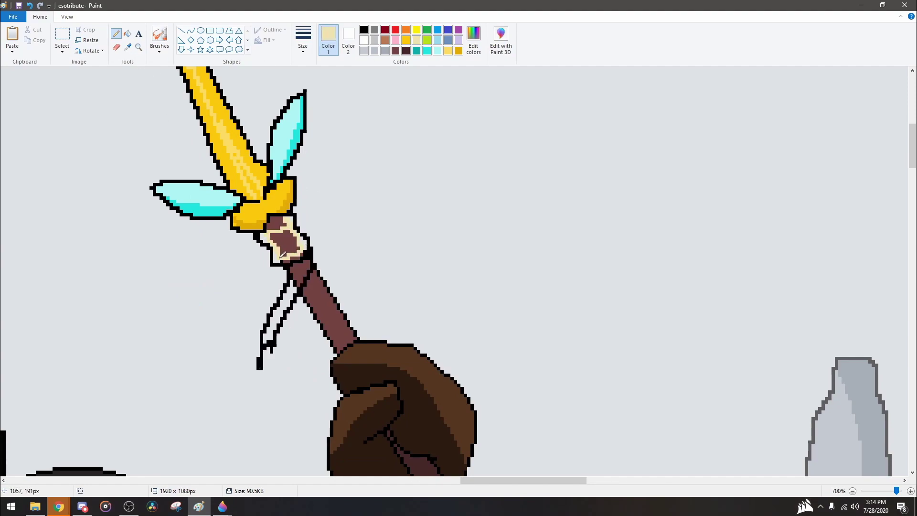
click(128, 36)
click(282, 296)
click(286, 243)
click(280, 223)
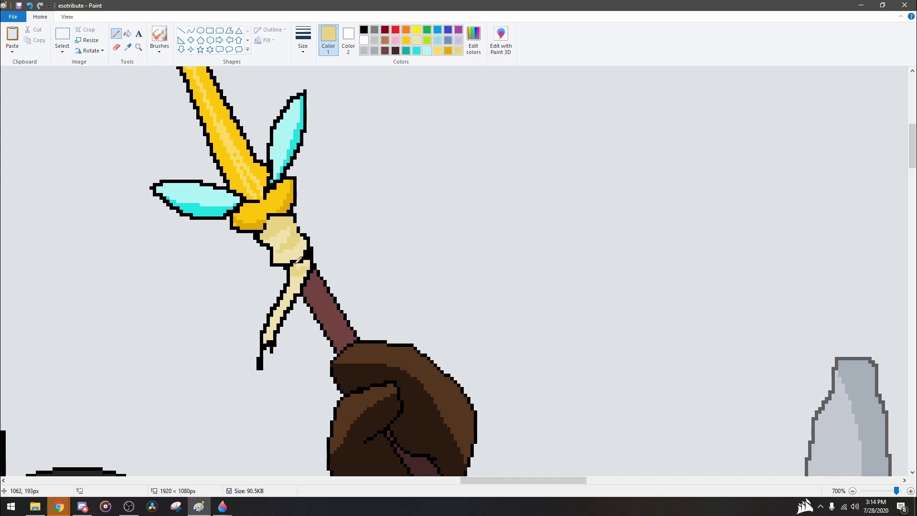
- Draw light cyan magic swirls around the upper staff, the hero's glove and his raised forearm
scroll(297, 264, down, 6)
scroll(399, 260, up, 4)
click(127, 47)
click(242, 112)
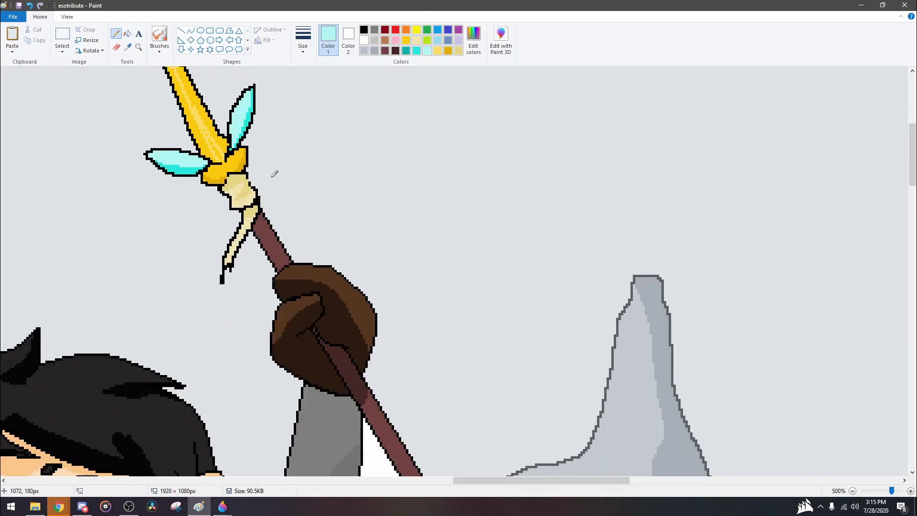
scroll(271, 173, up, 2)
drag(414, 371, 378, 447)
scroll(422, 248, down, 4)
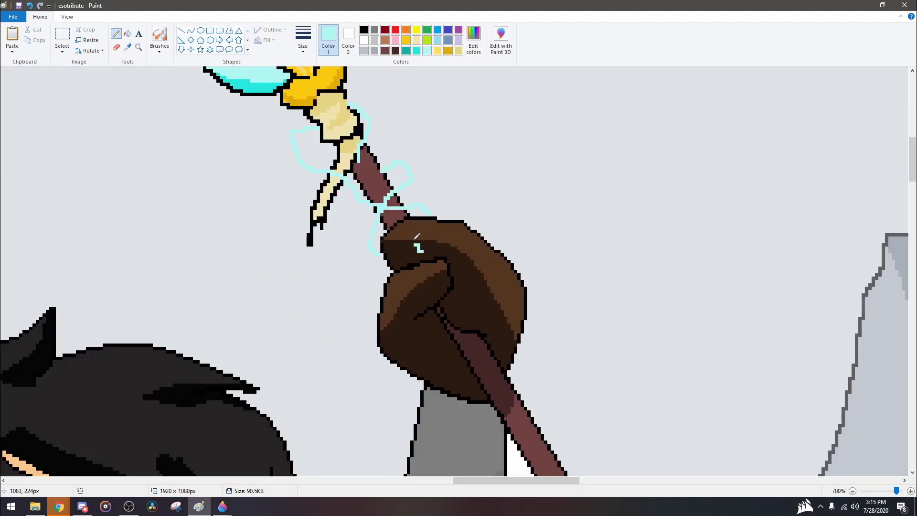
drag(534, 420, 468, 440)
scroll(374, 365, down, 4)
drag(414, 315, 381, 395)
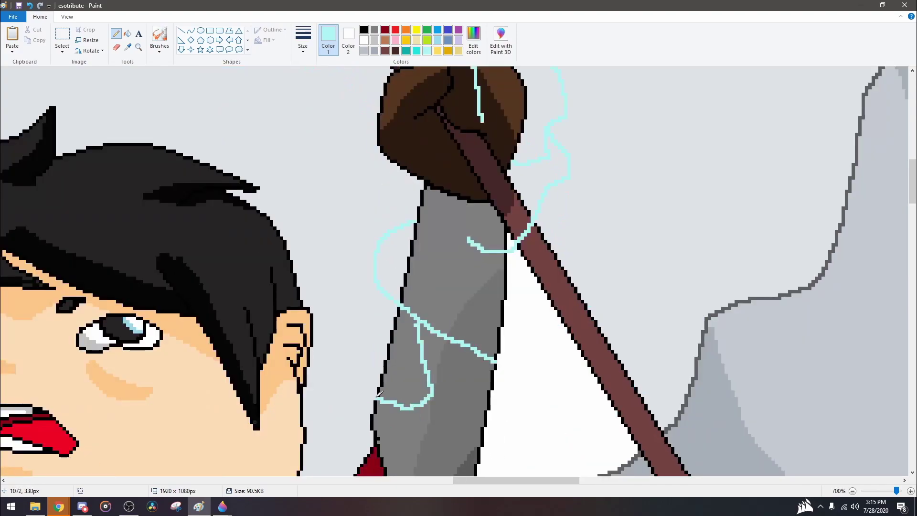
- Draw more light cyan magic swirls across the hero's grey forearm armour and around its edge
drag(480, 311, 528, 270)
drag(444, 268, 506, 373)
drag(447, 305, 392, 334)
scroll(408, 249, up, 2)
mouse_move(420, 301)
mouse_down()
mouse_move(408, 249)
mouse_move(477, 337)
mouse_up()
scroll(370, 105, down, 4)
- Wind light cyan magic swirls down the staff's lower shaft and add branching sparks at its butt end
scroll(430, 286, up, 2)
drag(440, 289, 438, 328)
drag(512, 408, 499, 329)
scroll(499, 329, down, 4)
drag(547, 272, 559, 234)
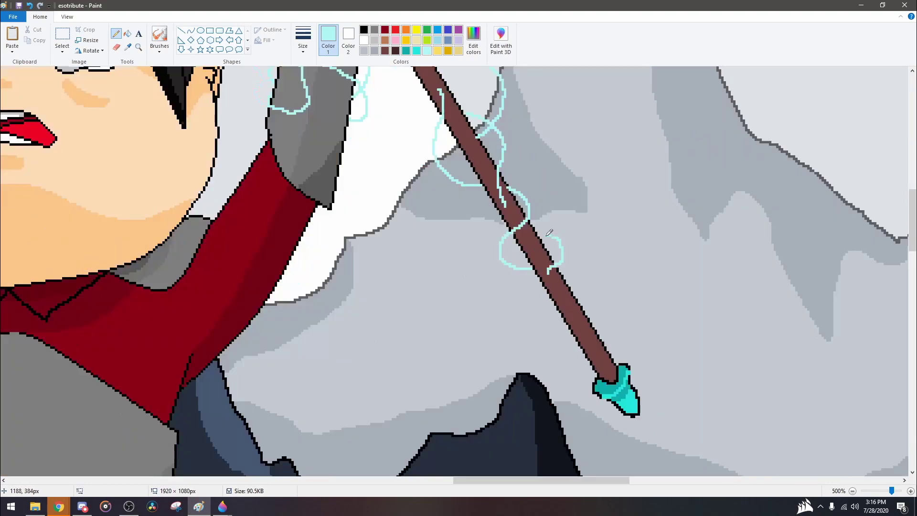
scroll(634, 320, down, 2)
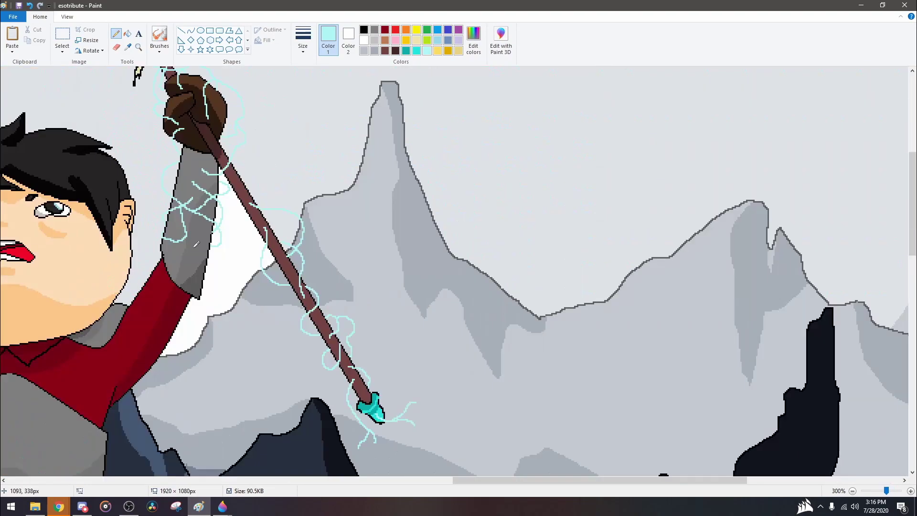
scroll(427, 236, down, 3)
- Draw branching turquoise lightning lines in the sky above the staff's golden tip
scroll(285, 160, up, 5)
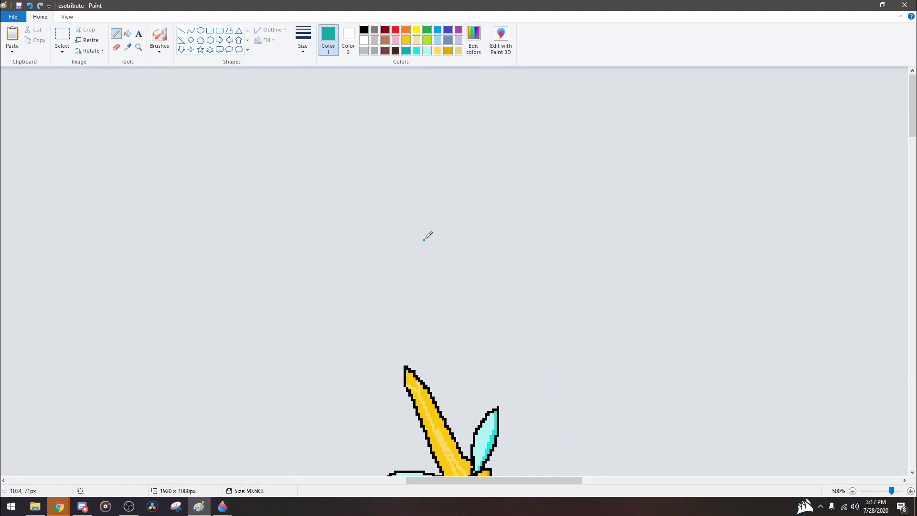
drag(486, 229, 506, 249)
drag(210, 238, 296, 327)
drag(245, 170, 218, 258)
drag(217, 275, 120, 267)
drag(265, 304, 150, 337)
drag(406, 336, 393, 221)
- Draw long branching white lightning streaks from the staff's tip up to the canvas edge
click(349, 38)
drag(393, 342, 268, 70)
drag(366, 287, 314, 70)
mouse_move(311, 181)
mouse_down()
mouse_move(325, 107)
mouse_move(229, 105)
mouse_up()
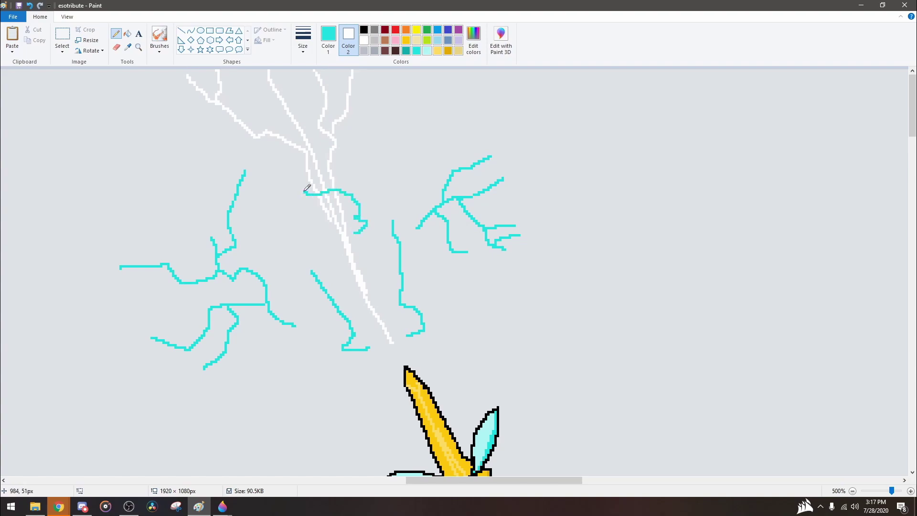
scroll(350, 81, down, 3)
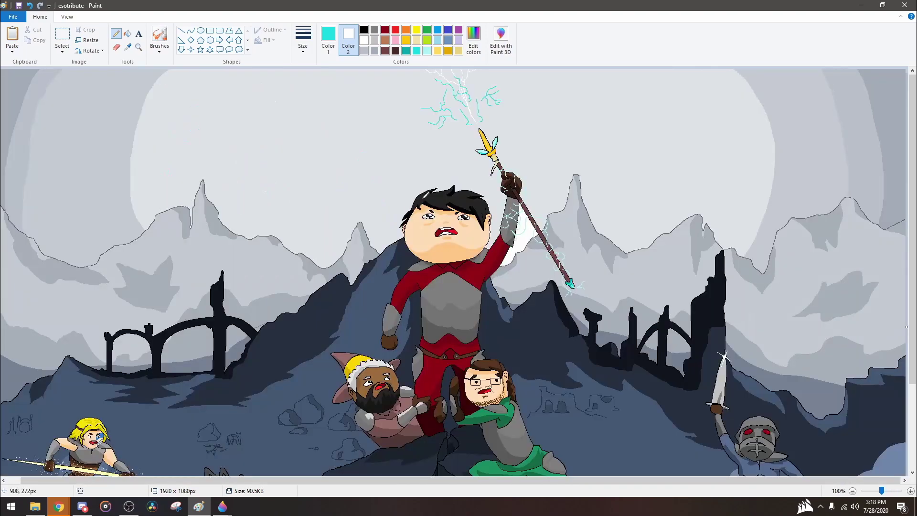
- Outline a large rounded glow around the staff's head up to the canvas edge and fill it white
scroll(430, 96, up, 4)
drag(77, 86, 363, 472)
scroll(191, 269, down, 1)
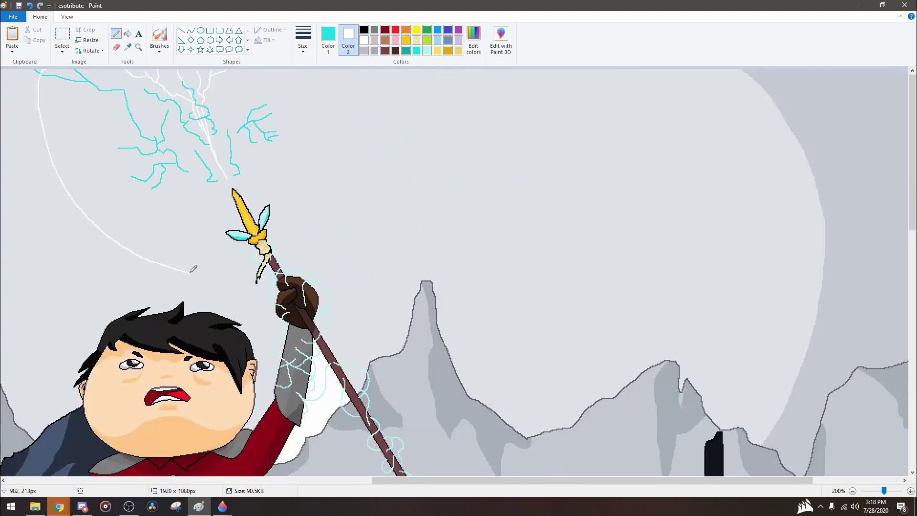
click(94, 149)
scroll(221, 143, up, 4)
scroll(528, 254, down, 4)
scroll(485, 347, up, 3)
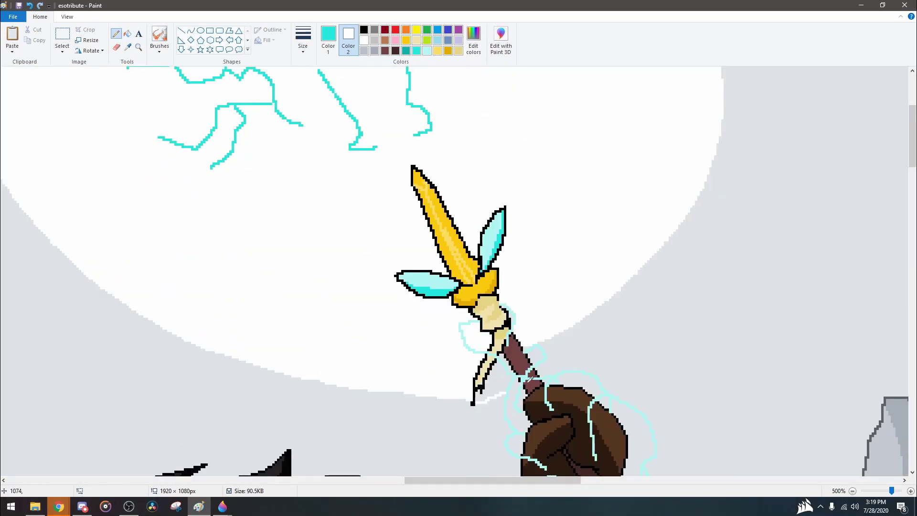
- Clear the turquoise lightning lines out of the white glow
click(116, 47)
scroll(278, 286, down, 4)
scroll(277, 287, up, 1)
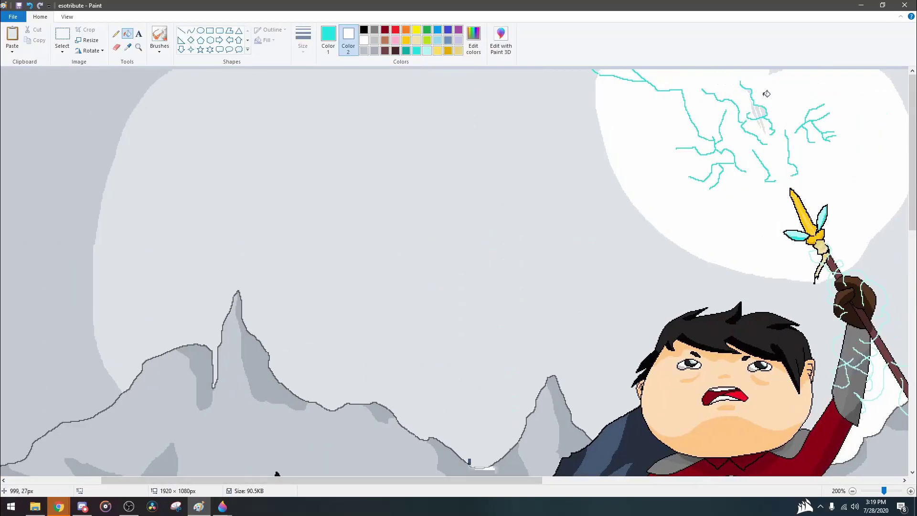
key(ctrl+z)
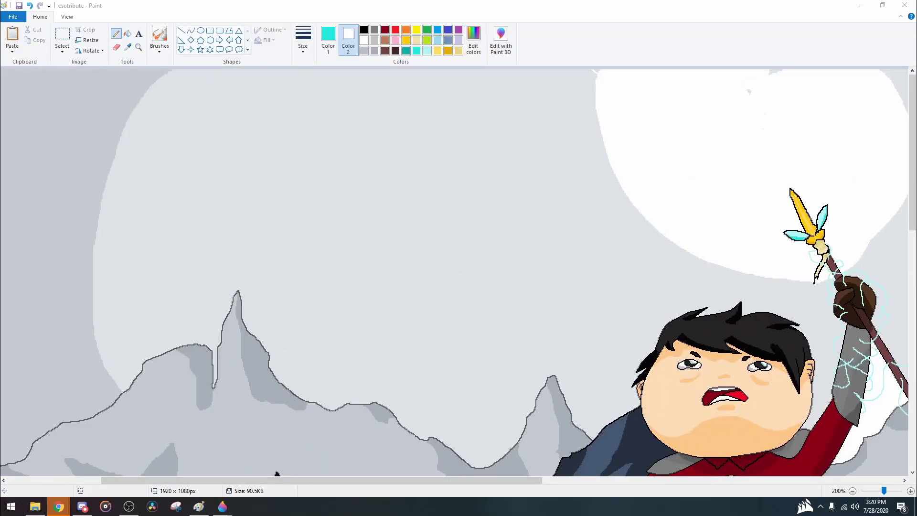
- Draw a jagged lightning line from the staff's tip to the glow's upper edge and recolour it golden yellow
click(277, 474)
scroll(511, 454, up, 2)
drag(367, 294, 75, 77)
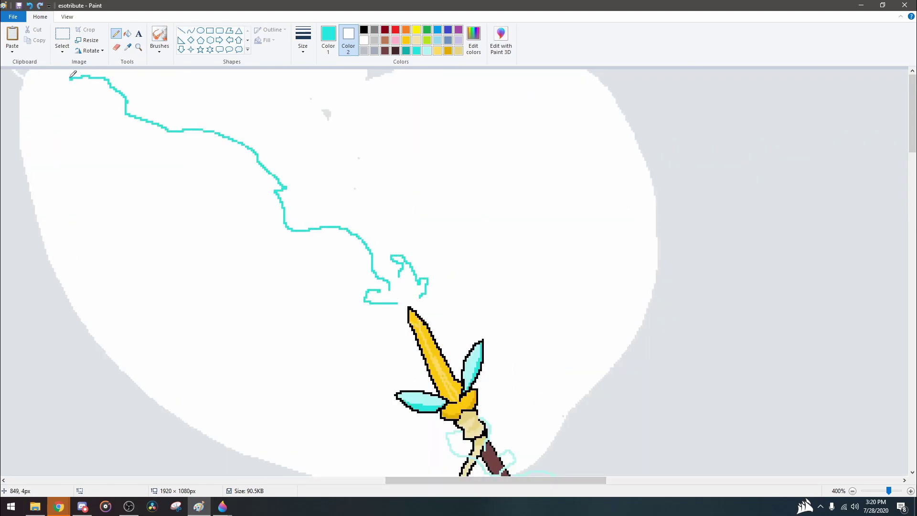
click(407, 40)
click(127, 33)
click(130, 176)
key(ctrl+z)
right_click(192, 153)
key(ctrl+z)
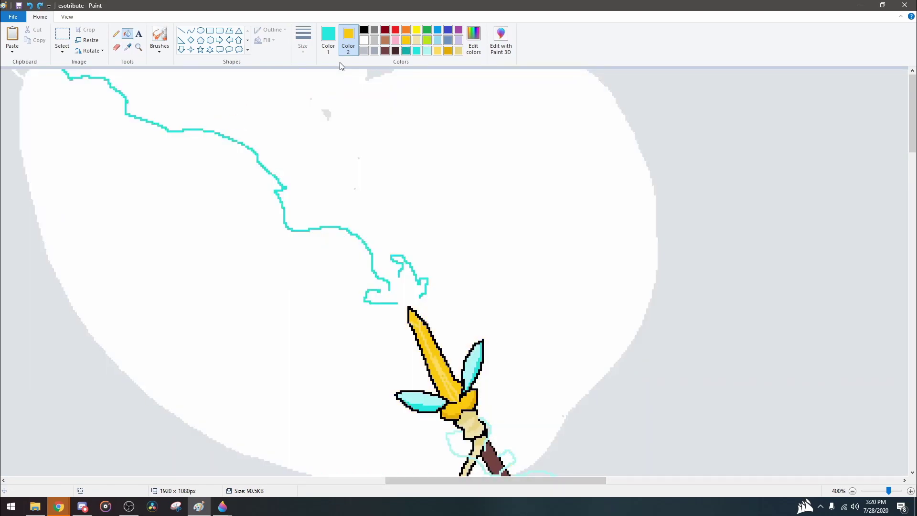
right_click(283, 188)
right_click(244, 142)
- Add branching golden yellow lightning lines from the staff's tip up to the canvas edge
drag(397, 195, 423, 68)
mouse_move(406, 157)
mouse_down()
mouse_move(353, 93)
mouse_move(367, 69)
mouse_up()
drag(337, 225, 323, 61)
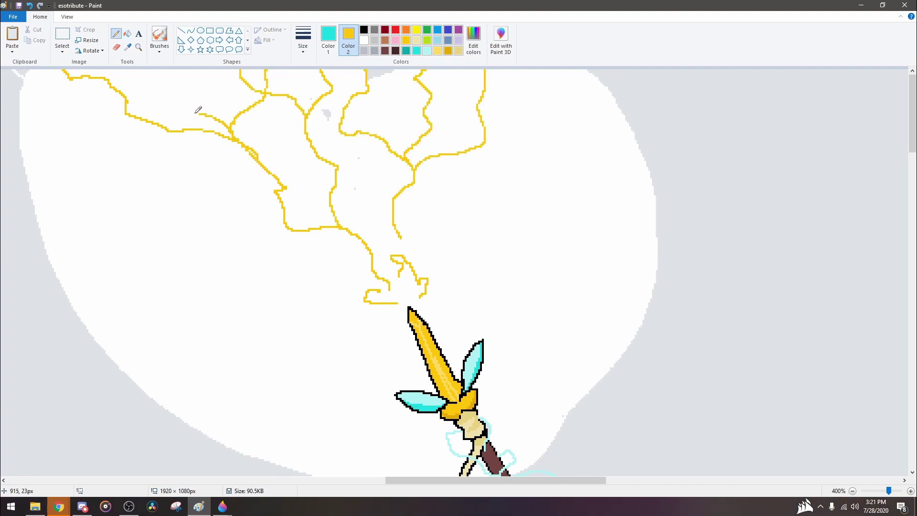
scroll(302, 194, down, 1)
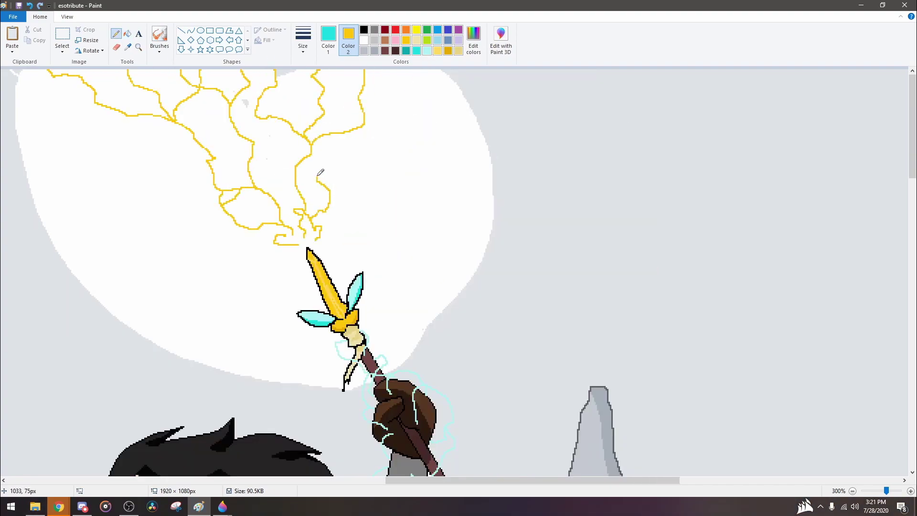
scroll(333, 145, down, 1)
scroll(240, 110, up, 2)
- Fill all white areas of the glow around the golden lightning with bright turquoise
click(127, 34)
click(328, 38)
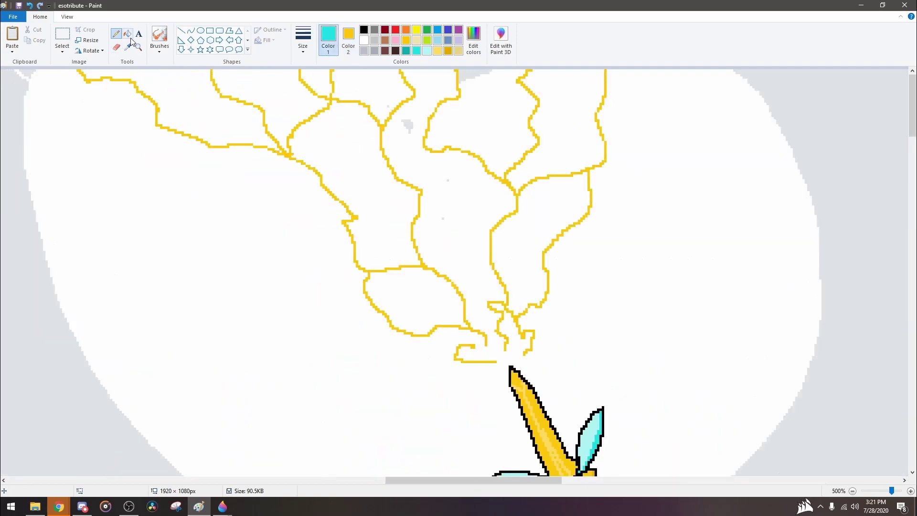
click(189, 72)
click(221, 92)
click(162, 119)
click(166, 156)
scroll(210, 185, down, 2)
scroll(210, 185, up, 3)
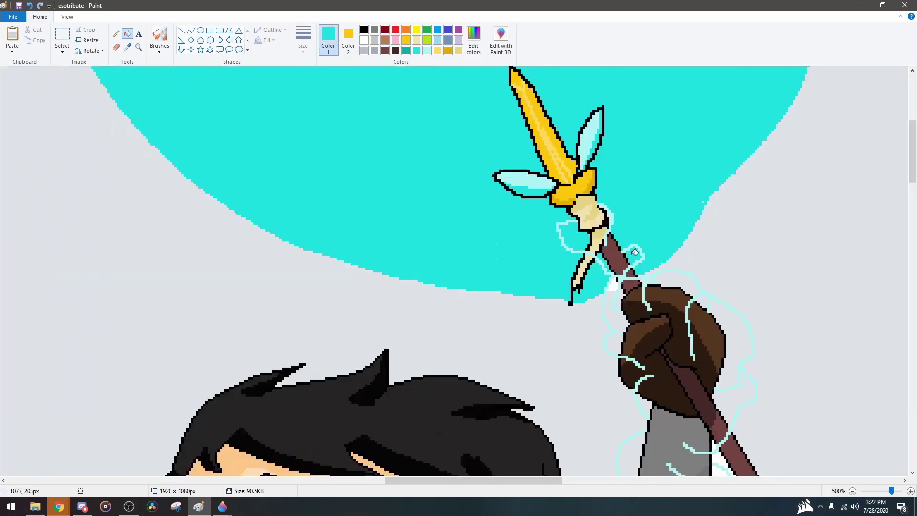
scroll(434, 254, down, 1)
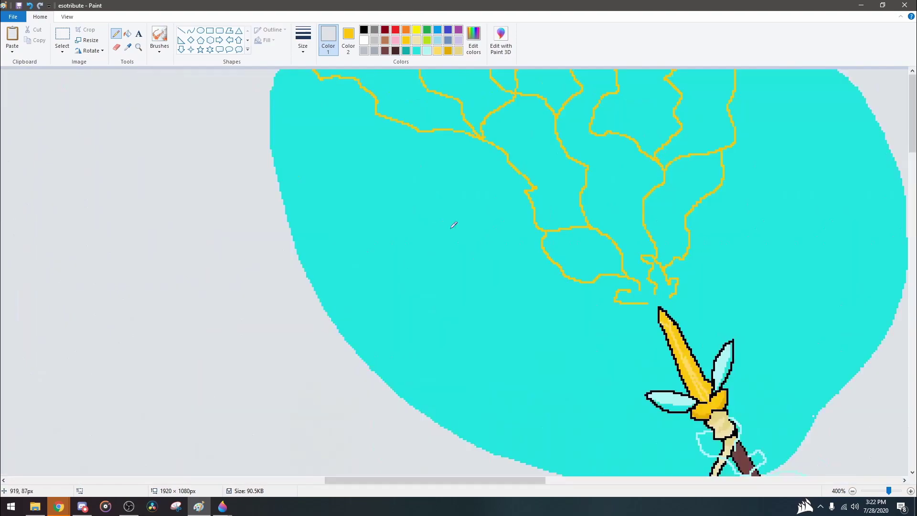
- Mix a darker teal, outline a cone around the lightning and fill the glow outside it with that teal
click(473, 41)
drag(560, 225, 562, 244)
click(370, 317)
mouse_move(301, 70)
mouse_down()
mouse_move(359, 129)
mouse_move(669, 335)
mouse_move(771, 101)
mouse_up()
click(127, 34)
click(478, 358)
scroll(731, 382, down, 2)
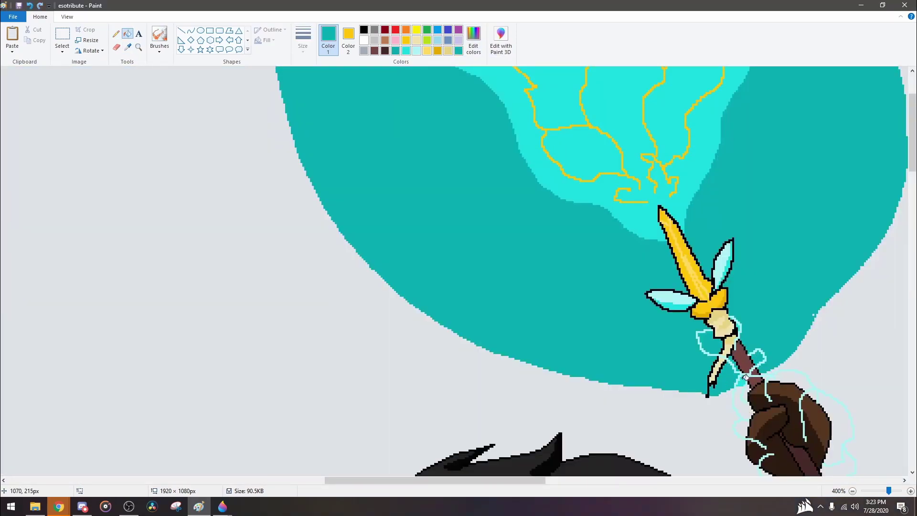
- Mix a lighter turquoise and add a band of it along the inner edge of the lightning cone
scroll(731, 383, up, 2)
click(115, 33)
drag(506, 127, 553, 209)
key(ctrl+z)
click(474, 41)
click(382, 311)
mouse_move(445, 148)
mouse_down()
mouse_move(550, 276)
mouse_move(633, 312)
mouse_up()
drag(738, 163, 750, 70)
click(127, 33)
click(683, 310)
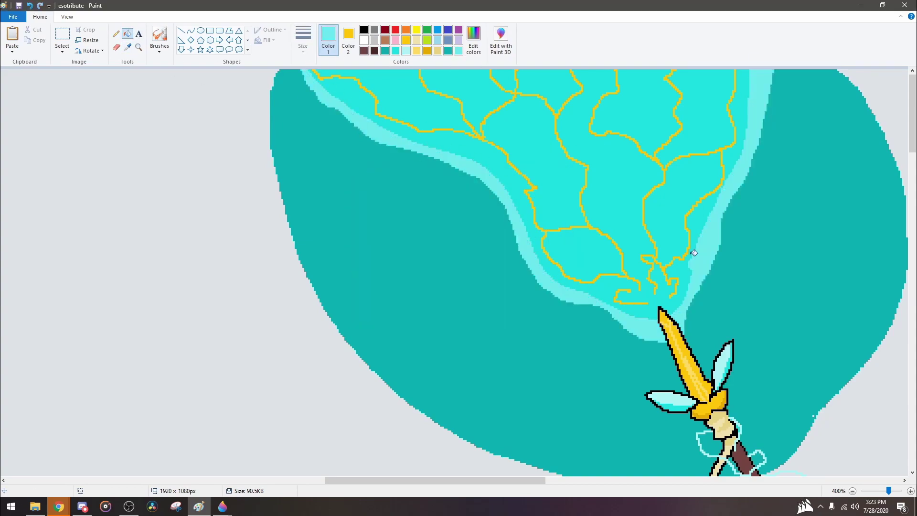
- Outline irregular light turquoise patches in the spaces between the golden lightning branches
click(429, 105)
click(116, 33)
drag(435, 71, 473, 98)
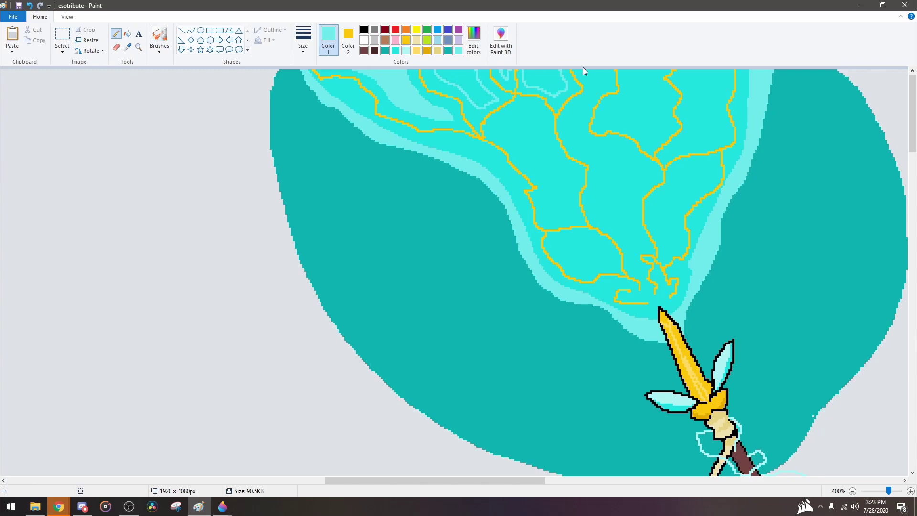
drag(573, 130, 580, 115)
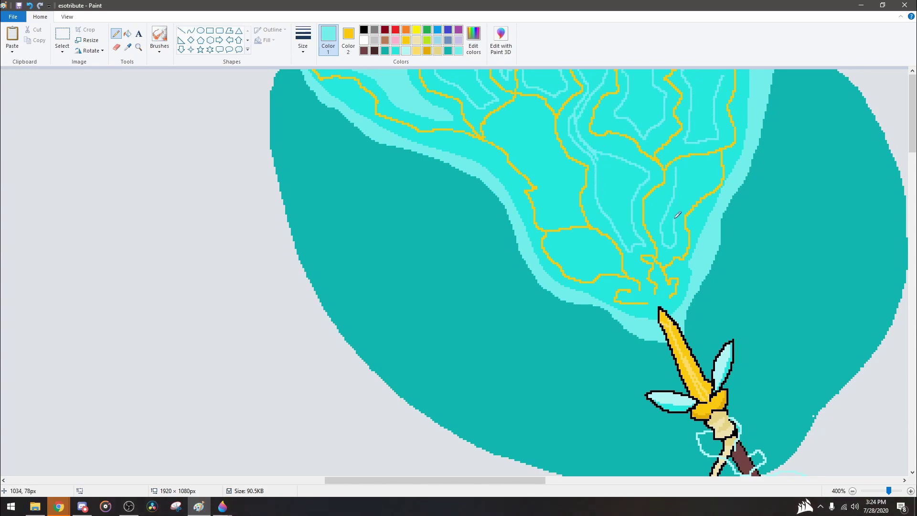
- Fill the outlined patches between the lightning branches with light turquoise
click(127, 33)
click(544, 205)
click(466, 88)
click(578, 134)
click(621, 200)
click(636, 100)
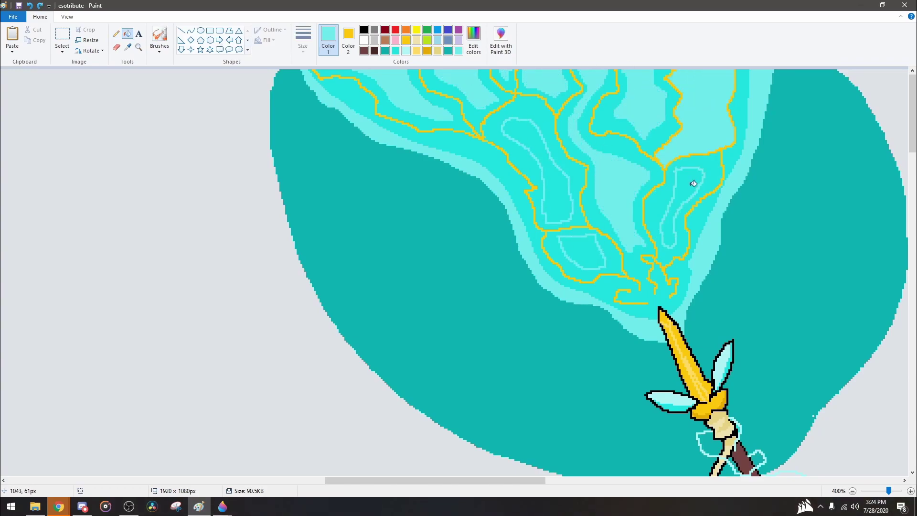
click(535, 167)
click(115, 33)
click(127, 34)
scroll(435, 194, down, 3)
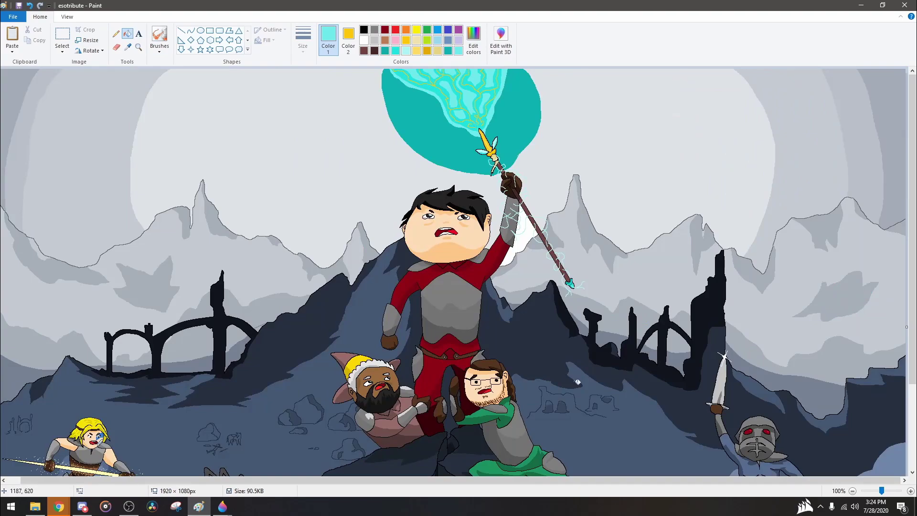
- Recolour the bright turquoise areas bordering the golden lightning lines pale cyan
scroll(474, 82, up, 6)
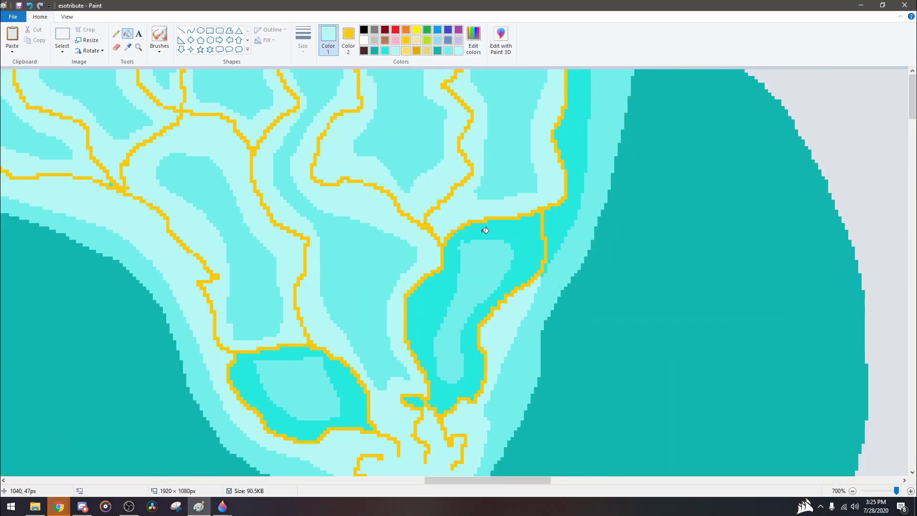
click(475, 224)
scroll(475, 224, down, 4)
scroll(472, 237, up, 3)
scroll(468, 243, down, 2)
- Mix a muted dark teal, outline a narrow rim around the lightning cone and fill it with that teal
click(473, 38)
click(371, 316)
scroll(373, 443, down, 3)
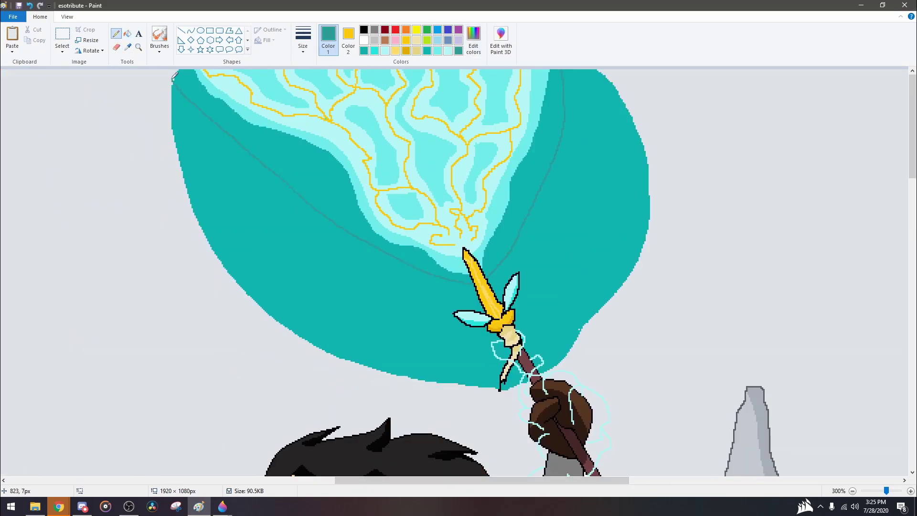
click(127, 34)
click(287, 144)
- Replace the remaining teal glow outside the cone's rim with the surrounding pale grey sky colour
scroll(580, 136, up, 3)
click(127, 47)
click(334, 287)
click(246, 307)
scroll(458, 273, down, 2)
scroll(628, 399, down, 3)
scroll(379, 292, up, 3)
click(128, 47)
click(29, 287)
scroll(423, 309, left, 5)
- Recolour the cone's rim blue with RGB 38, 106, 132 and shade its inner part a darker blue
click(473, 38)
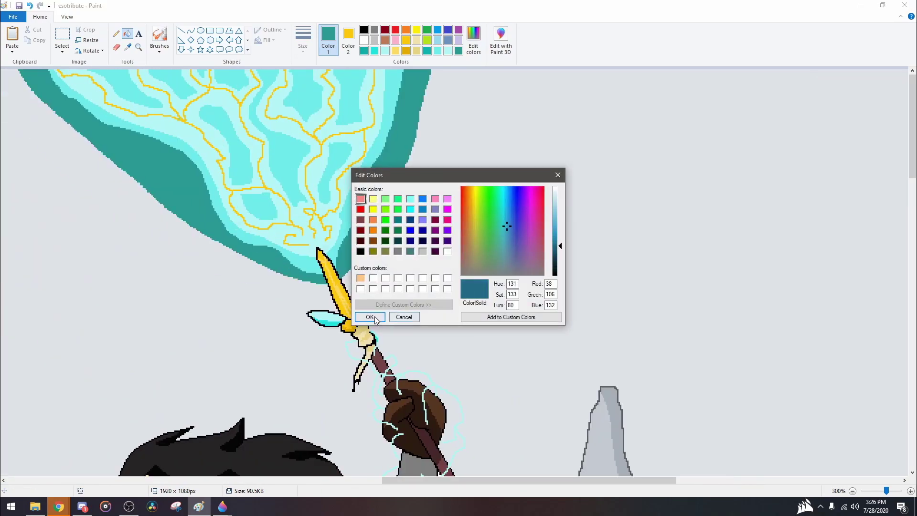
click(369, 316)
click(124, 148)
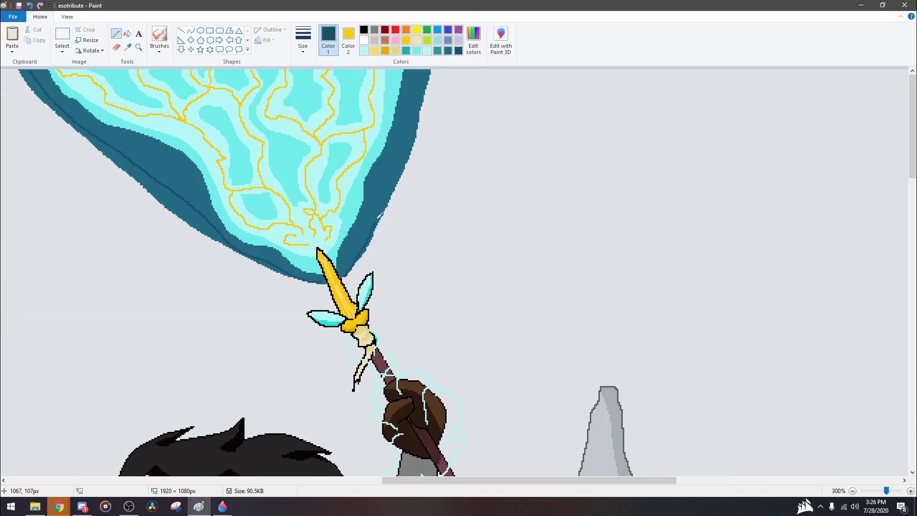
click(351, 255)
scroll(378, 154, down, 3)
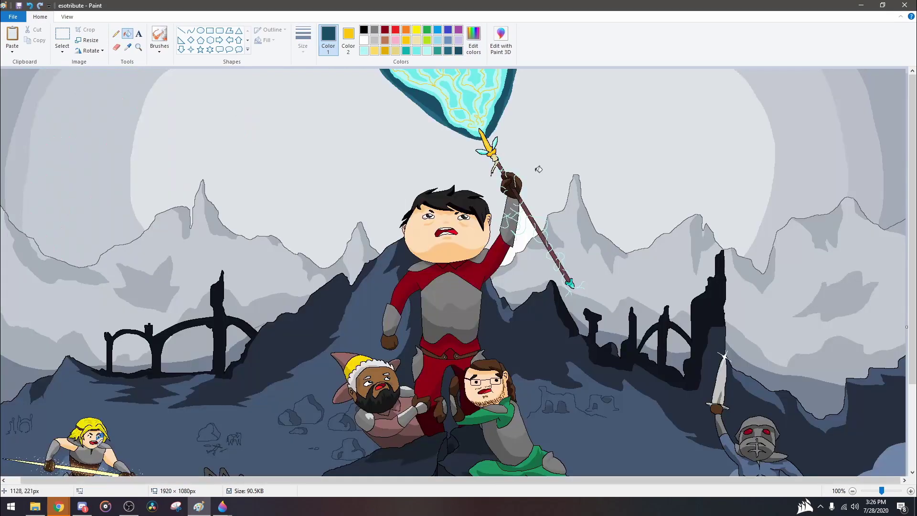
- Lighten the cone's interior with very pale cyan around the lightning and pale cyan in the patches between branches
scroll(379, 153, up, 4)
click(473, 38)
click(499, 245)
click(371, 317)
click(549, 125)
click(409, 277)
key(ctrl+z)
click(363, 191)
click(453, 191)
click(486, 127)
click(331, 73)
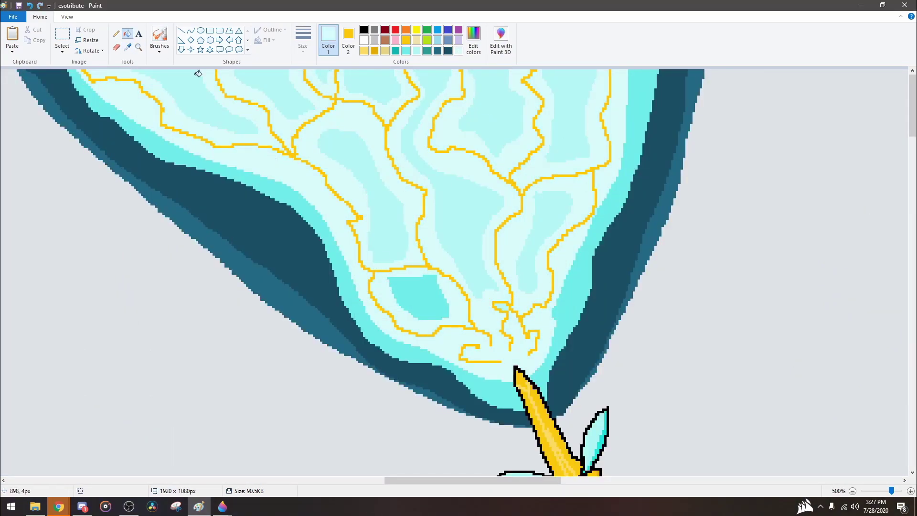
scroll(250, 107, down, 1)
- Recolour the golden lightning lines inside the cone white using the eraser's colour replacement
click(127, 47)
click(345, 124)
click(116, 47)
mouse_move(167, 110)
mouse_down()
mouse_move(490, 294)
mouse_move(459, 102)
mouse_up()
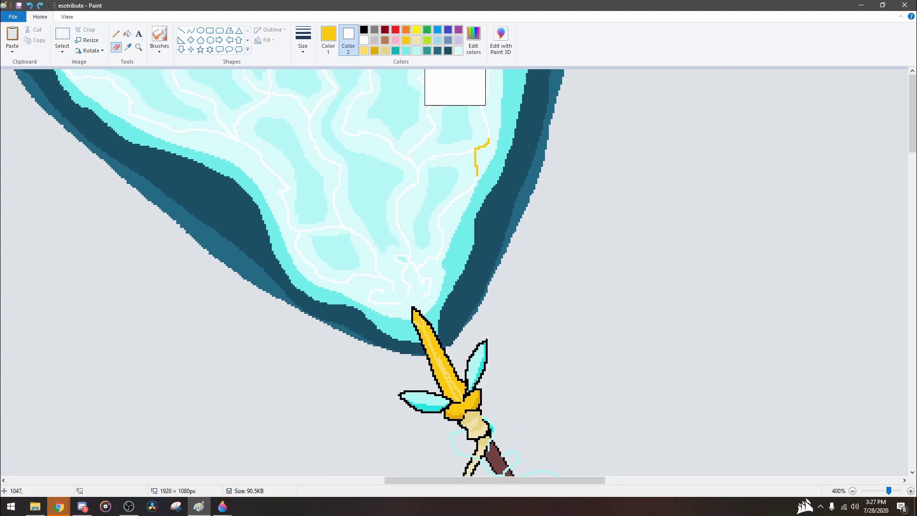
scroll(606, 135, down, 3)
scroll(545, 352, up, 3)
scroll(346, 230, up, 2)
- Extend the light turquoise glow from the cone's tip down along both sides of the golden blade
click(128, 47)
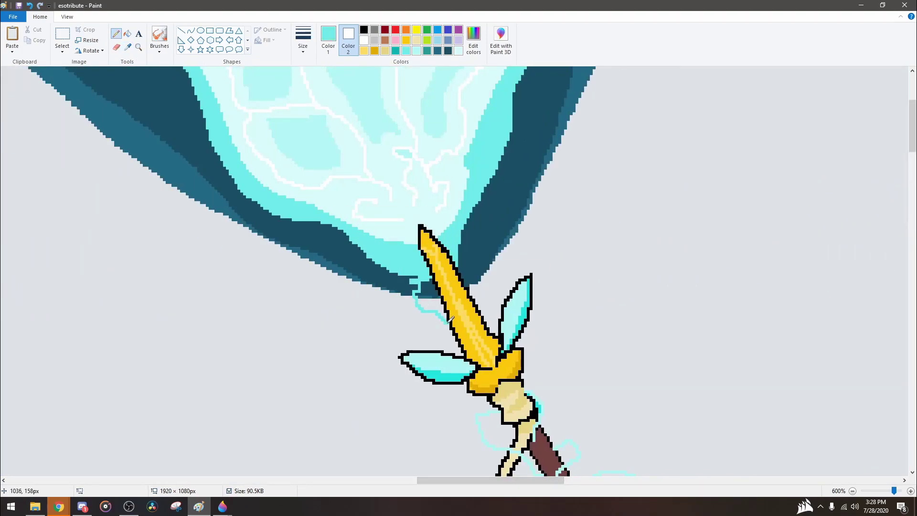
click(128, 33)
click(436, 294)
key(ctrl+z)
- Outline a wavy light turquoise aura around the staff's head, blade base and side crystals
scroll(491, 308, down, 2)
drag(476, 258, 471, 318)
key(ctrl+z)
mouse_move(413, 216)
mouse_down()
mouse_move(316, 274)
mouse_move(428, 313)
mouse_up()
key(ctrl+z)
drag(506, 182, 562, 337)
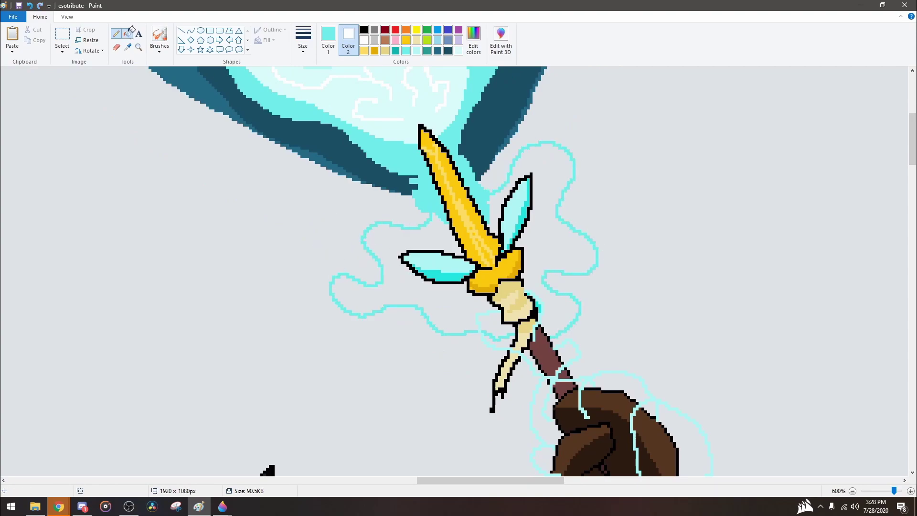
- Fill the aura around the staff's head with very pale cyan and add light turquoise patches beside the crystals
click(368, 225)
scroll(368, 225, down, 1)
click(406, 50)
scroll(368, 225, up, 1)
click(459, 296)
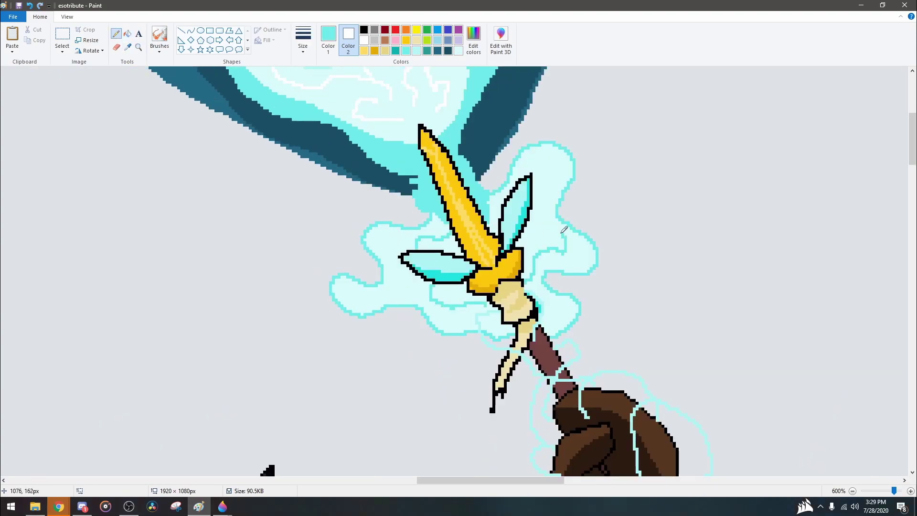
click(440, 244)
scroll(499, 257, down, 5)
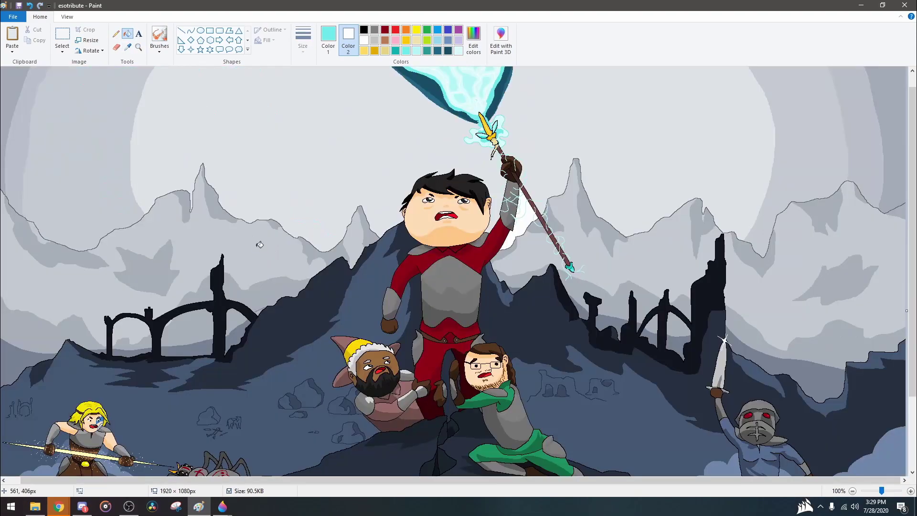
- Draw a vertical dark blue line 195 px long between the cone's lower edge and the hero's hair
click(127, 46)
click(425, 89)
click(116, 34)
scroll(329, 156, up, 1)
drag(370, 144, 378, 133)
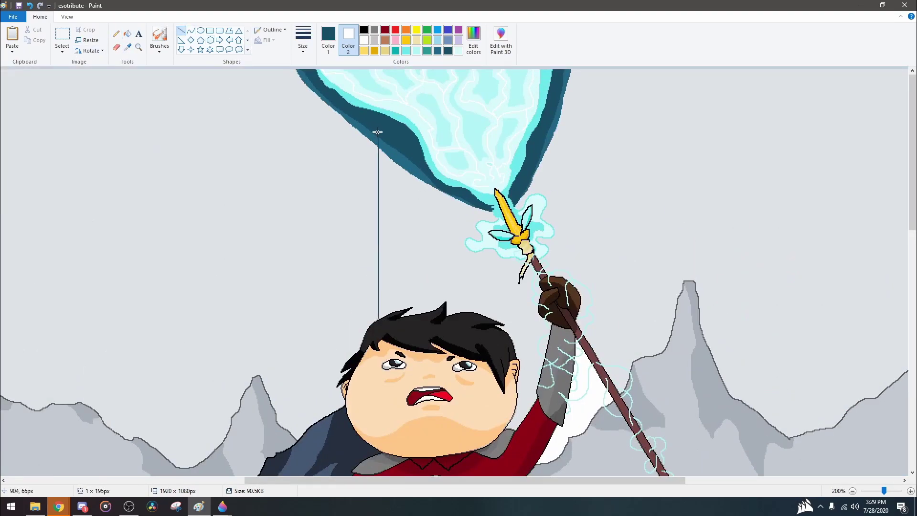
scroll(475, 311, up, 3)
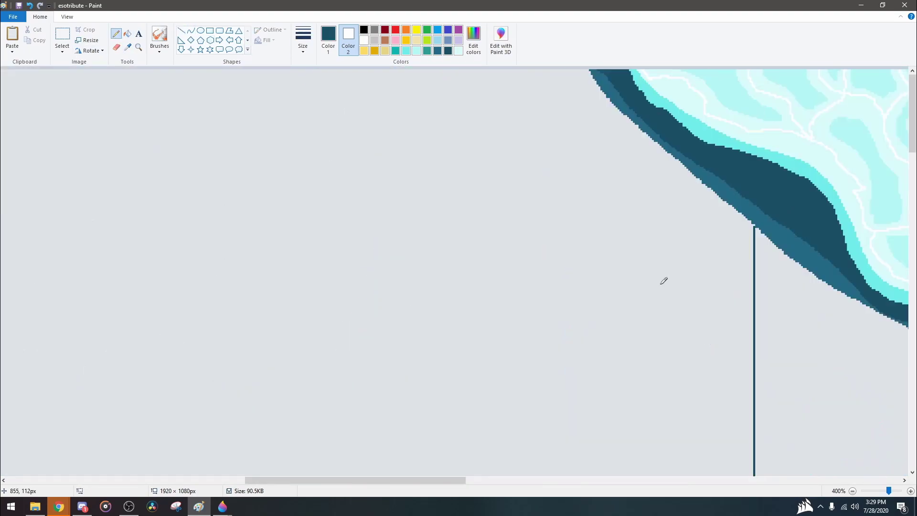
- Fill the column below the cone with dark blue and draw two vertical medium blue lines inside it
scroll(298, 287, down, 4)
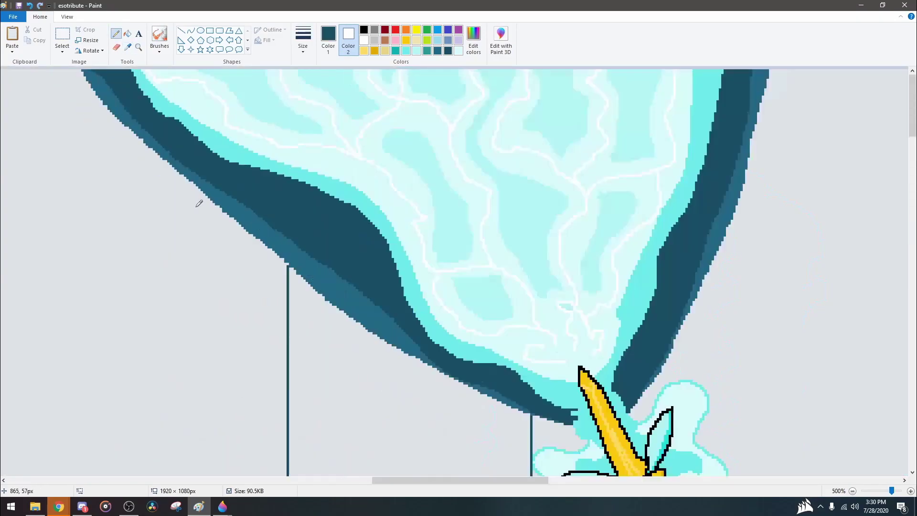
scroll(260, 255, up, 5)
click(181, 30)
drag(257, 127, 260, 254)
drag(469, 260, 469, 475)
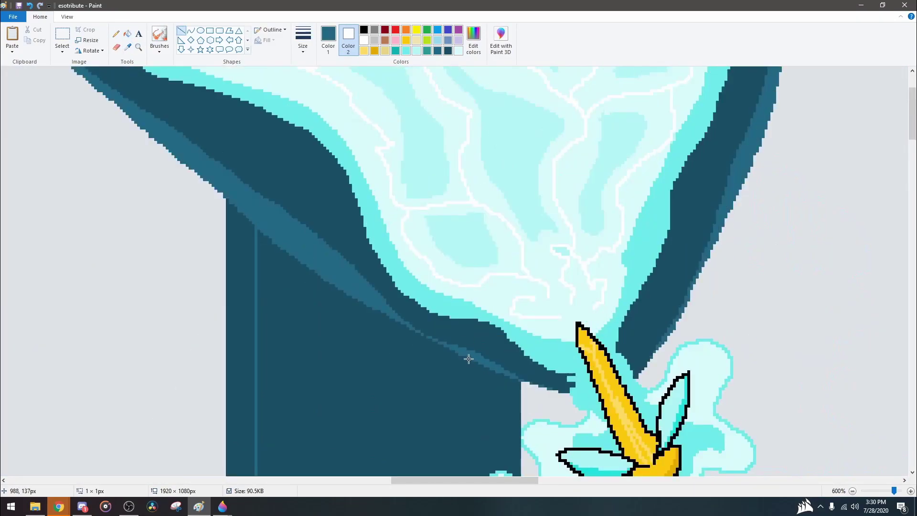
click(127, 33)
click(333, 268)
key(ctrl+z)
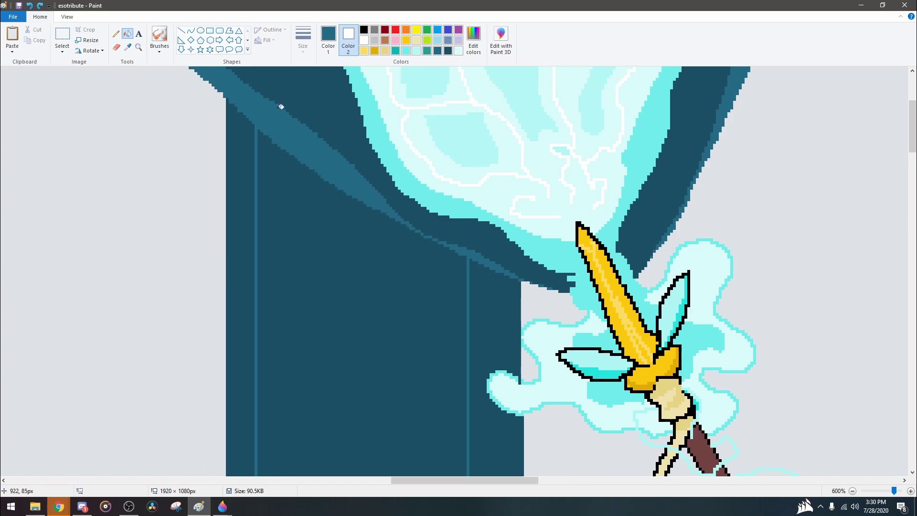
- Draw the vertical edges of a light turquoise beam down the middle of the dark blue column and fill it
scroll(314, 177, down, 3)
drag(304, 401, 307, 66)
scroll(430, 139, up, 3)
drag(307, 277, 307, 74)
click(116, 34)
scroll(320, 166, down, 3)
click(127, 33)
click(320, 166)
- Add a narrower pale cyan band with a white core down the centre of the turquoise beam
scroll(325, 143, up, 5)
scroll(325, 143, down, 5)
scroll(325, 143, up, 5)
scroll(325, 122, down, 5)
scroll(325, 122, up, 5)
scroll(325, 122, down, 7)
click(181, 30)
click(364, 40)
drag(361, 69, 362, 384)
scroll(355, 388, down, 5)
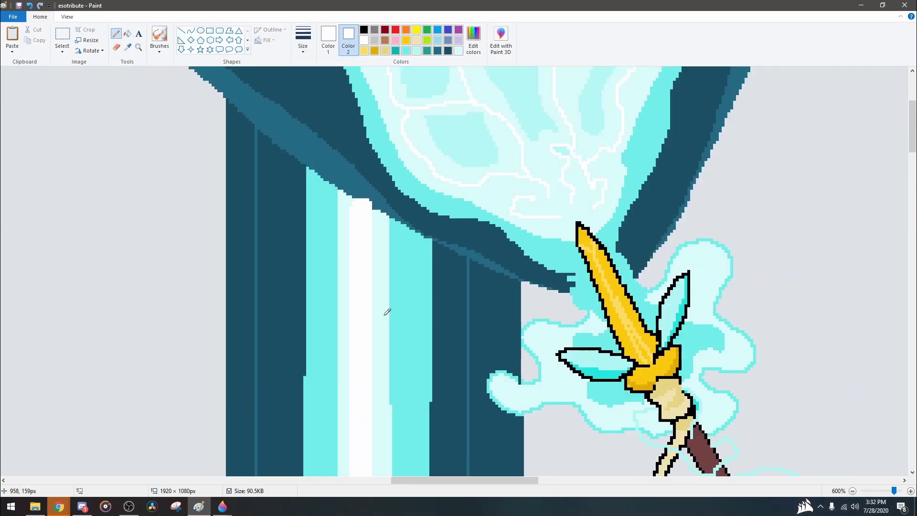
- Fill the column's inner strips on both sides of the turquoise beam with medium blue
scroll(550, 287, up, 4)
click(127, 46)
click(340, 139)
- Mix a very dark teal as the drawing colour by lowering the dark blue's luminosity
scroll(414, 242, left, 10)
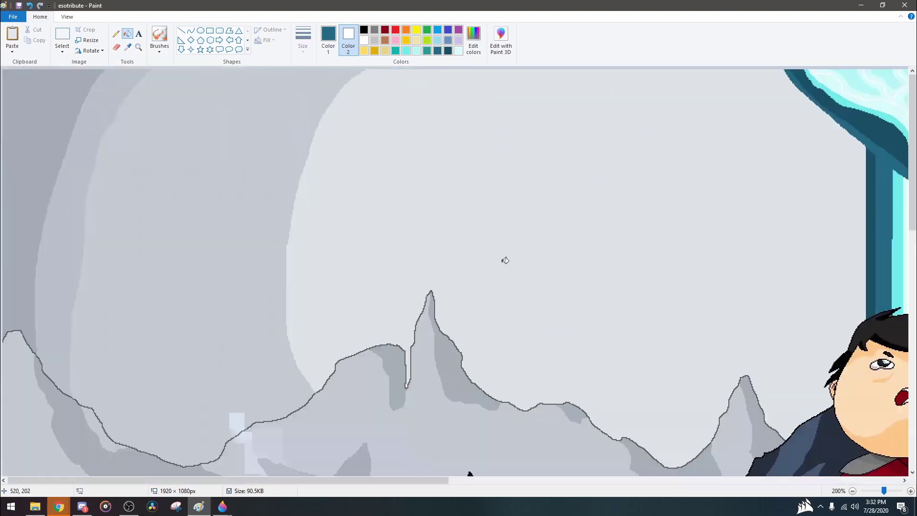
scroll(414, 242, right, 6)
scroll(414, 242, up, 2)
click(473, 40)
key(Escape)
click(471, 44)
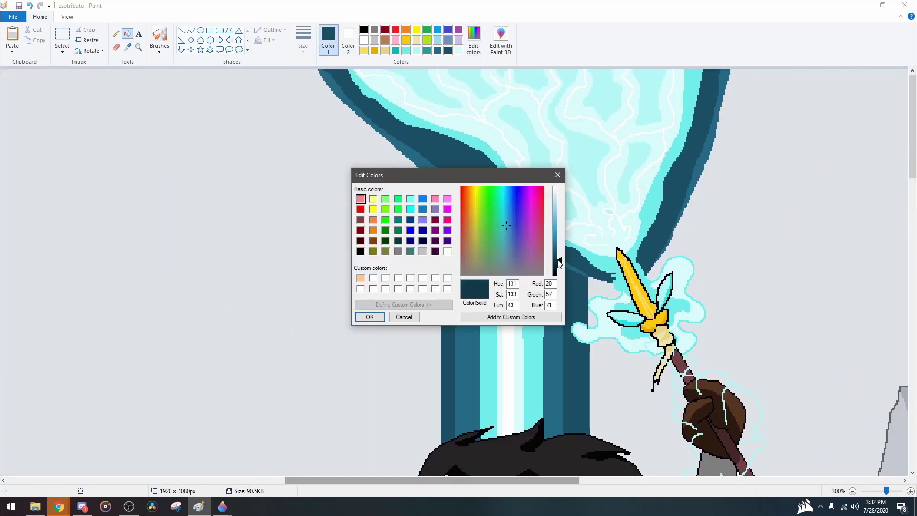
click(368, 317)
- Draw a curve from the canvas's upper edge down to the hero's hair and fill the sky beside it with very dark teal
click(116, 33)
scroll(430, 272, left, 5)
drag(482, 70, 814, 329)
drag(621, 201, 597, 239)
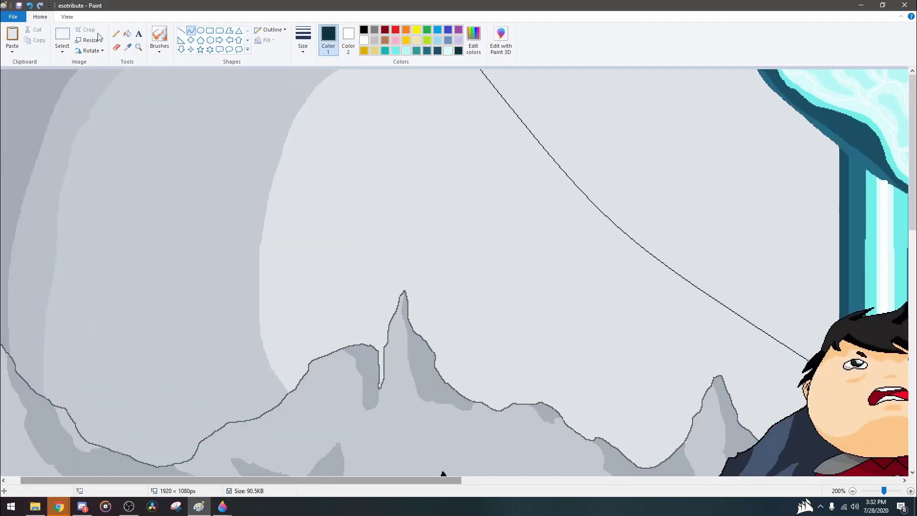
click(127, 33)
click(668, 120)
- Divide the sky between the dark teal band and the beam with curves, filling the inner bands with dark blue and medium blue
scroll(575, 267, up, 2)
mouse_move(624, 446)
mouse_down()
mouse_move(434, 260)
mouse_move(286, 81)
mouse_move(447, 475)
mouse_up()
scroll(286, 82, down, 5)
scroll(286, 143, up, 2)
click(127, 34)
click(396, 50)
click(437, 50)
click(188, 91)
click(190, 30)
scroll(409, 170, down, 5)
scroll(196, 152, up, 5)
scroll(195, 153, down, 1)
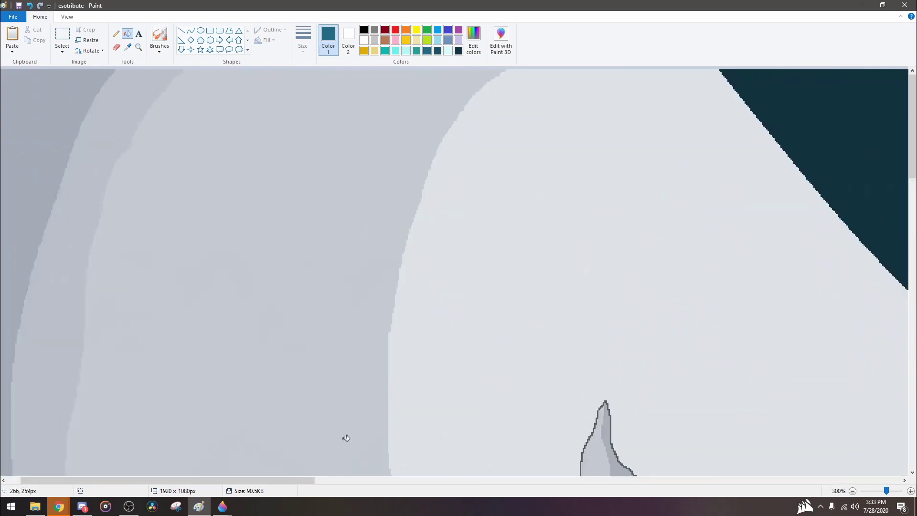
- Draw a wider slate-teal curve from the hero's hair to the canvas's upper edge and fill the band beside the dark teal one
scroll(196, 152, right, 5)
click(473, 40)
click(371, 315)
scroll(599, 323, down, 1)
drag(803, 368, 186, 69)
drag(335, 191, 65, 194)
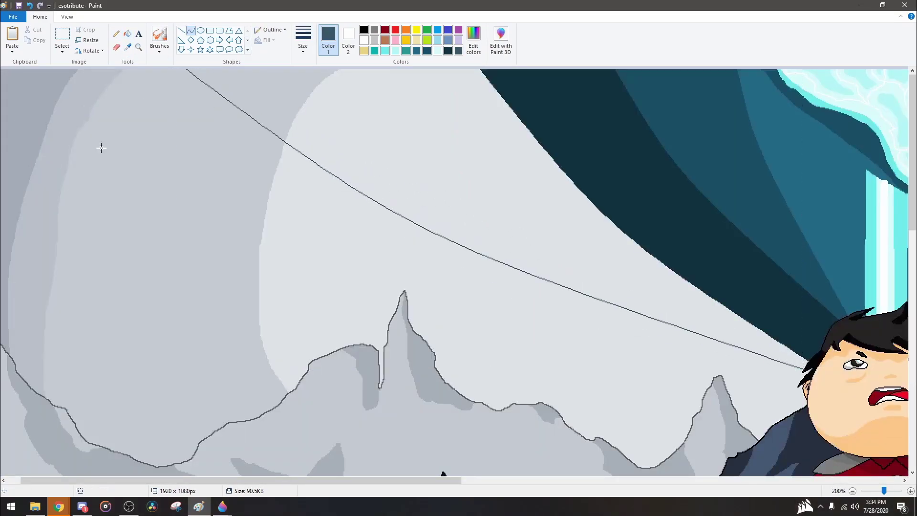
click(127, 33)
click(477, 181)
- Mix a darker slate blue and shade the part of the slate-teal band outside the pale moon disc
scroll(478, 181, left, 1)
click(474, 41)
click(482, 321)
click(191, 30)
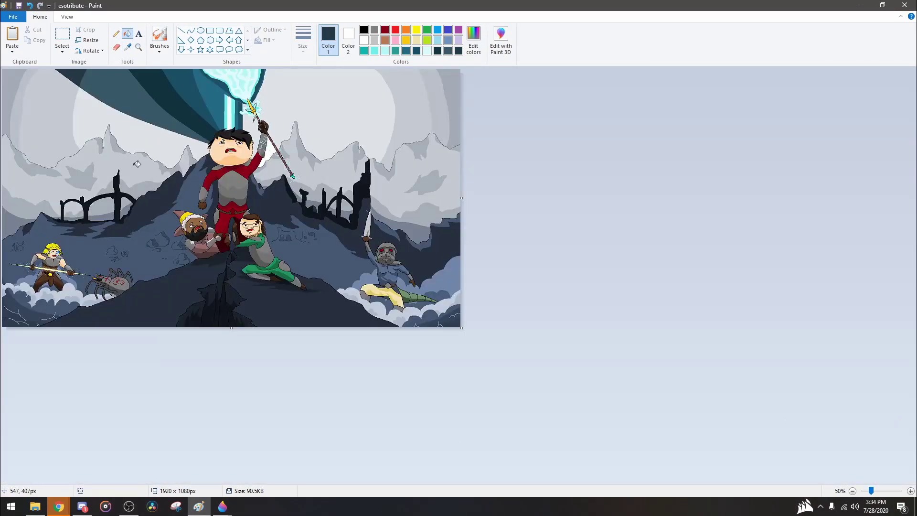
- Draw an outermost curve from the hero's hair towards the canvas's upper-left corner and fill the new band with steel blue
click(473, 41)
click(370, 315)
drag(829, 377, 2, 36)
drag(479, 297, 249, 172)
click(128, 33)
click(115, 76)
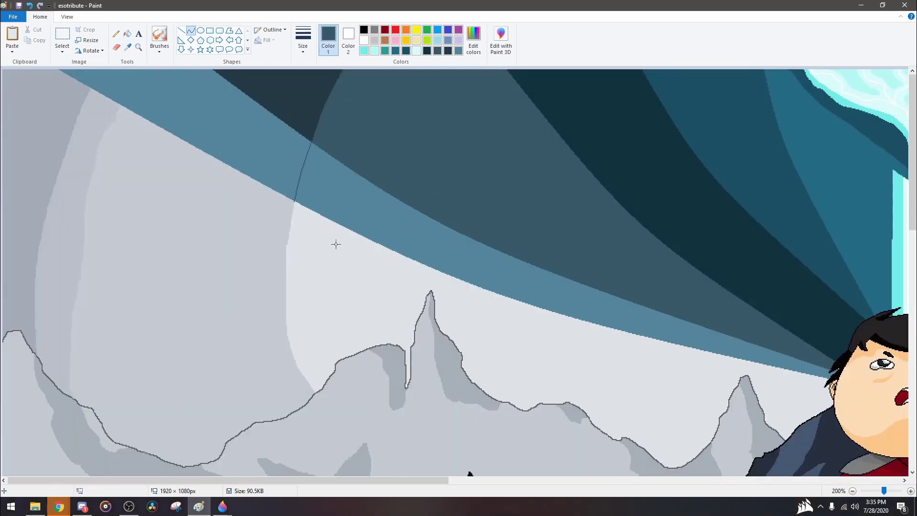
- Shade the steel-blue band's sections outside the pale moon disc with slate teal and darker slate
key(ctrl+z)
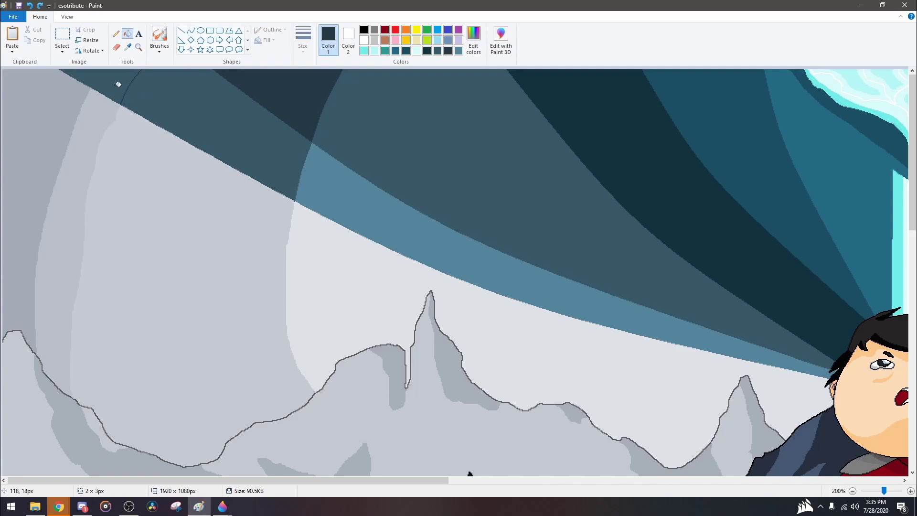
key(ctrl+Page_Up)
ctrl+scroll(425, 203, down, 2)
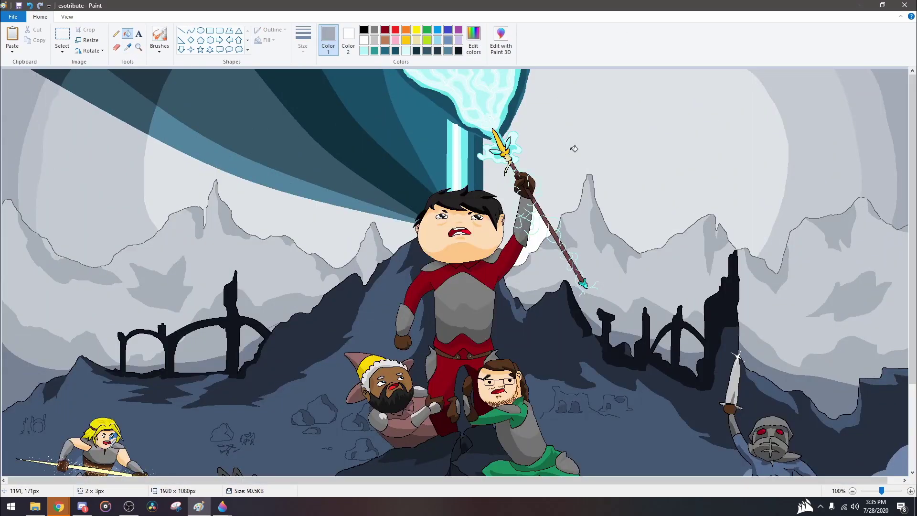
- Draw a medium blue curve from the staff's head down to the hero's hair and fill the sky between it and the beam
ctrl+scroll(574, 148, up, 1)
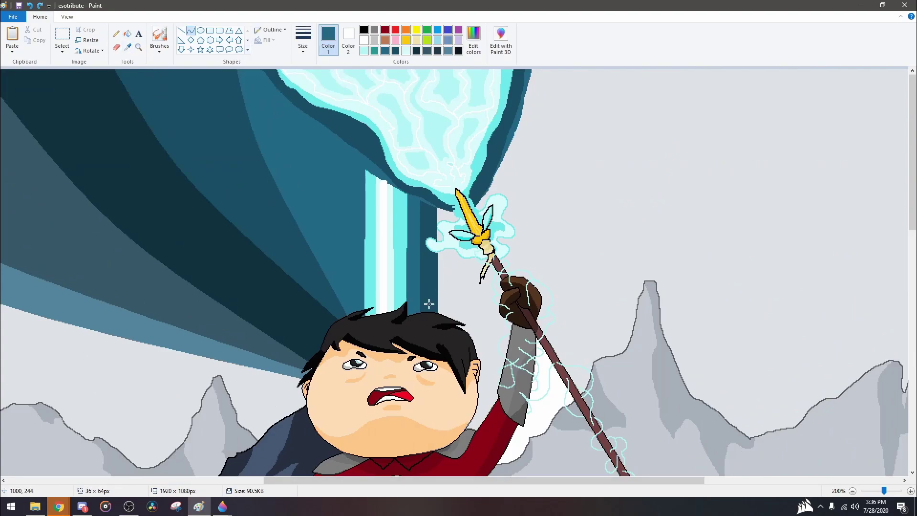
ctrl+scroll(448, 271, up, 1)
click(436, 232)
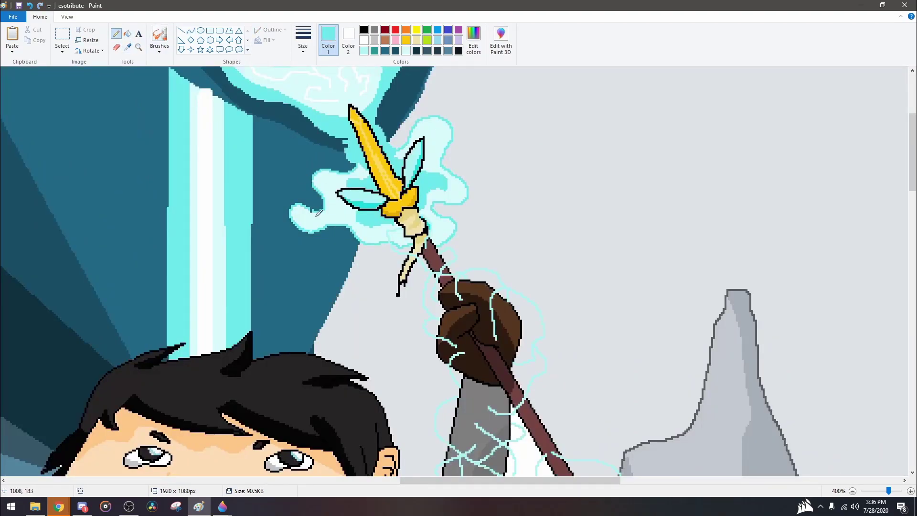
ctrl+scroll(339, 240, down, 3)
ctrl+scroll(439, 477, up, 2)
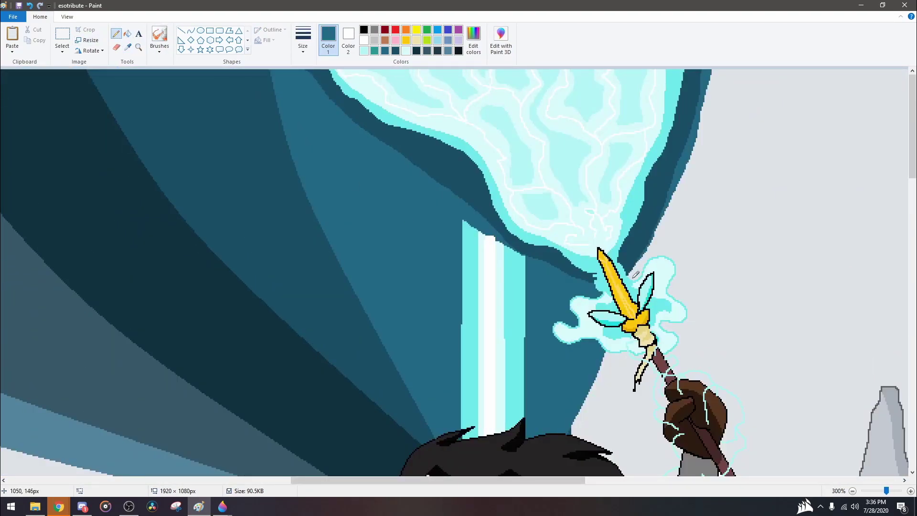
- Draw a curve past the staff's head from the canvas's upper edge to the hero's hair and fill the band with dark blue
key(f)
scroll(637, 264, right, 5)
click(191, 31)
click(396, 50)
scroll(399, 299, down, 3)
drag(358, 270, 308, 341)
scroll(399, 299, up, 3)
drag(399, 298, 471, 204)
key(f)
click(341, 368)
scroll(340, 368, down, 2)
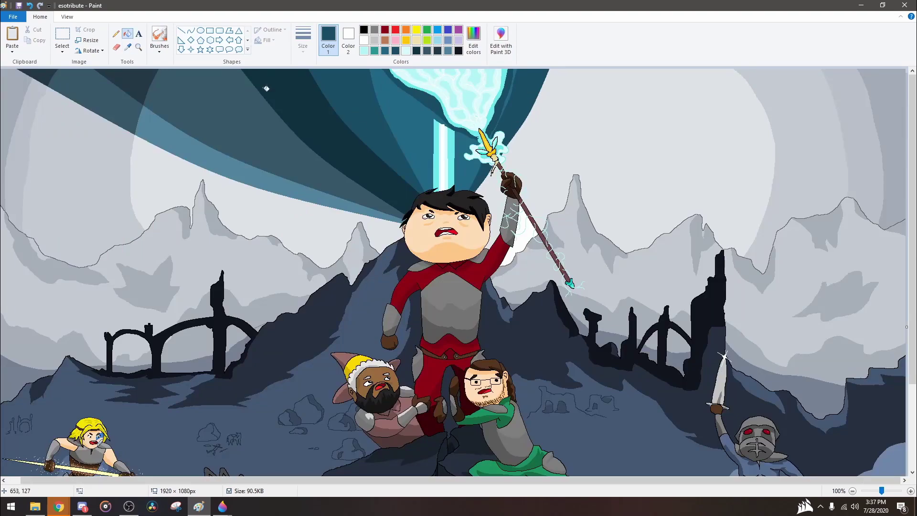
- Curve a further band from the hero's ear past the raised glove to the upper edge and fill it and its gaps with very dark teal
scroll(379, 192, up, 2)
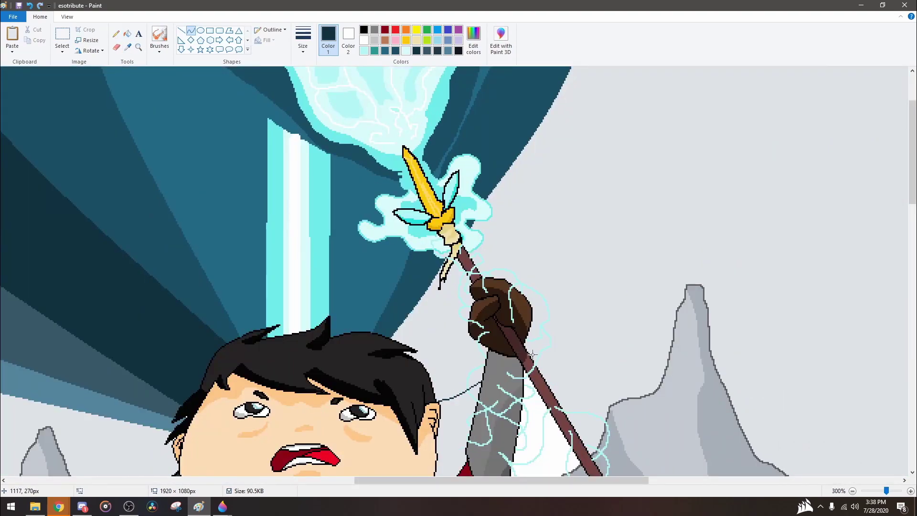
drag(532, 353, 819, 77)
drag(669, 287, 712, 272)
key(f)
click(494, 273)
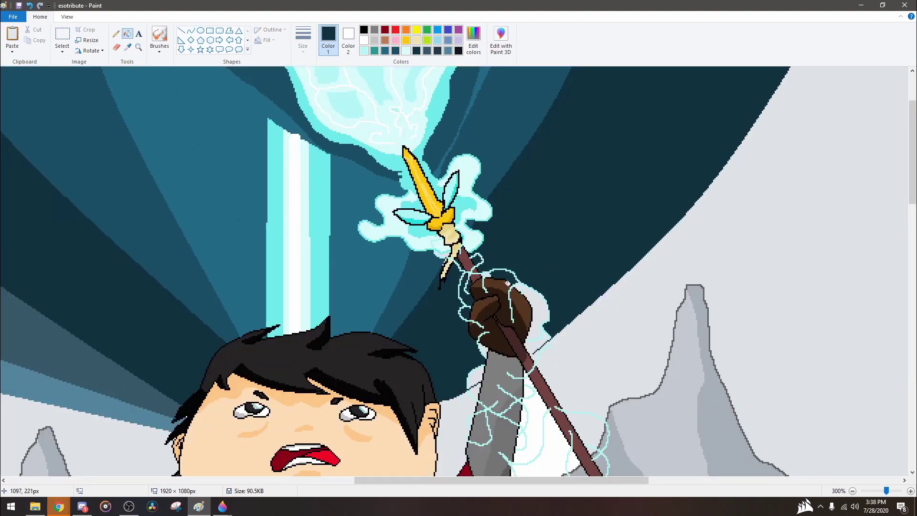
scroll(493, 273, up, 1)
scroll(235, 405, down, 3)
scroll(235, 405, up, 3)
scroll(235, 405, down, 3)
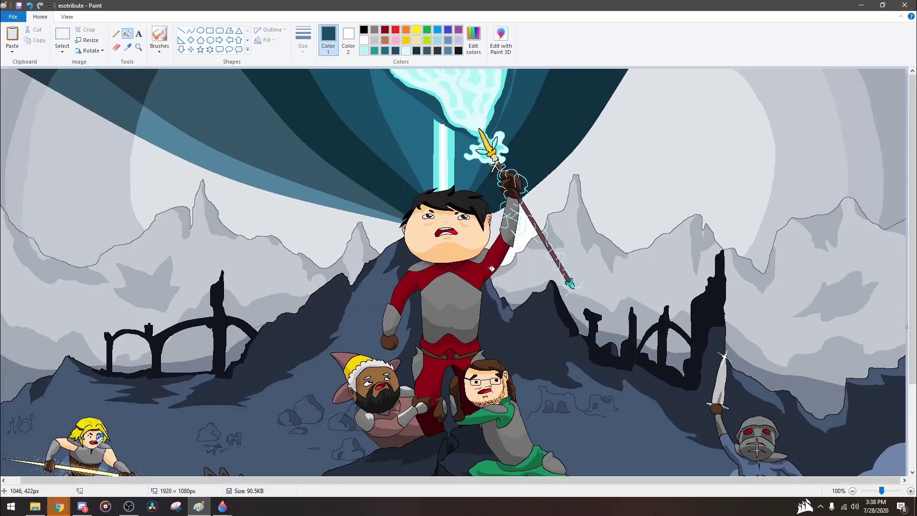
- Recolour the outermost steel-blue band's section over the pale moon disc with mid grey
click(102, 108)
click(156, 118)
click(474, 41)
drag(553, 219, 553, 233)
click(366, 315)
scroll(123, 108, up, 4)
click(116, 34)
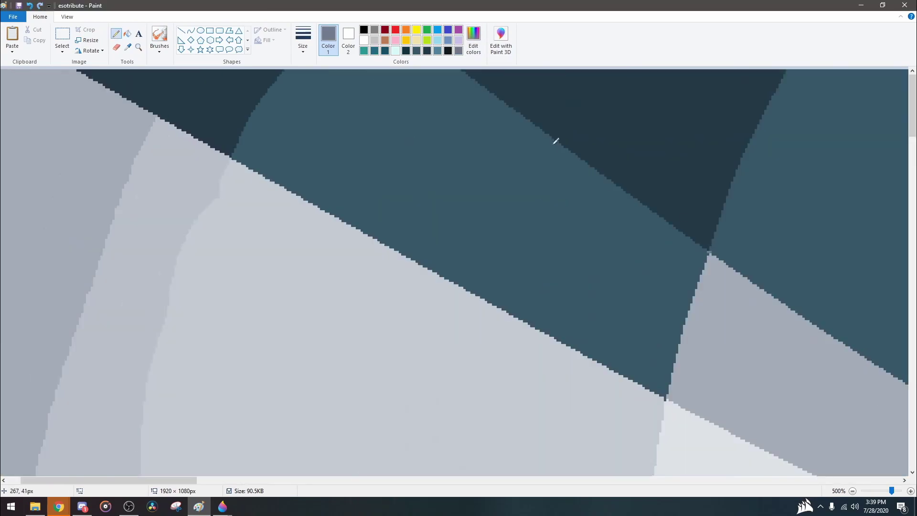
- Mix darker greys and recolour the outermost band's sections over the moon's outer rings
click(474, 41)
click(371, 316)
click(127, 34)
scroll(315, 98, down, 5)
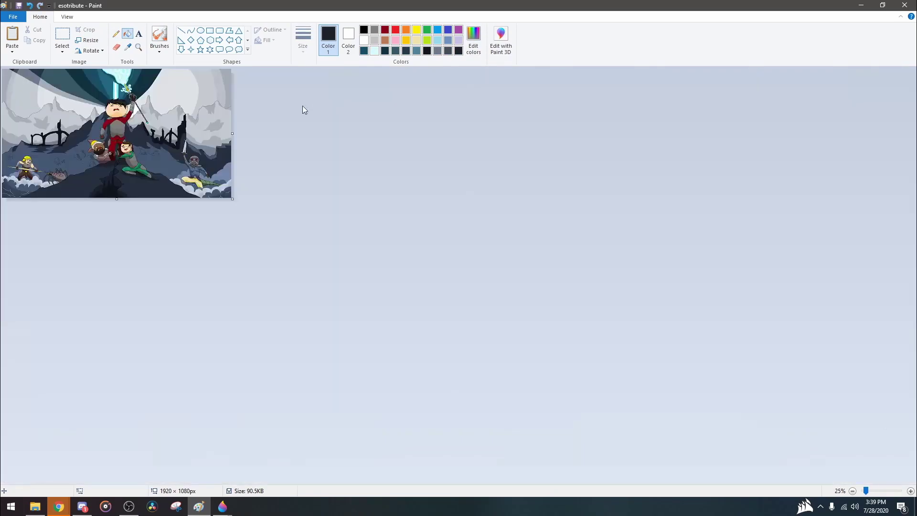
- Draw a slate-teal curve from the hero's ear behind the raised arm, past the mountain peak, to the sky's upper-right area
scroll(314, 98, up, 2)
click(406, 51)
click(191, 30)
scroll(548, 451, up, 2)
scroll(548, 452, down, 1)
scroll(513, 190, down, 1)
scroll(514, 190, up, 1)
drag(439, 339, 533, 297)
drag(451, 345, 898, 95)
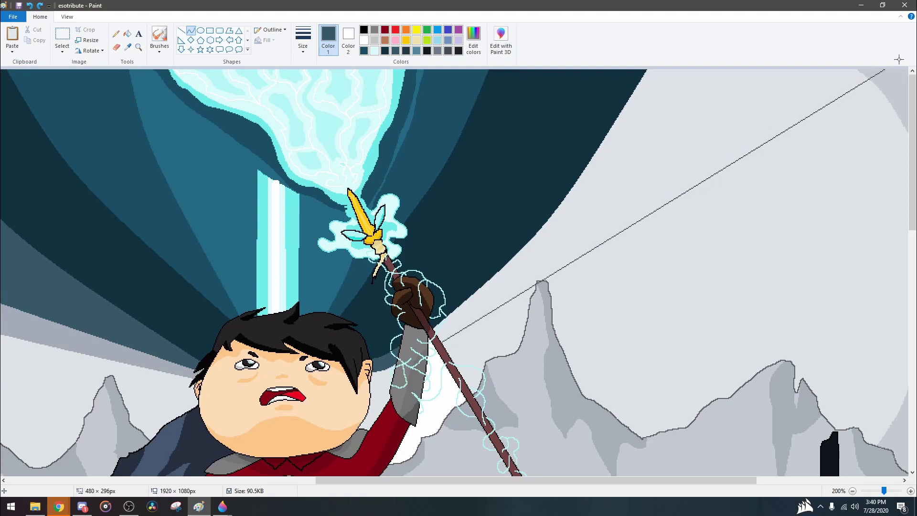
- Repaint the mountain peak where the slate-teal curve crosses it, using the peak's own sampled greys
scroll(512, 394, up, 4)
click(127, 47)
click(245, 193)
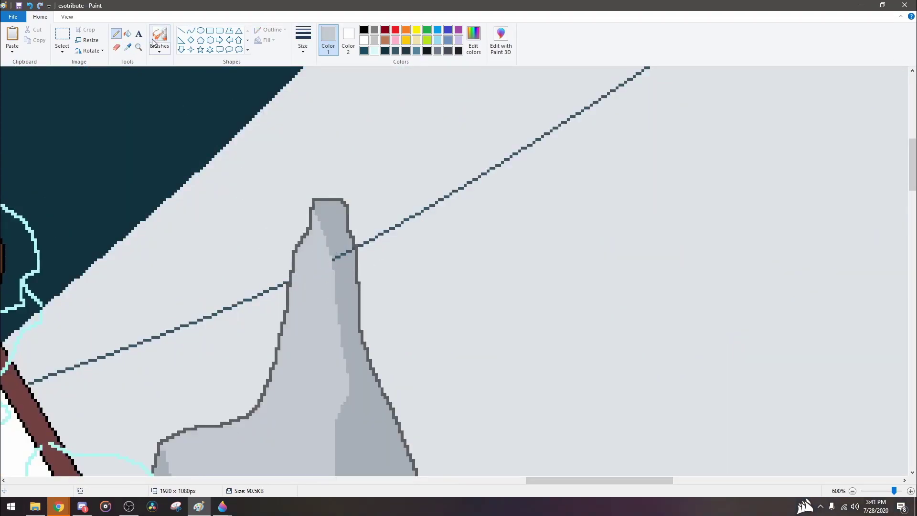
click(127, 47)
click(219, 207)
click(127, 47)
- Fill the band and its gaps near the glove with slate teal, using darker slate outside the pale moon disc
scroll(219, 207, down, 2)
scroll(487, 334, up, 1)
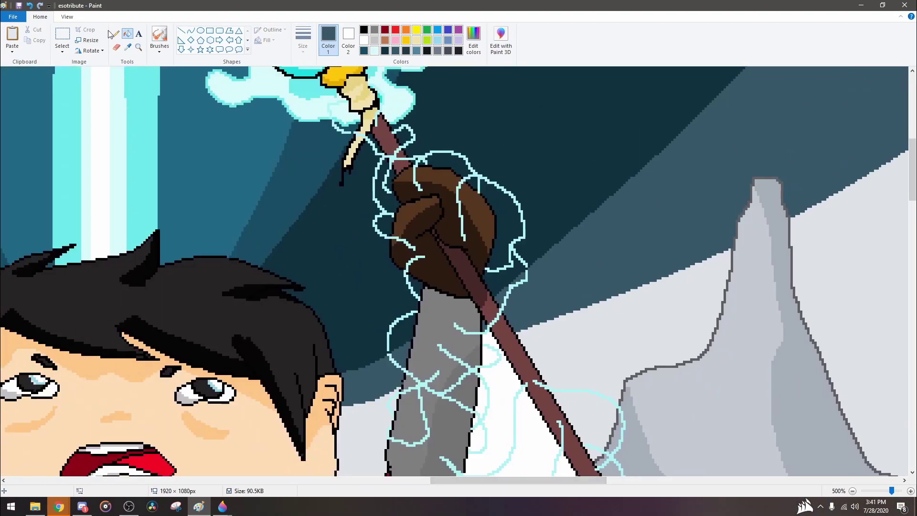
click(487, 335)
scroll(488, 335, down, 3)
click(127, 33)
scroll(526, 86, down, 2)
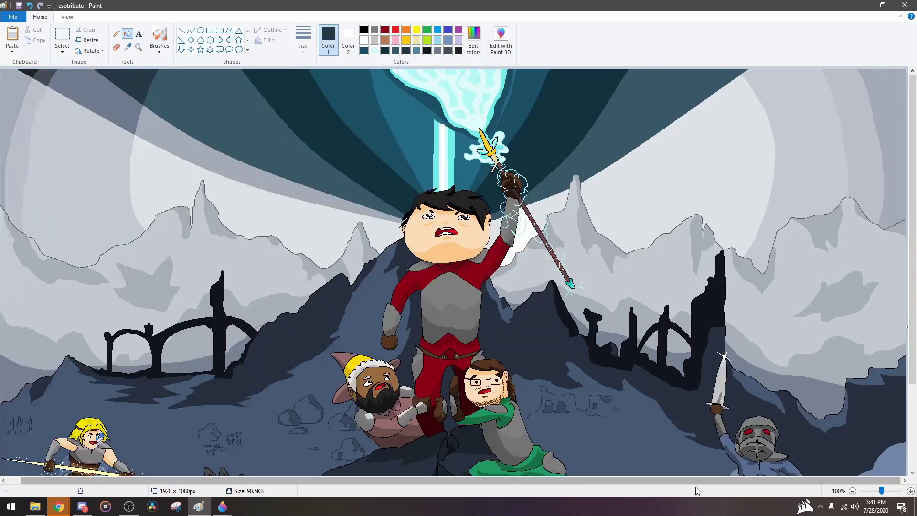
- Draw a grey curve about 746 px wide and 339 px high from the hero's ear to the upper-right edge of the sky
scroll(204, 473, up, 3)
scroll(204, 480, right, 3)
scroll(784, 440, down, 3)
scroll(478, 238, up, 3)
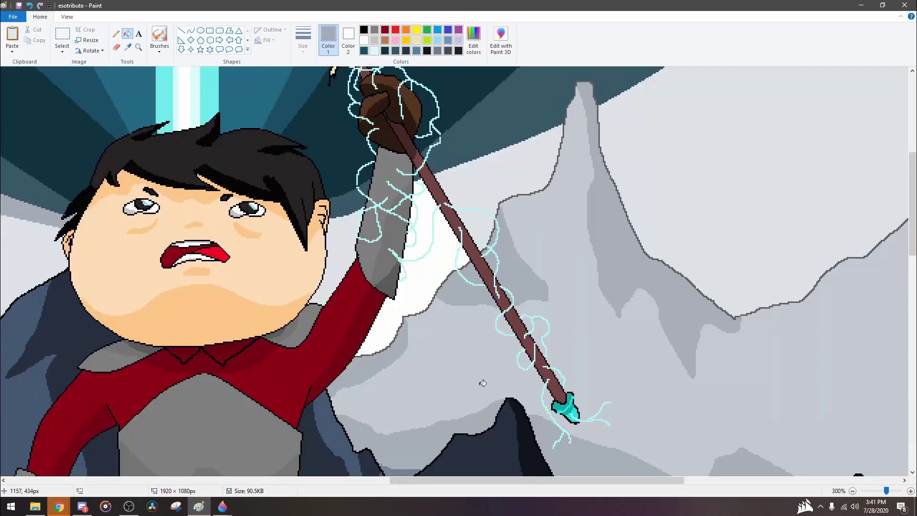
click(190, 30)
drag(437, 212, 430, 66)
scroll(819, 123, down, 3)
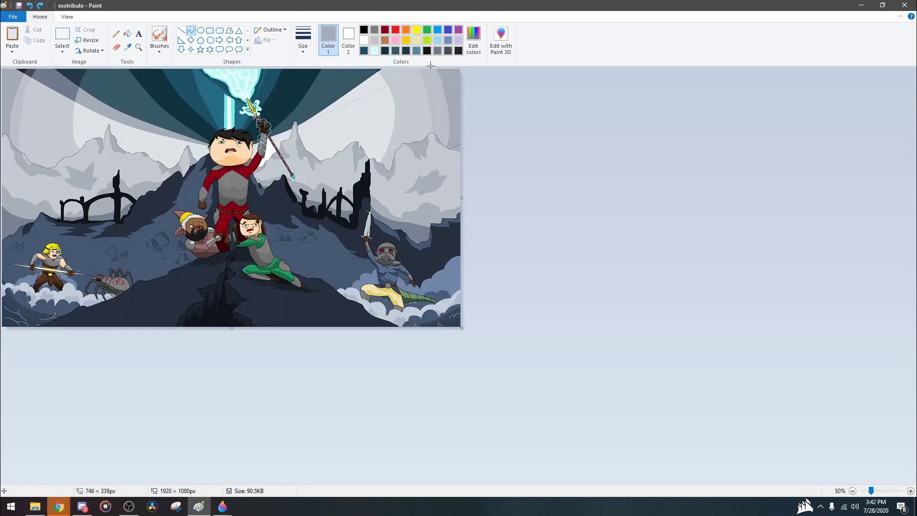
- Repaint the arm guard, lightning strands and staff where the grey curve crosses them, using their own colours
scroll(341, 139, up, 5)
click(127, 47)
click(363, 30)
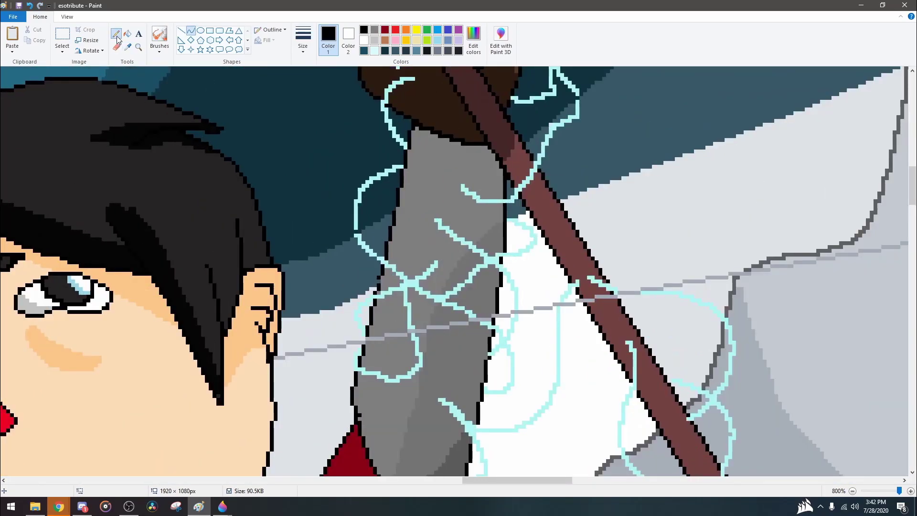
click(378, 315)
drag(369, 340, 477, 318)
ctrl+click(566, 301)
ctrl+click(592, 299)
ctrl+click(574, 287)
click(561, 301)
click(631, 293)
- Remove the grey curve from the mountain peak by repainting its outline and greys
ctrl+click(734, 282)
ctrl+click(733, 282)
drag(517, 480, 556, 480)
ctrl+click(519, 261)
mouse_move(419, 274)
mouse_down()
mouse_move(542, 246)
mouse_move(720, 227)
mouse_up()
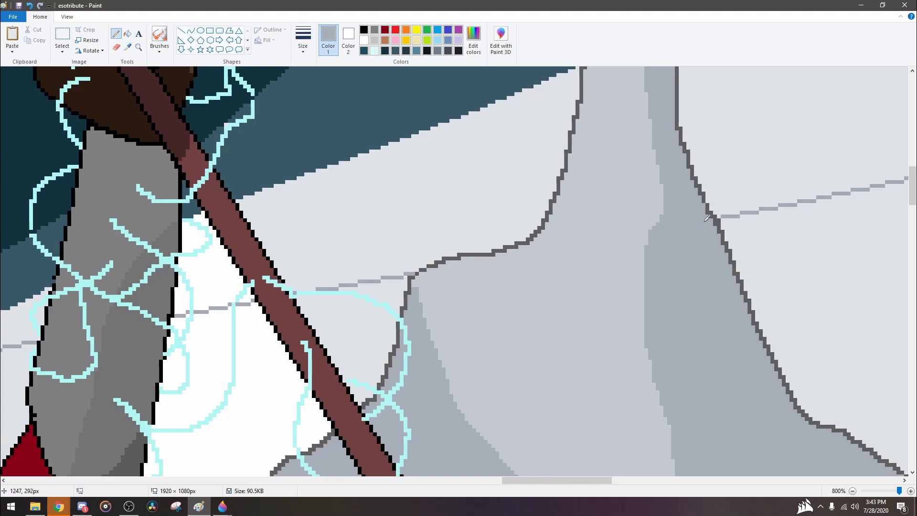
- Fill the remaining sky sections along the grey curve right of the hero with matching band greys and dark slate
scroll(711, 216, down, 3)
click(127, 34)
click(471, 266)
scroll(170, 205, down, 2)
ctrl+click(707, 122)
click(772, 79)
- Save the illustration and view the whole picture in full screen
scroll(283, 187, down, 1)
key(ctrl+s)
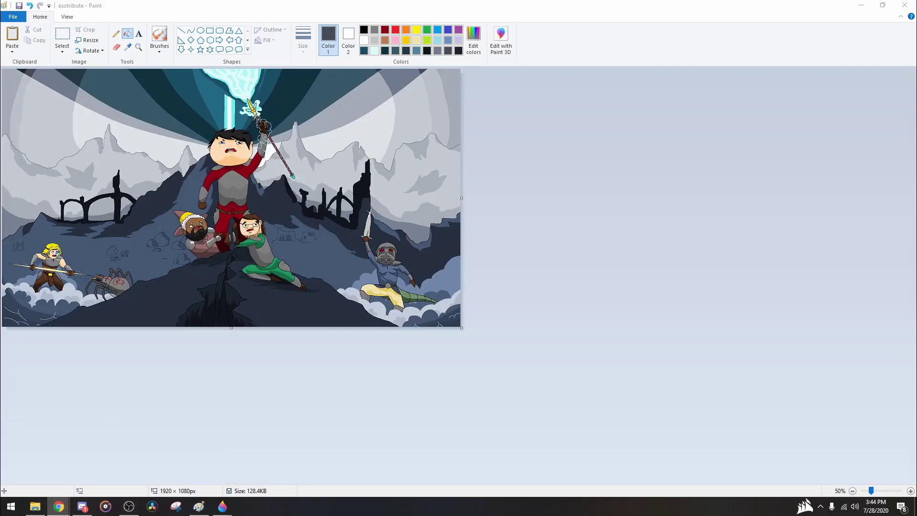
key(F11)
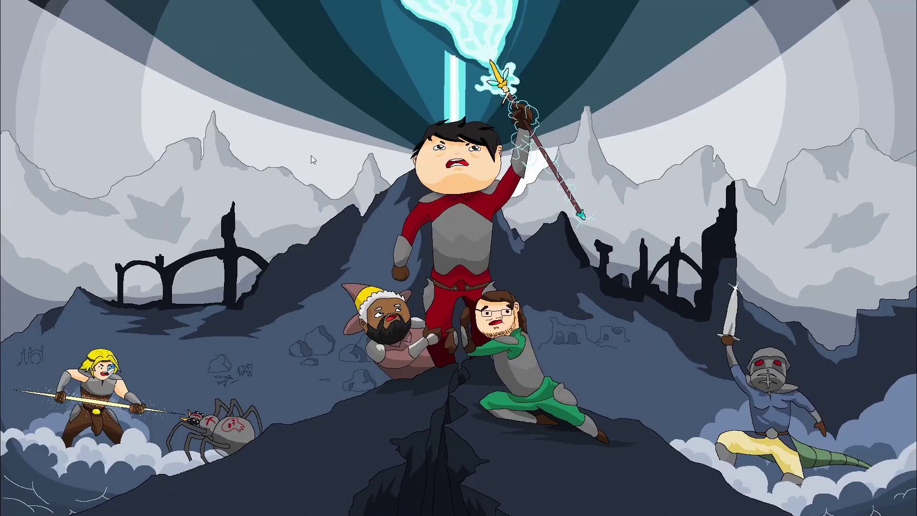